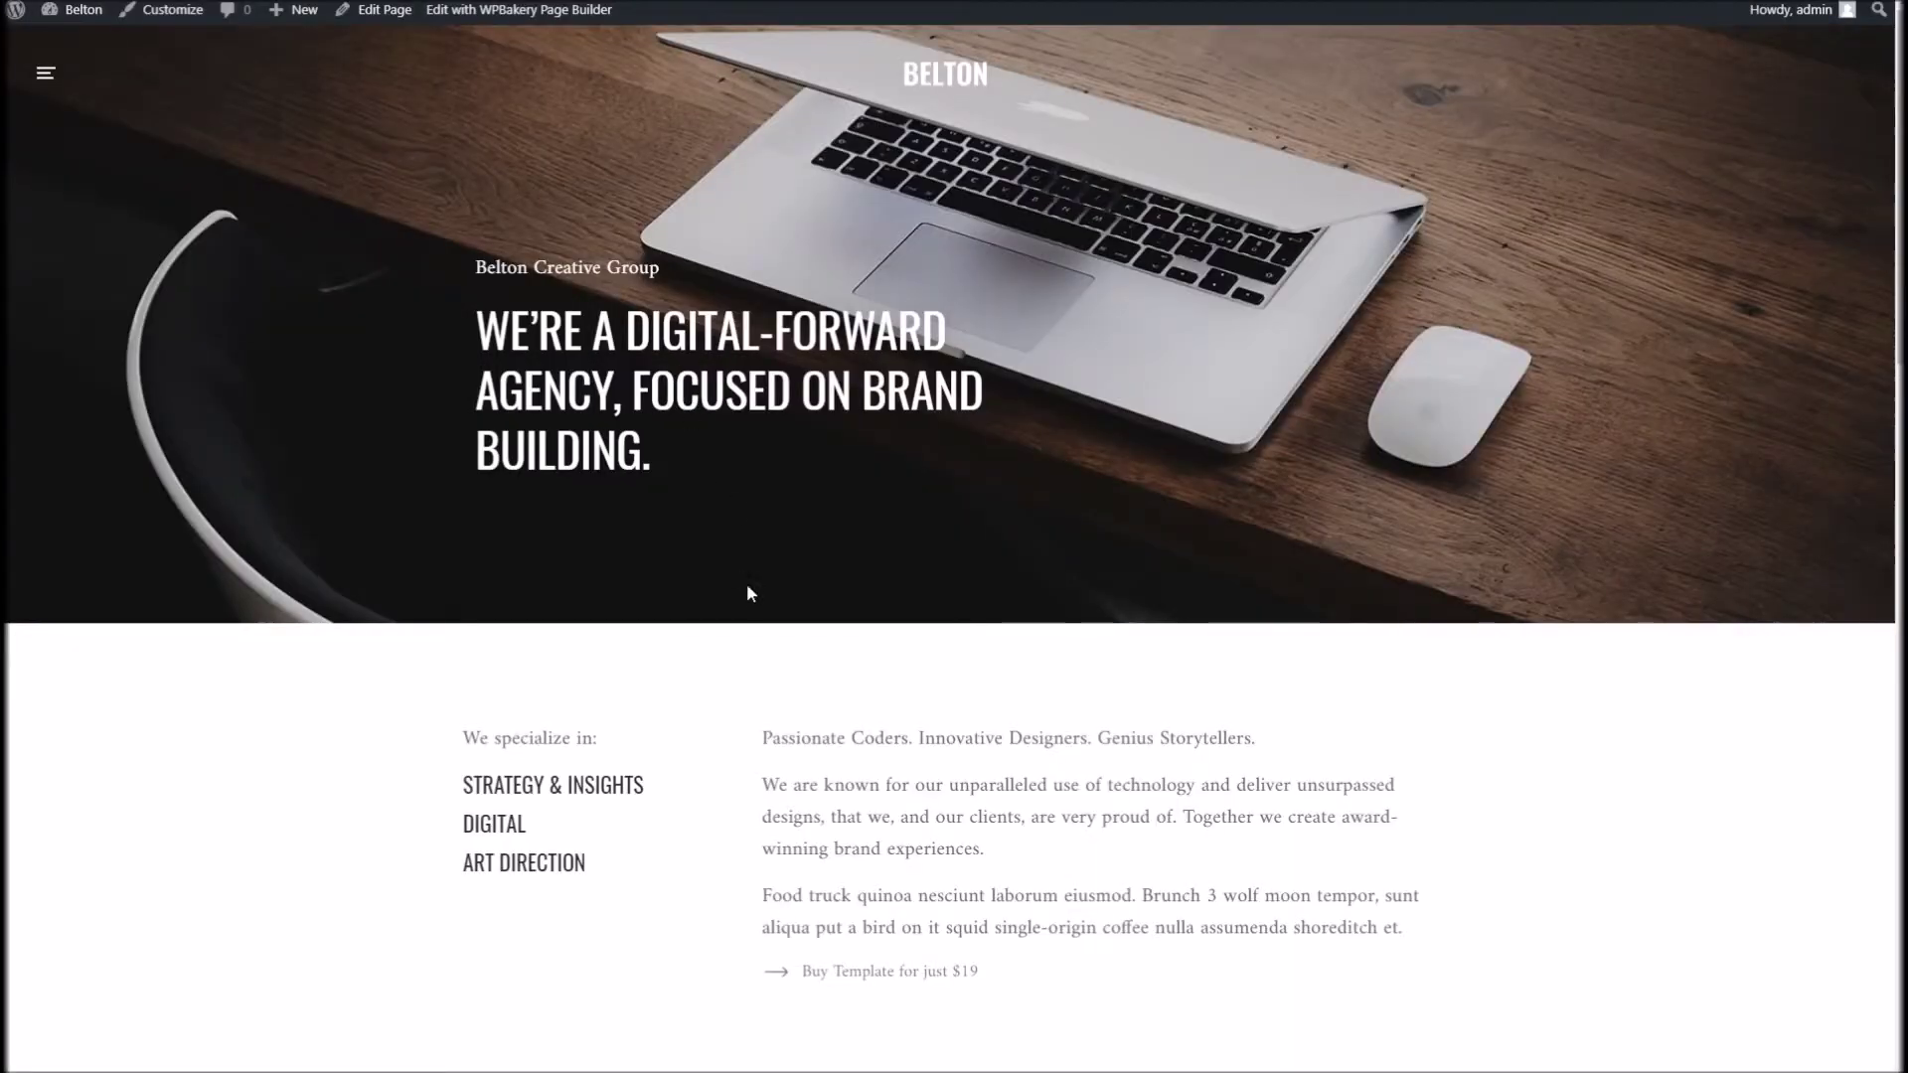
Create a new WordPress page titled 'Video Demo'.
scroll(741, 597, "down", 20)
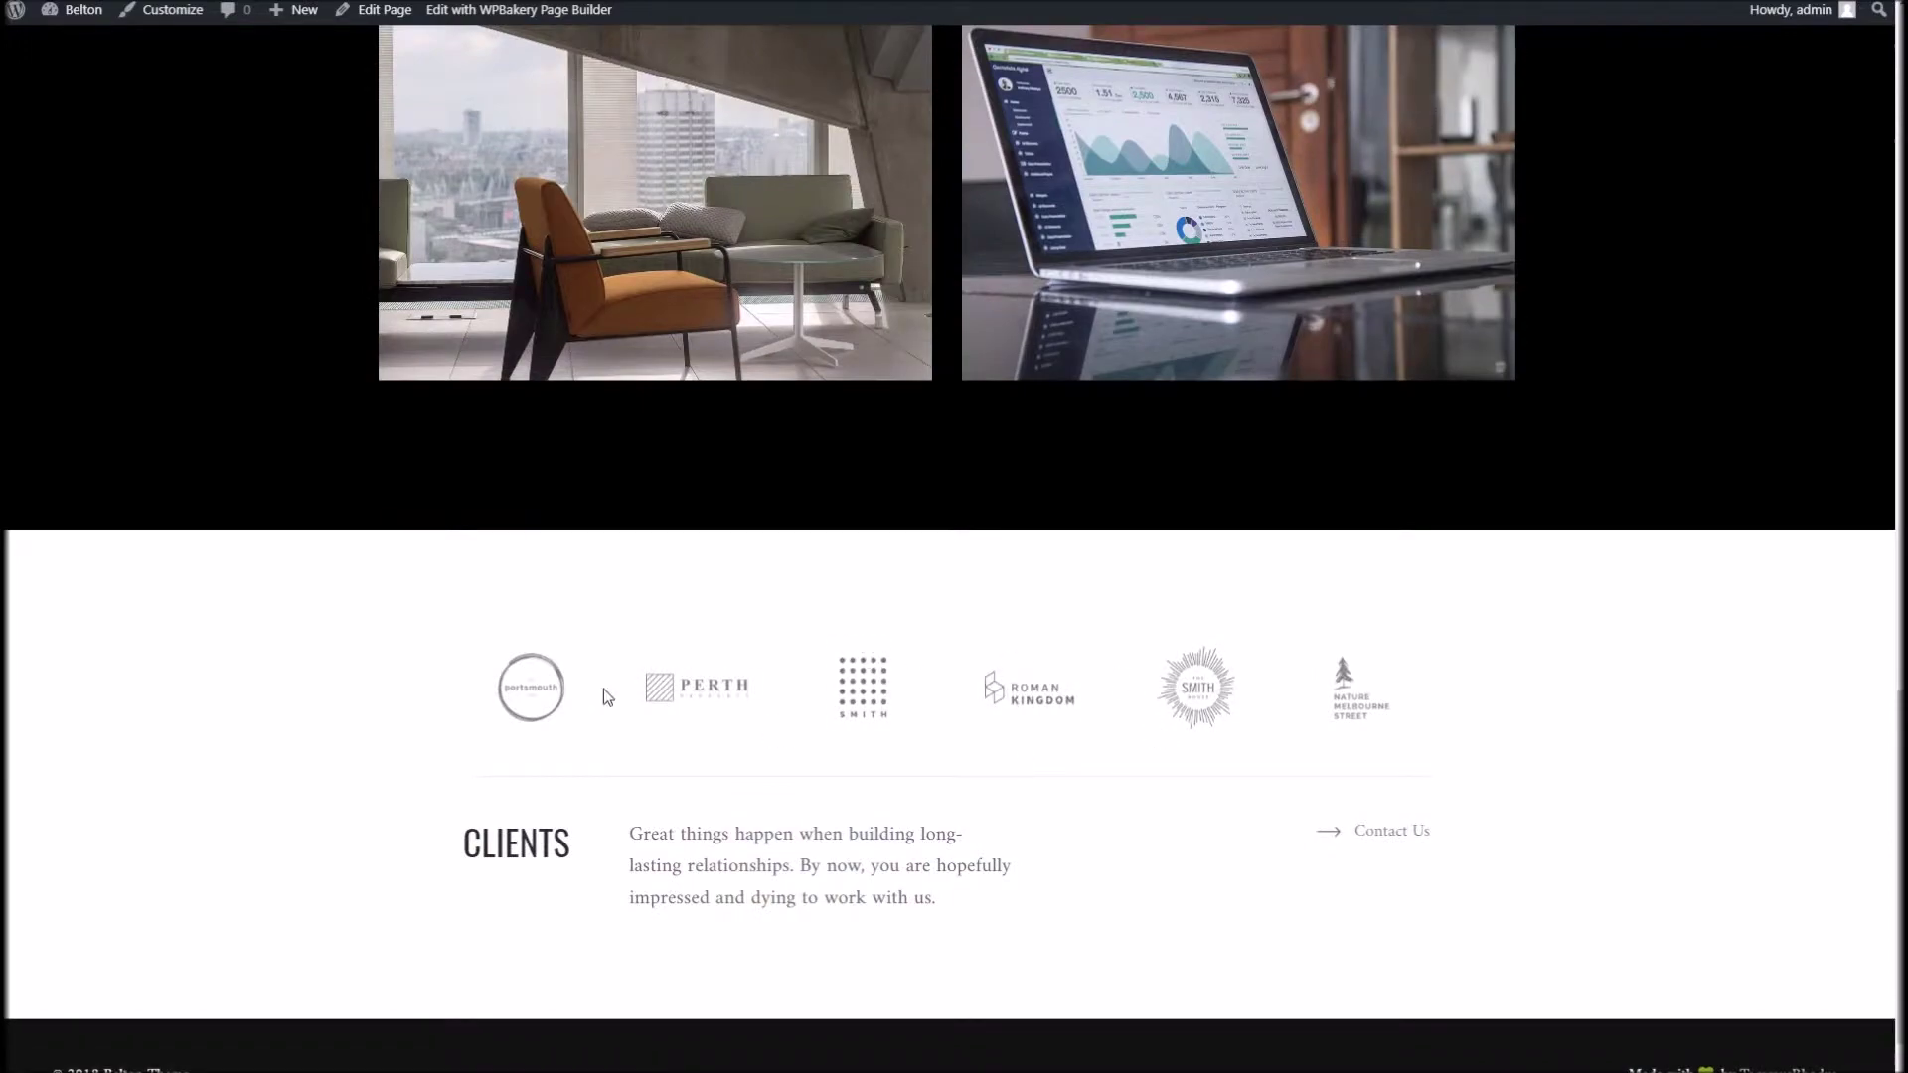
scroll(998, 735, "down", 1)
scroll(997, 741, "up", 15)
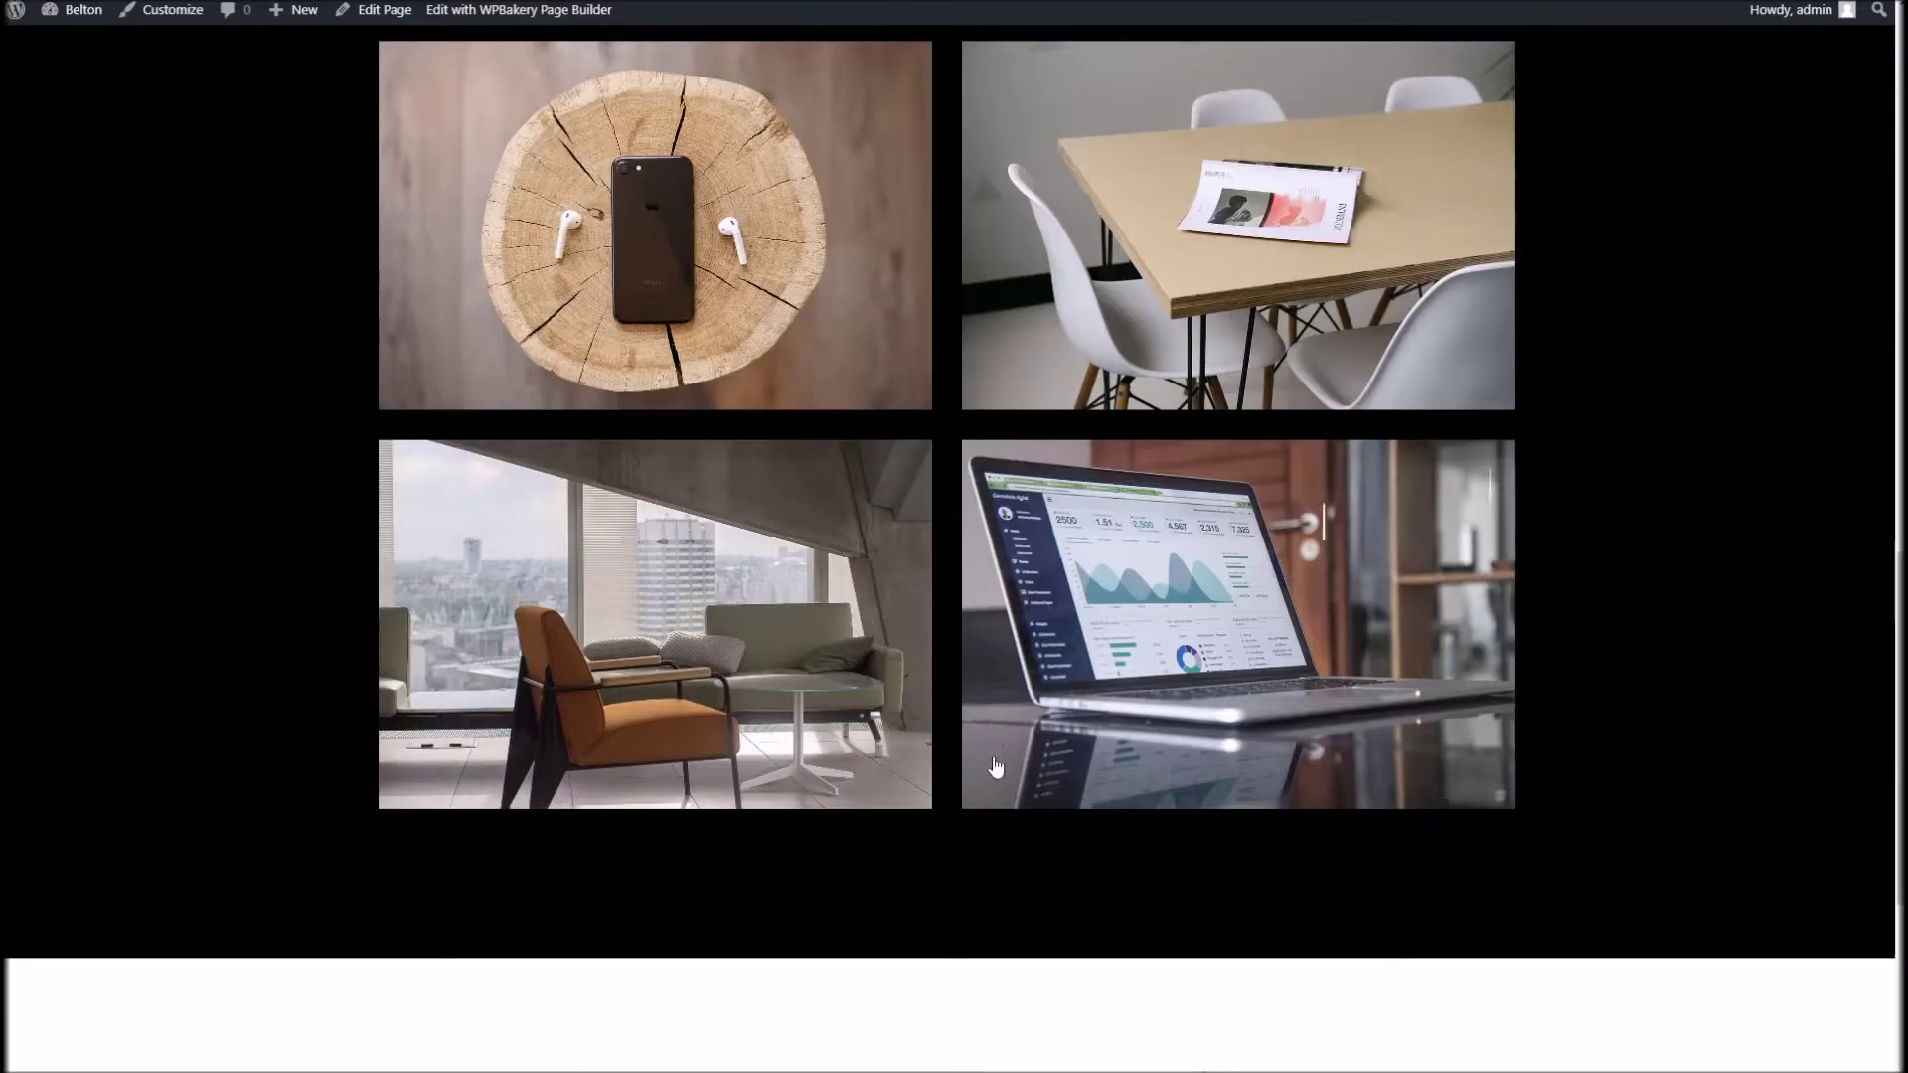
scroll(760, 434, "up", 7)
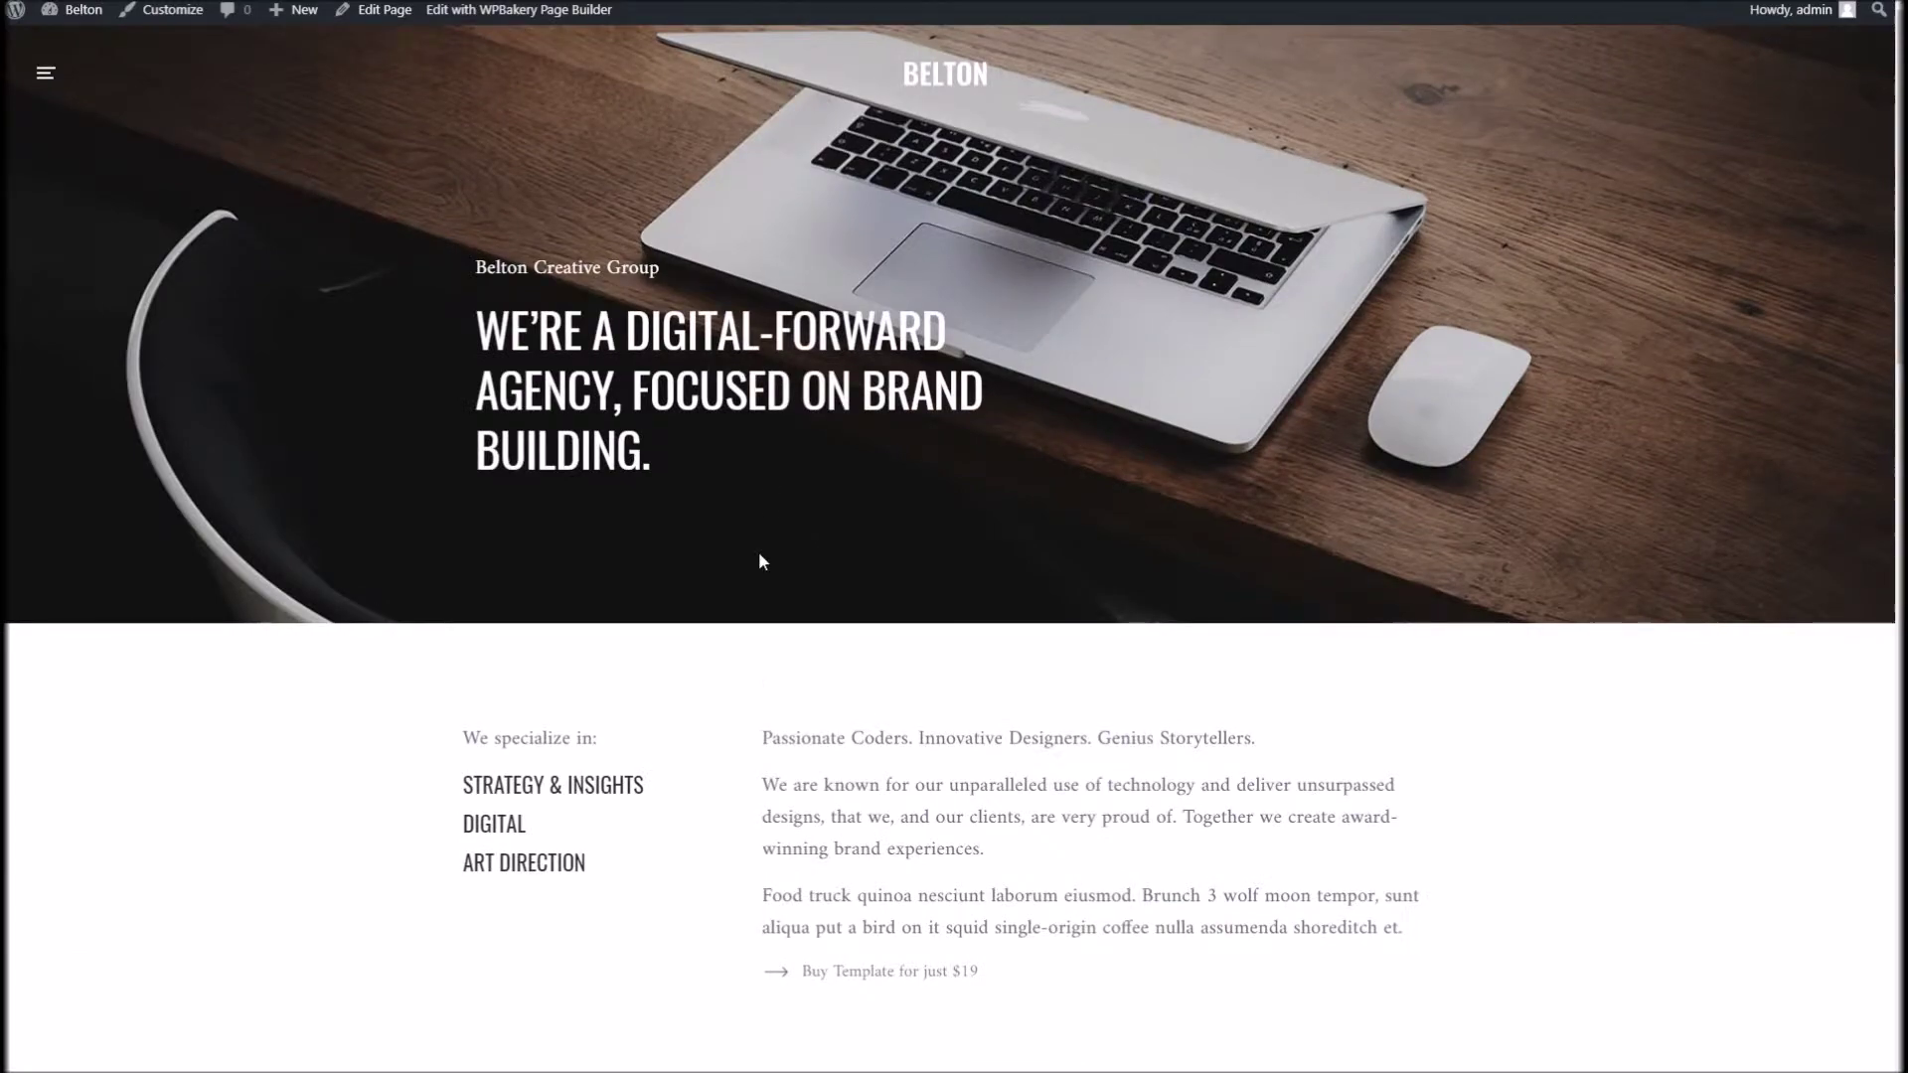
scroll(562, 545, "down", 12)
scroll(613, 604, "down", 8)
scroll(660, 630, "up", 18)
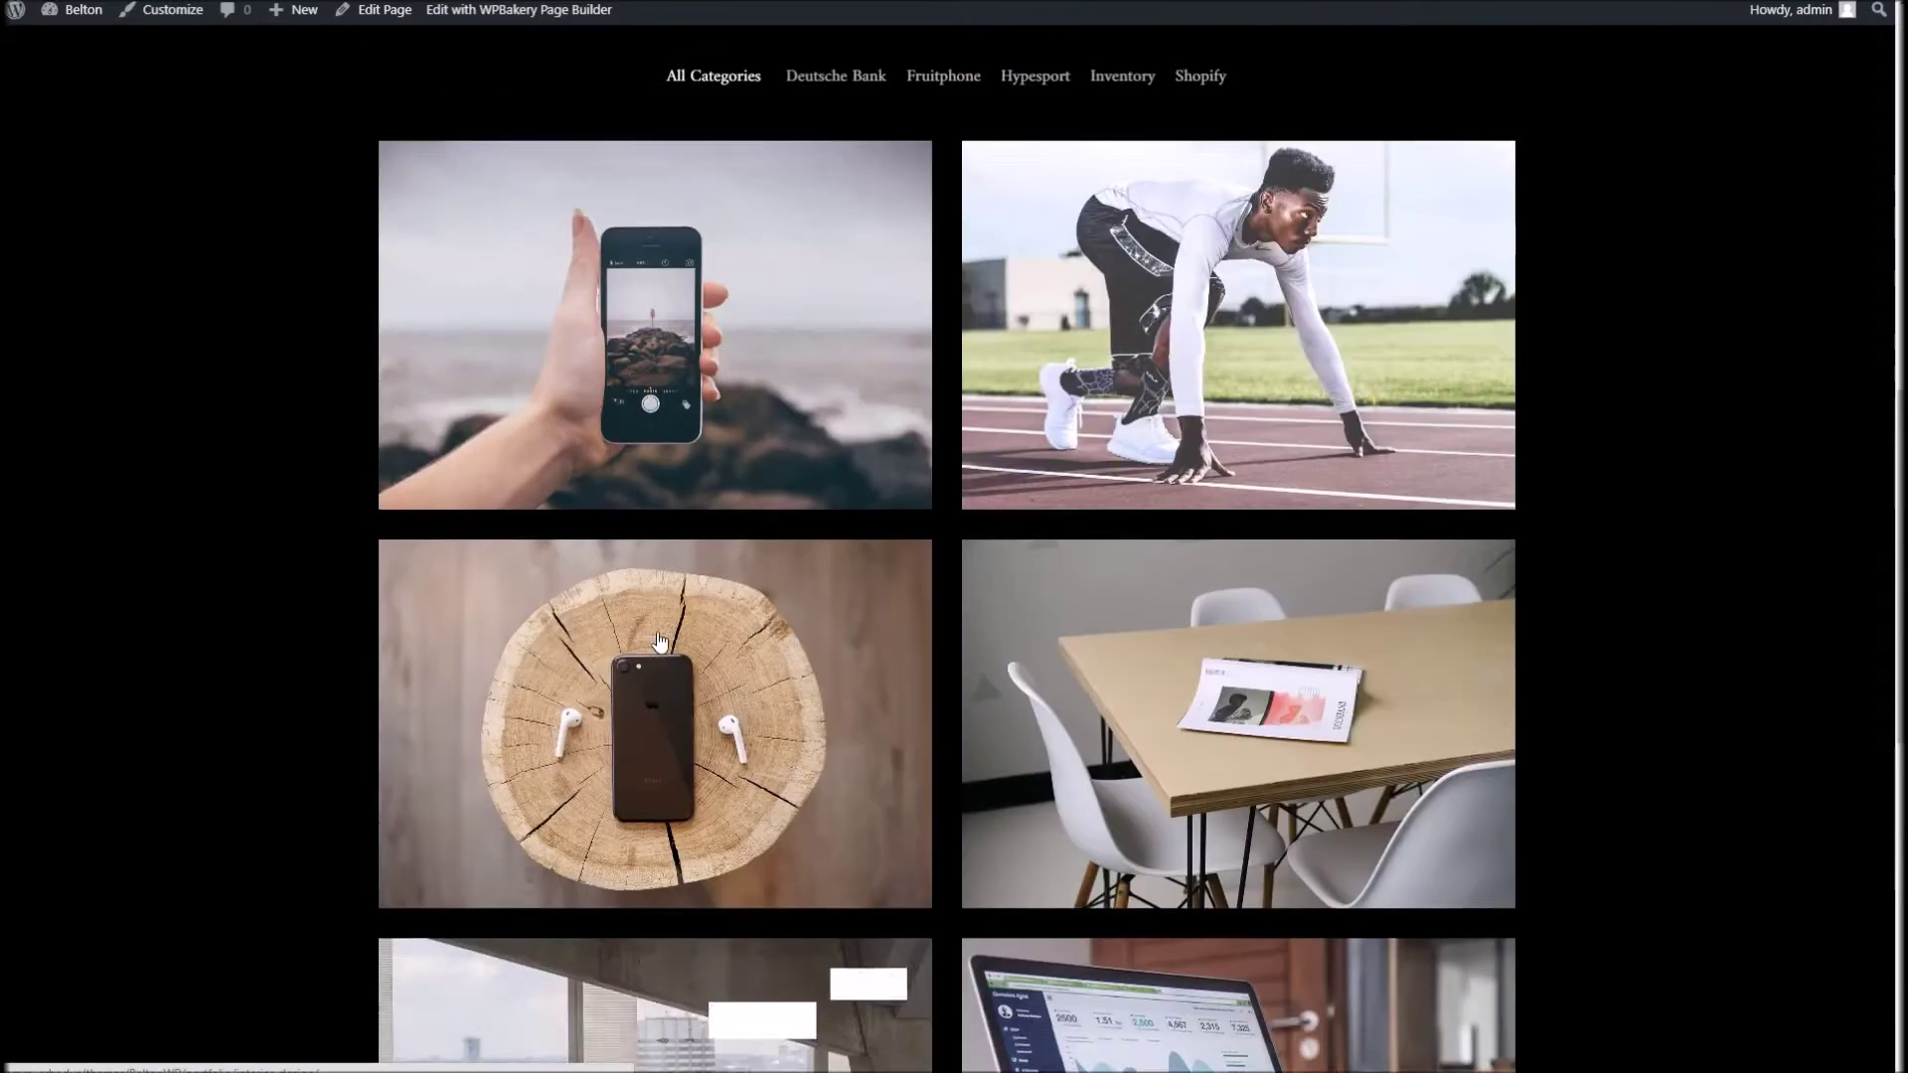
scroll(824, 637, "up", 3)
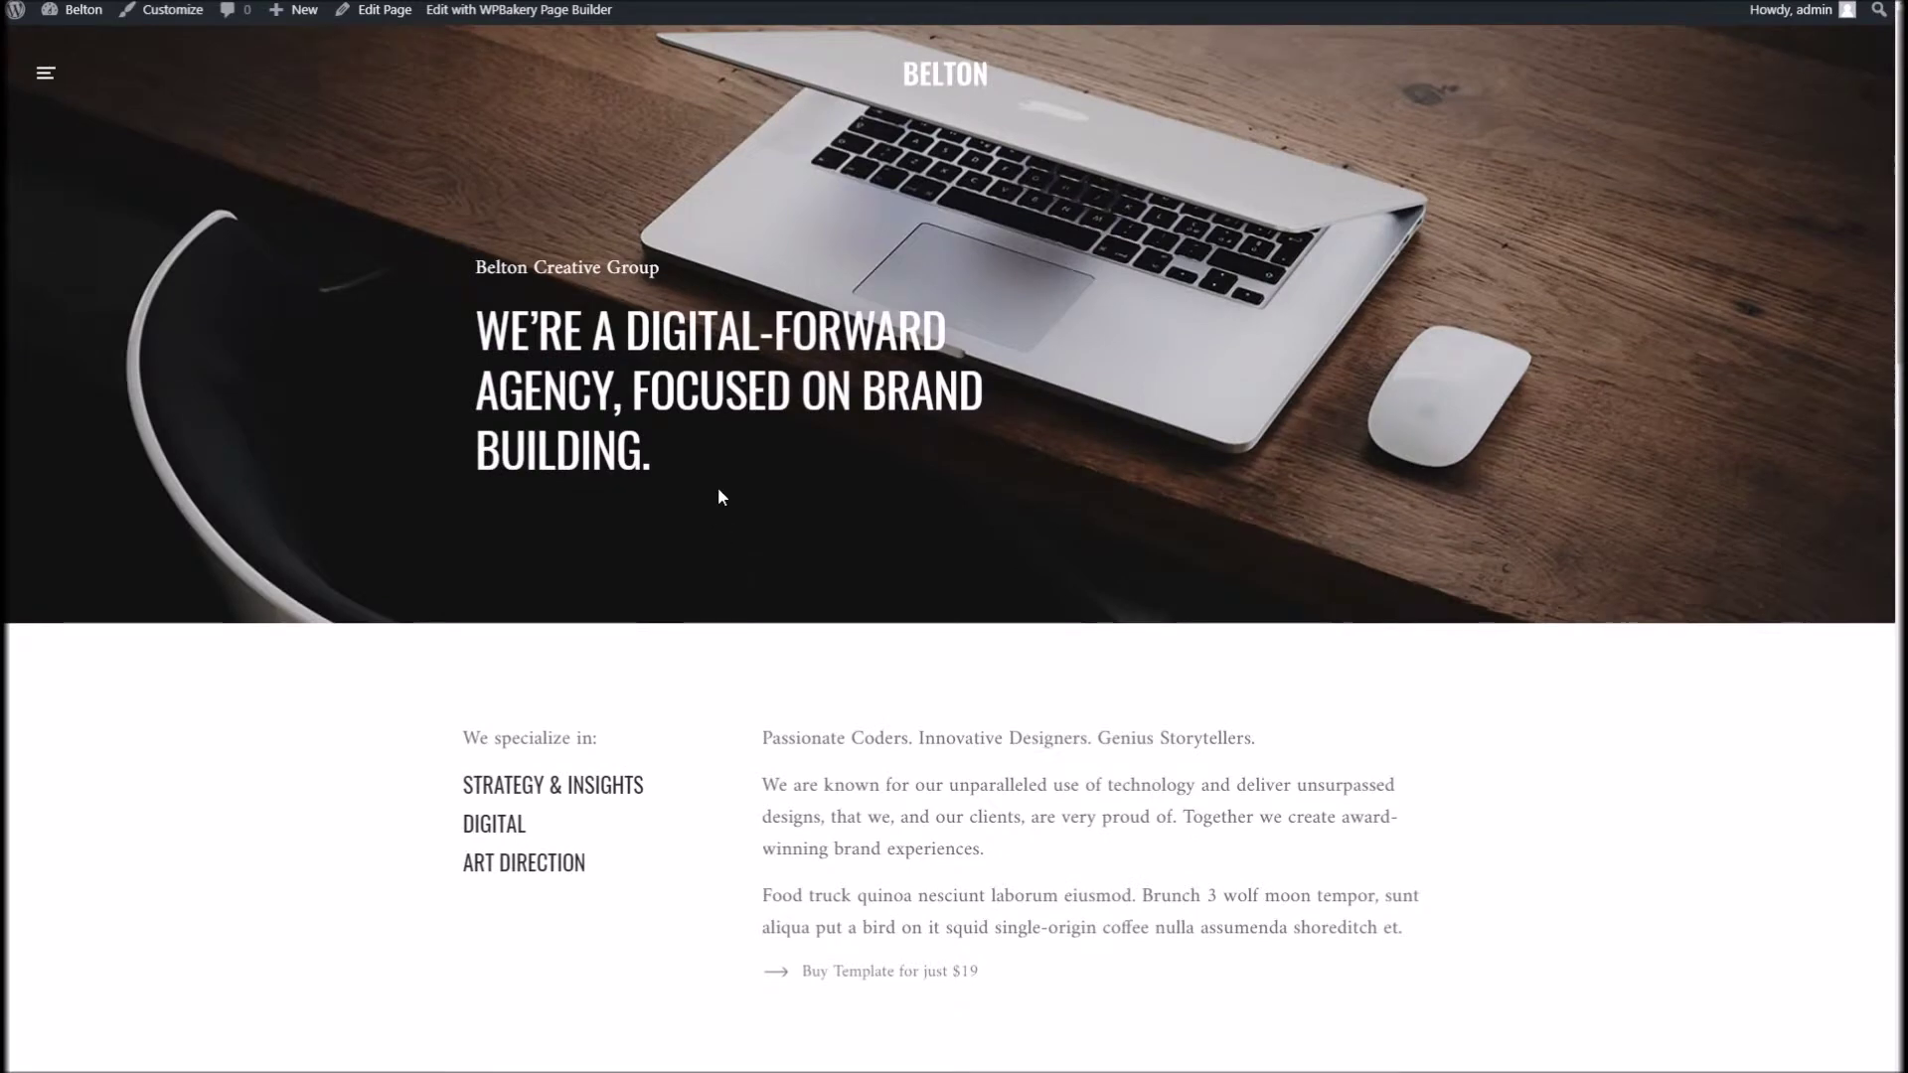
mouse_move(297, 12)
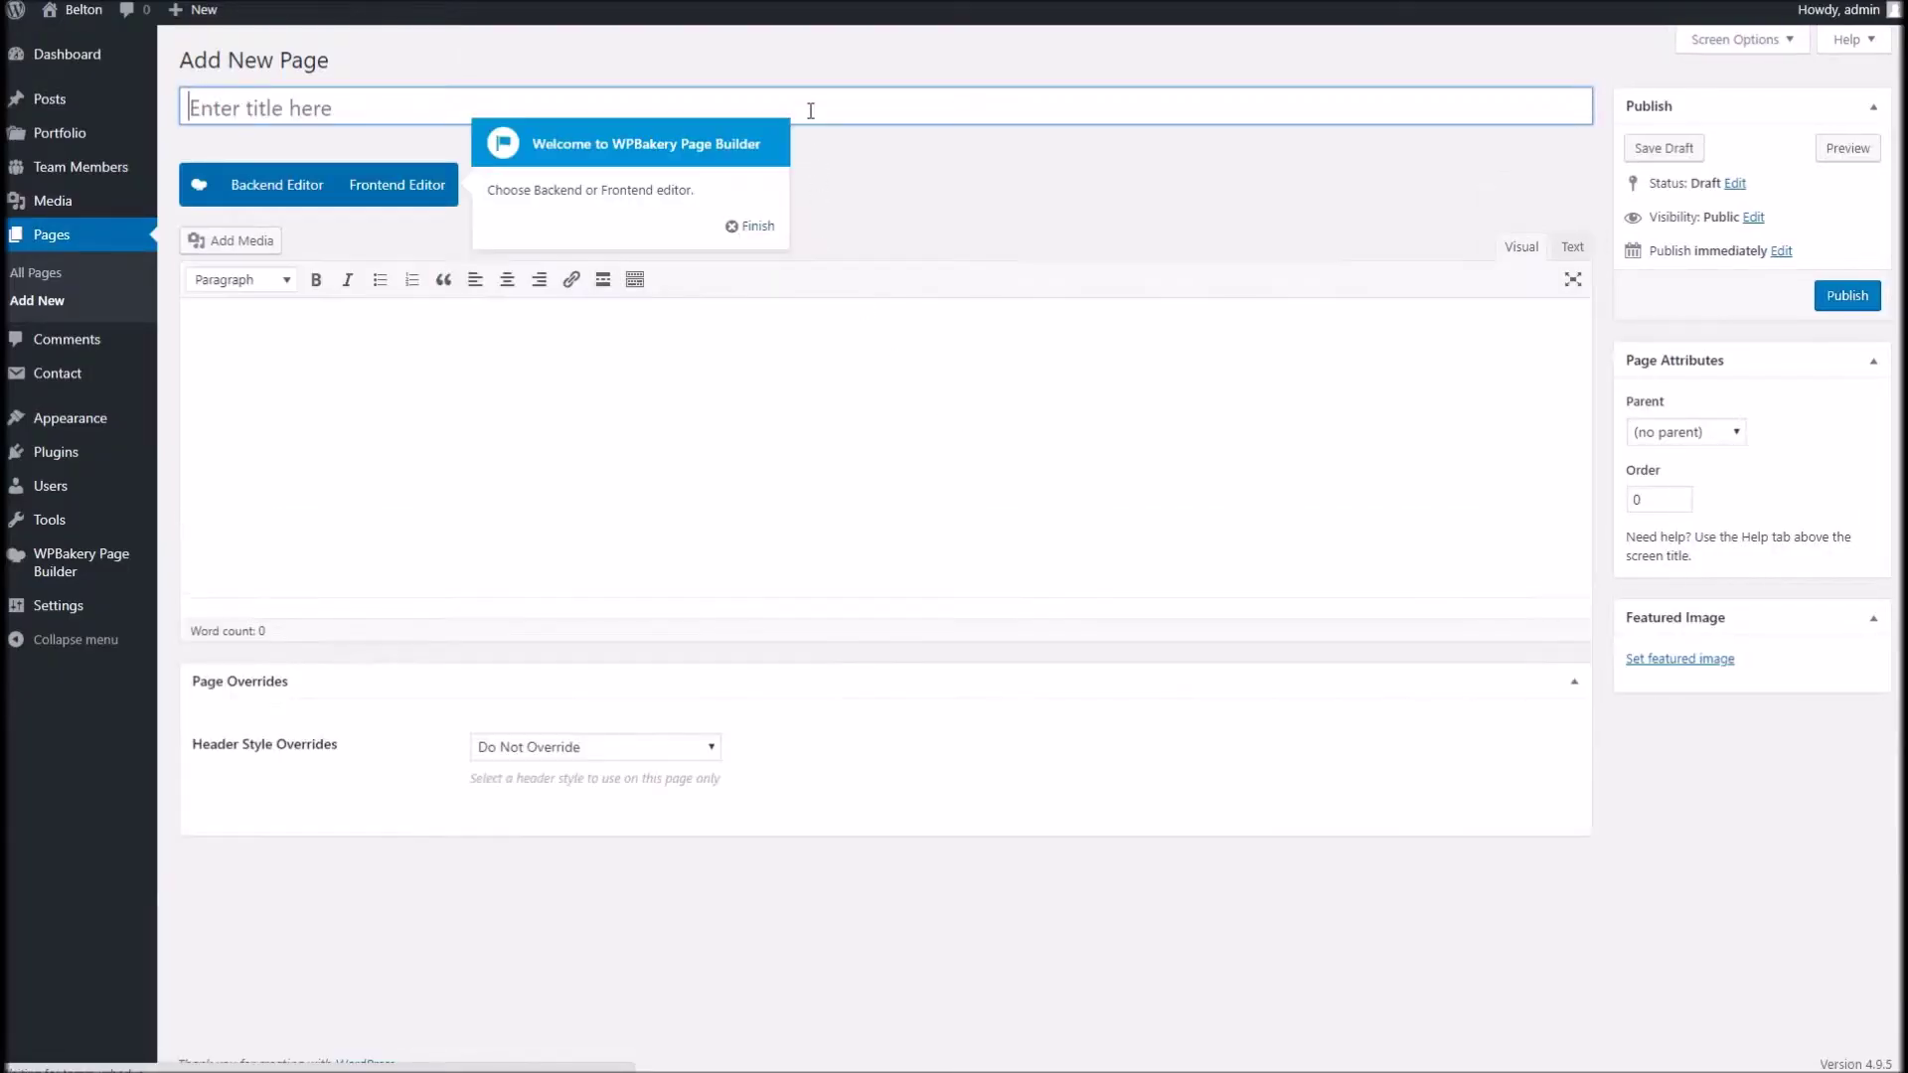
type("Video Demo")
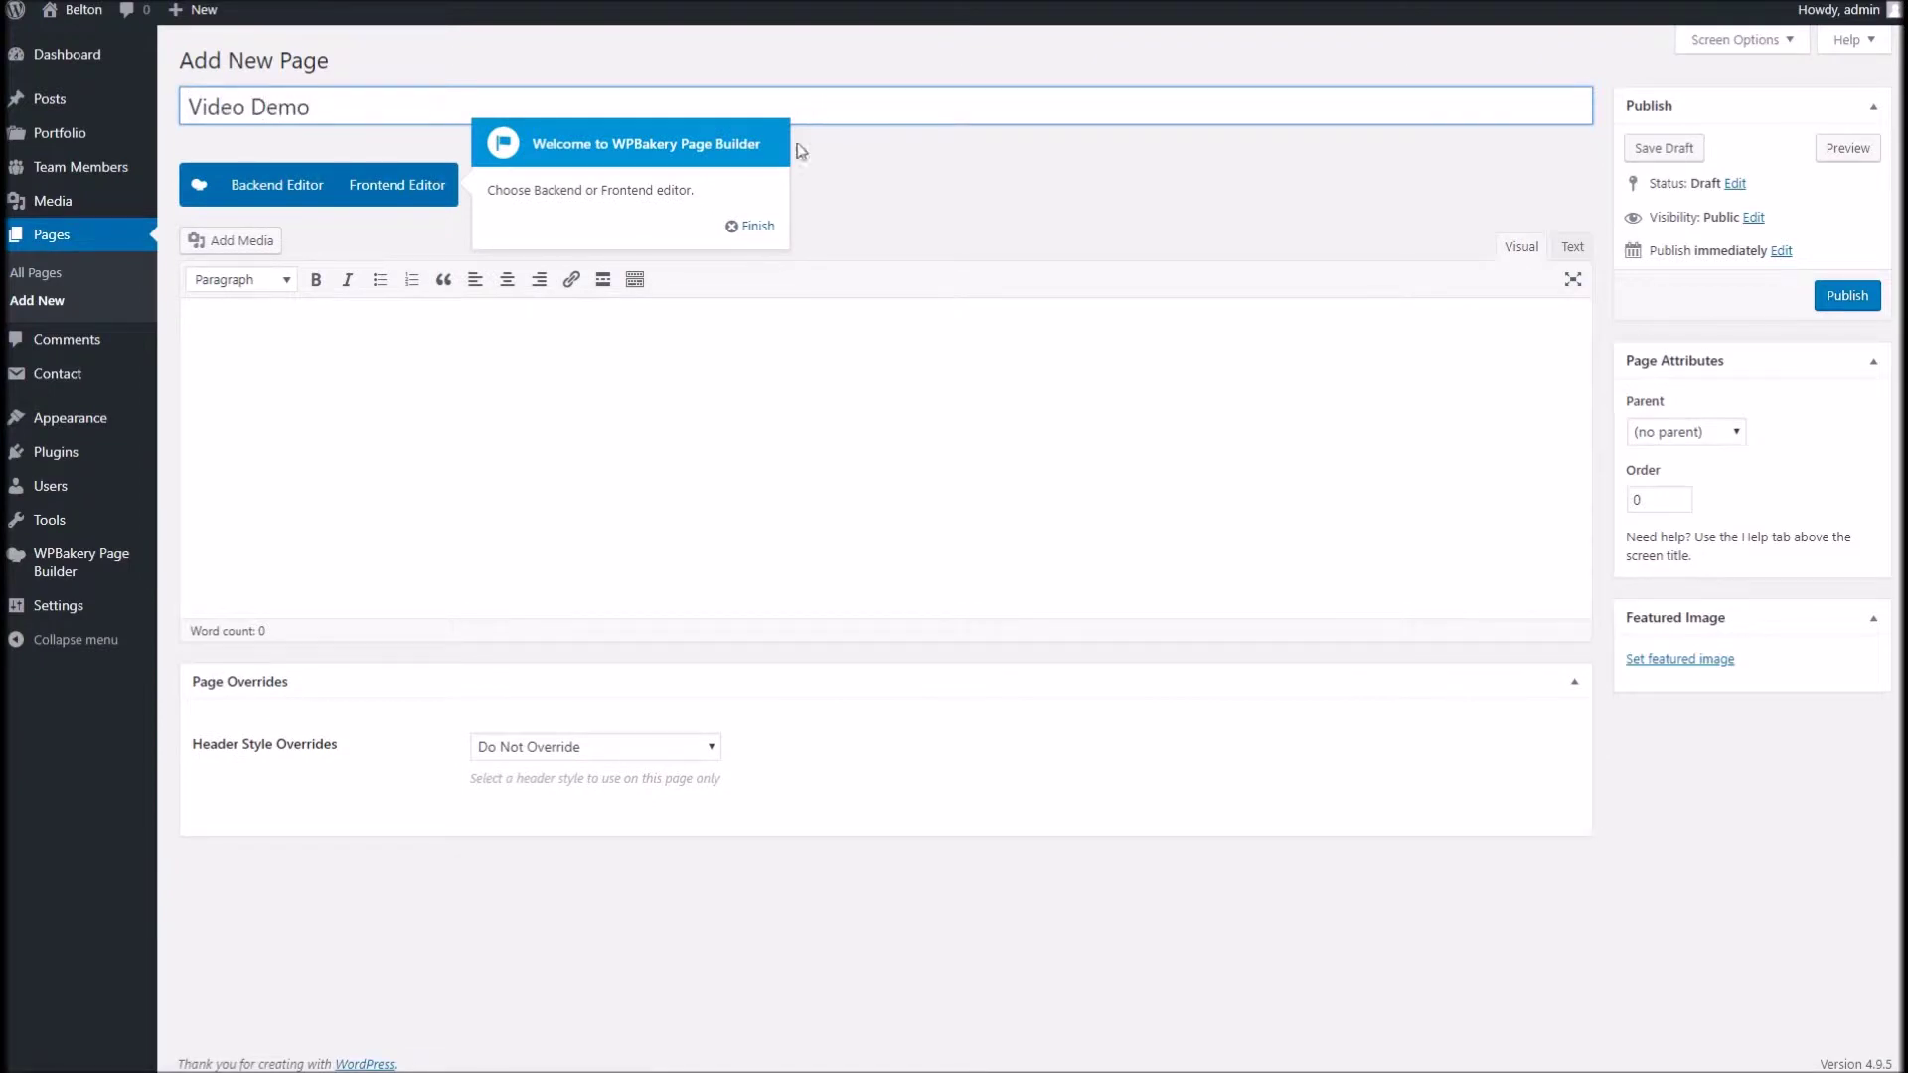
left_click(755, 226)
left_click(707, 364)
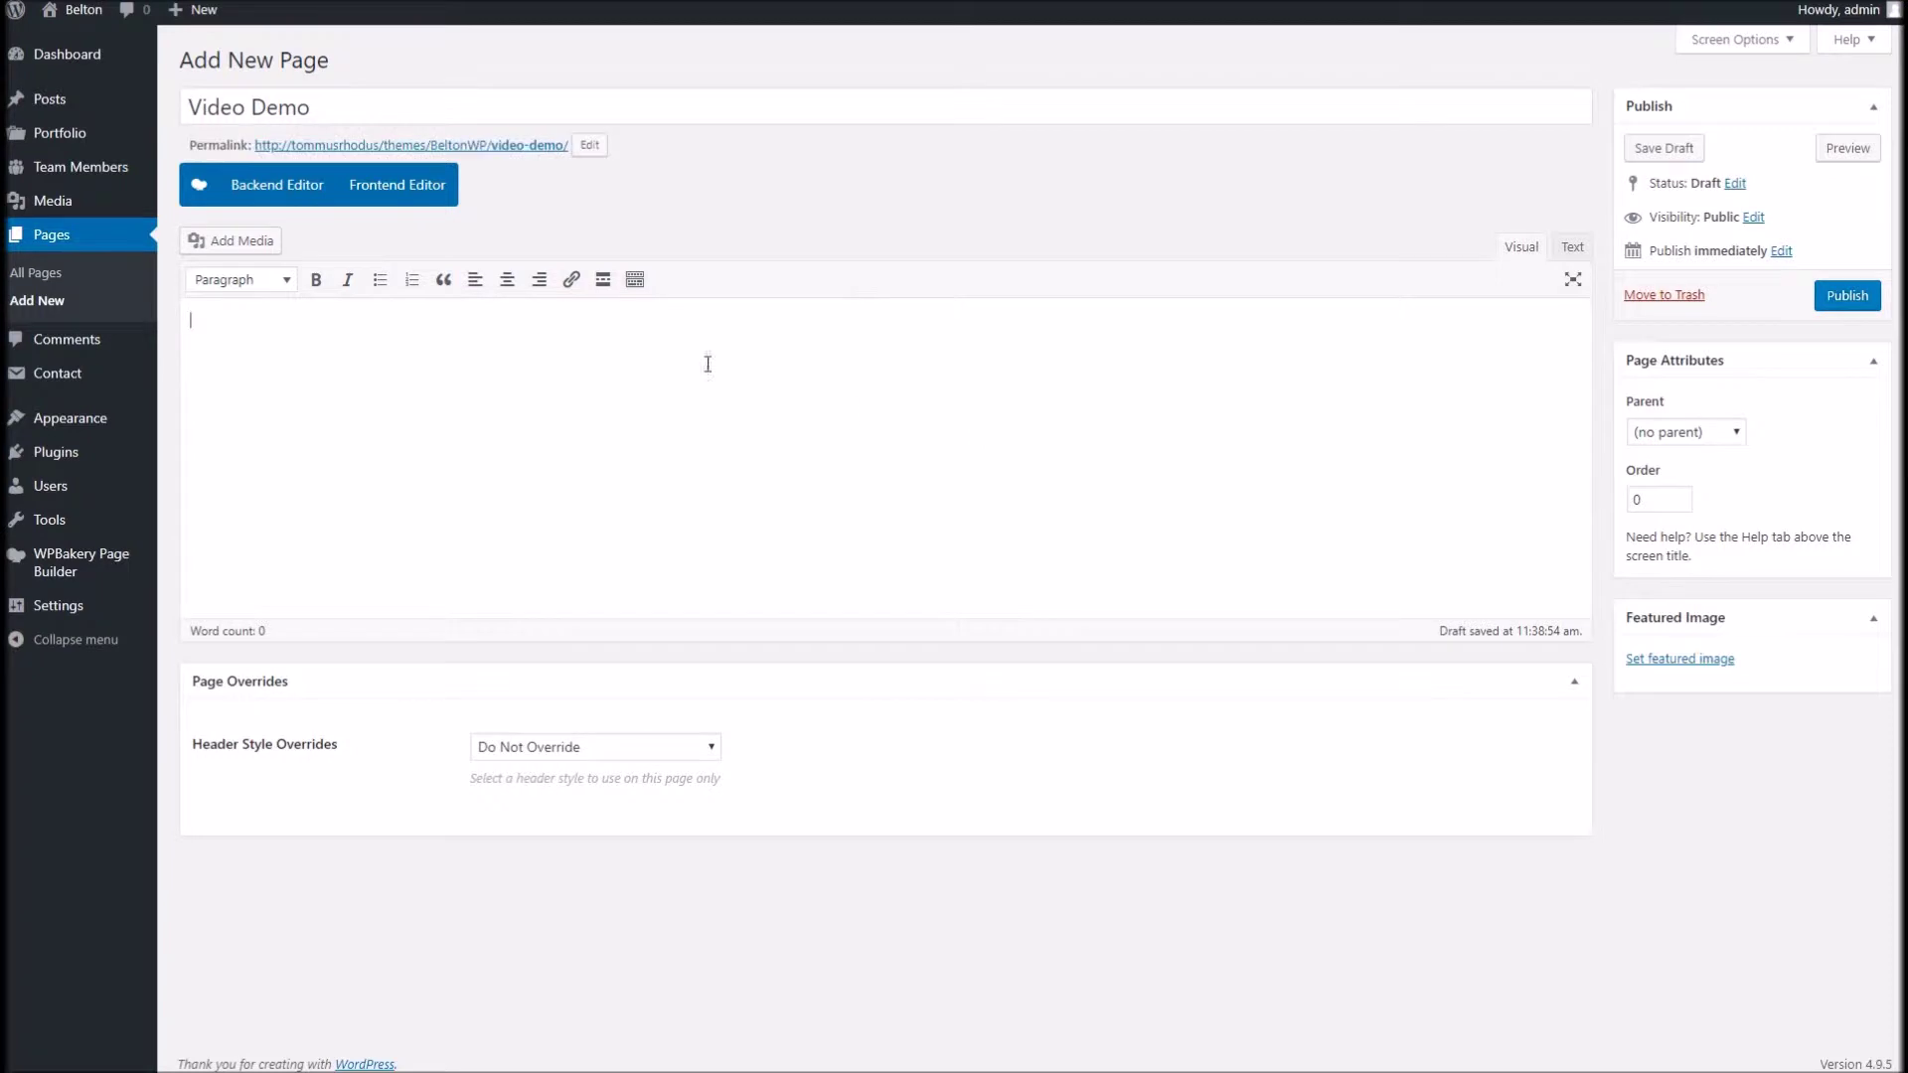
Switch the page to the WPBakery backend editor and add an Intro element.
left_click(316, 185)
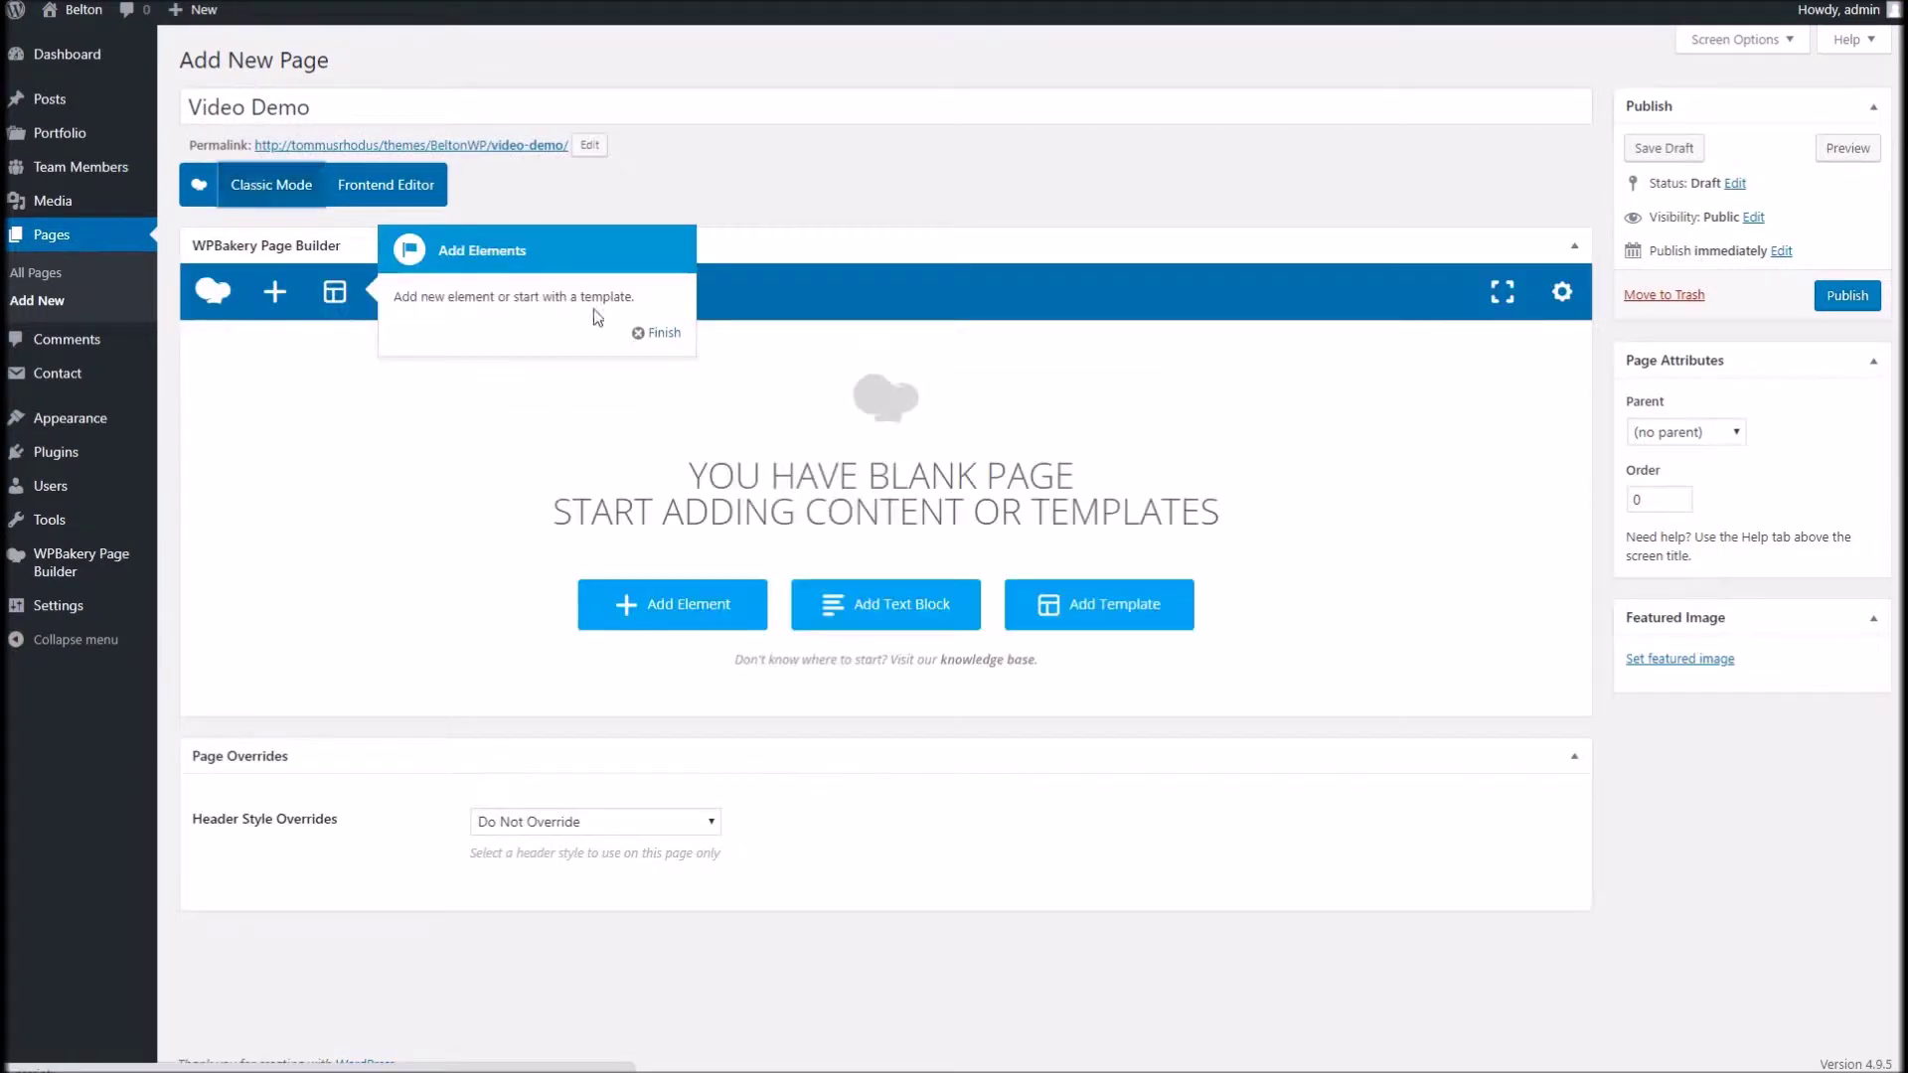
left_click(658, 335)
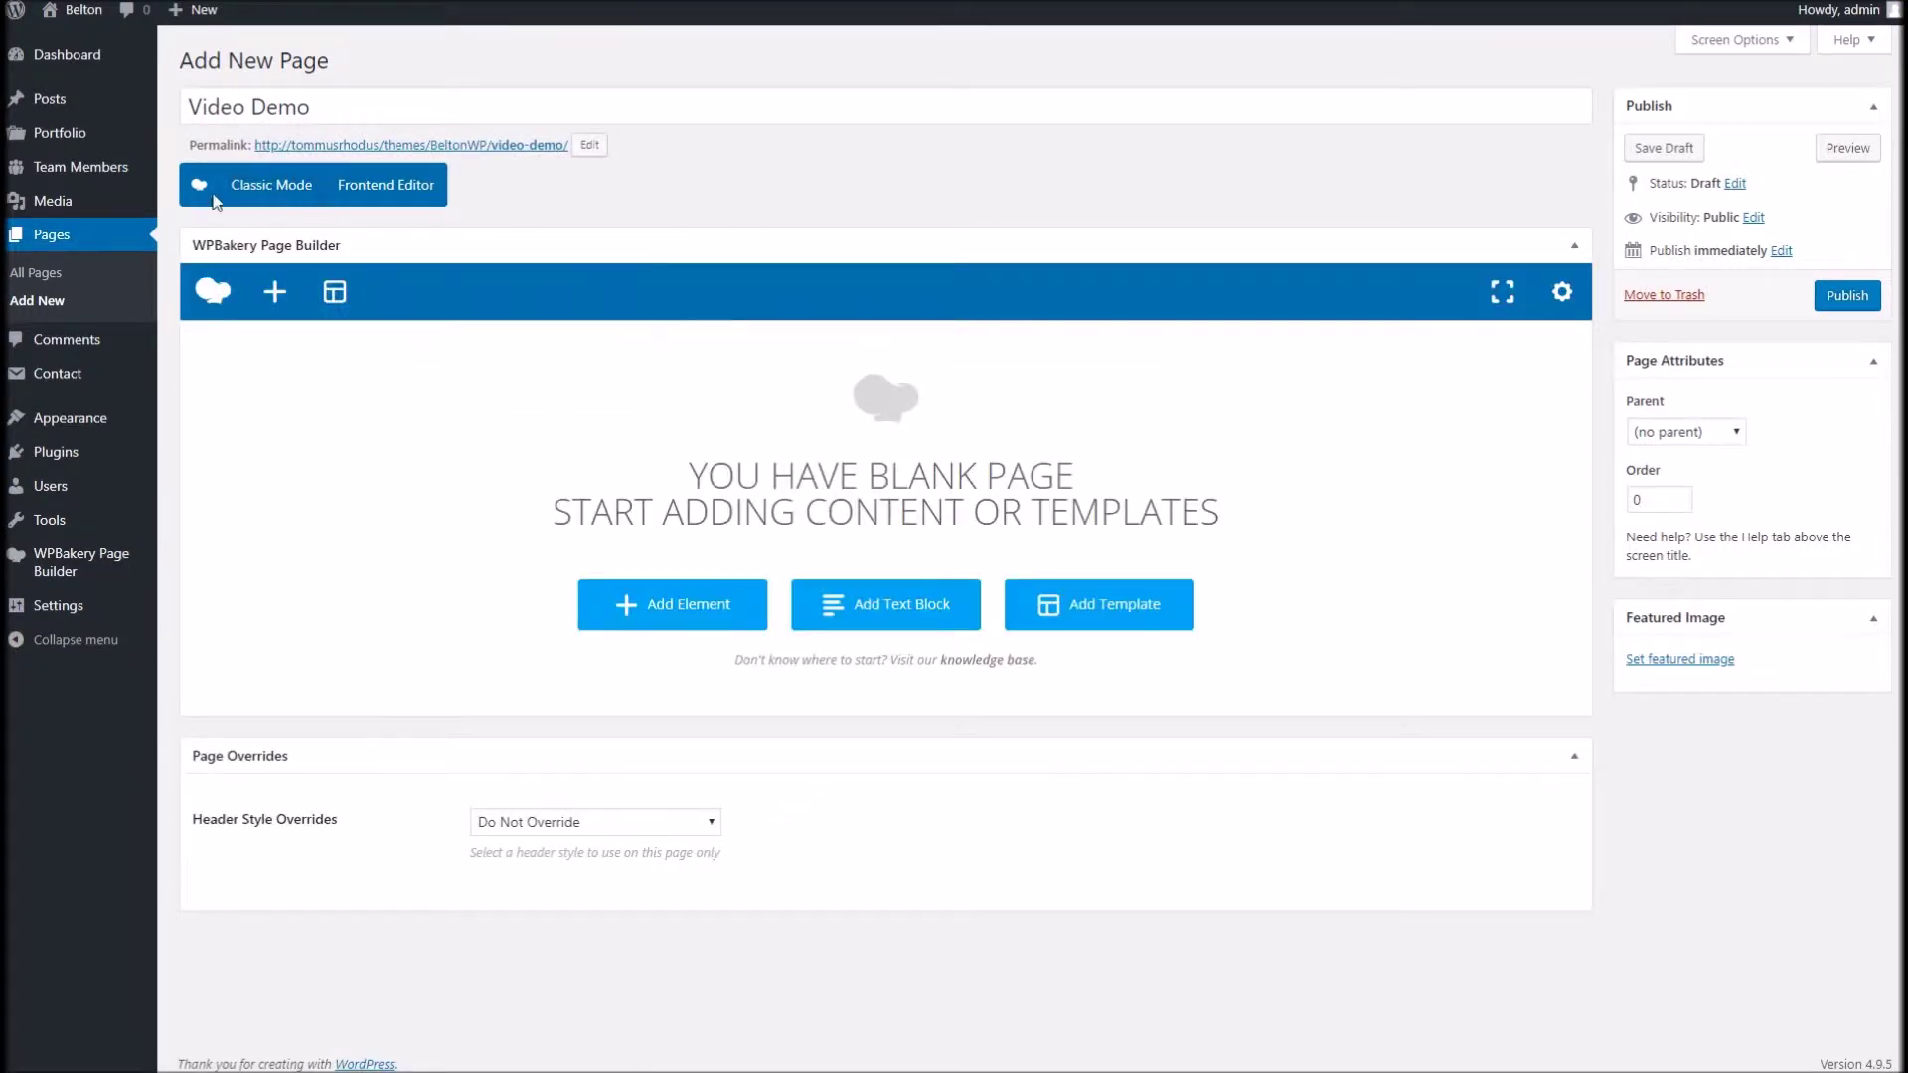
left_click(274, 292)
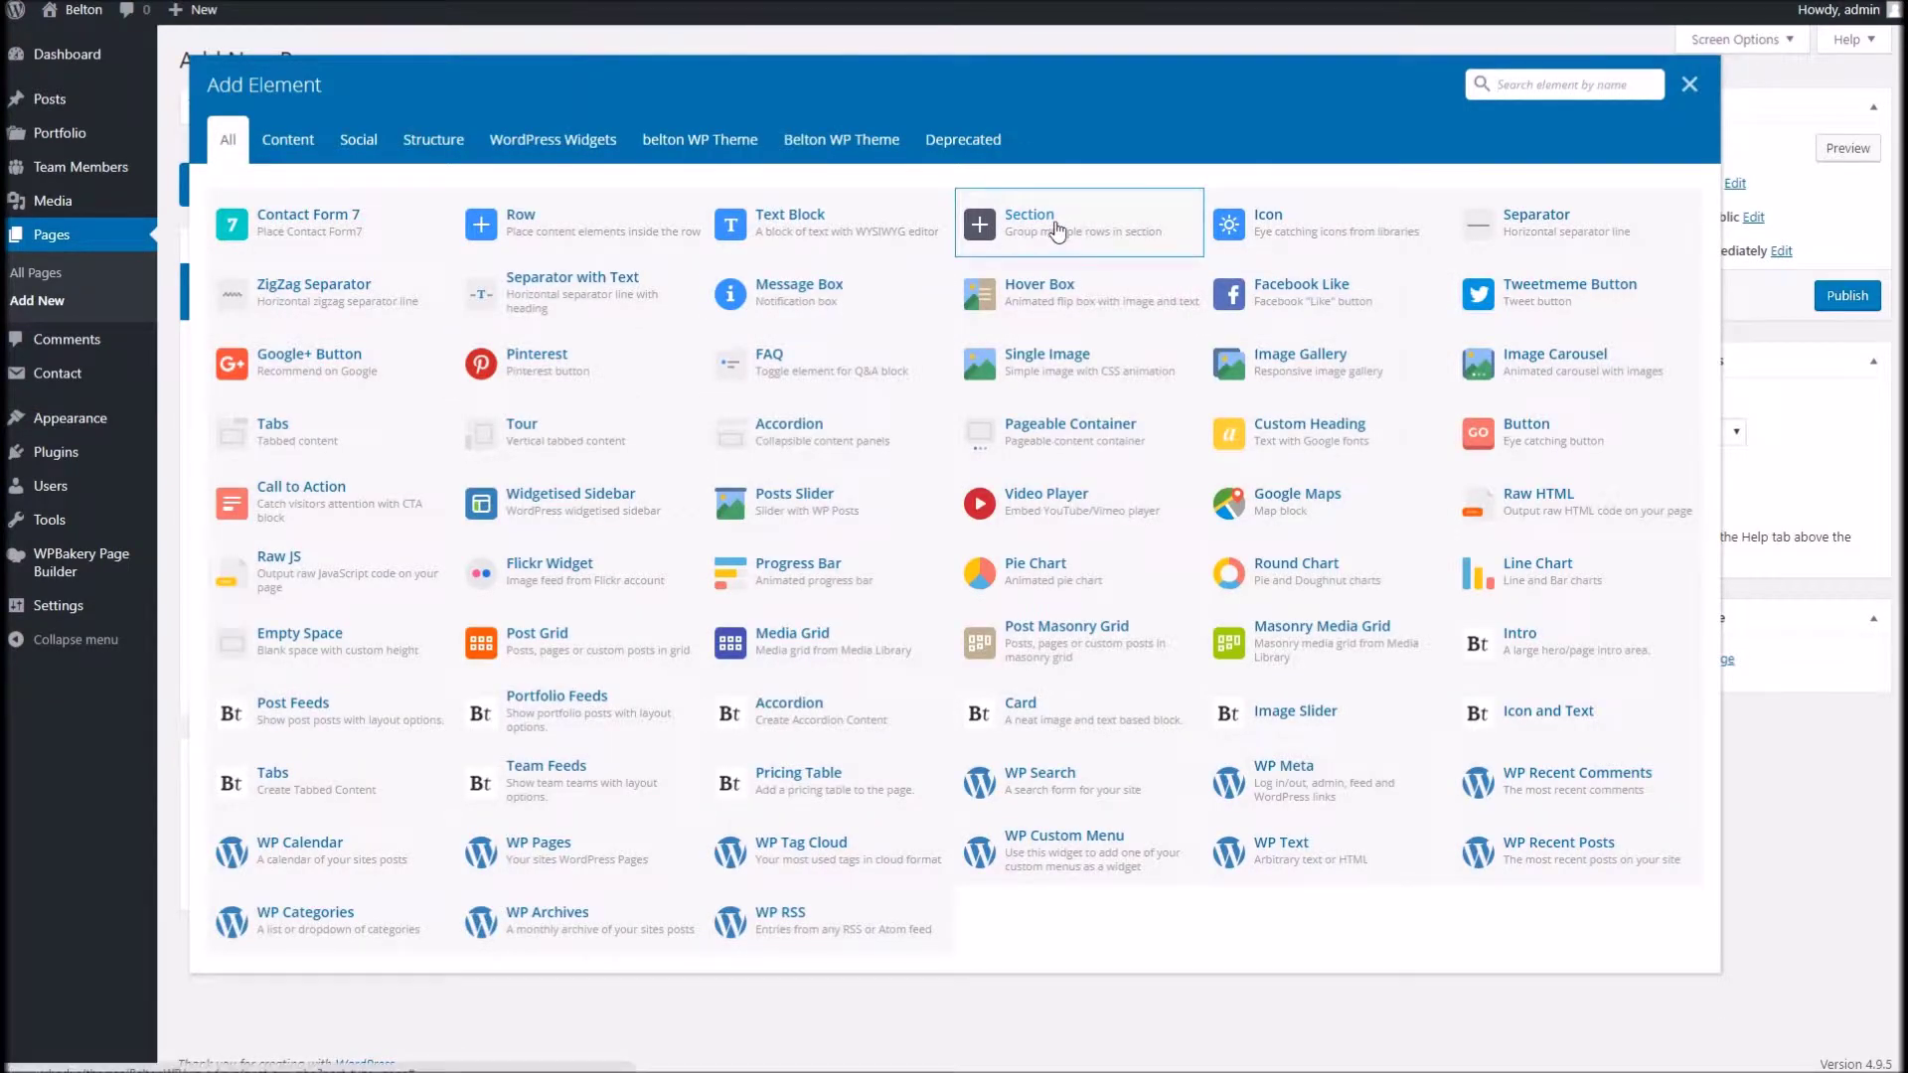
left_click(1503, 644)
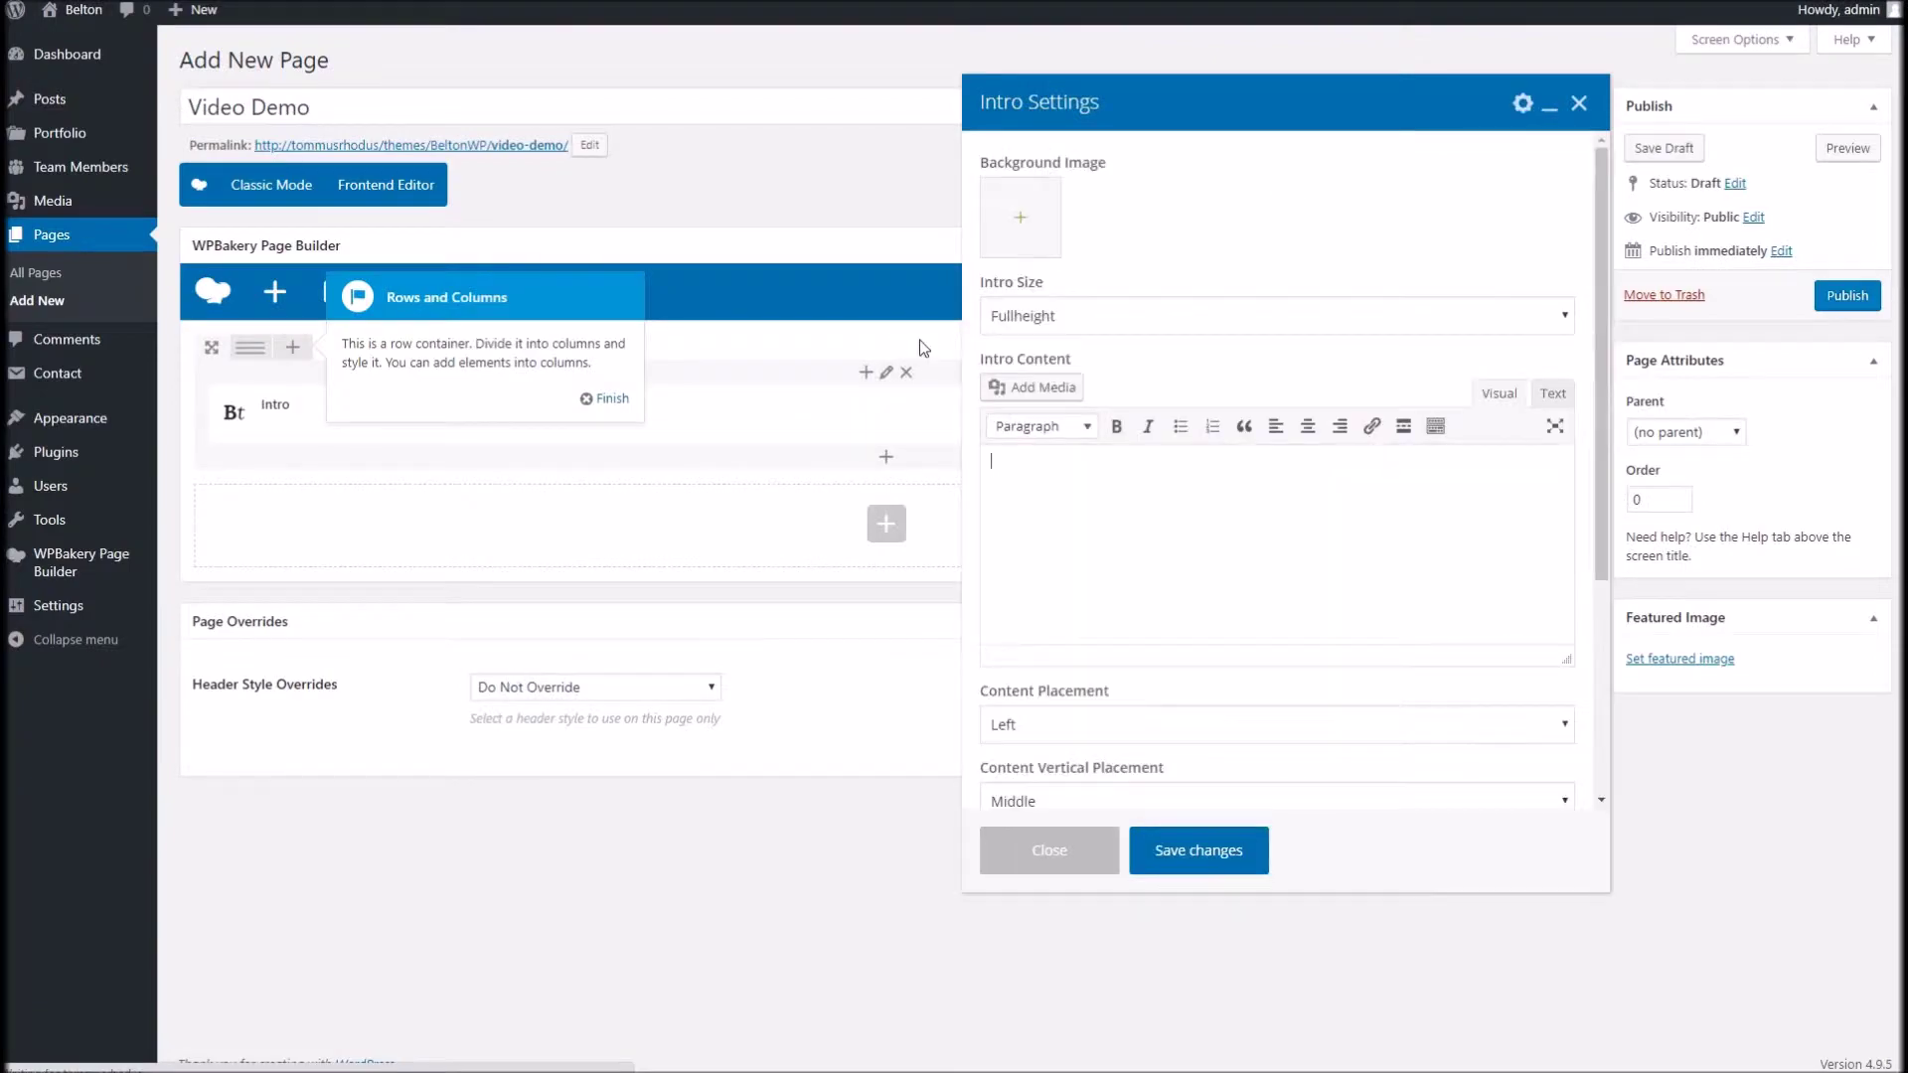
Set the dark forest road photo from the Media Library as the Intro background image.
left_click(1035, 226)
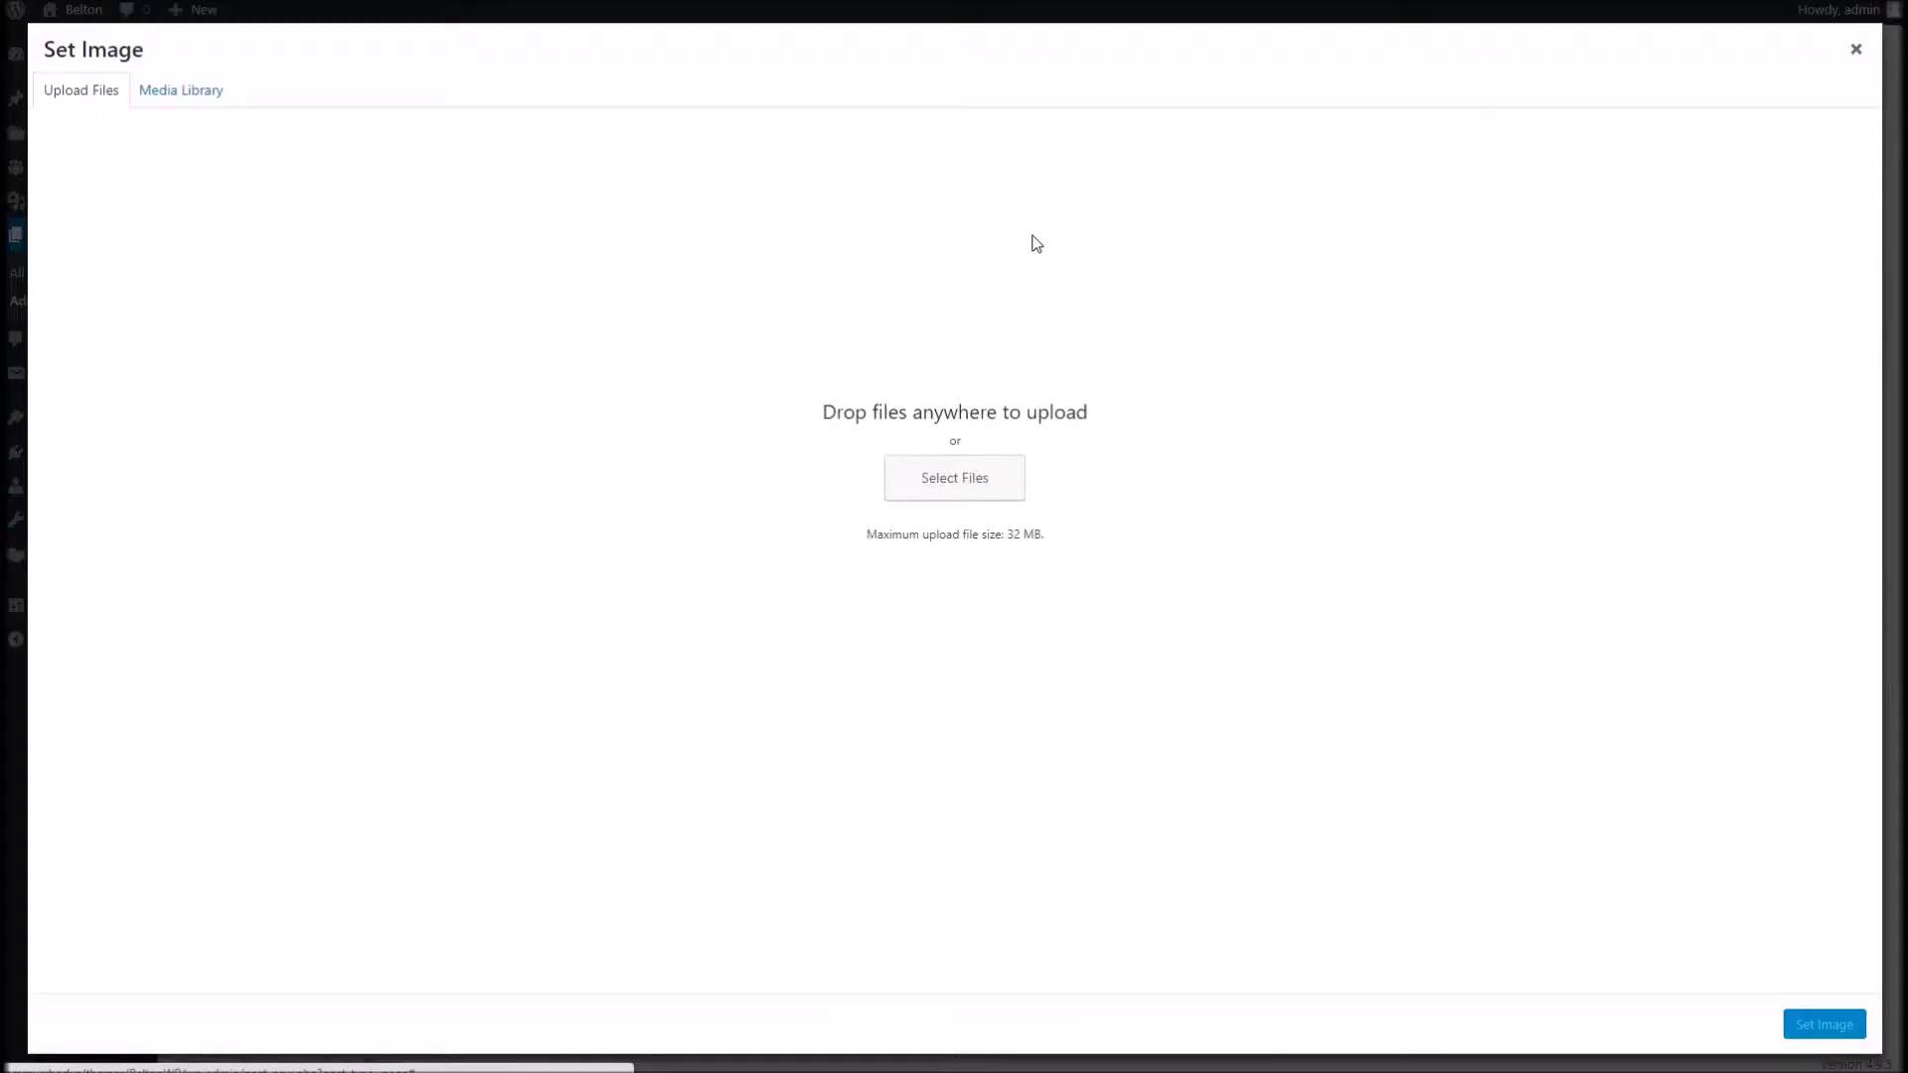
left_click(159, 97)
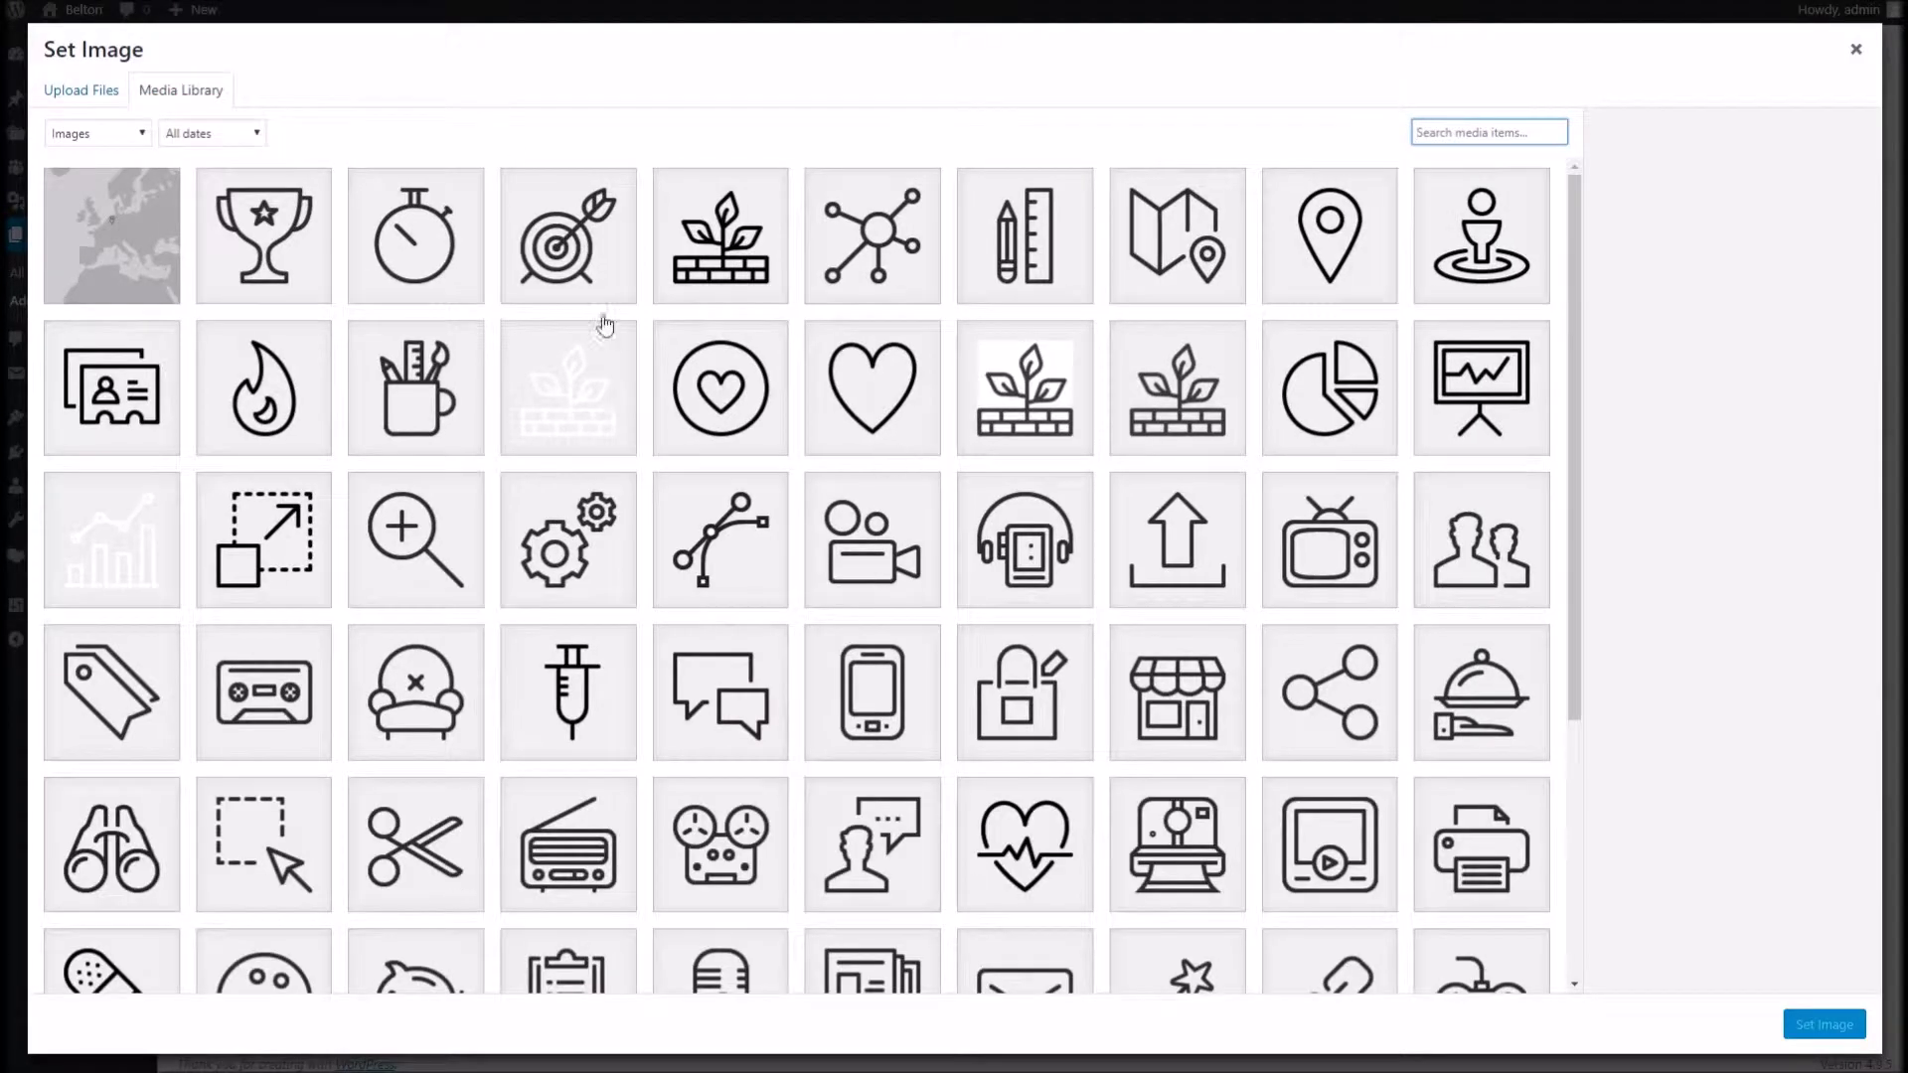
scroll(683, 626, "down", 1)
scroll(716, 641, "down", 15)
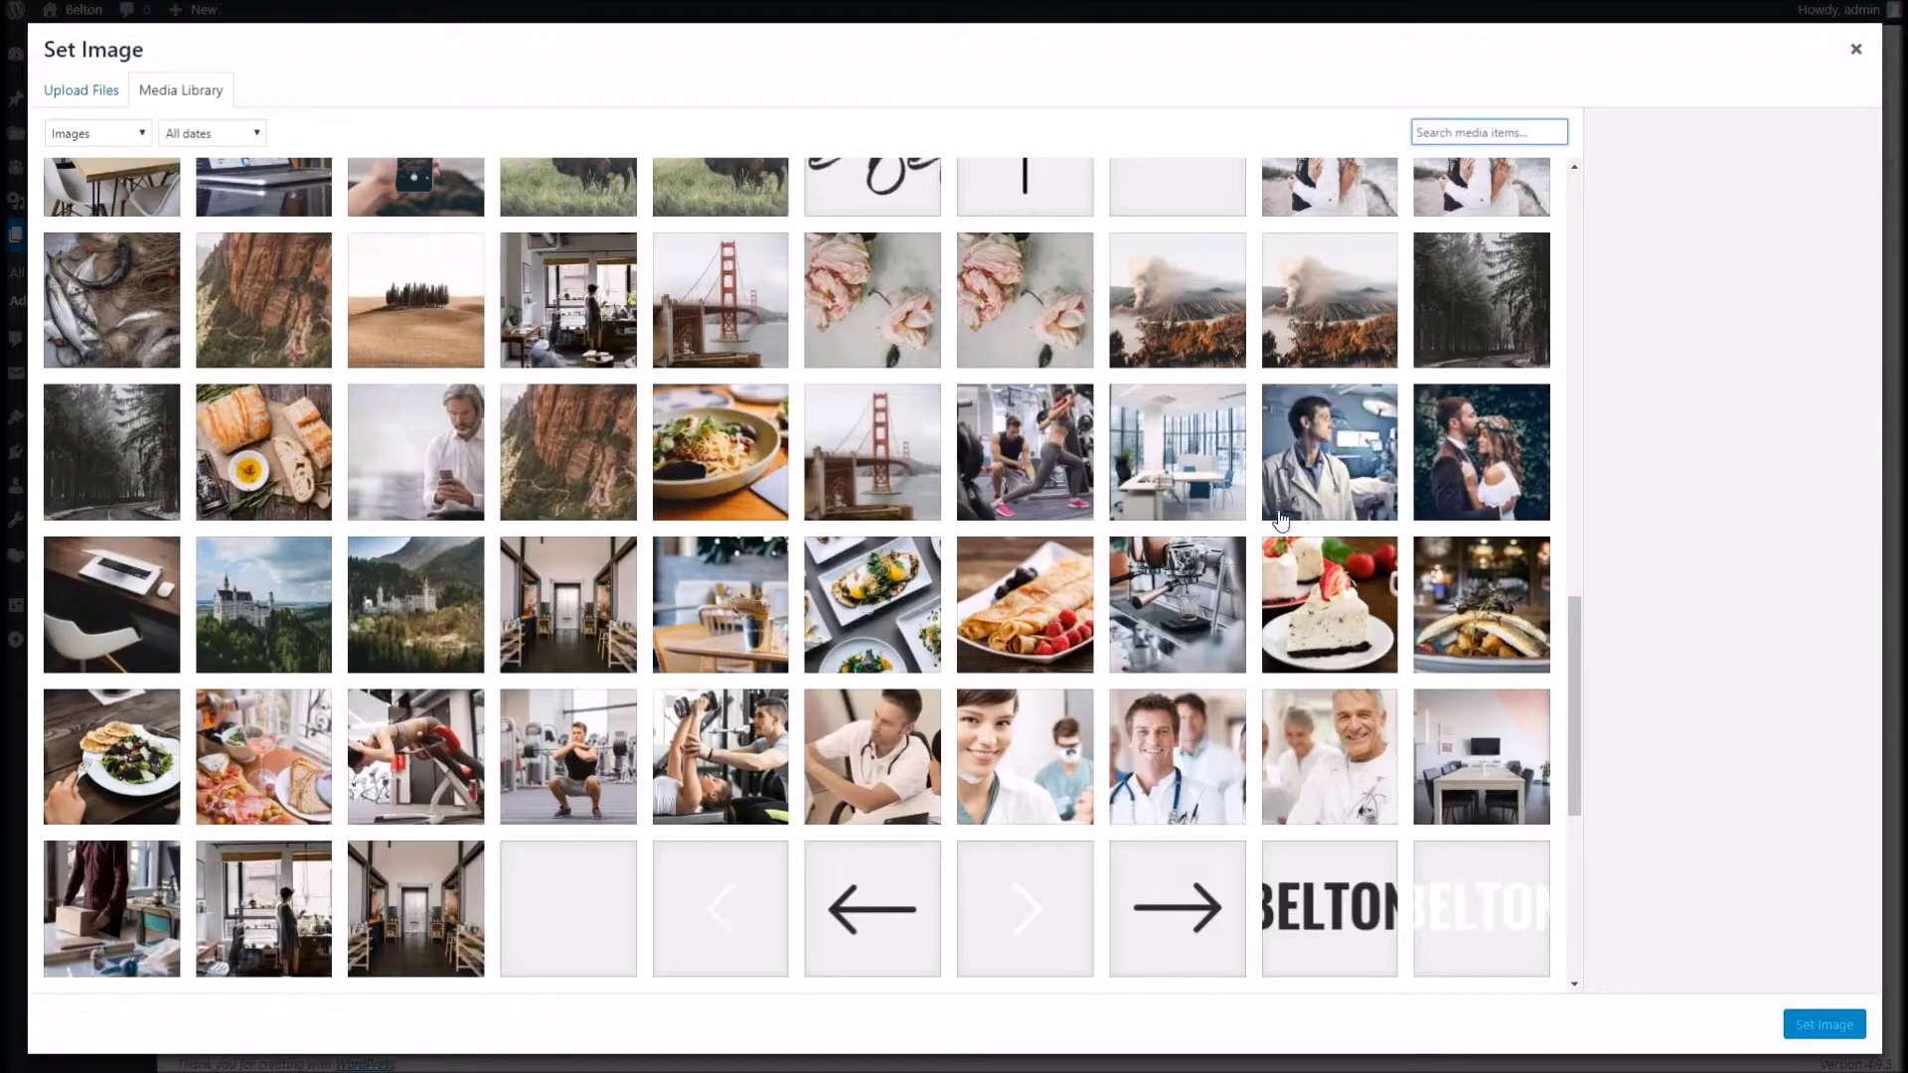
left_click(1490, 334)
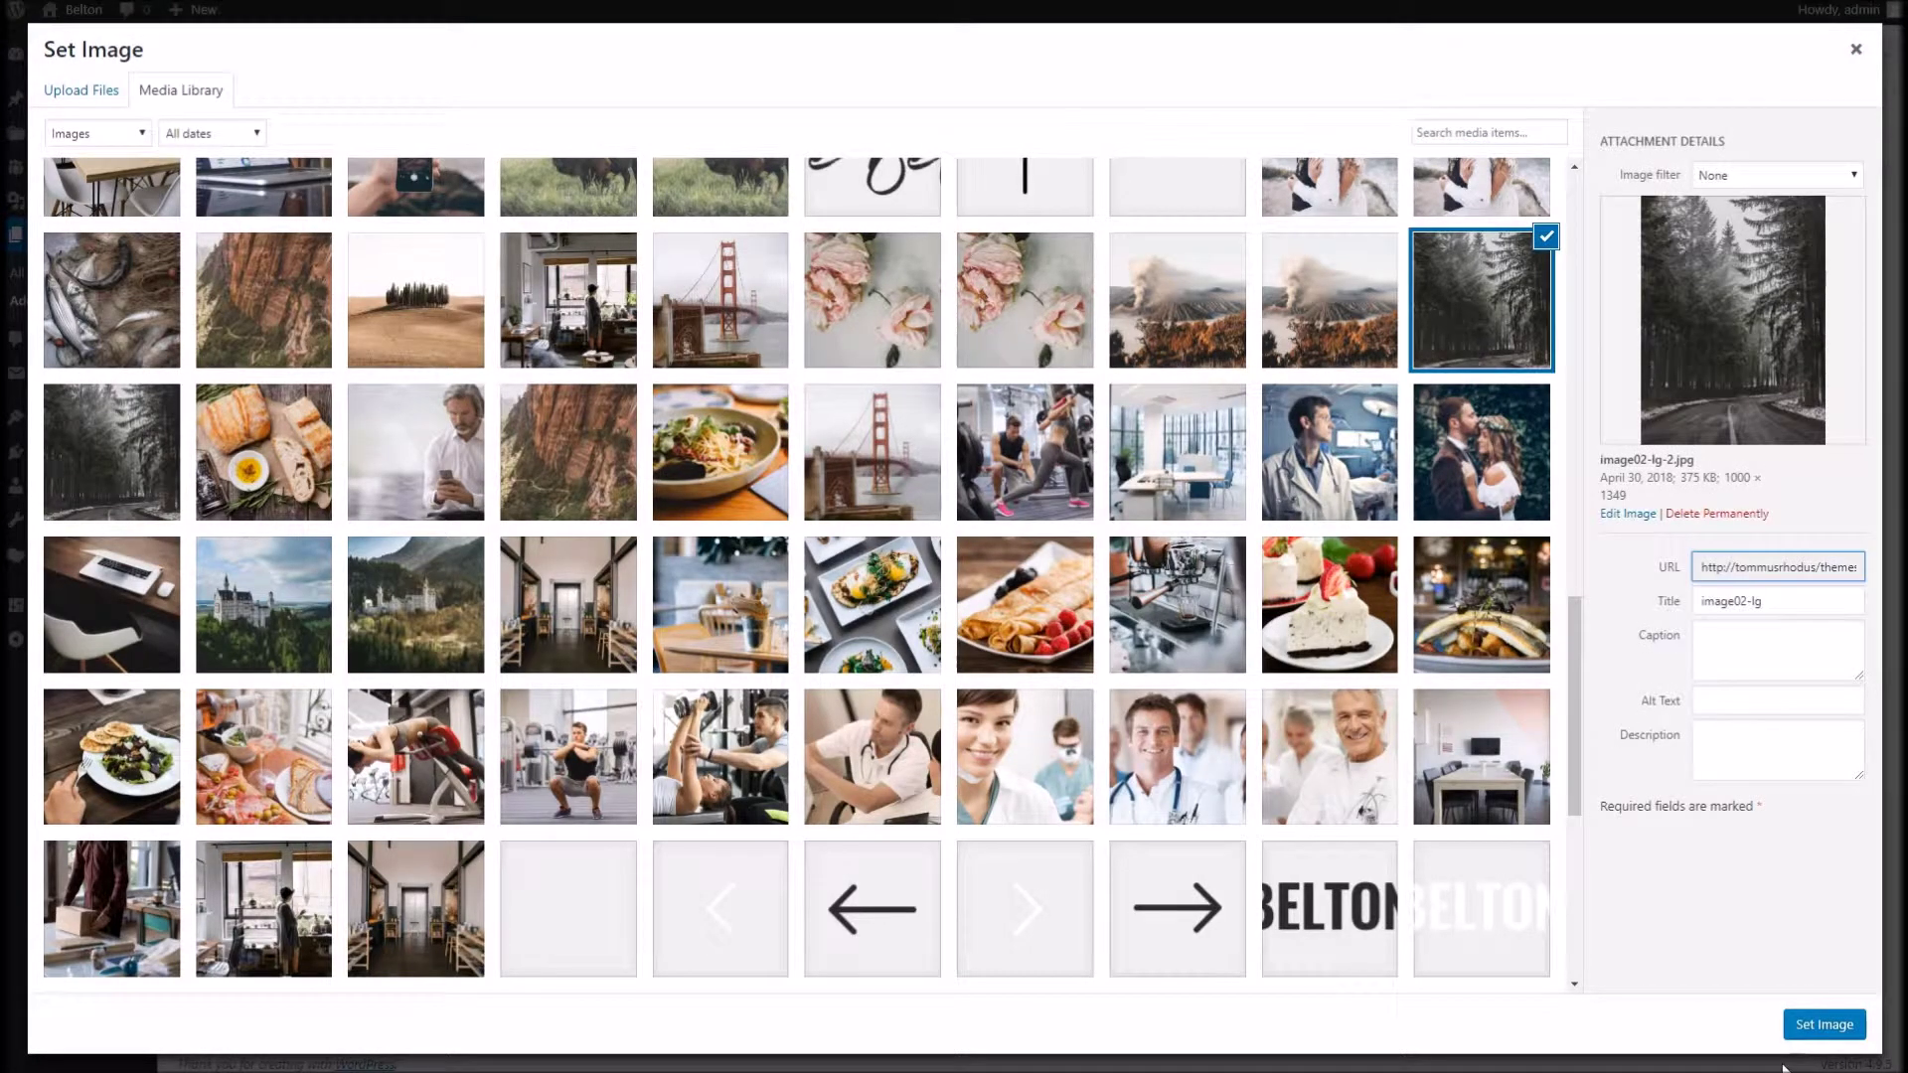
left_click(1791, 1022)
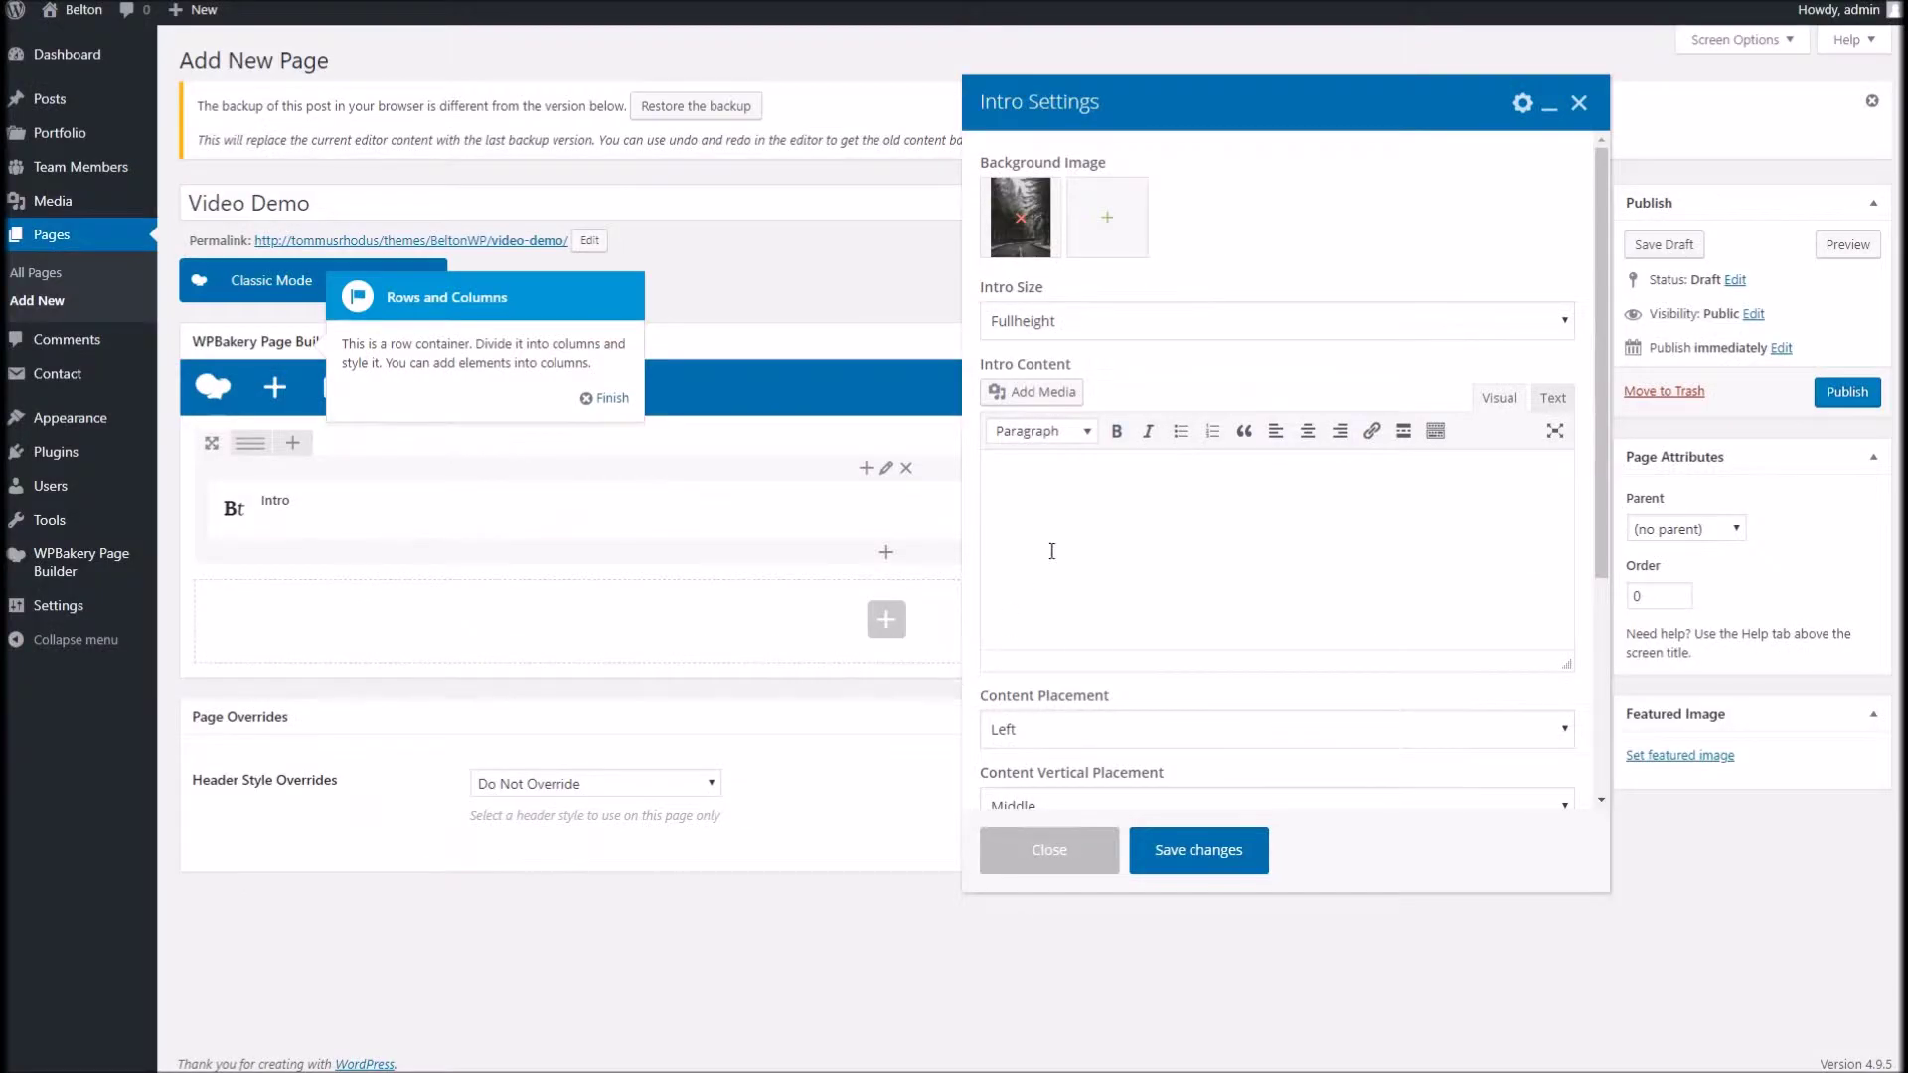
left_click(1098, 491)
Enter the intro lines 'Hello world' and 'This is my cool page', trying the format and style lists.
key("Tab")
left_click(1104, 490)
type("ello world")
left_click_drag(1063, 471, 989, 471)
left_click(1041, 431)
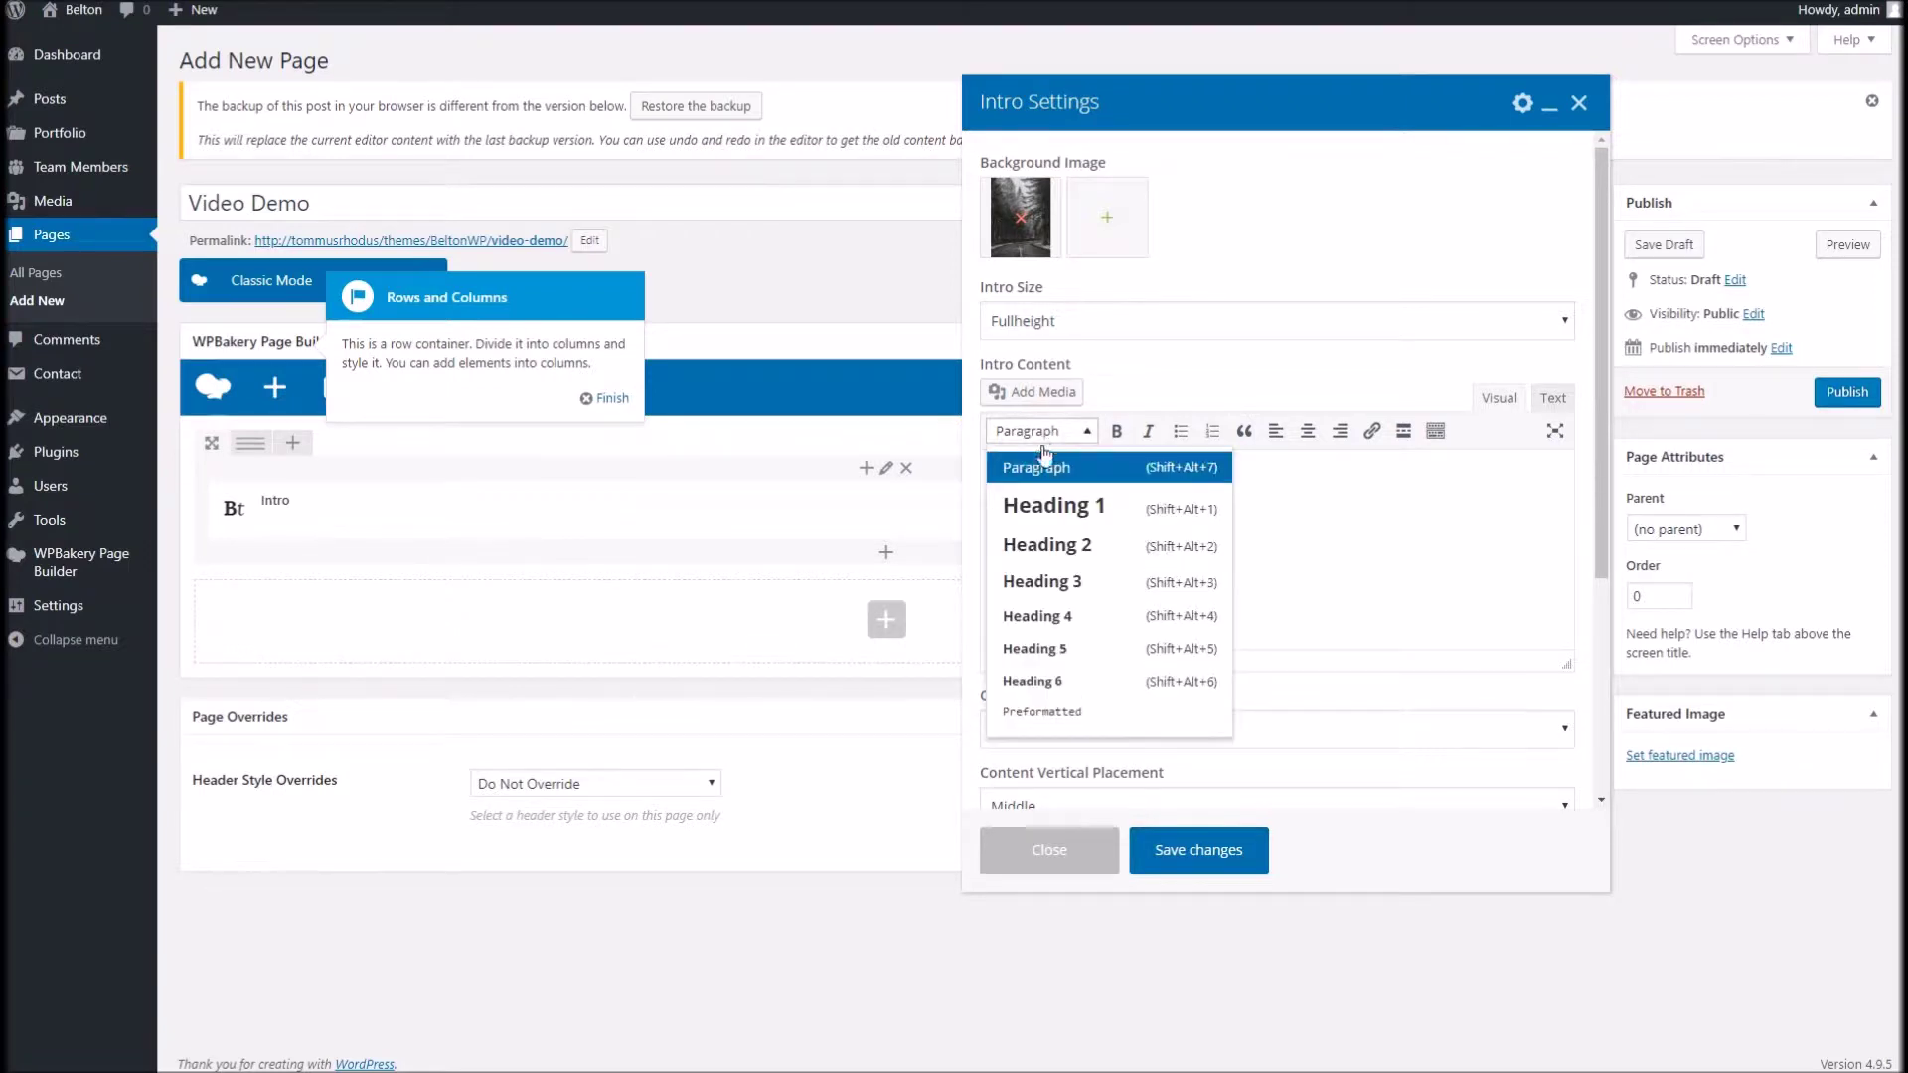
left_click(1250, 538)
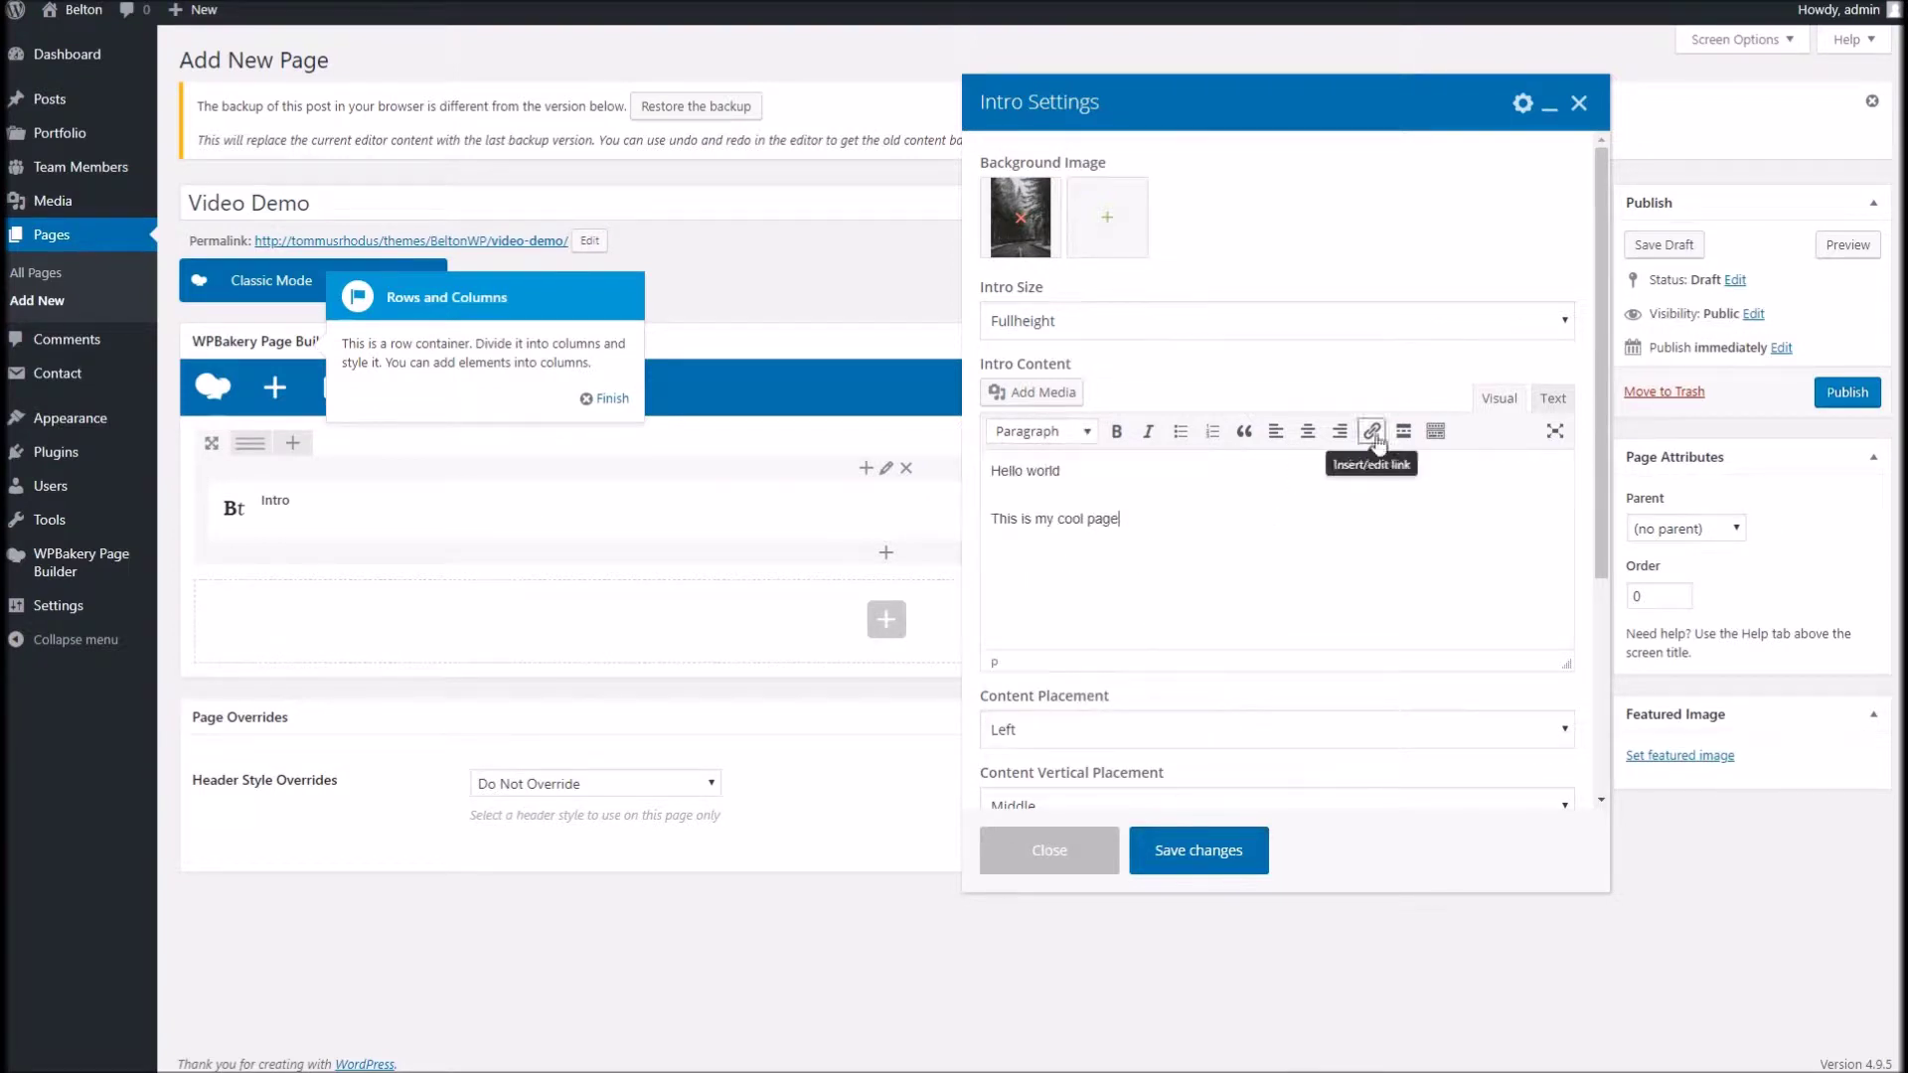
left_click(1434, 430)
left_click(1024, 461)
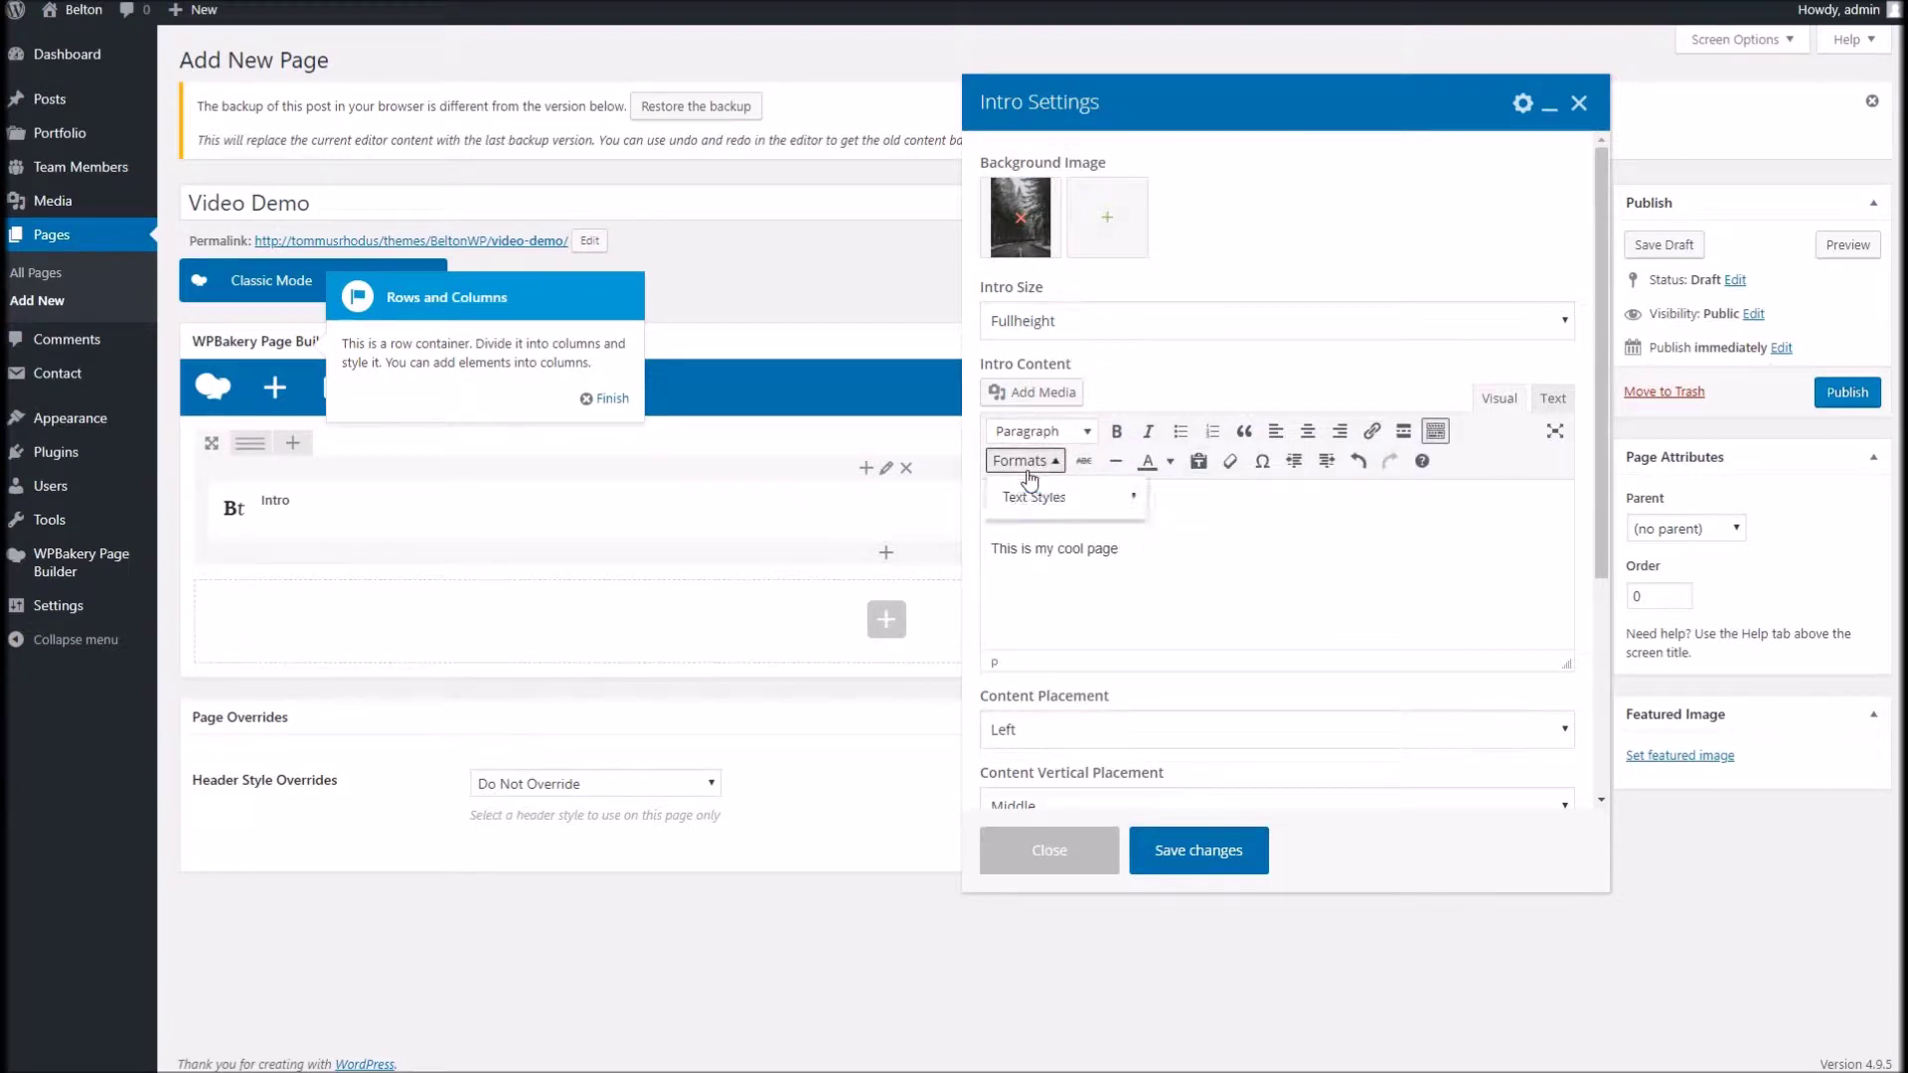
left_click(1188, 498)
Format the line 'This is my cool page' as Heading 1.
left_click_drag(1123, 549, 970, 549)
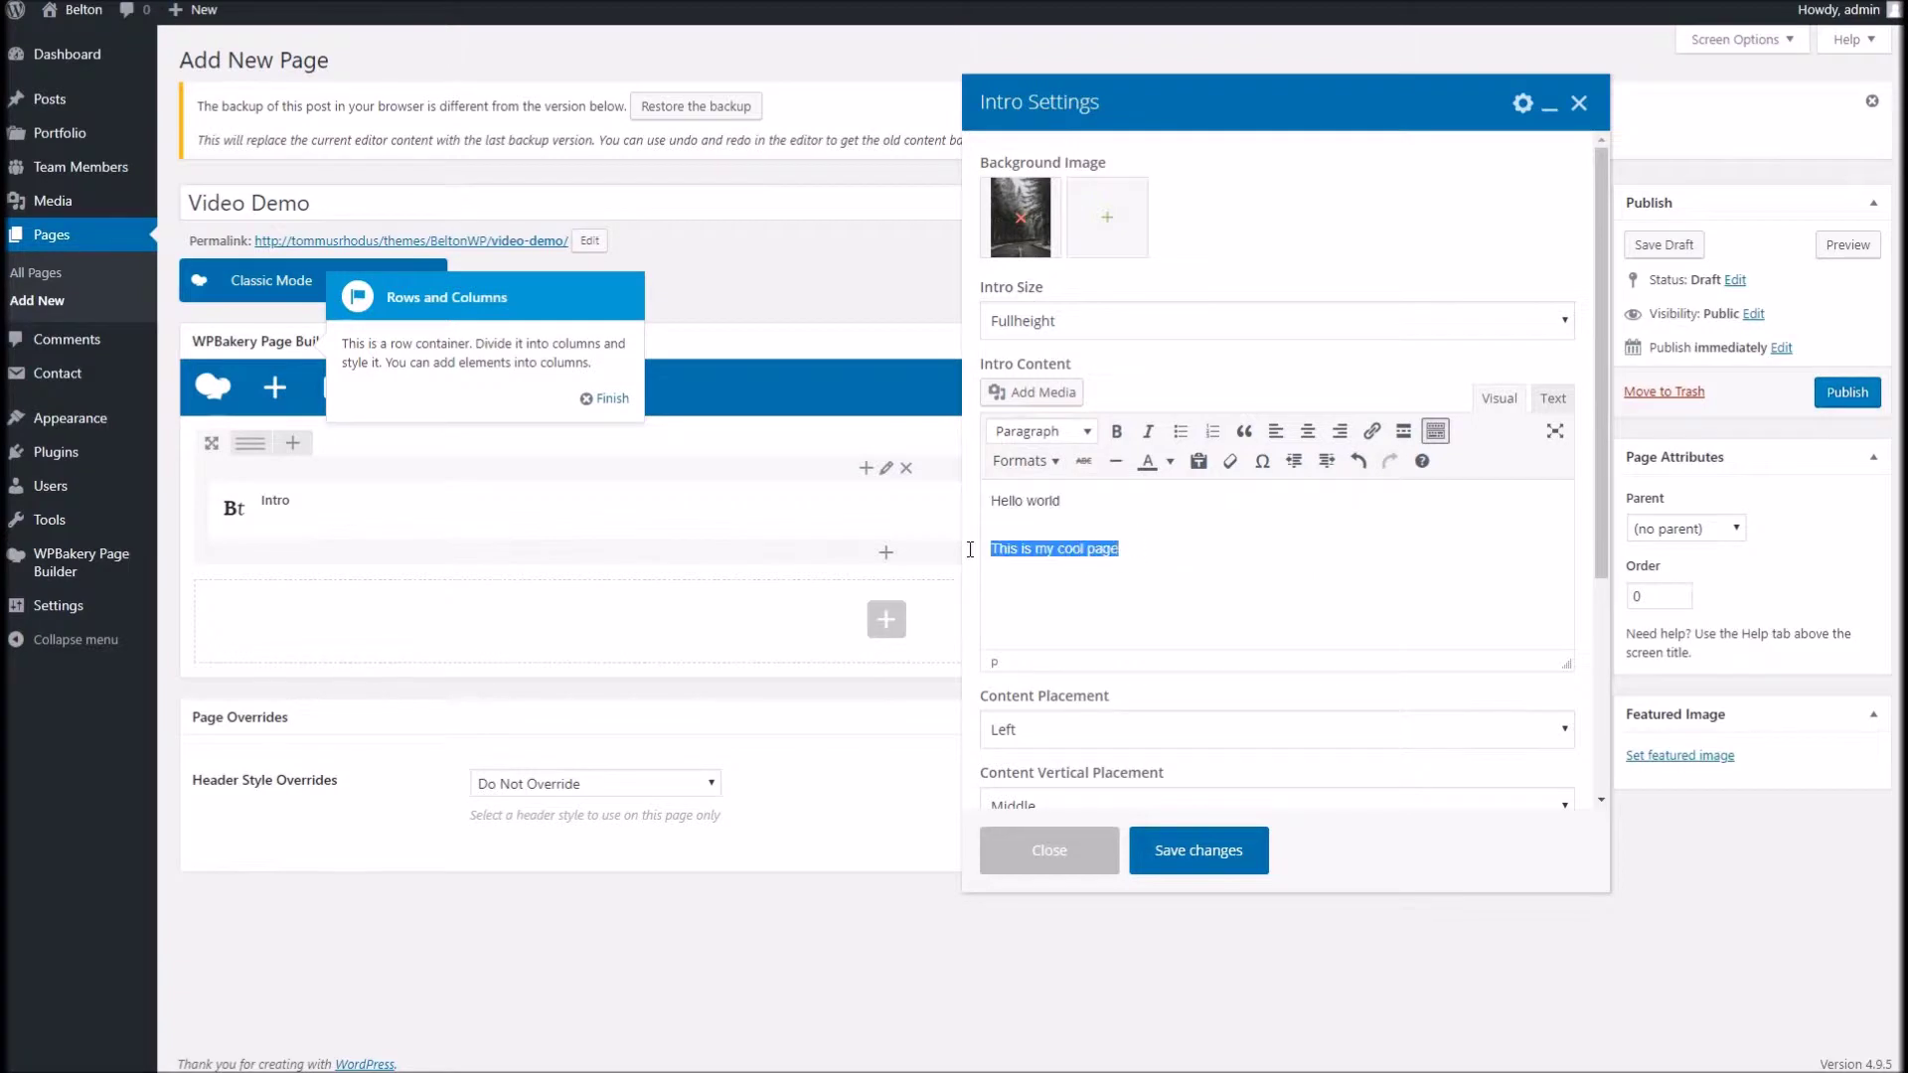
left_click(1049, 431)
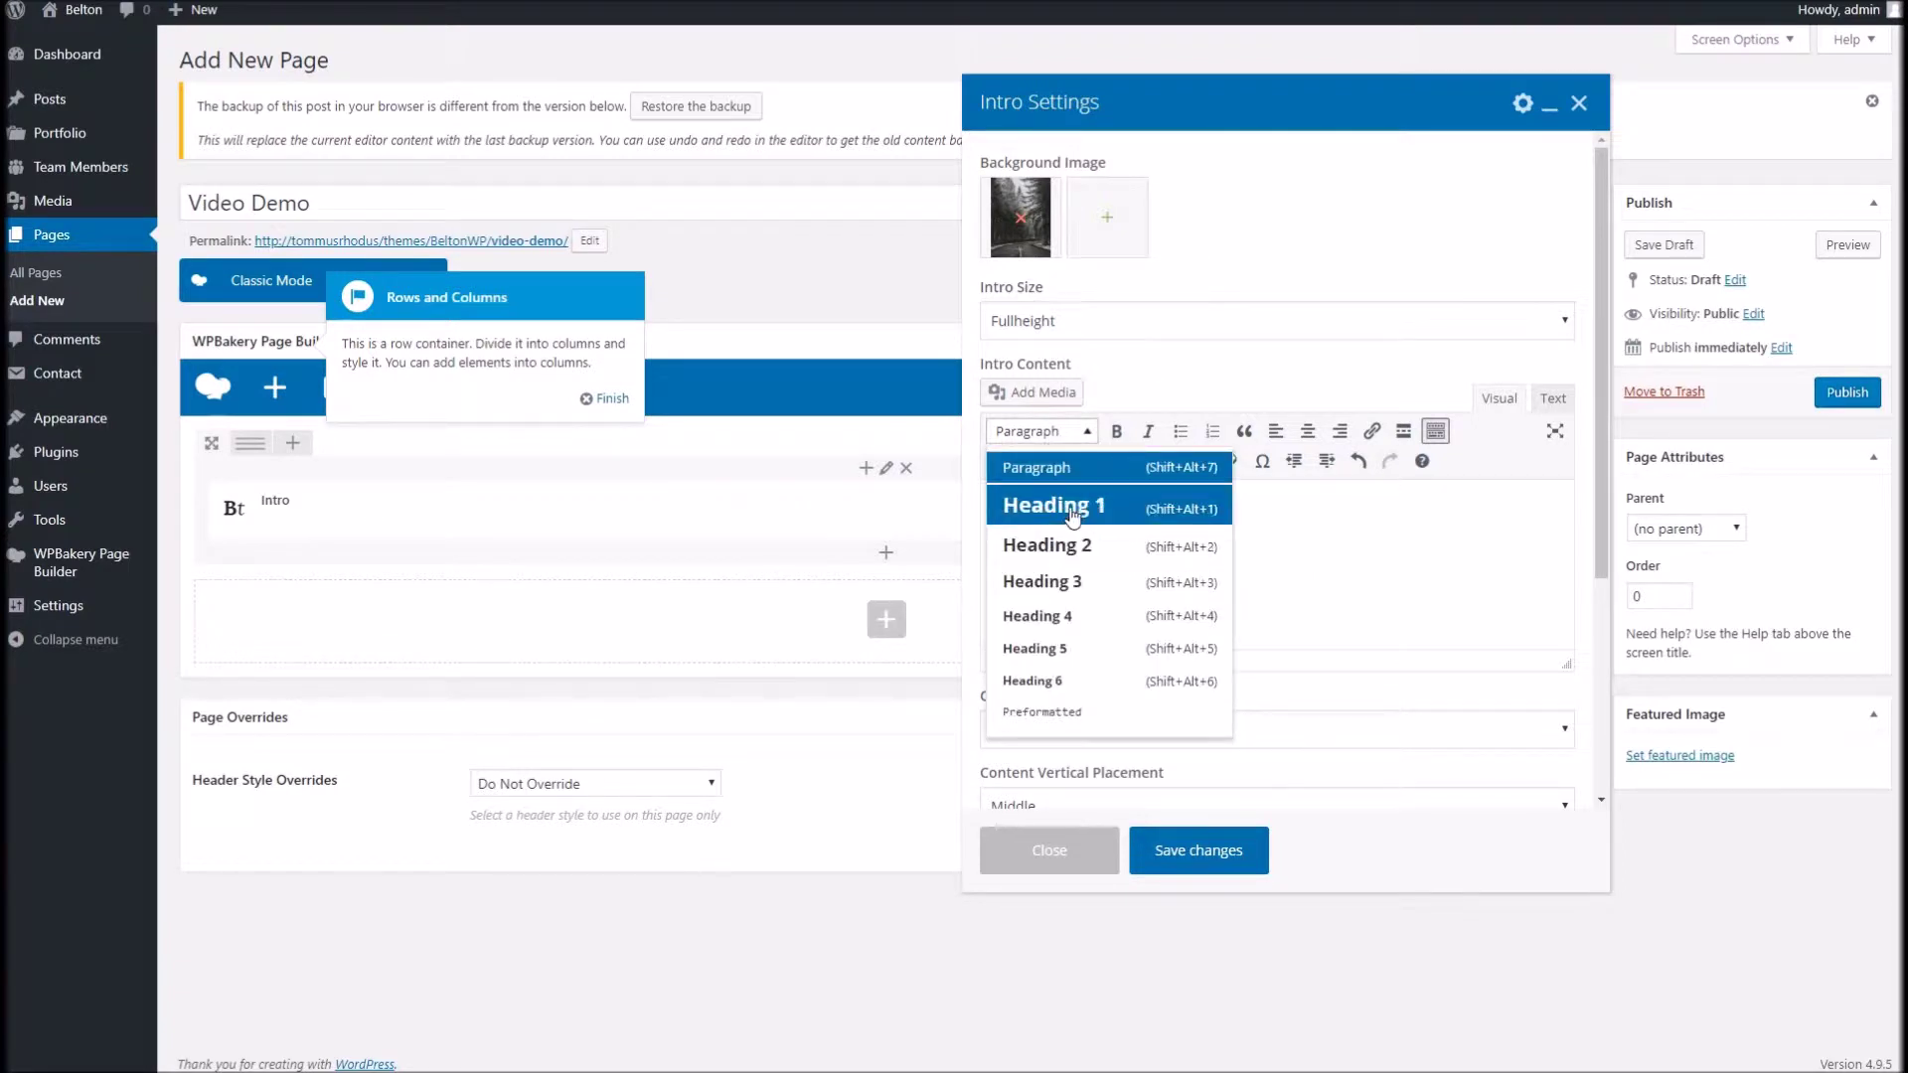
left_click(1072, 507)
left_click(1024, 461)
mouse_move(1068, 499)
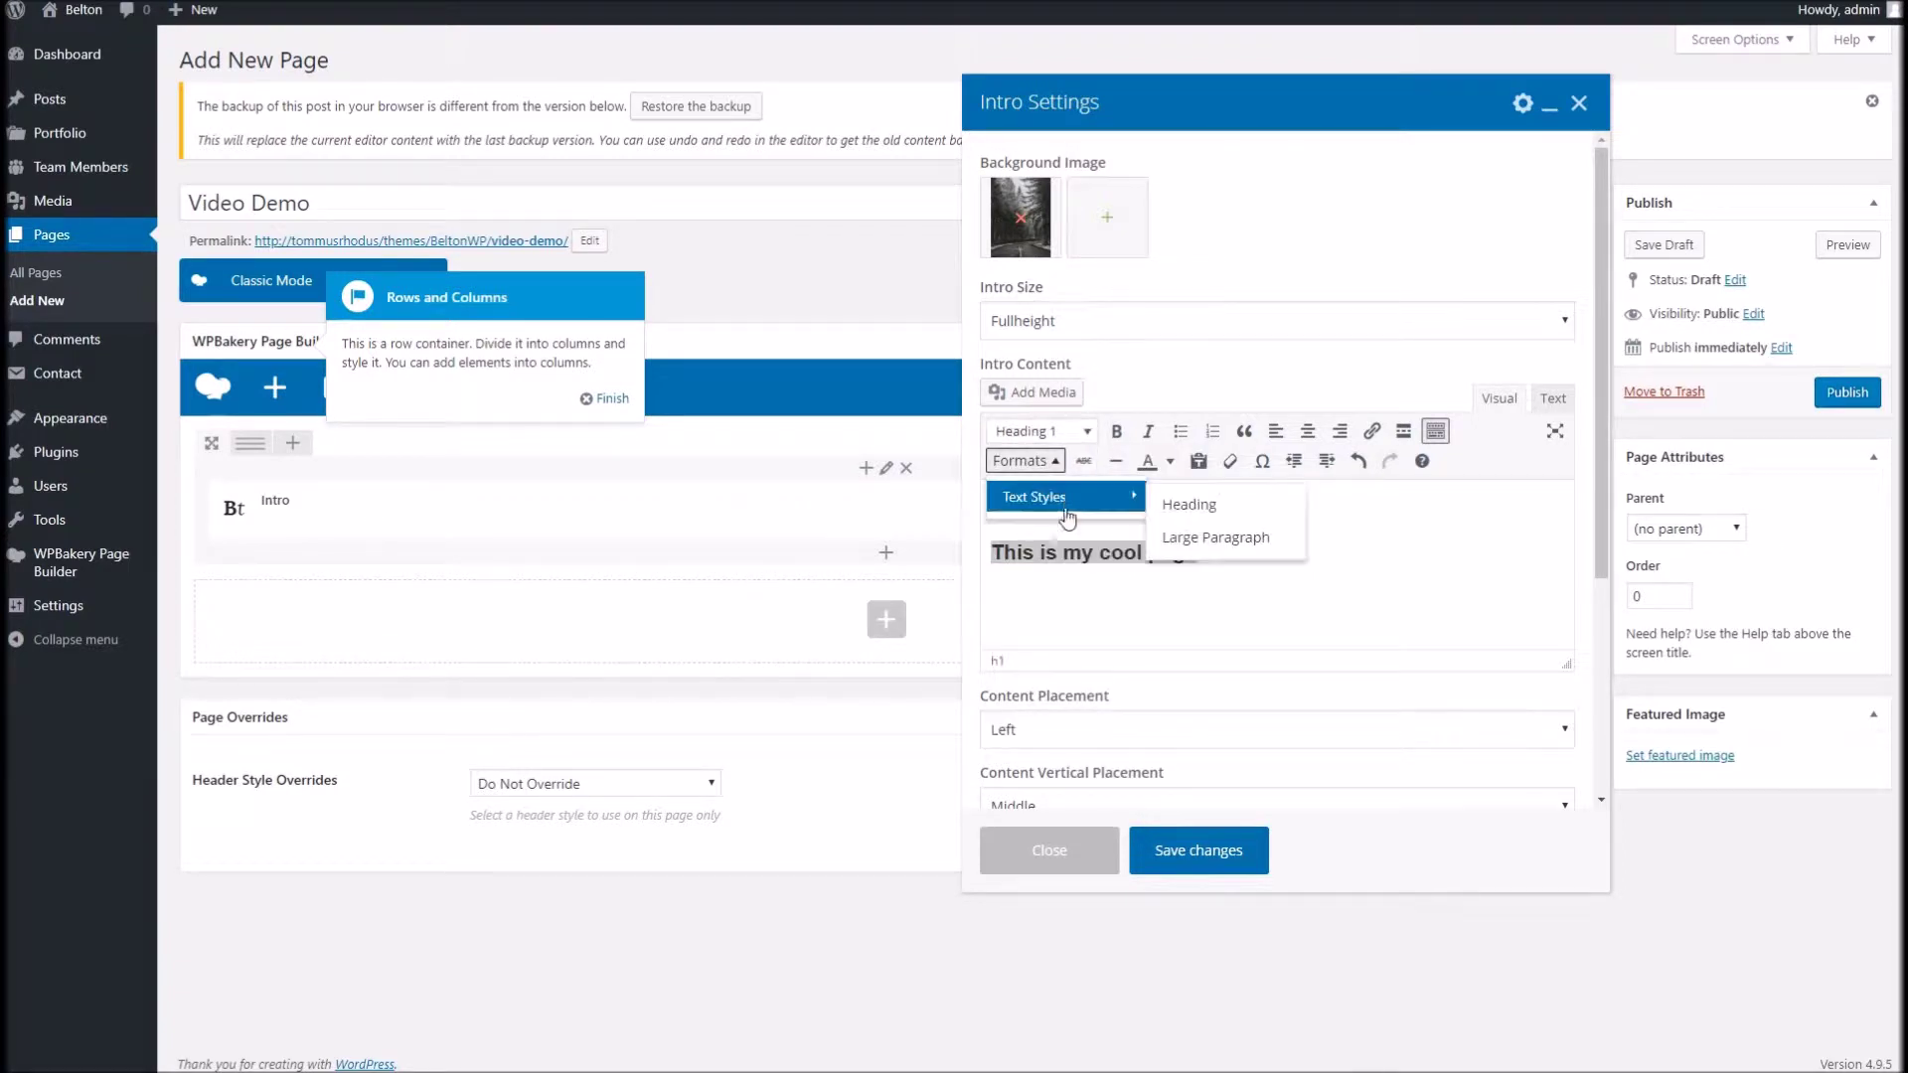
left_click(1199, 536)
left_click(1262, 570)
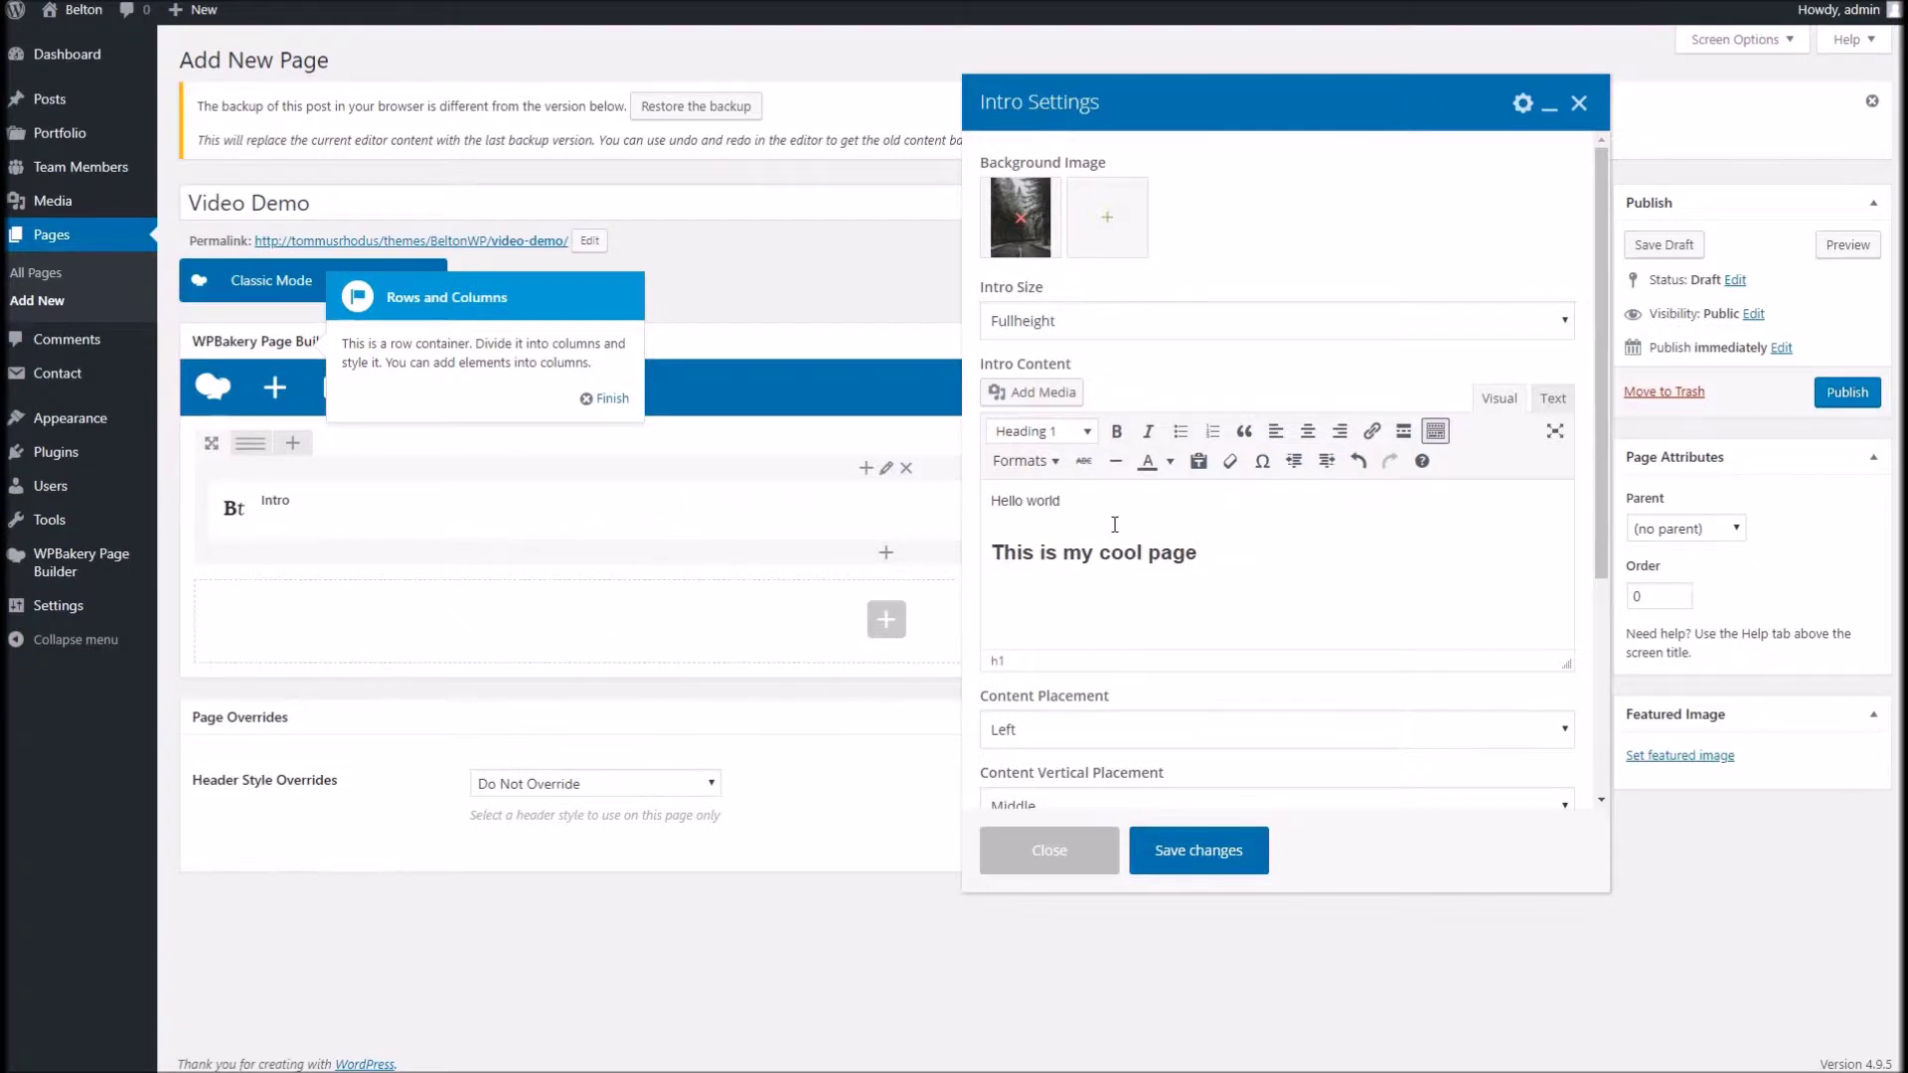
Keep Content Vertical Placement on Middle and save the Intro settings.
scroll(1193, 557, "down", 3)
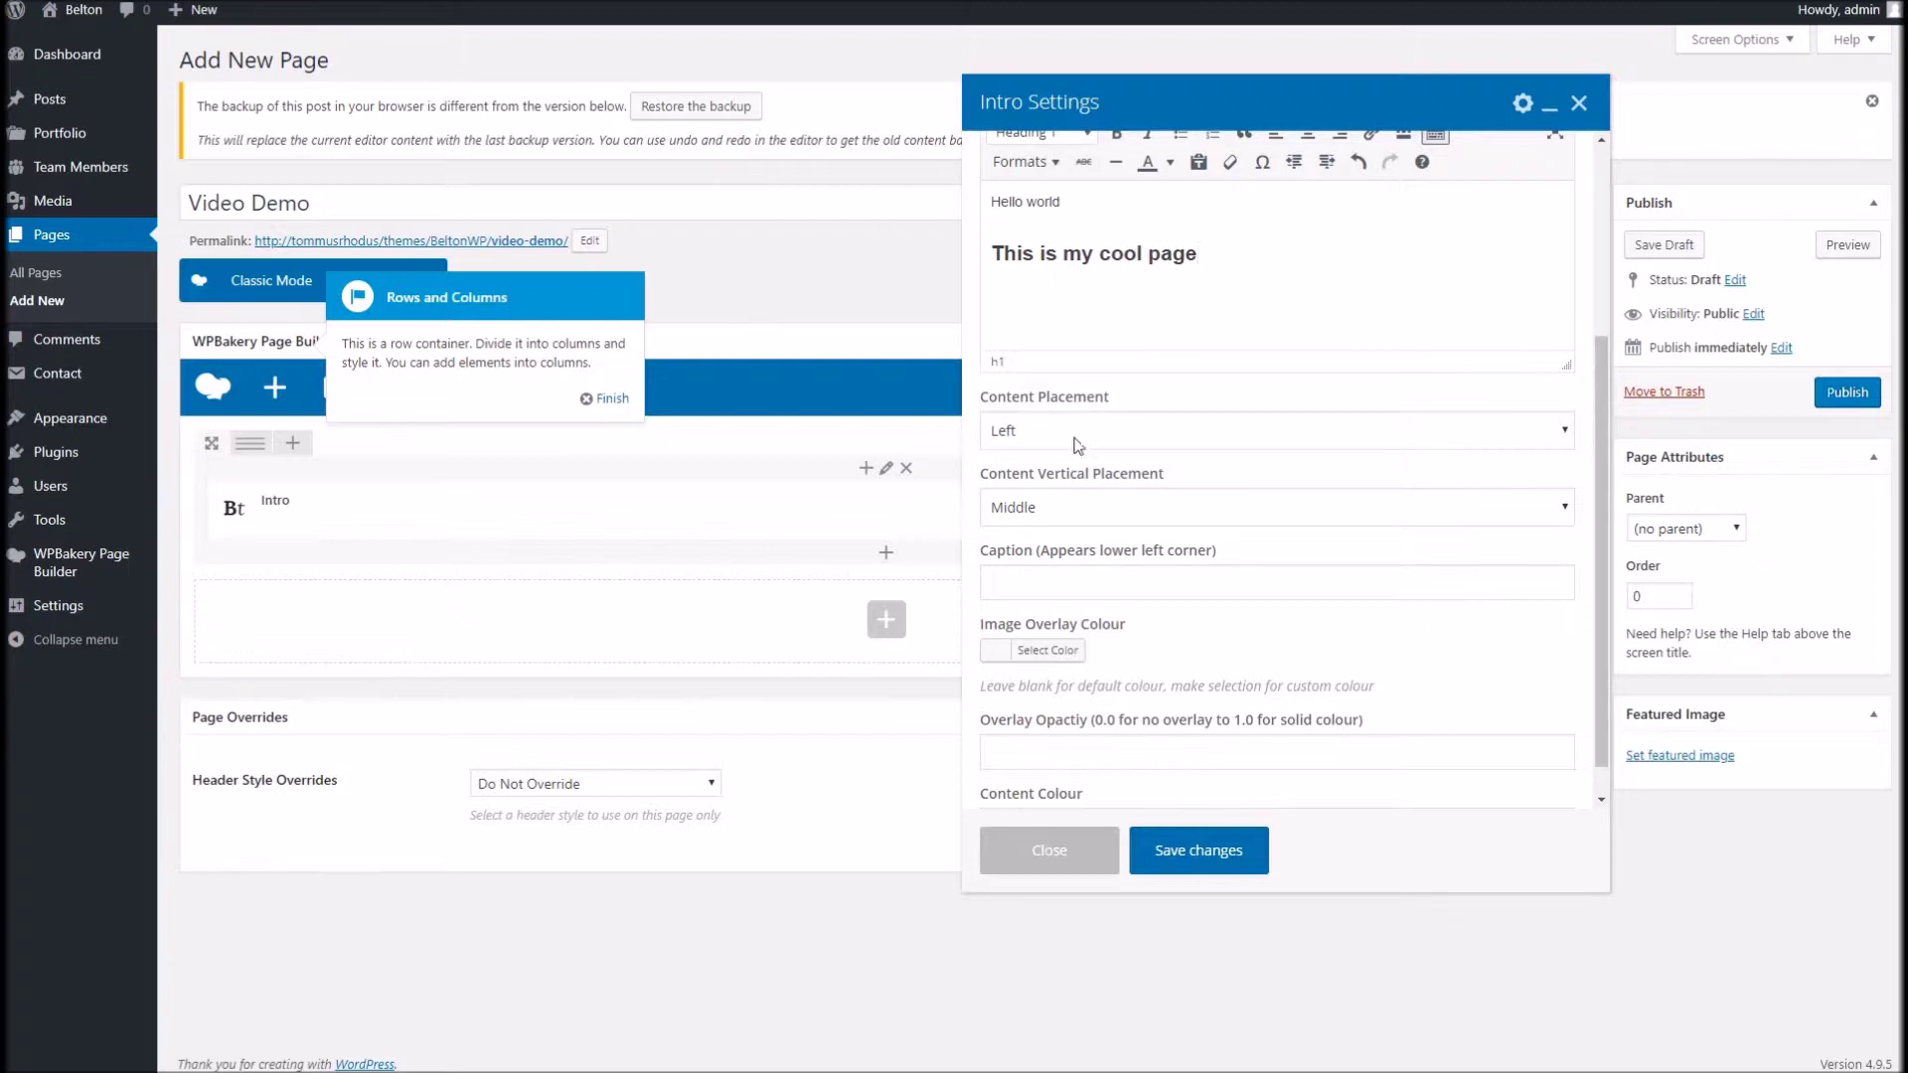
left_click(1057, 512)
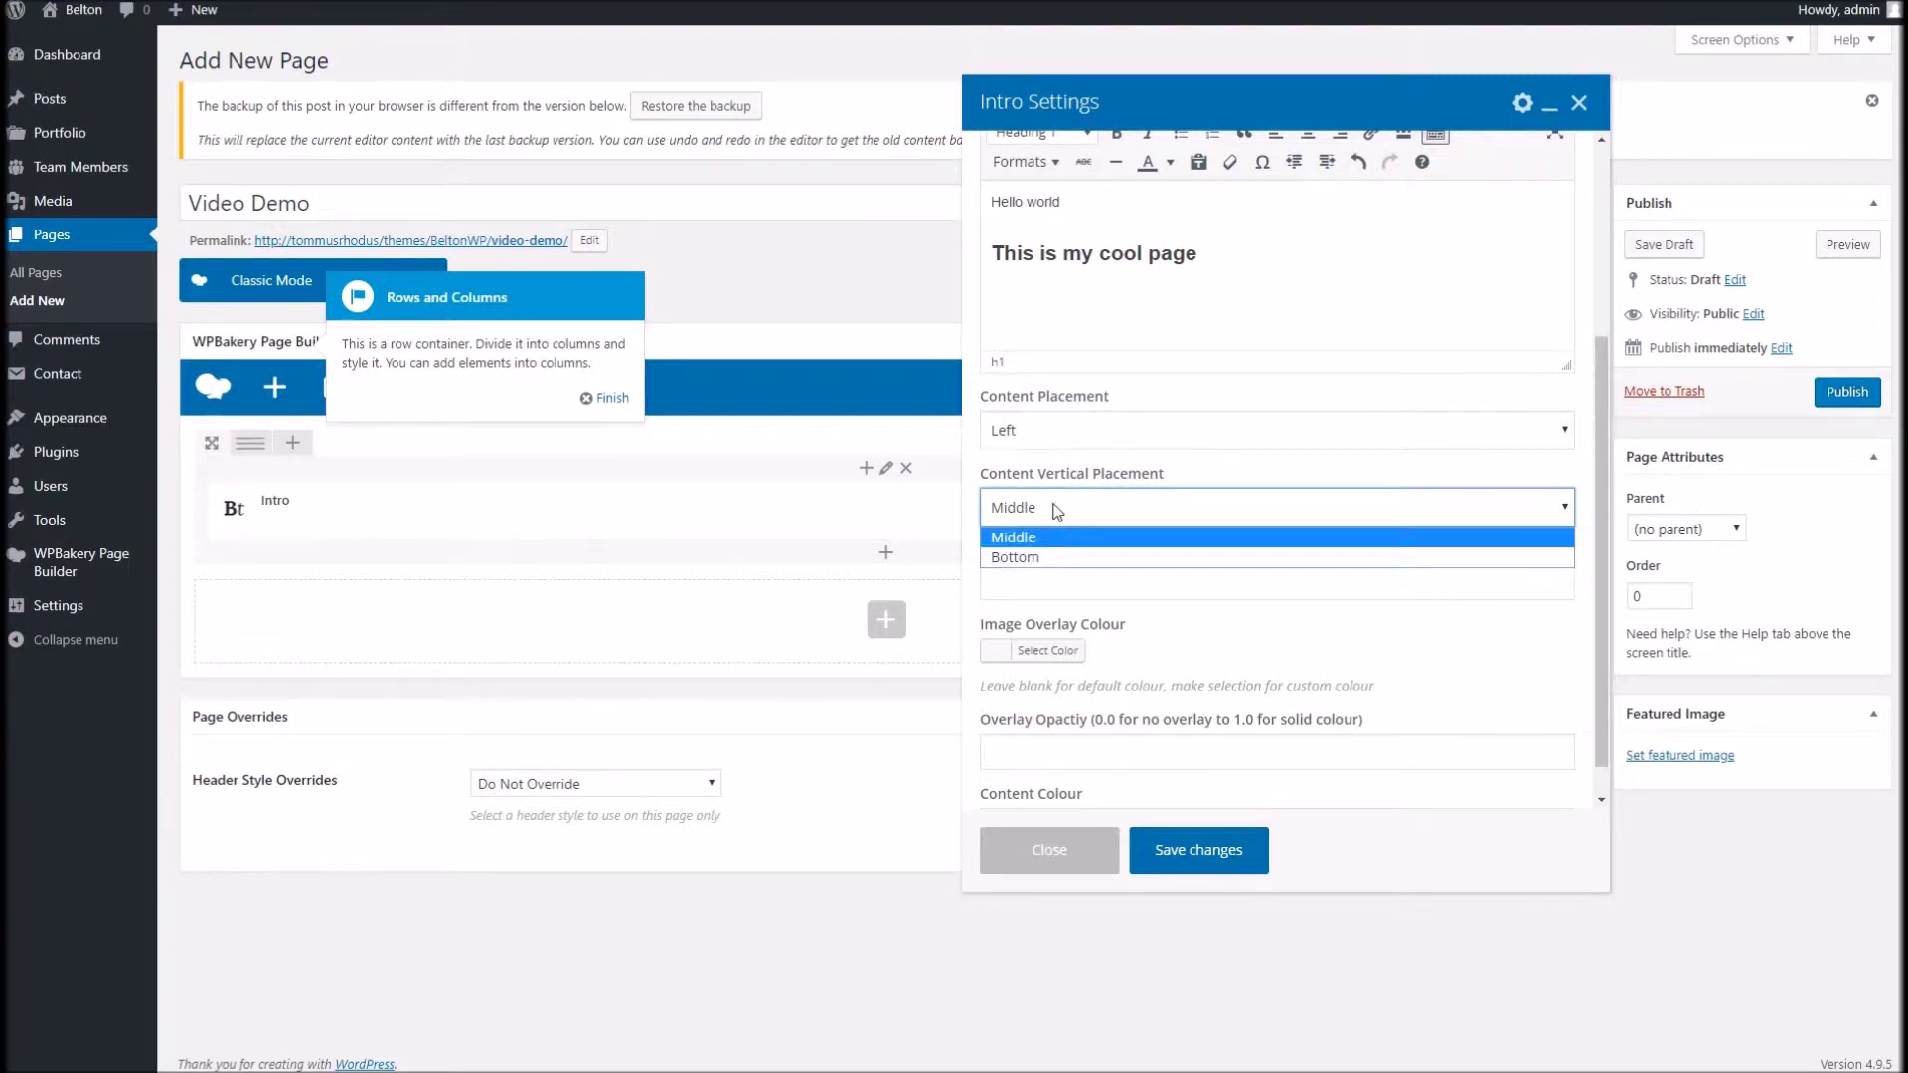
left_click(1057, 512)
left_click(1057, 512)
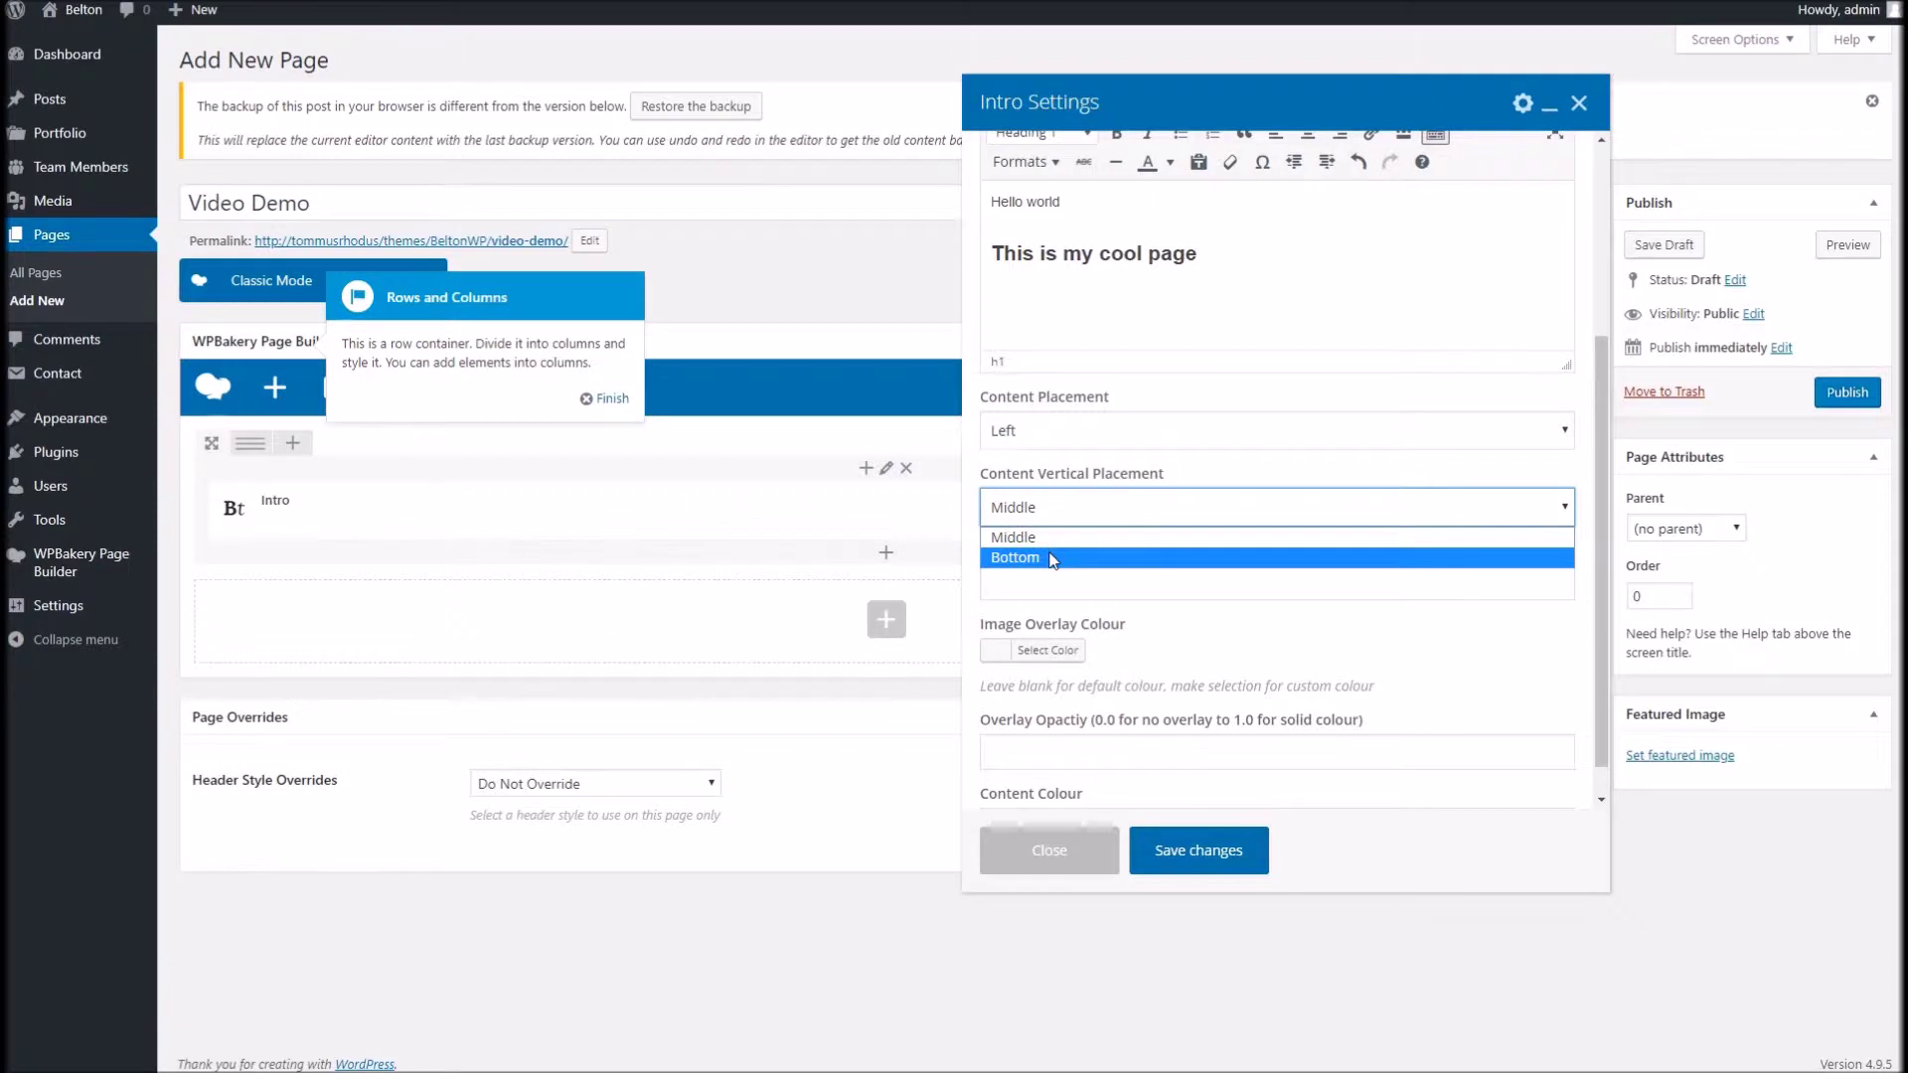
left_click(1053, 536)
scroll(1108, 504, "up", 3)
scroll(1108, 501, "down", 3)
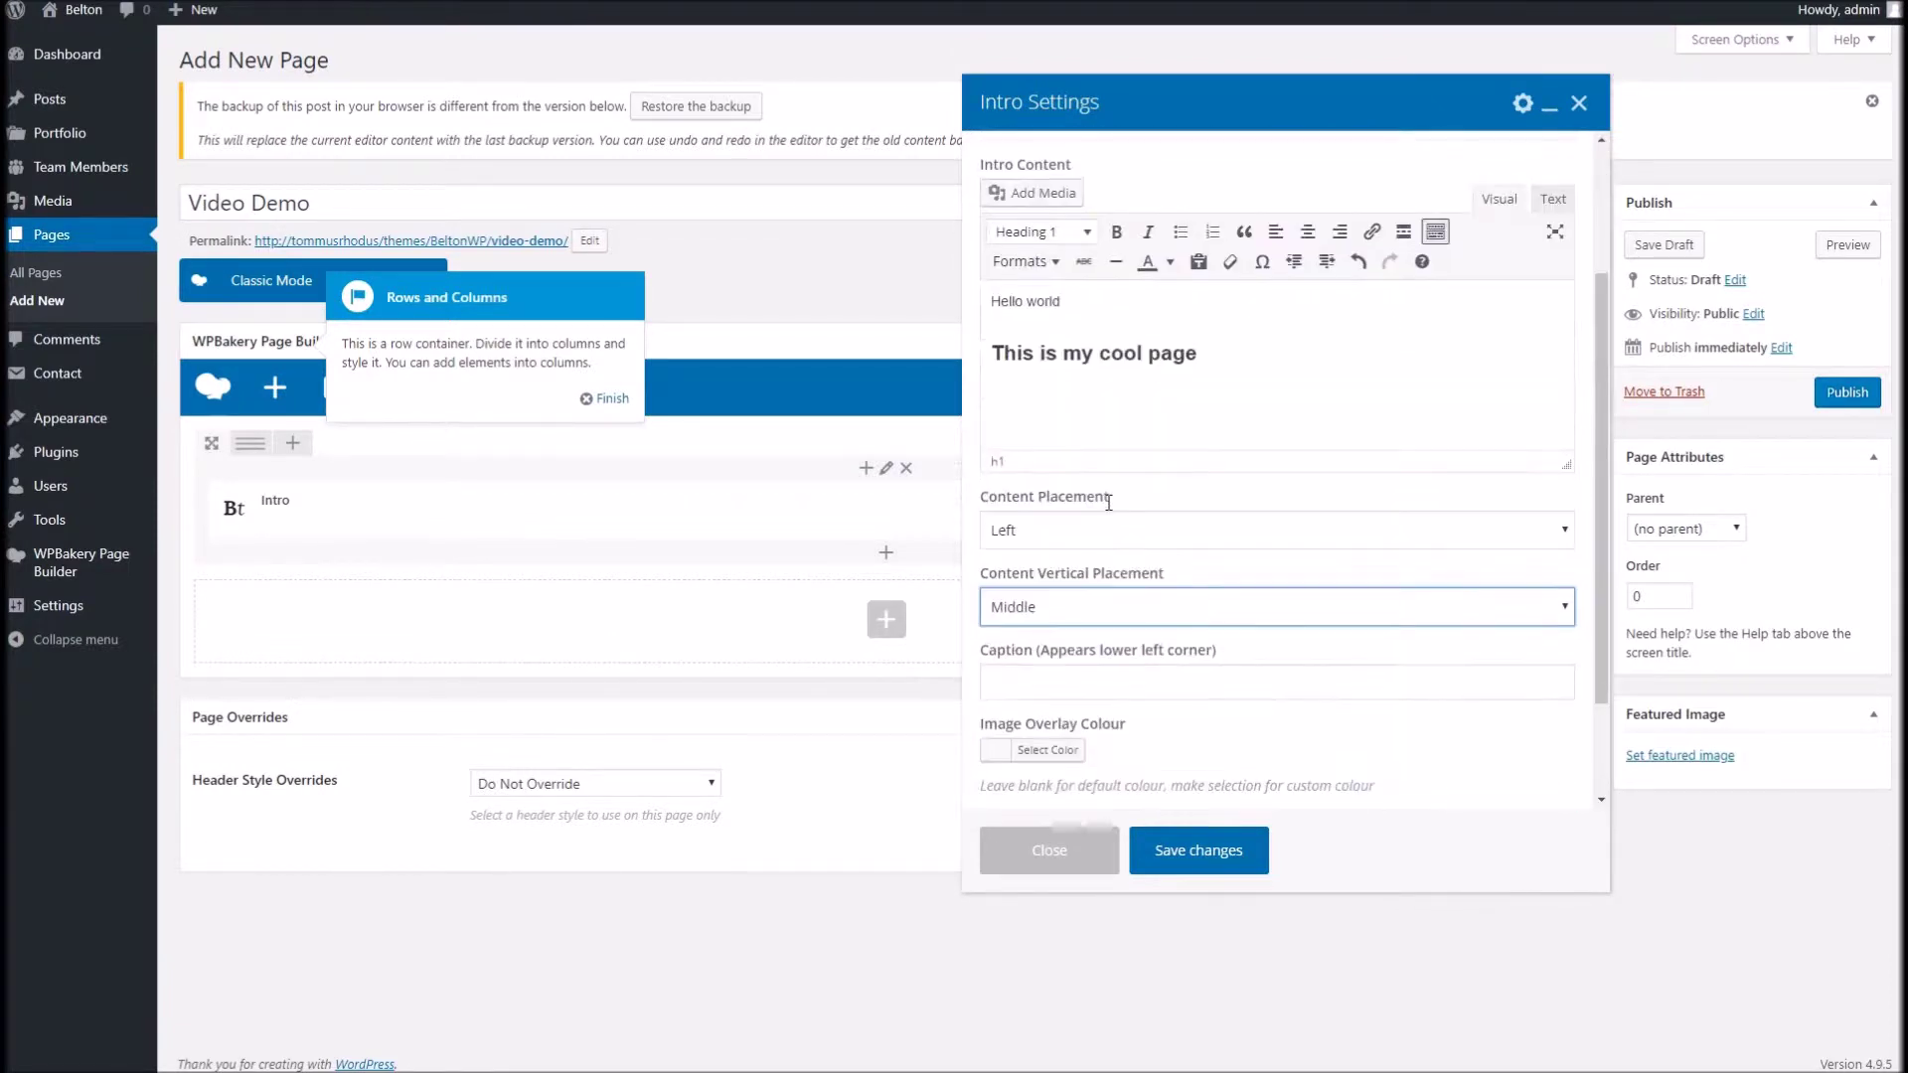
scroll(1103, 497, "up", 3)
scroll(1073, 467, "down", 3)
scroll(1032, 417, "up", 3)
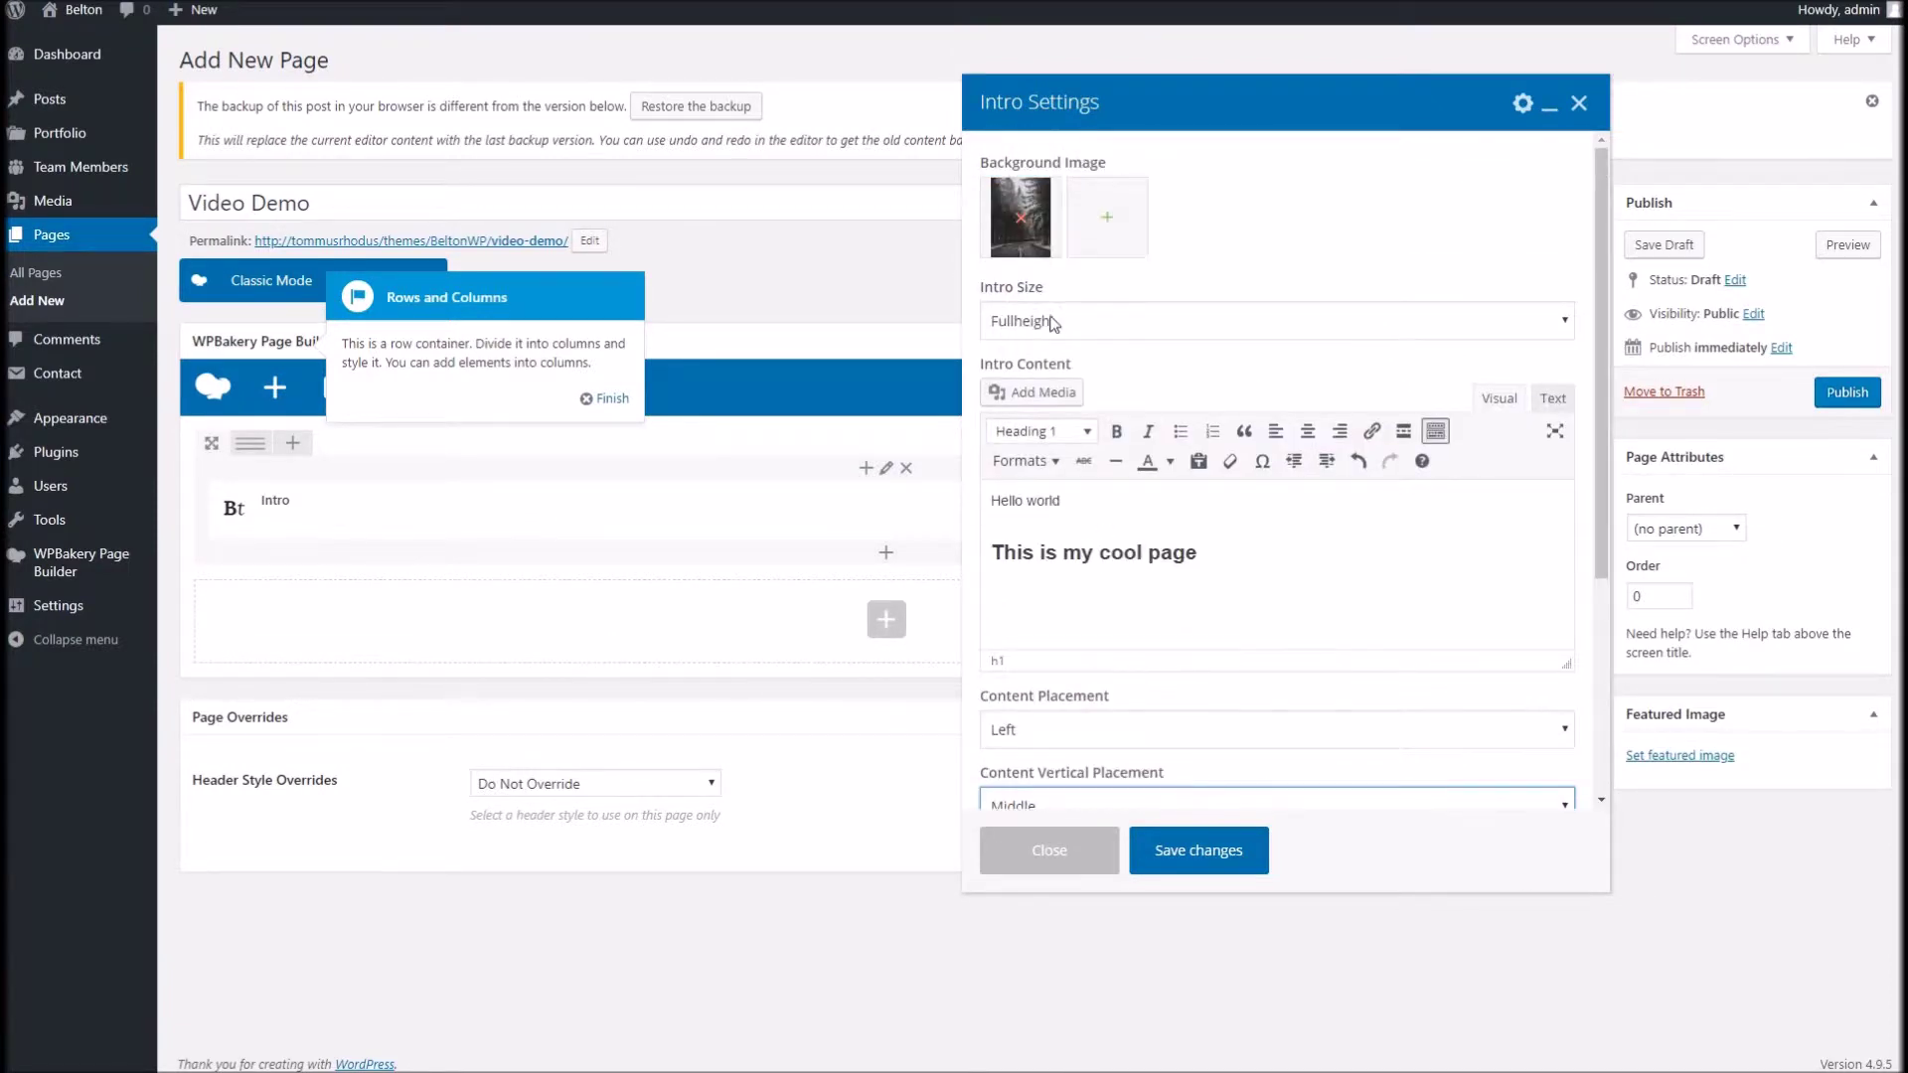
scroll(1162, 438, "down", 3)
scroll(1143, 497, "down", 1)
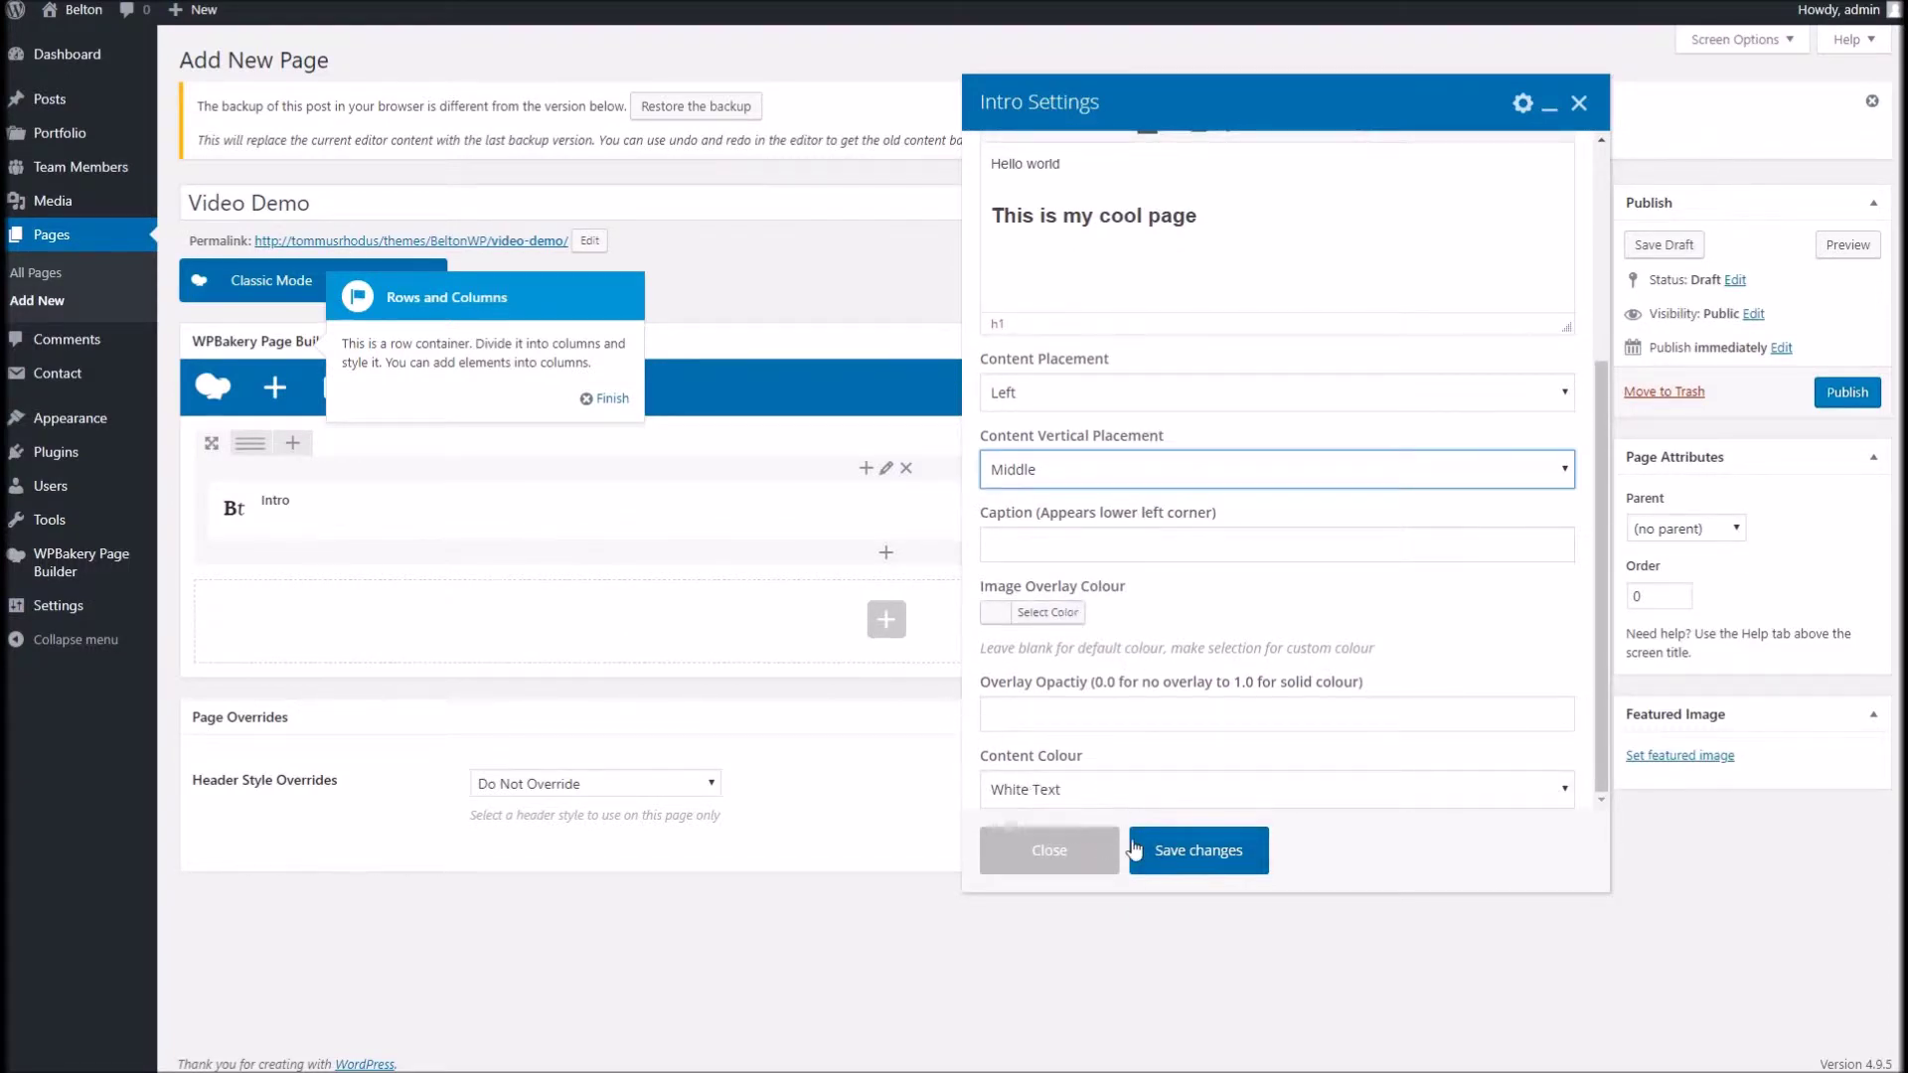
left_click(1177, 853)
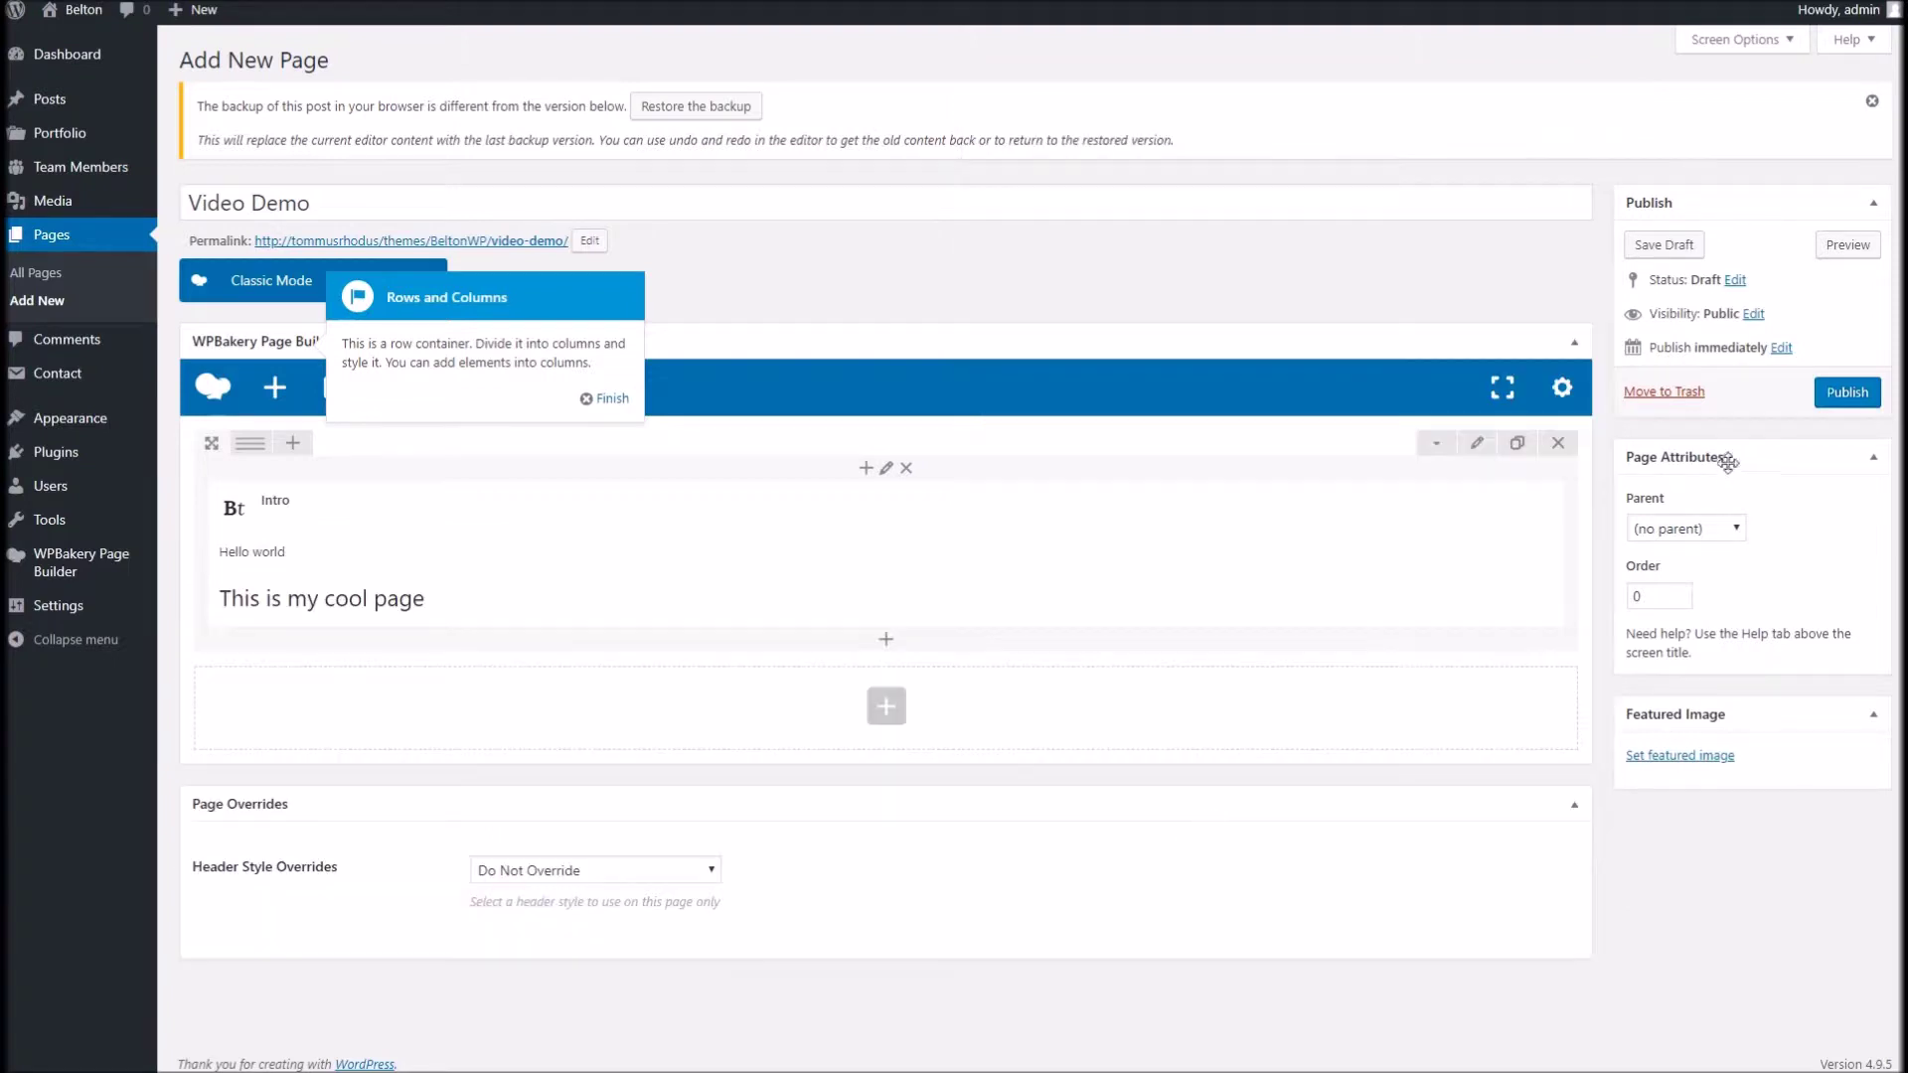
Publish the Video Demo page and view it on the live site in a new tab.
left_click(1848, 396)
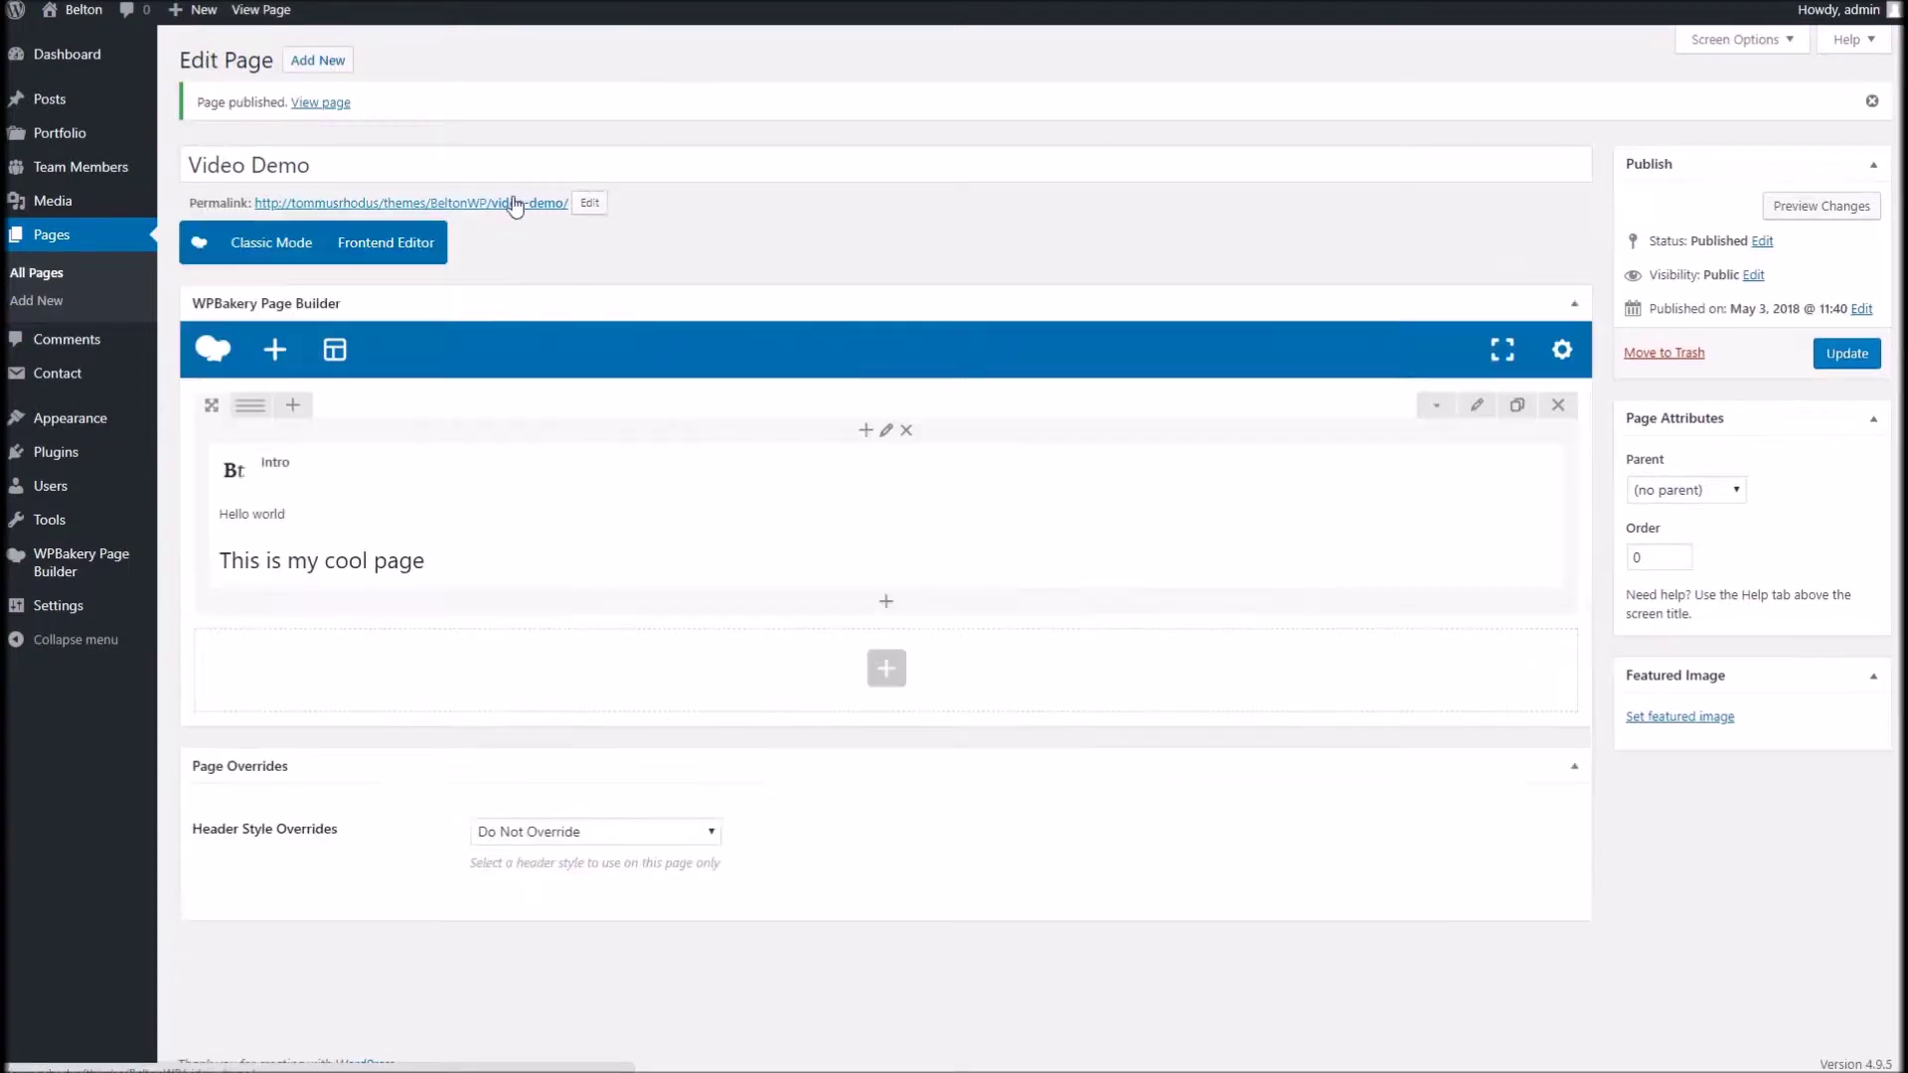
right_click(517, 203)
left_click(597, 213)
key("ctrl+Tab")
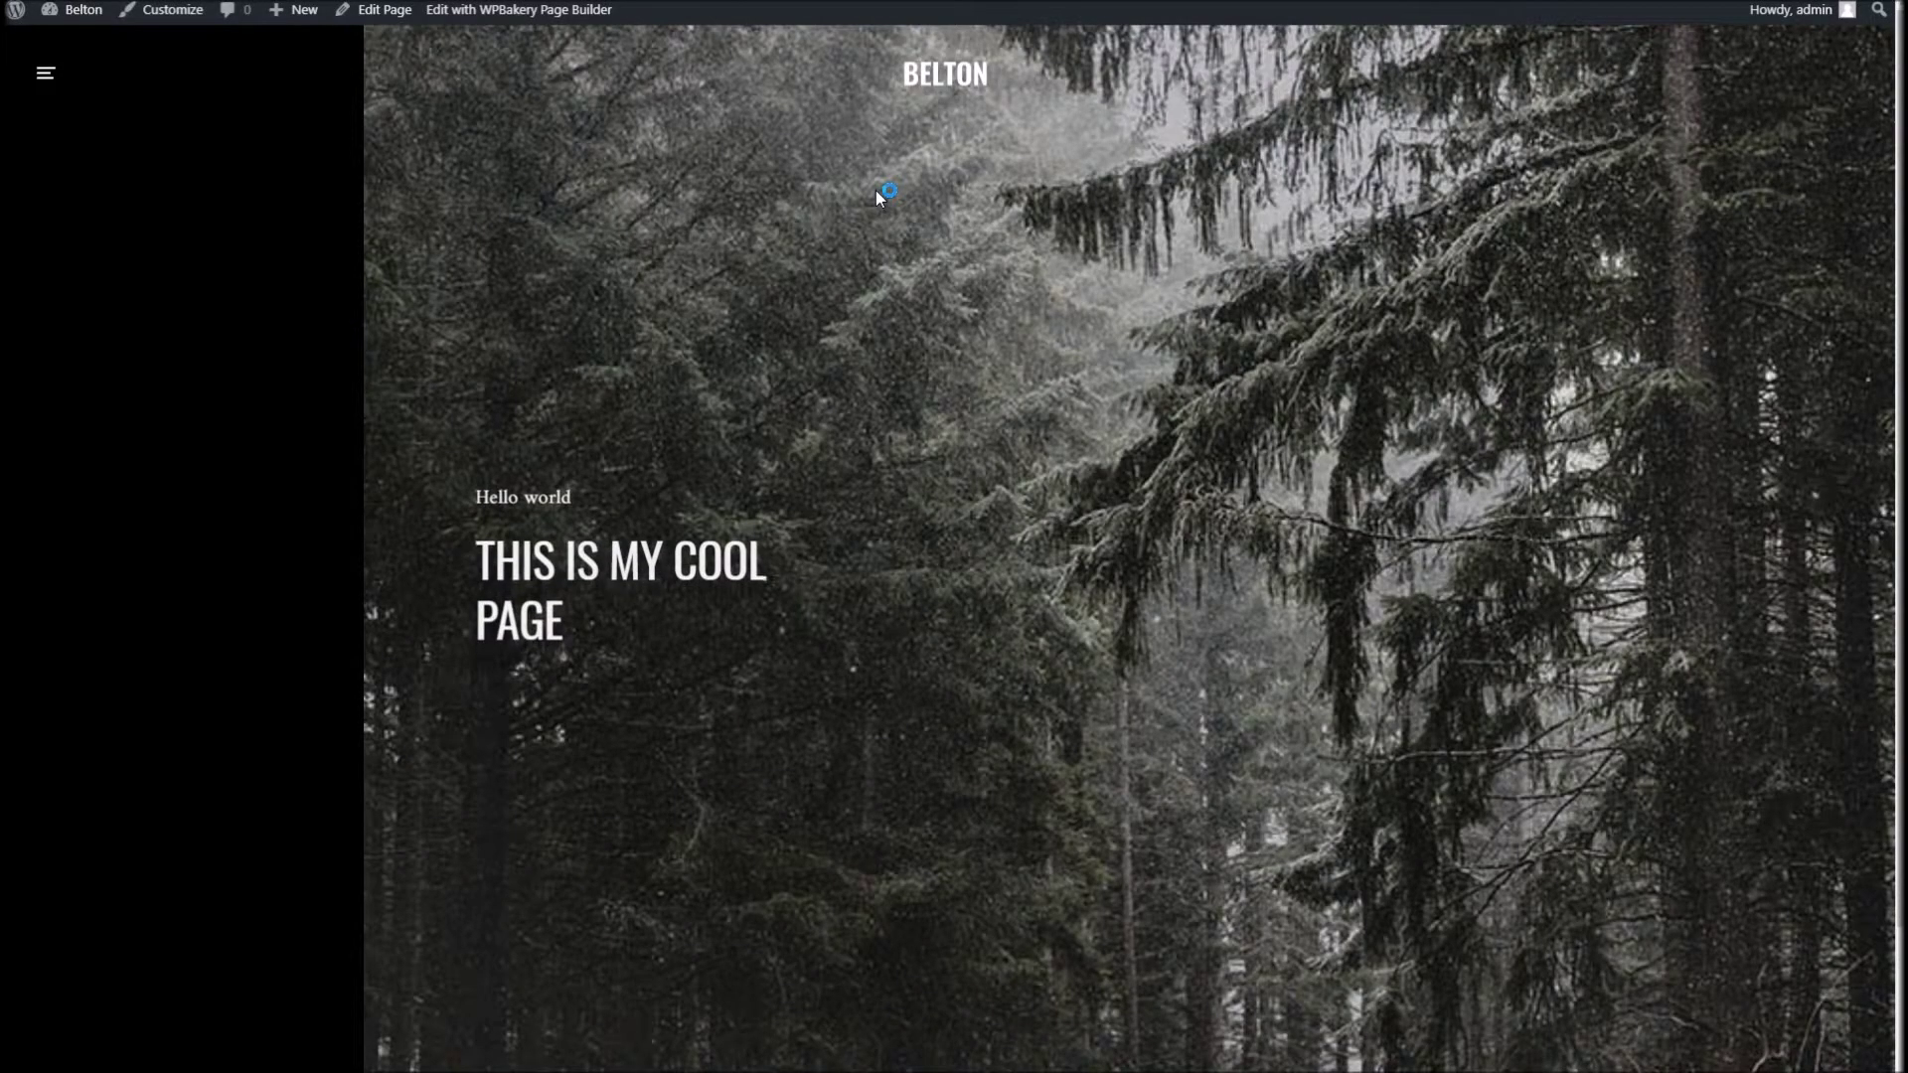
right_click(852, 187)
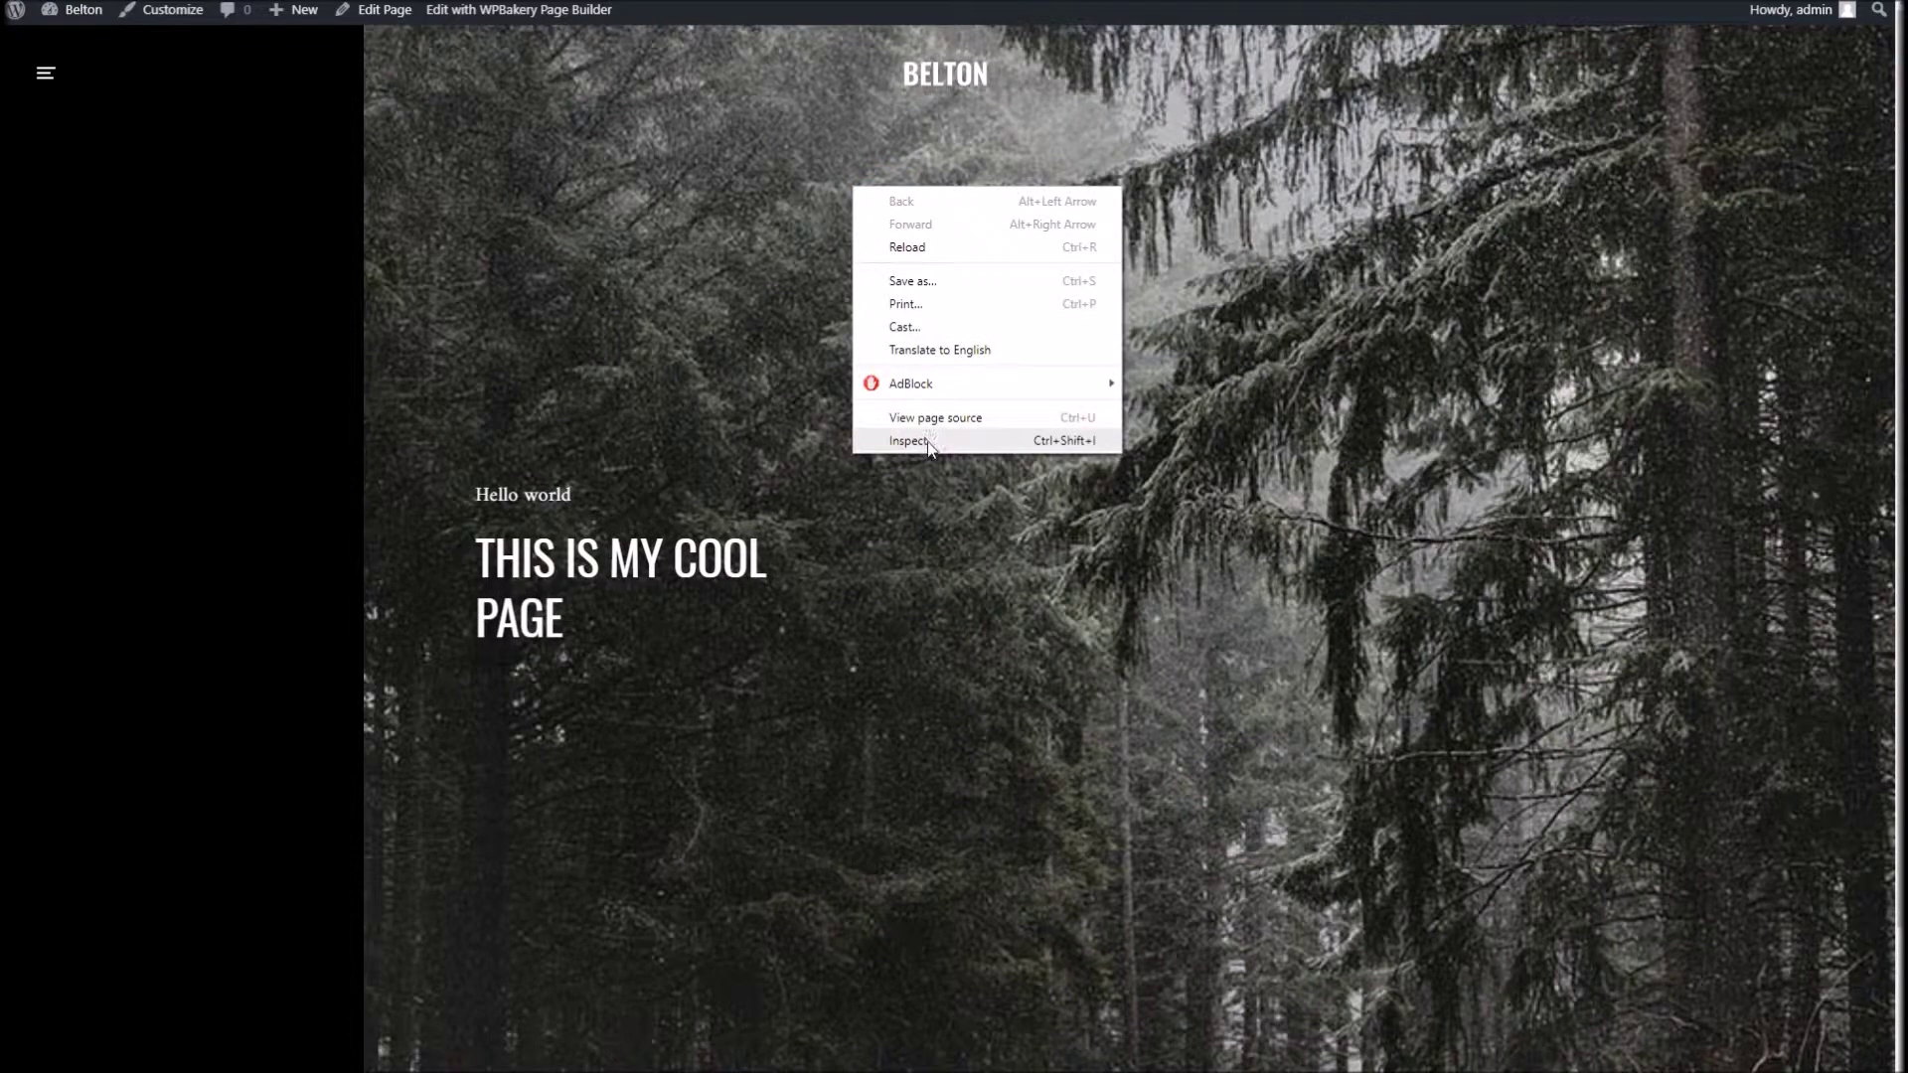
left_click(682, 302)
scroll(682, 310, "down", 2)
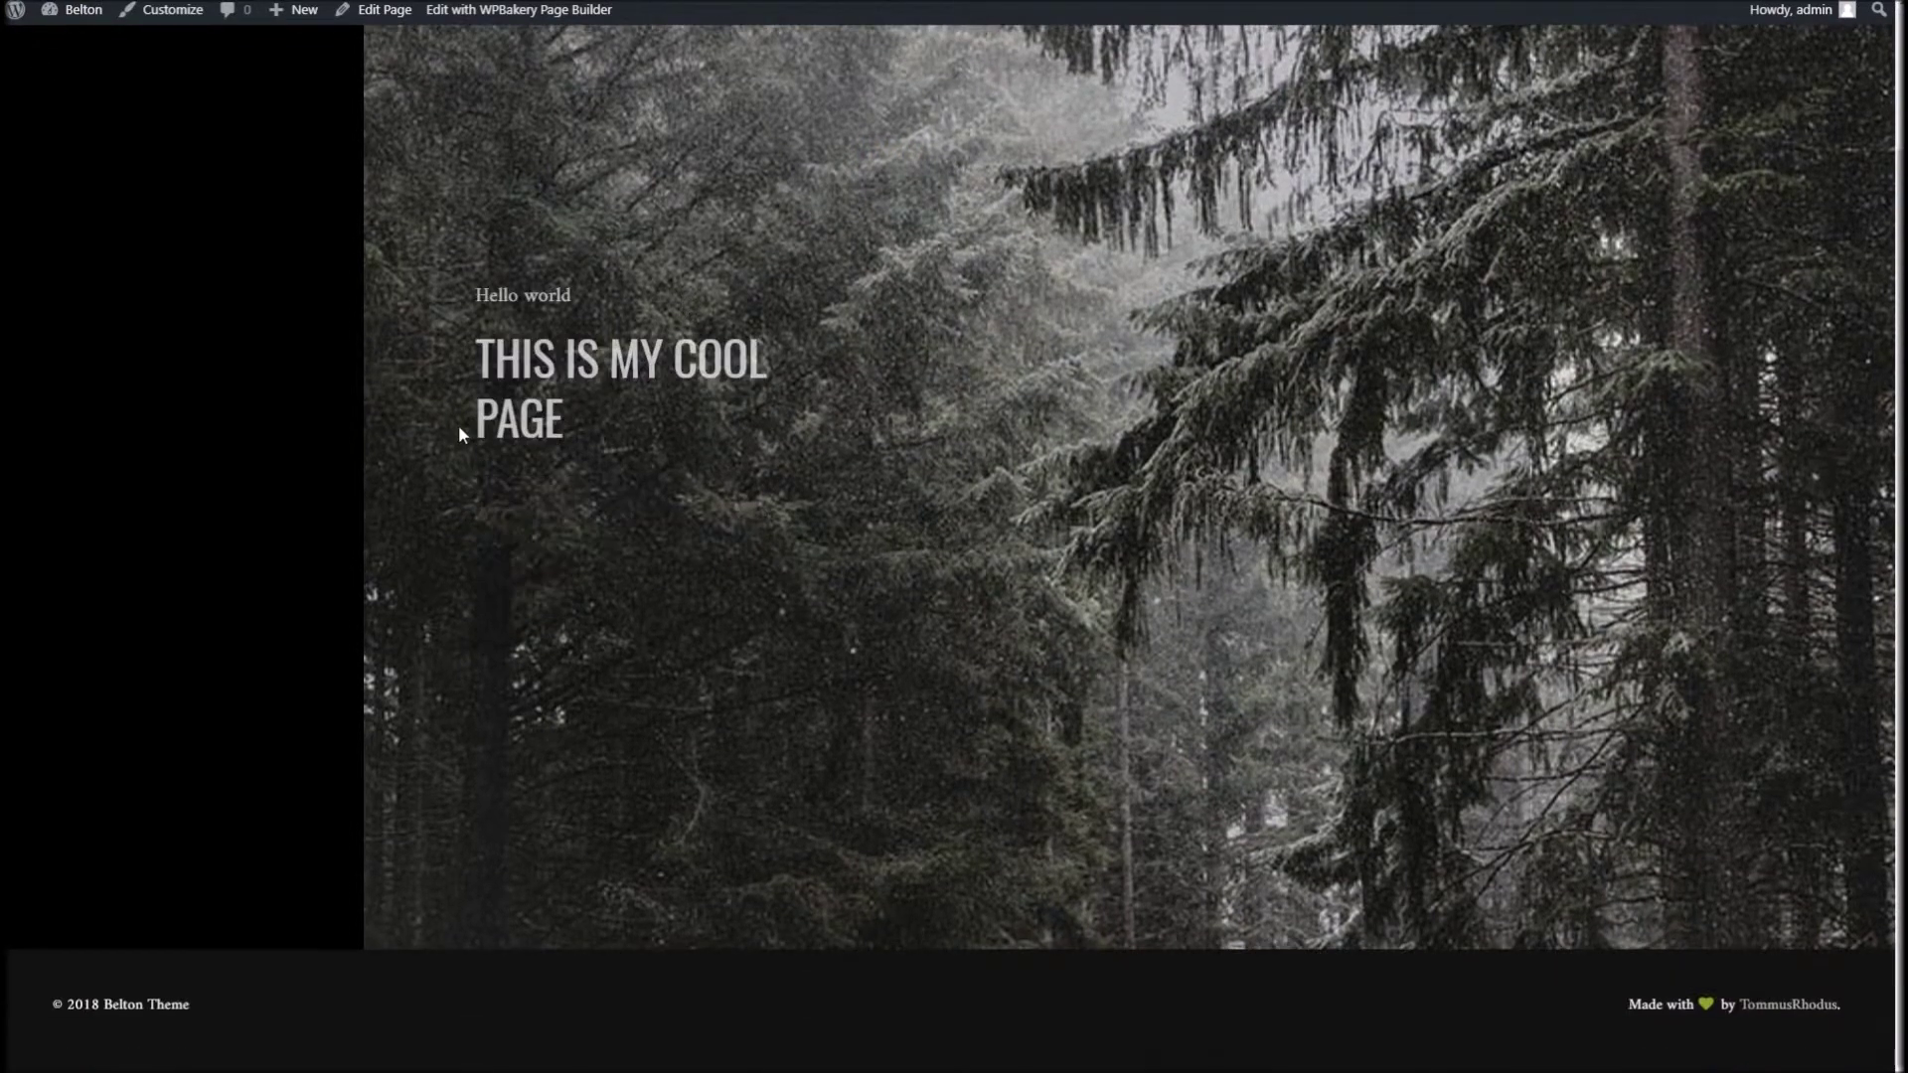
scroll(401, 310, "up", 2)
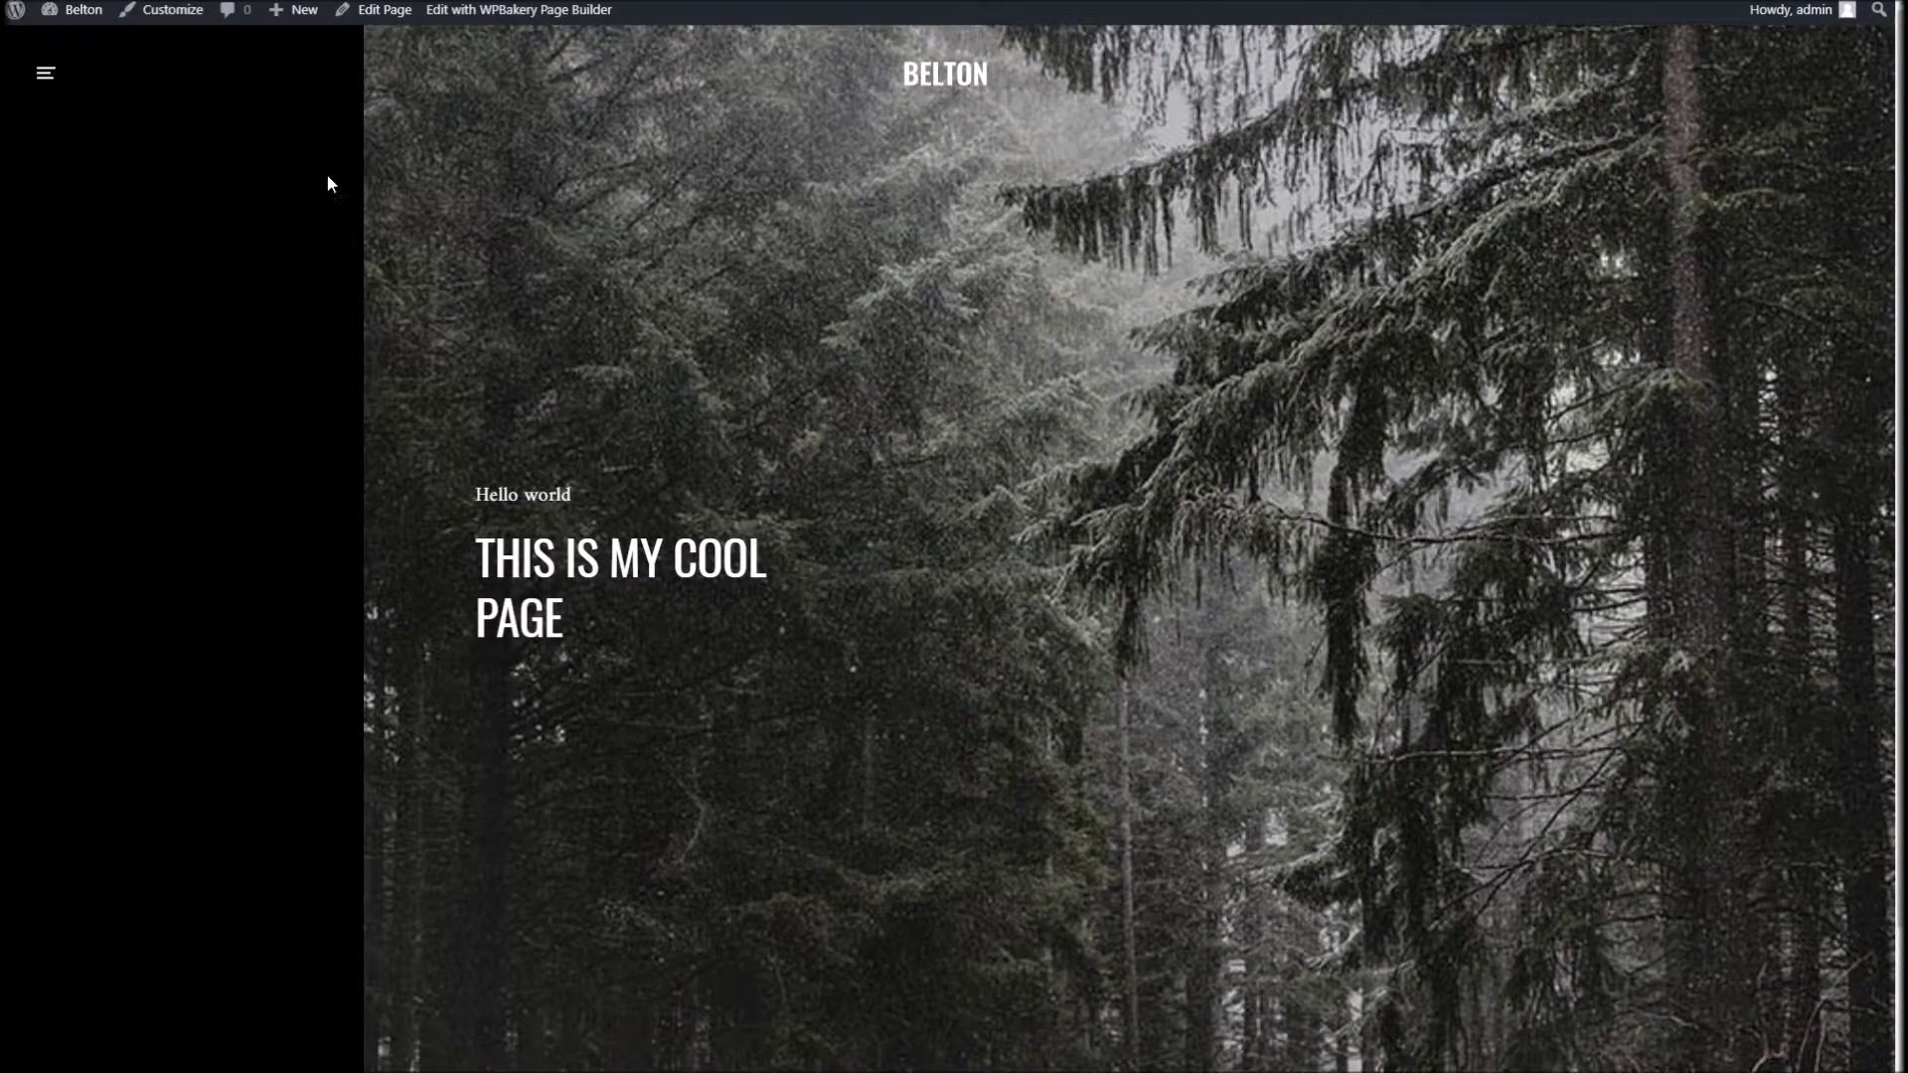
scroll(328, 178, "down", 3)
scroll(348, 214, "up", 3)
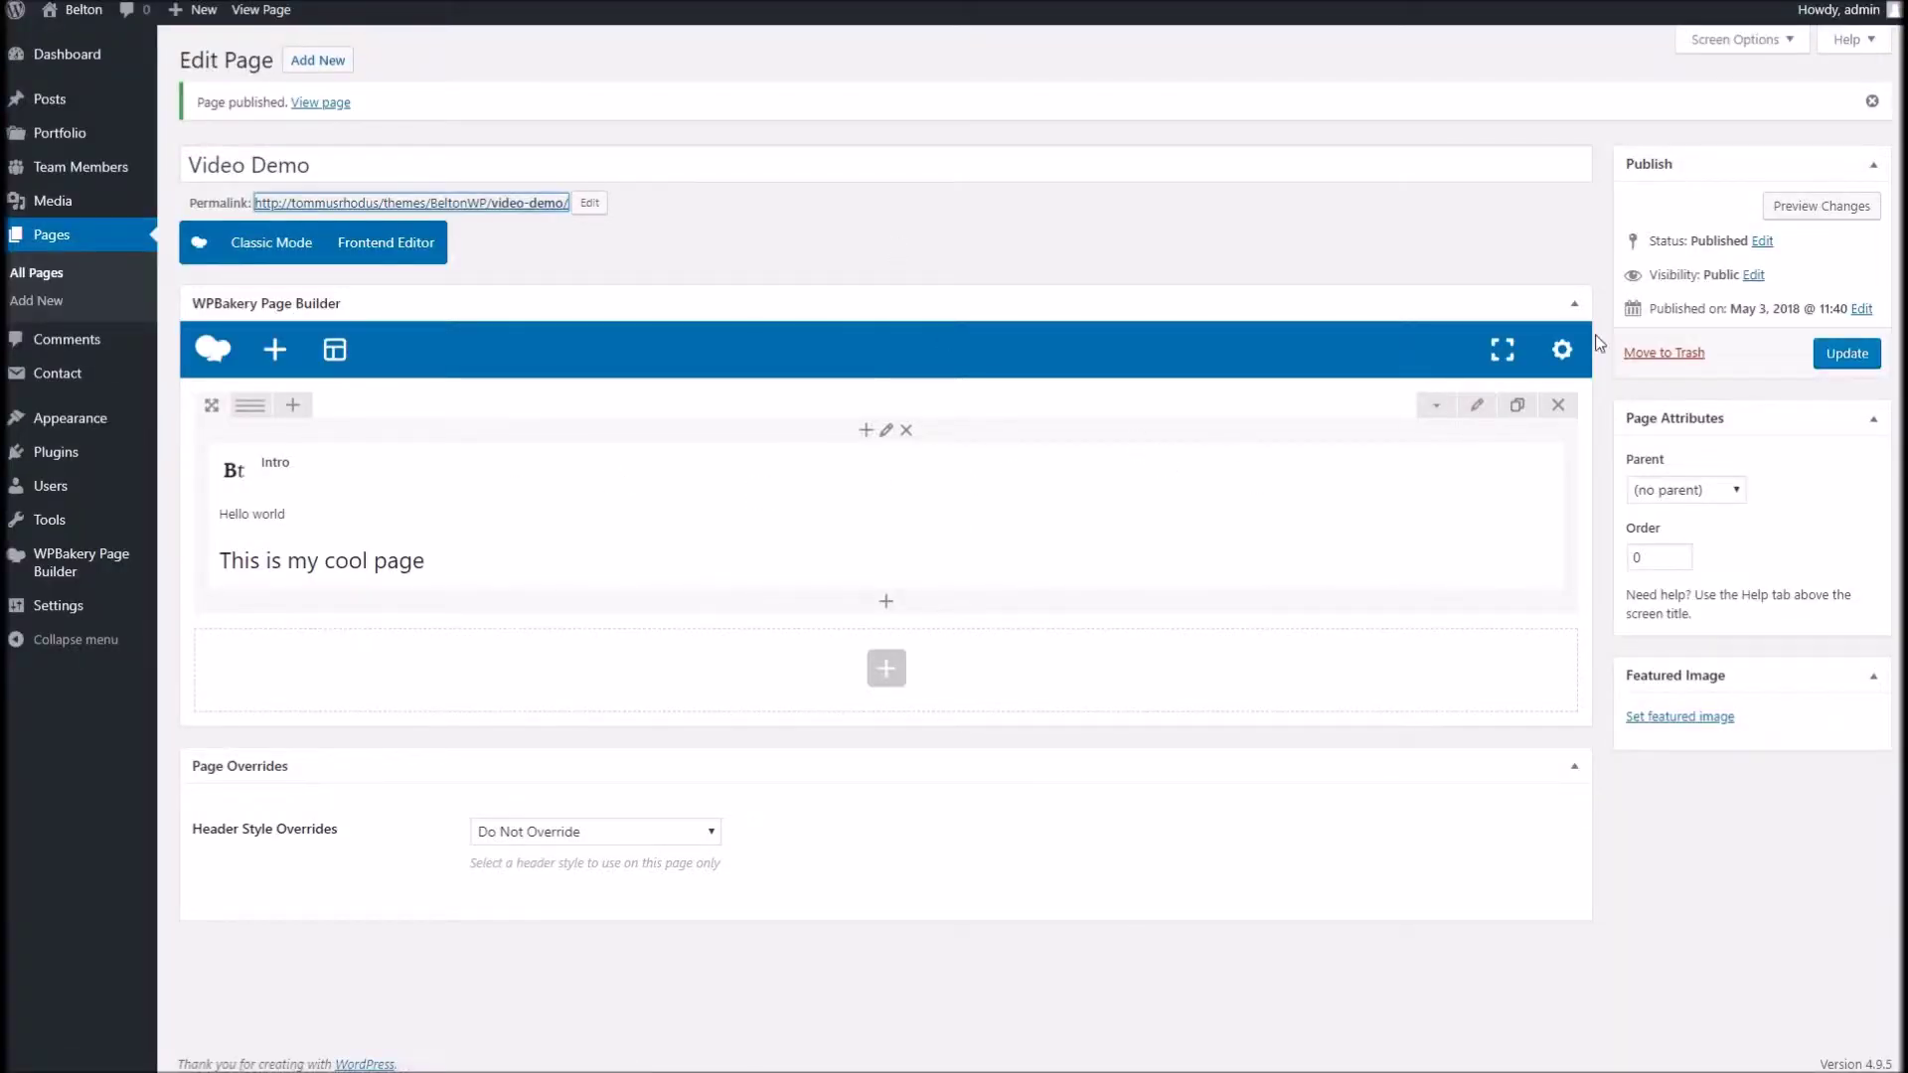
Set the intro row's Row stretch to 'Stretch row and content (no paddings)'.
left_click(1477, 404)
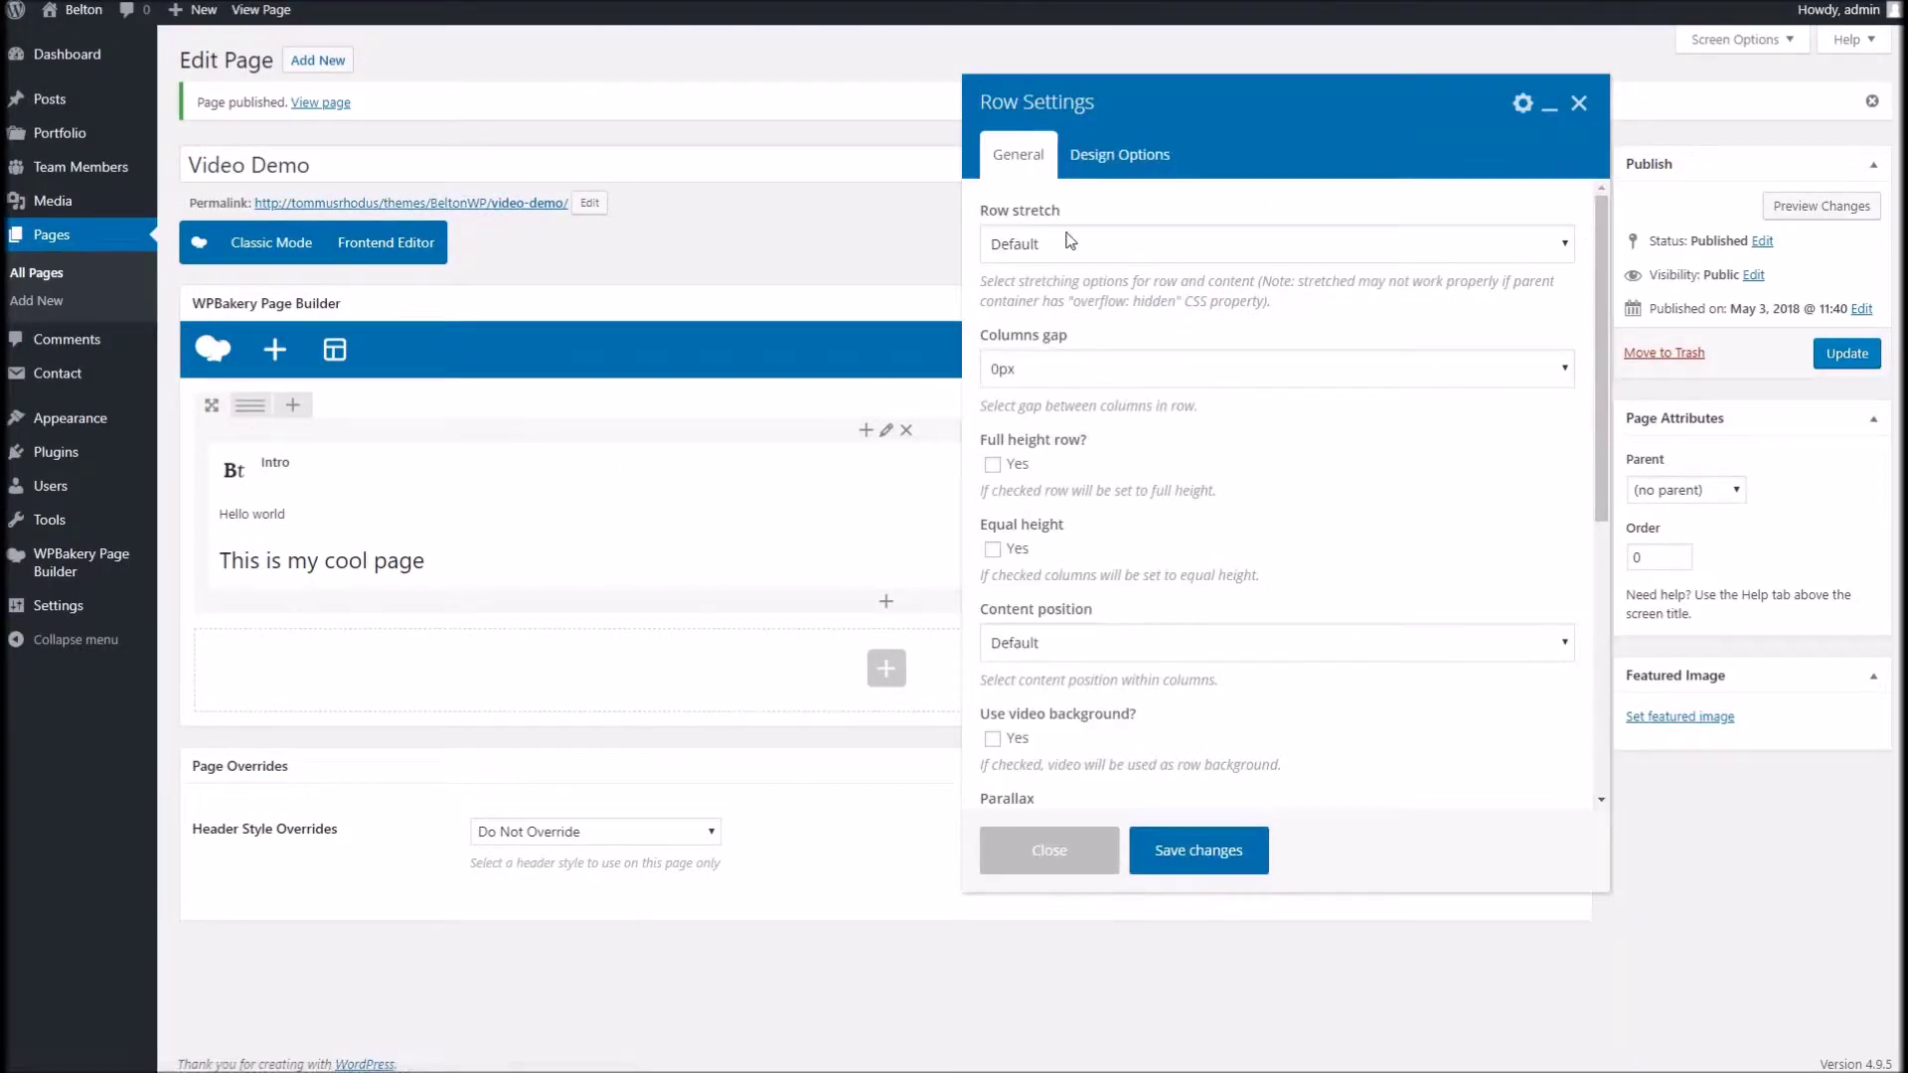
left_click(1027, 246)
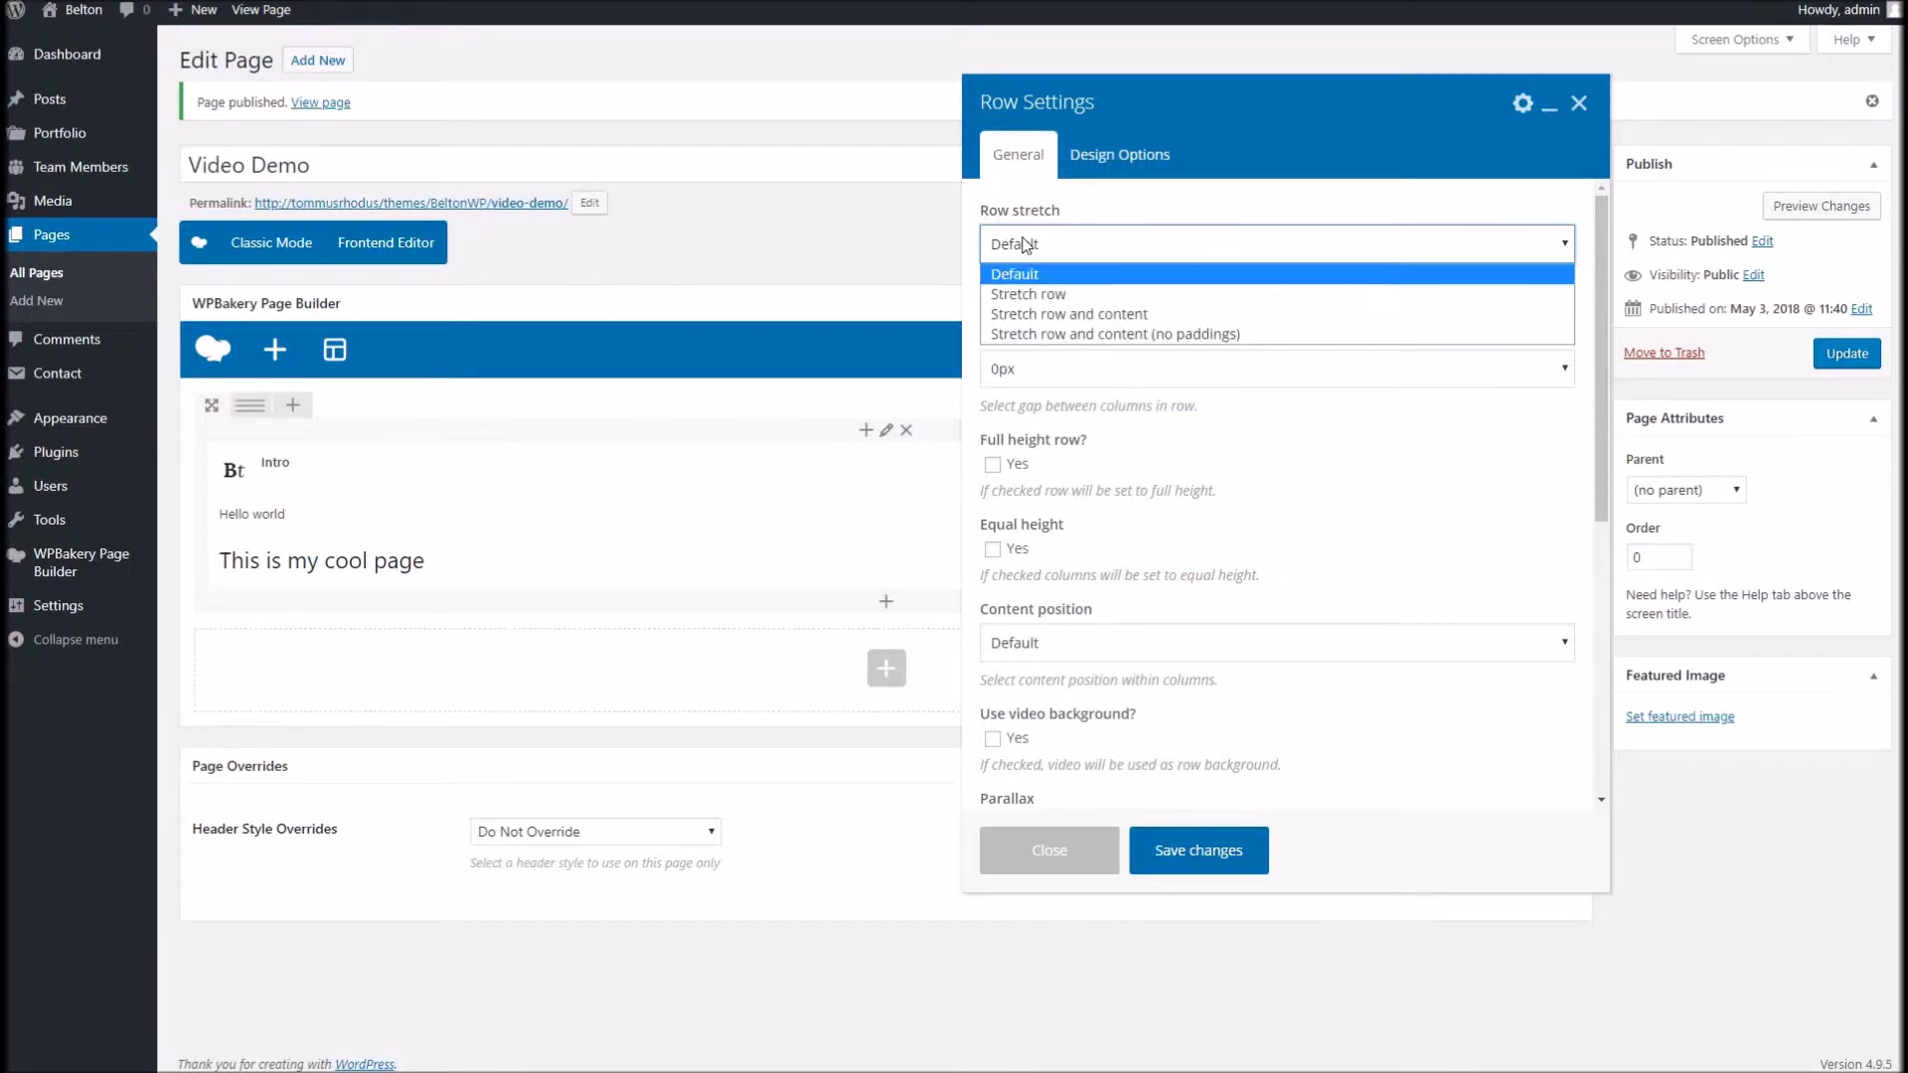
left_click(1107, 337)
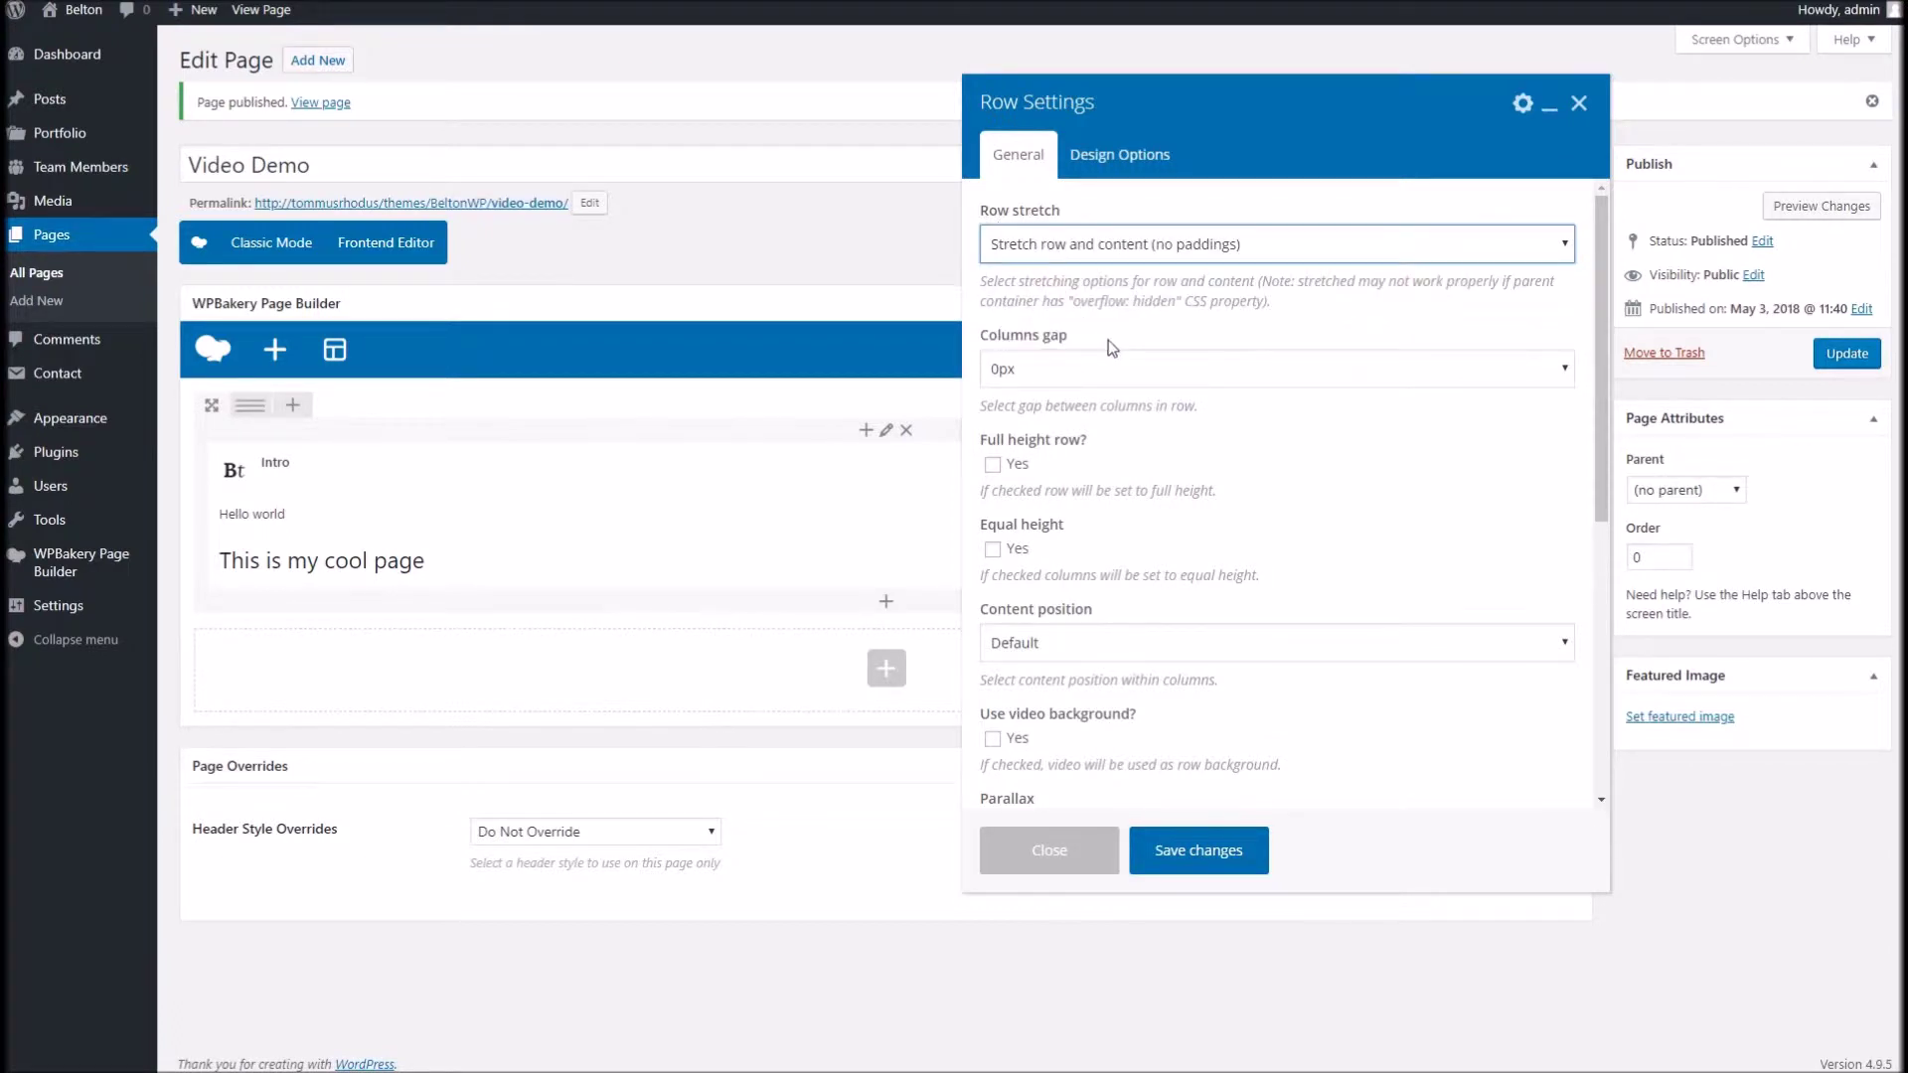
Save the row stretch, update the page, and reload the live tab to check the full-width intro.
left_click(1212, 864)
left_click(1833, 357)
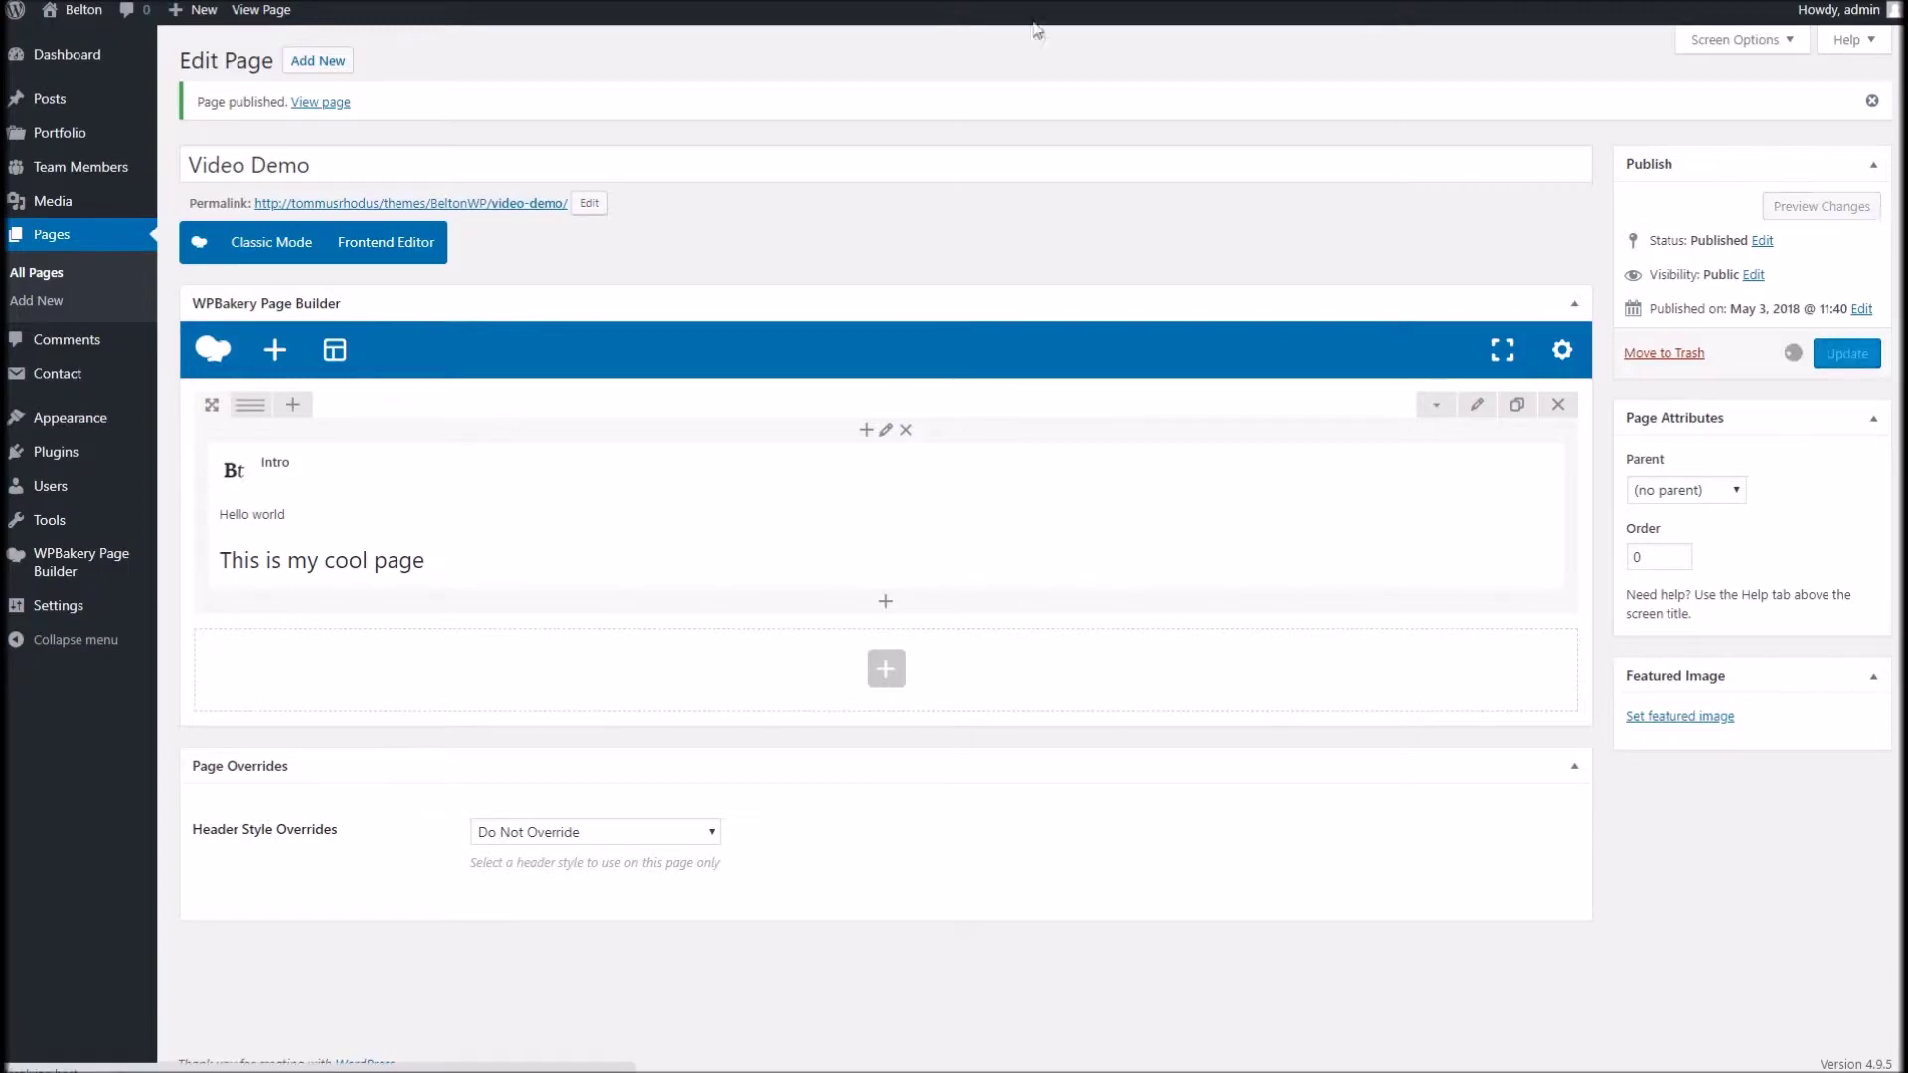
left_click(898, 8)
right_click(897, 8)
left_click(1005, 151)
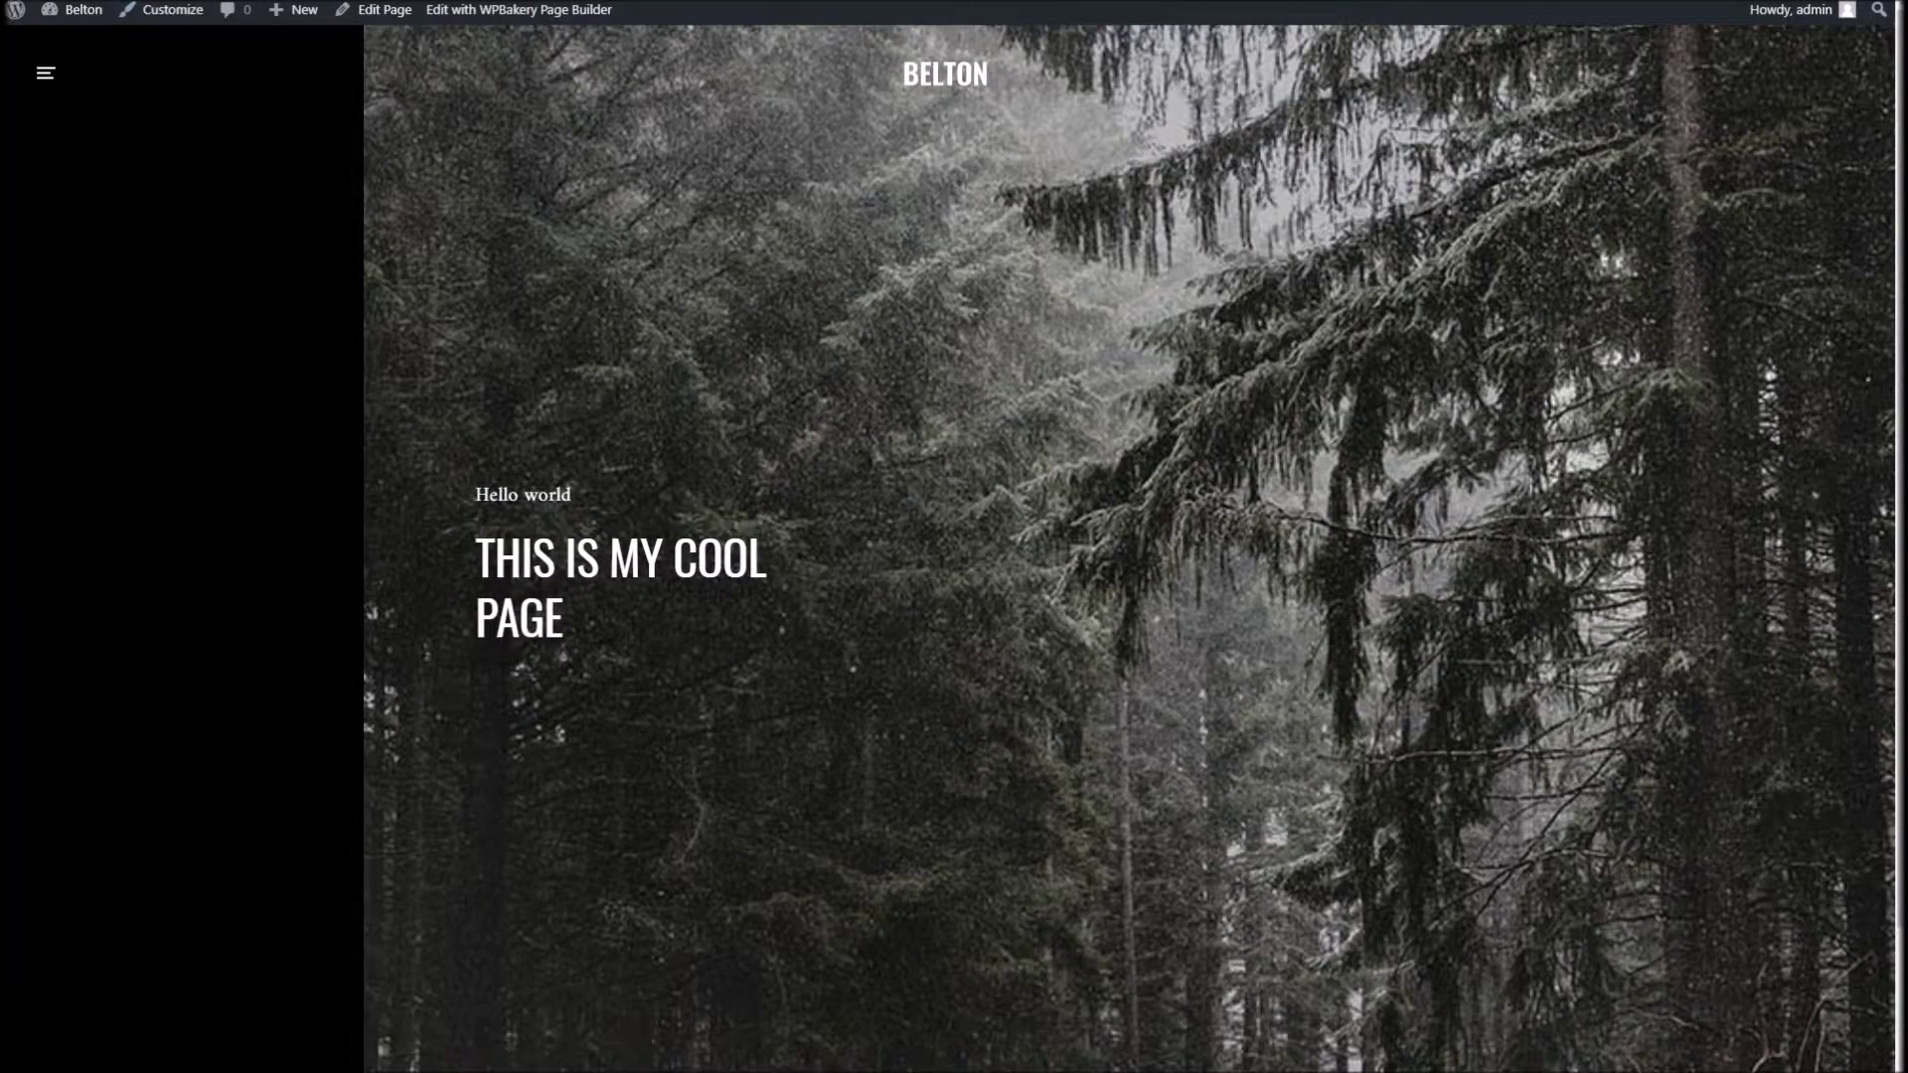
right_click(855, 10)
left_click(909, 79)
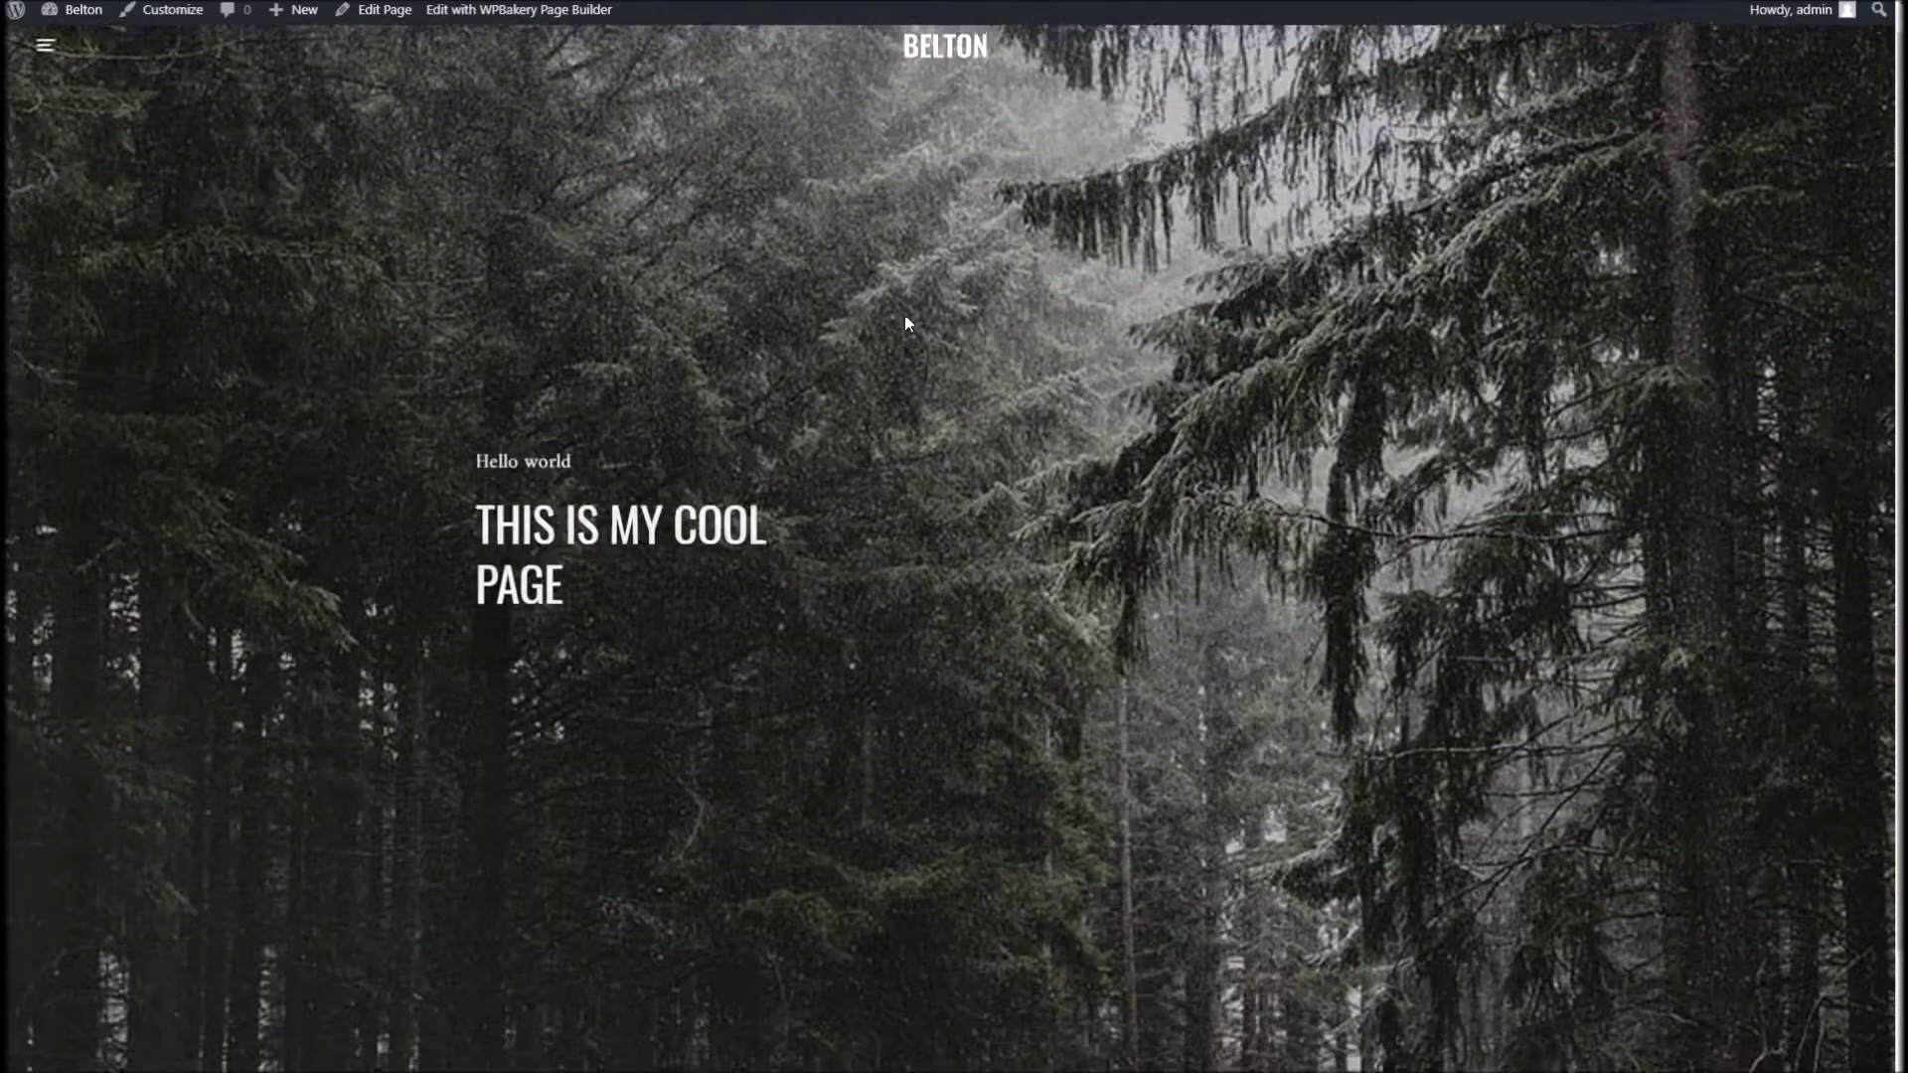
scroll(762, 516, "down", 3)
scroll(762, 516, "up", 3)
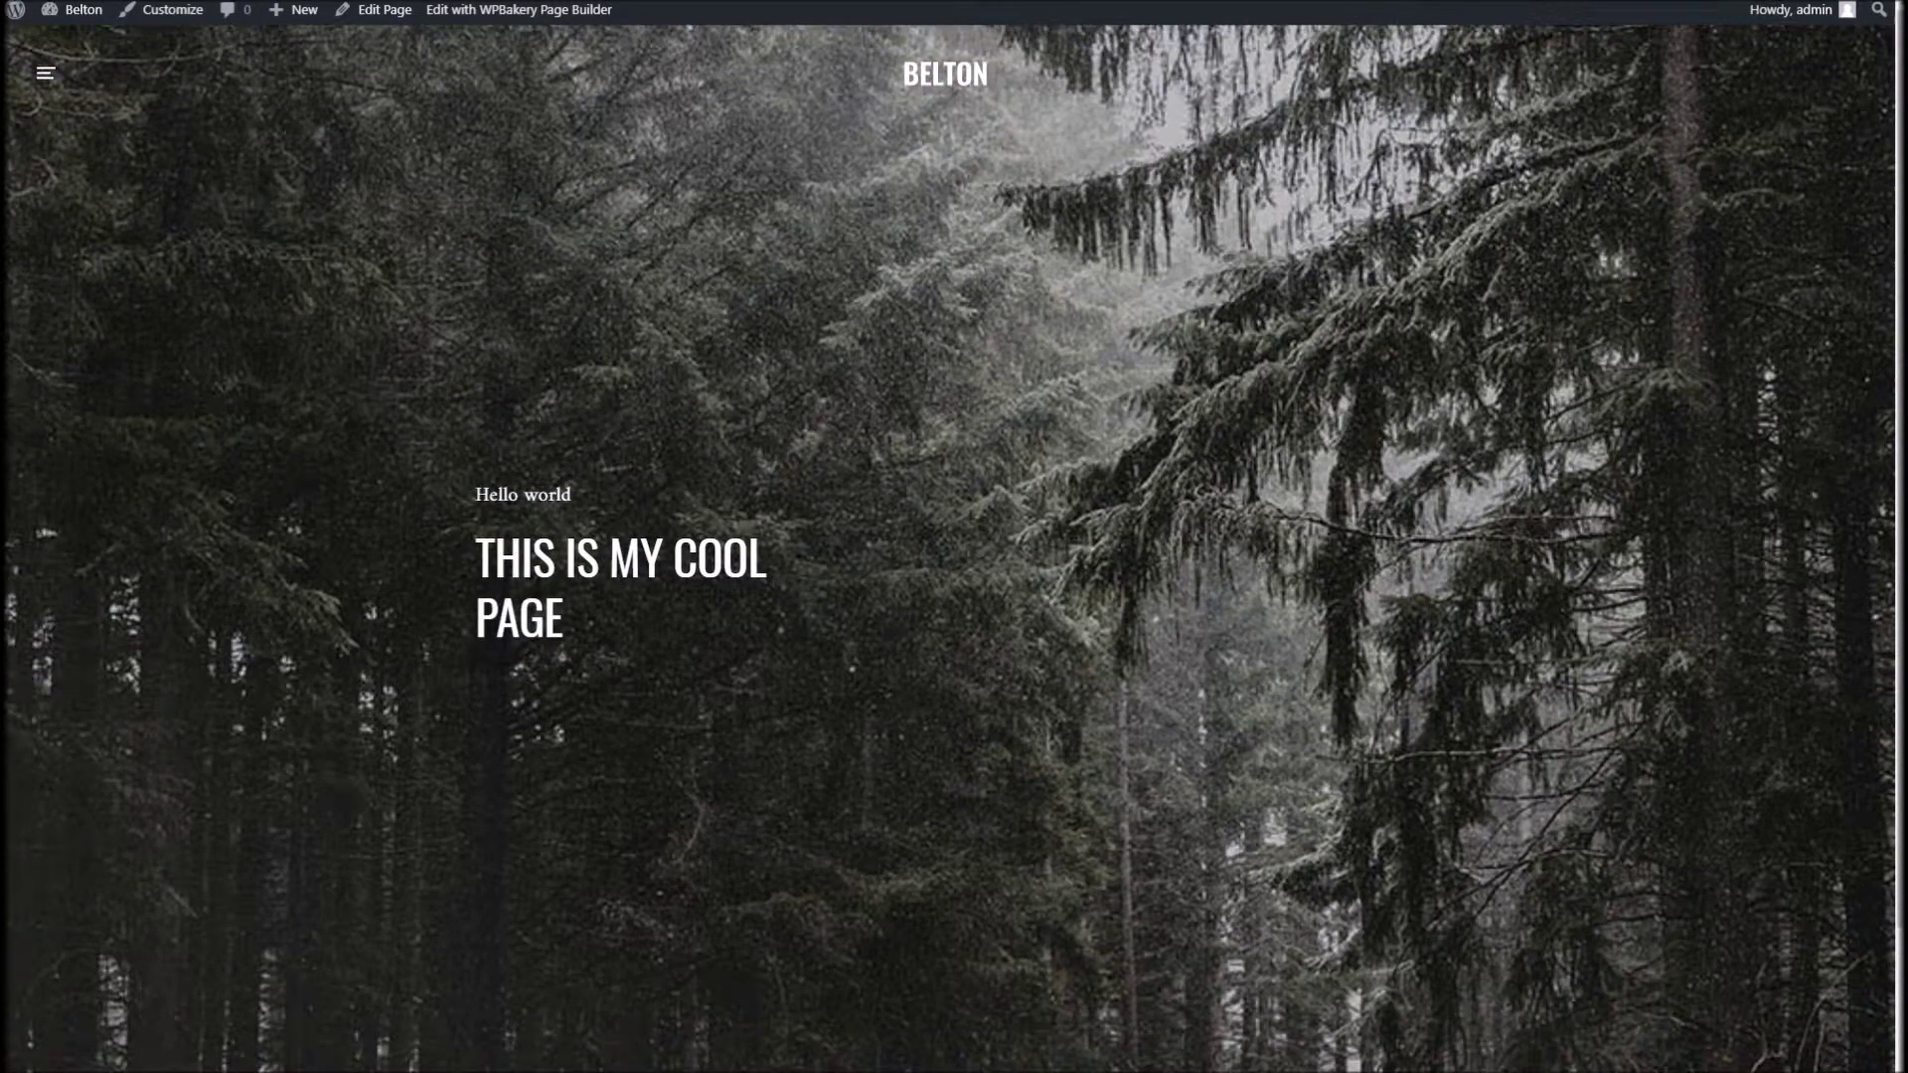
key("ctrl+Tab")
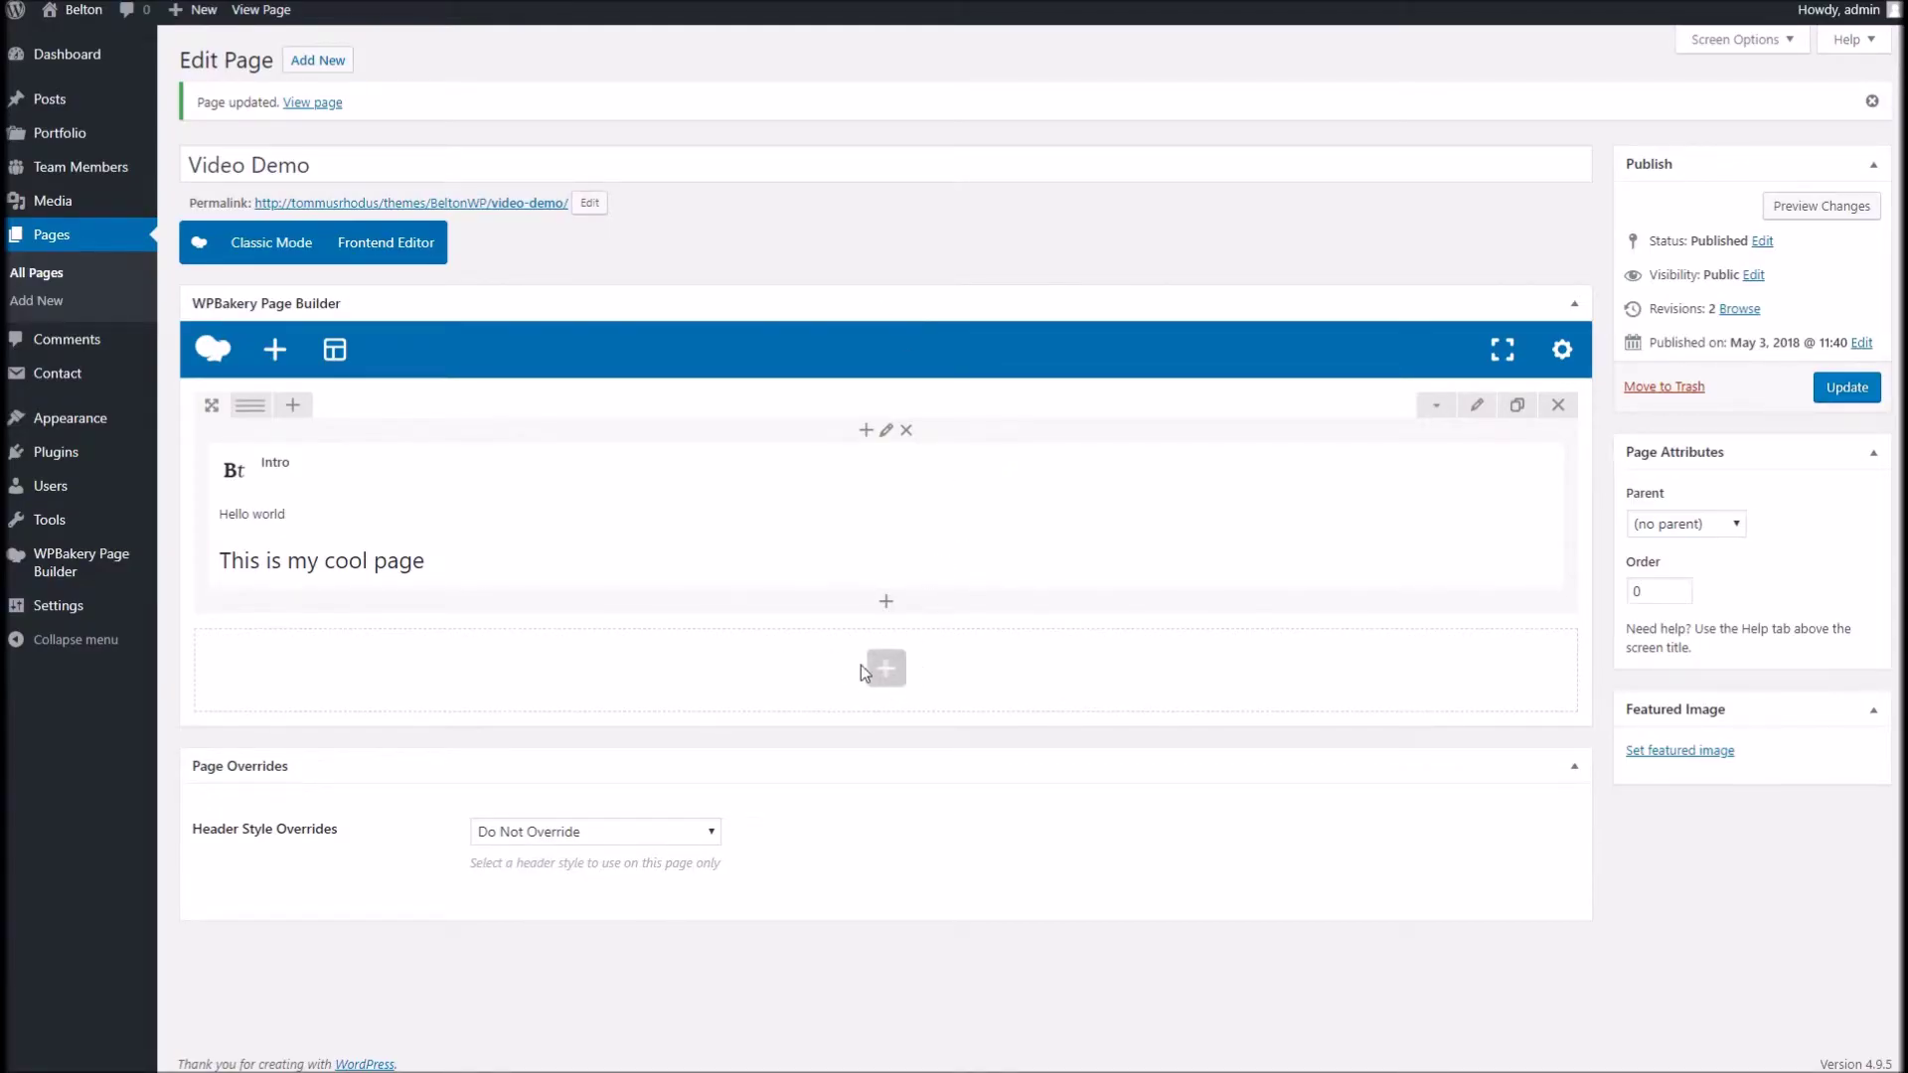
Add a Section with a Row and a default Text Block below the Intro, then update the page.
key("ctrl+Tab")
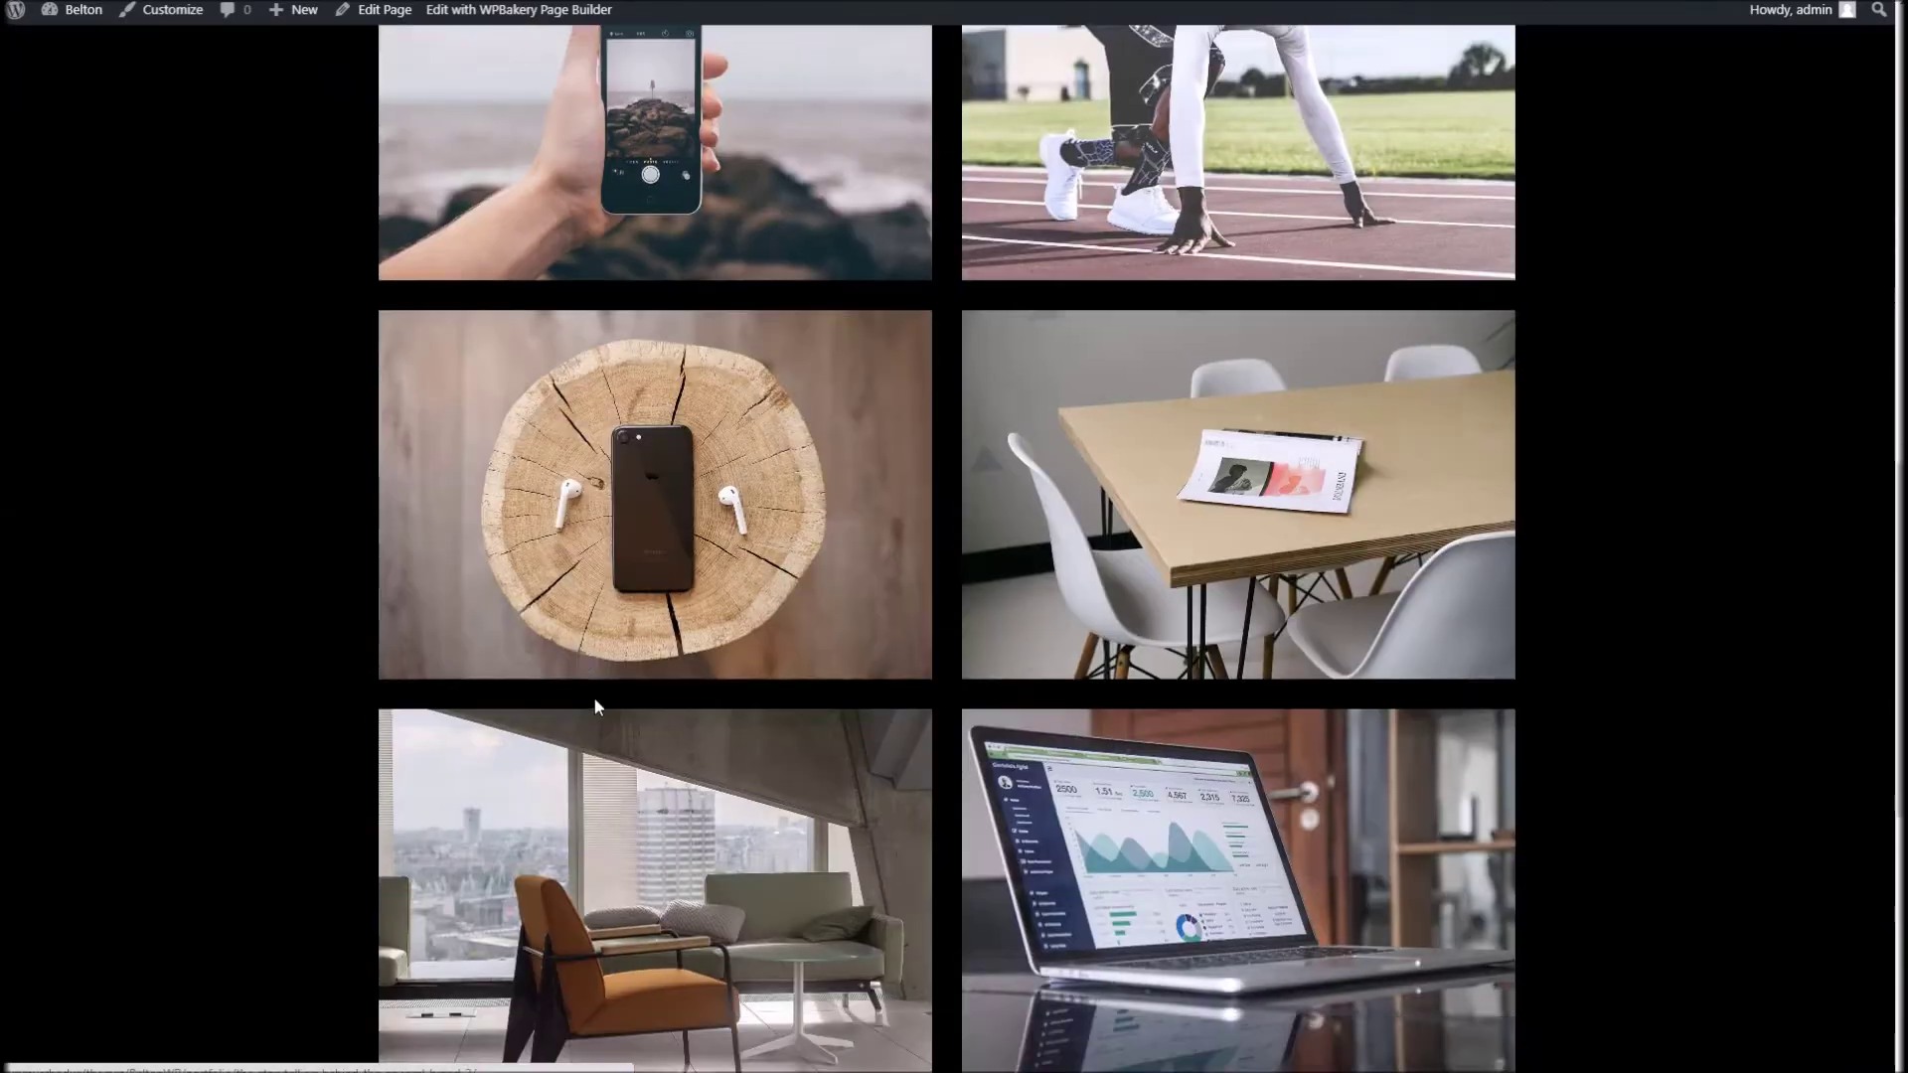
scroll(611, 674, "up", 8)
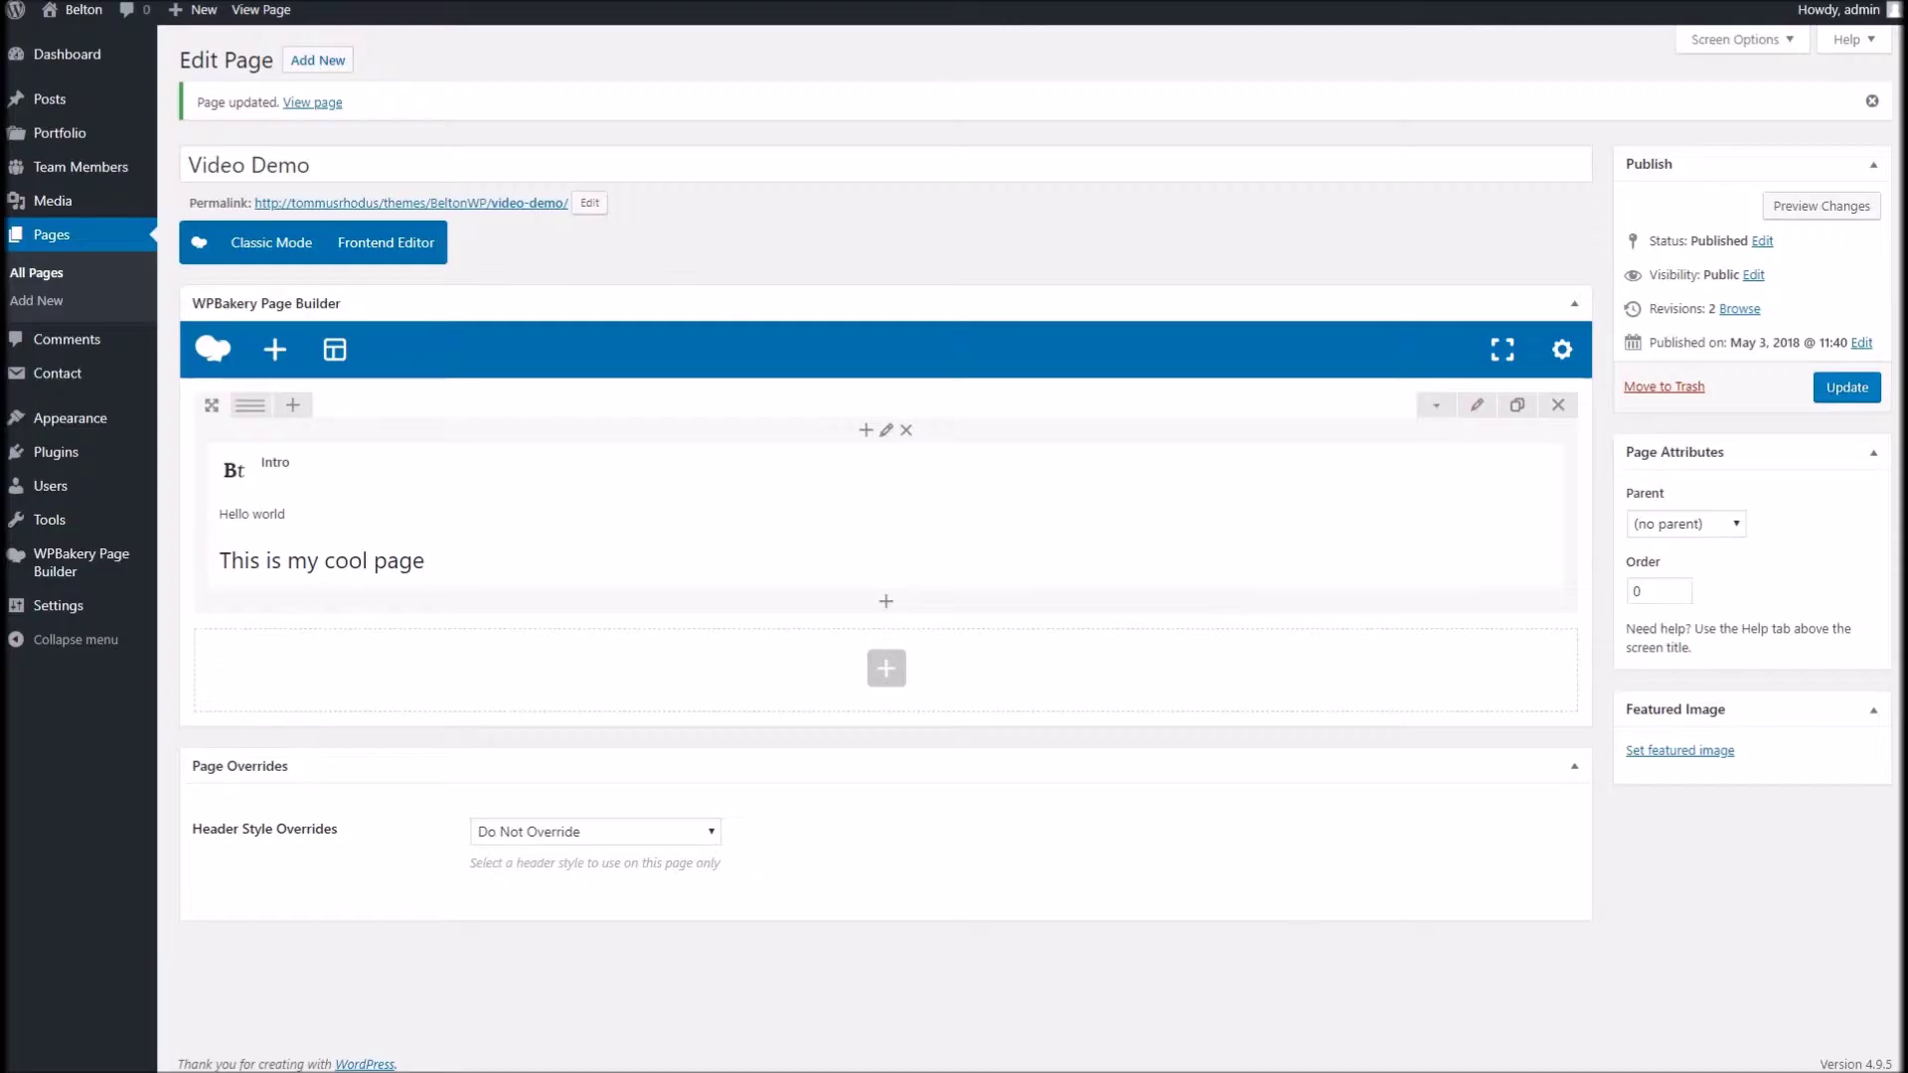
key("ctrl+Tab")
left_click(886, 668)
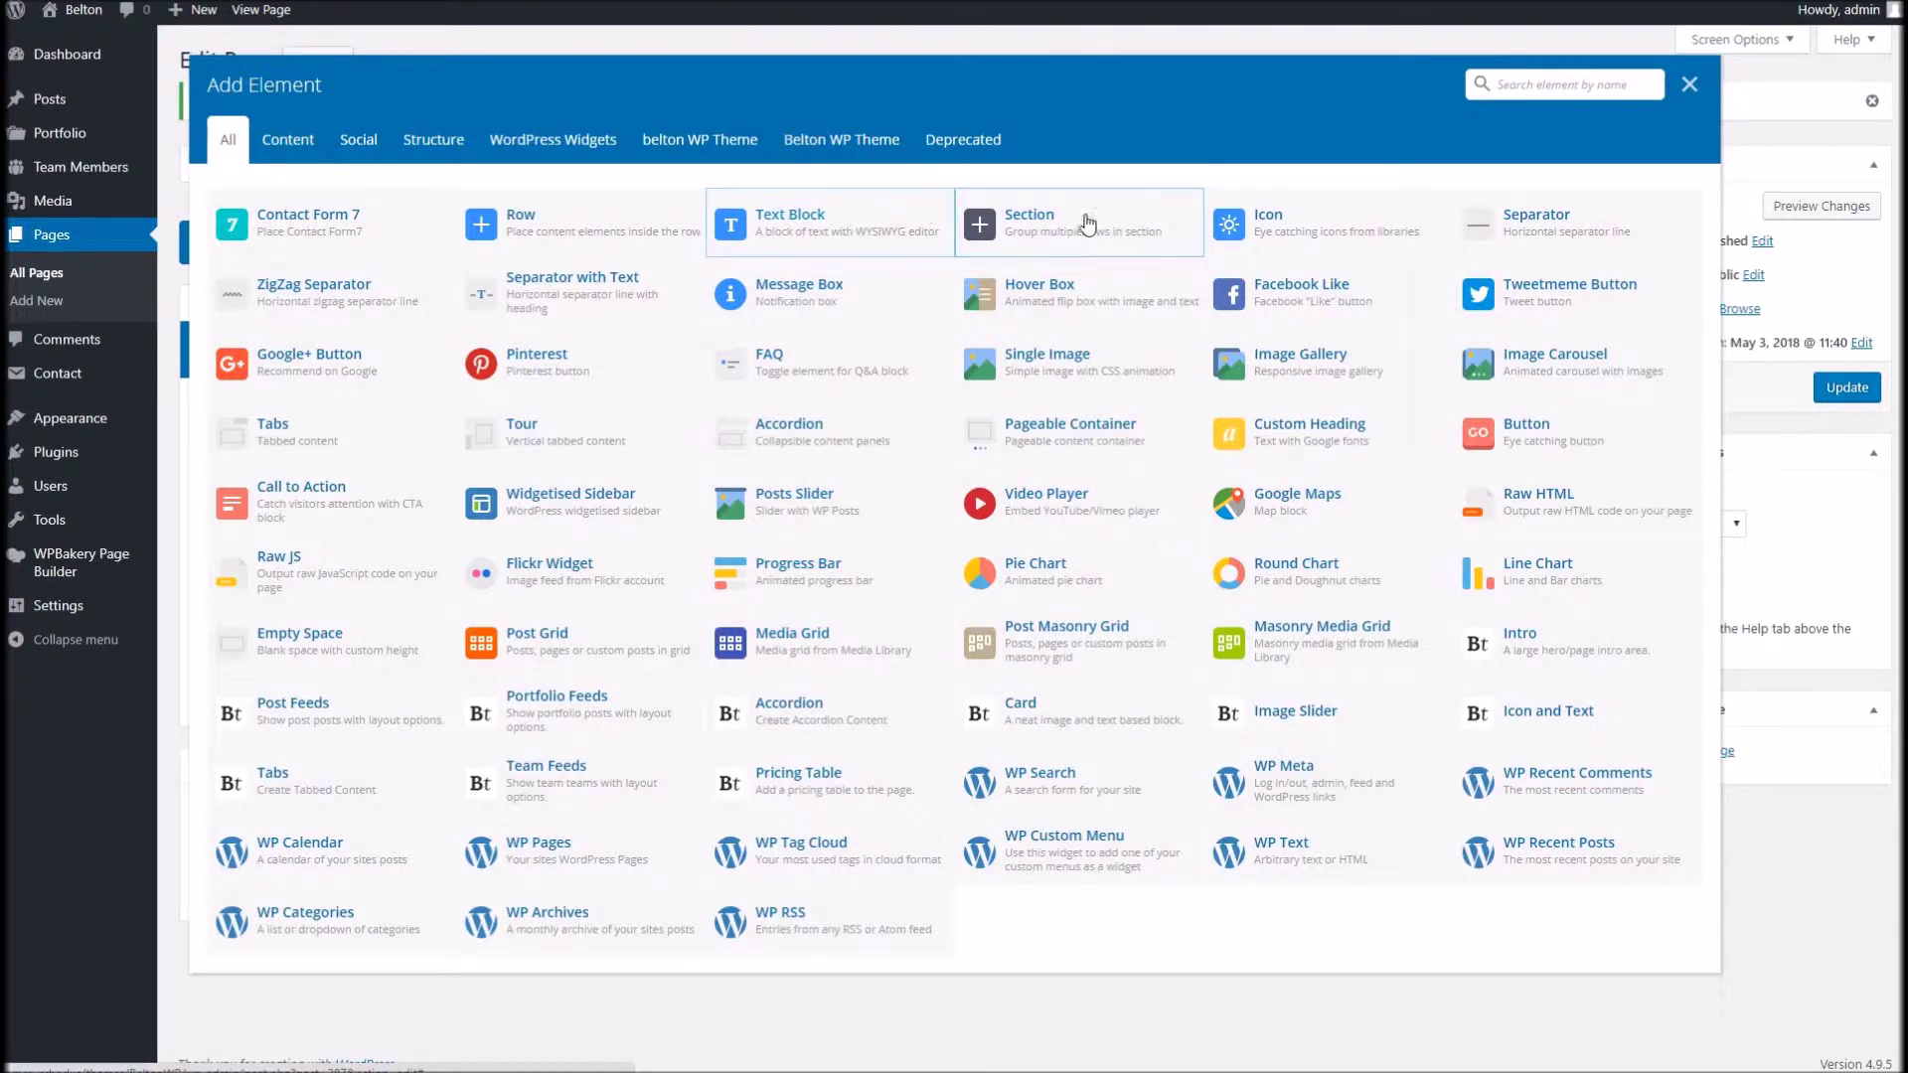
left_click(1034, 220)
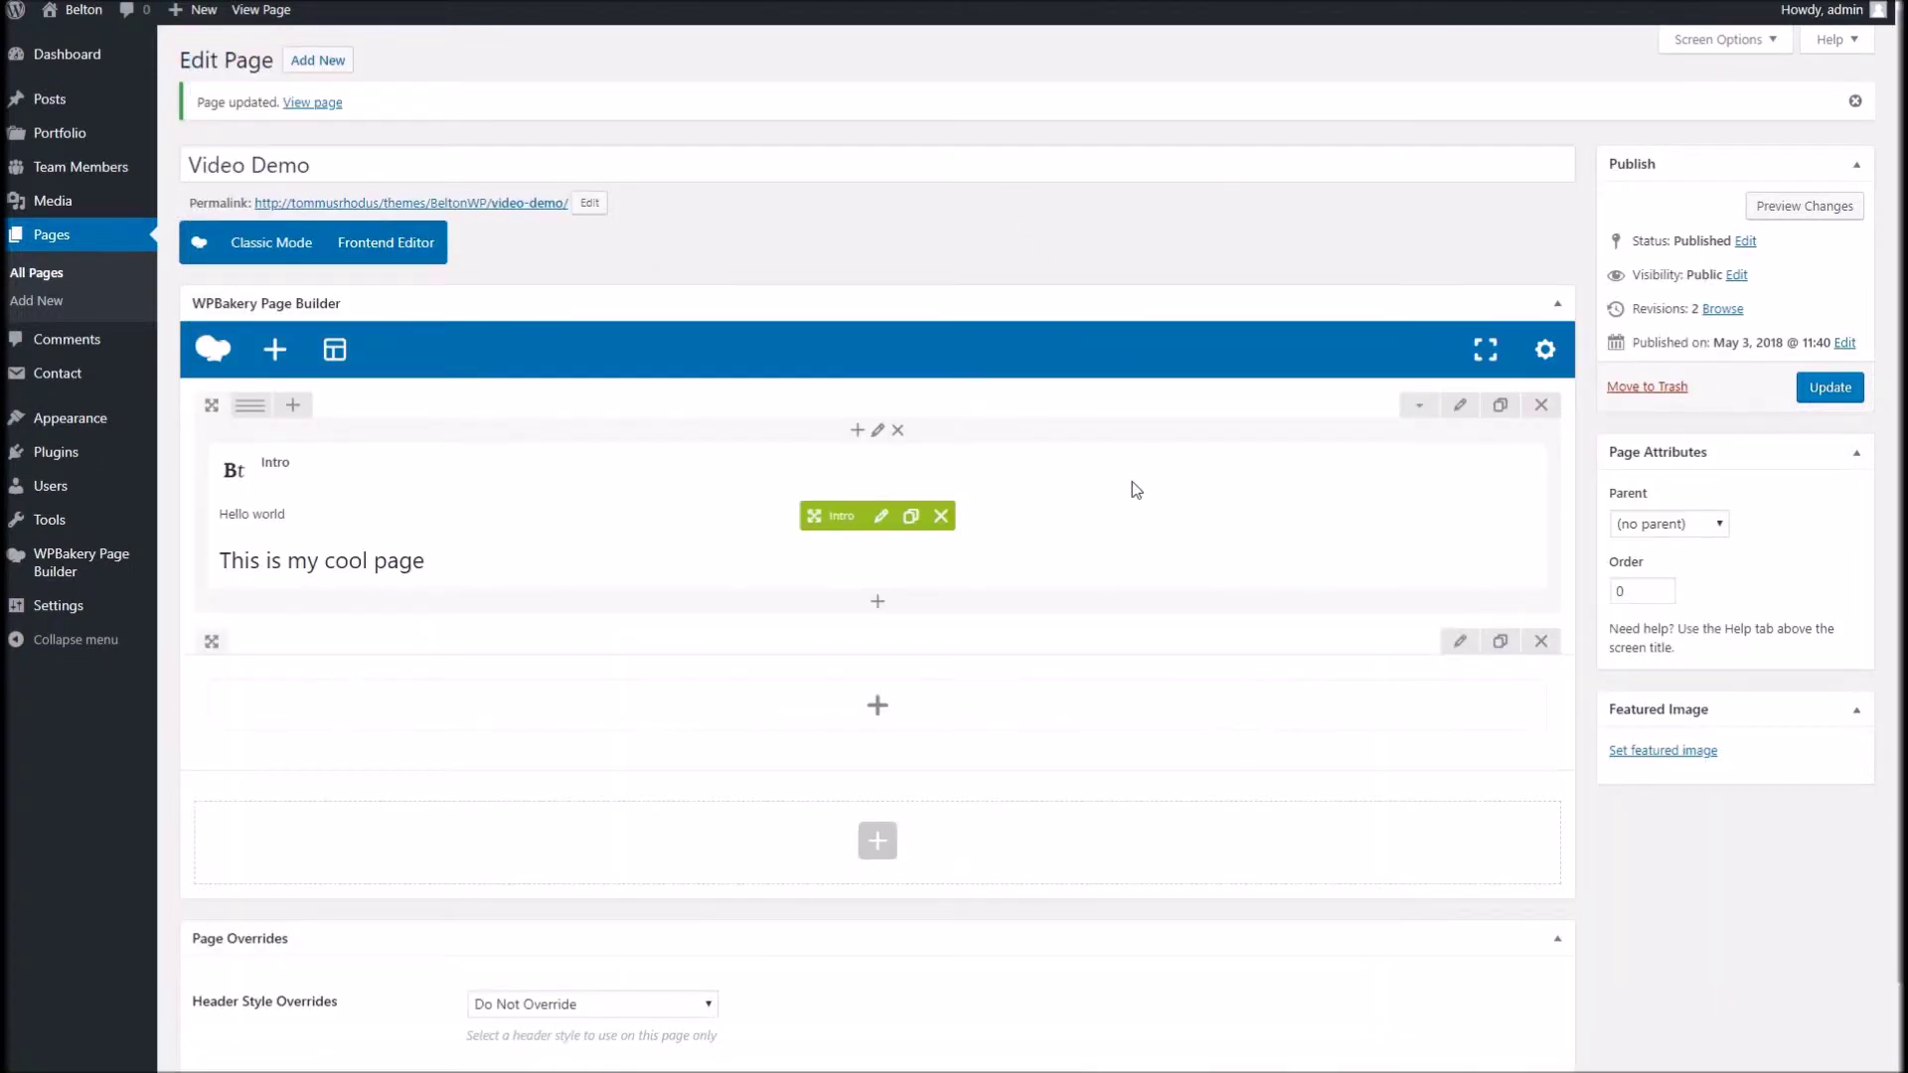
left_click(874, 706)
left_click(428, 223)
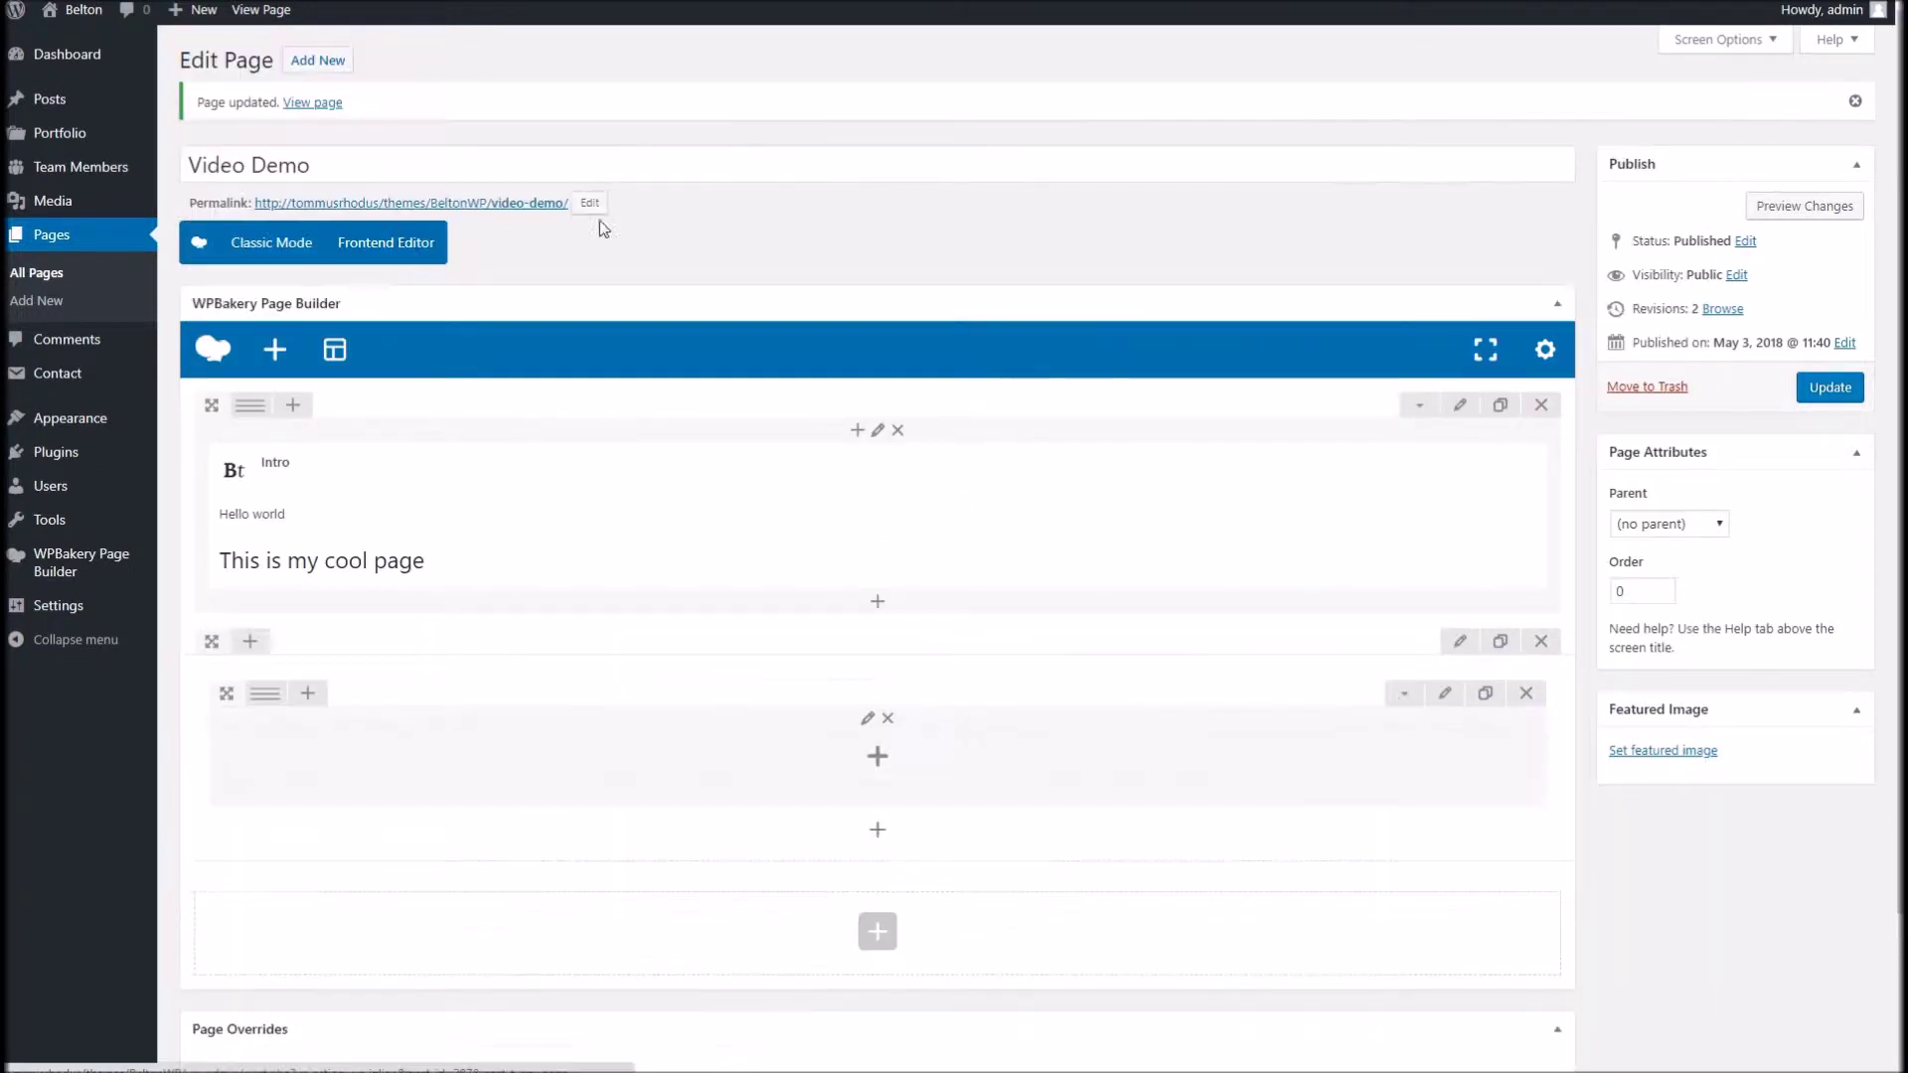
left_click(902, 758)
left_click(795, 237)
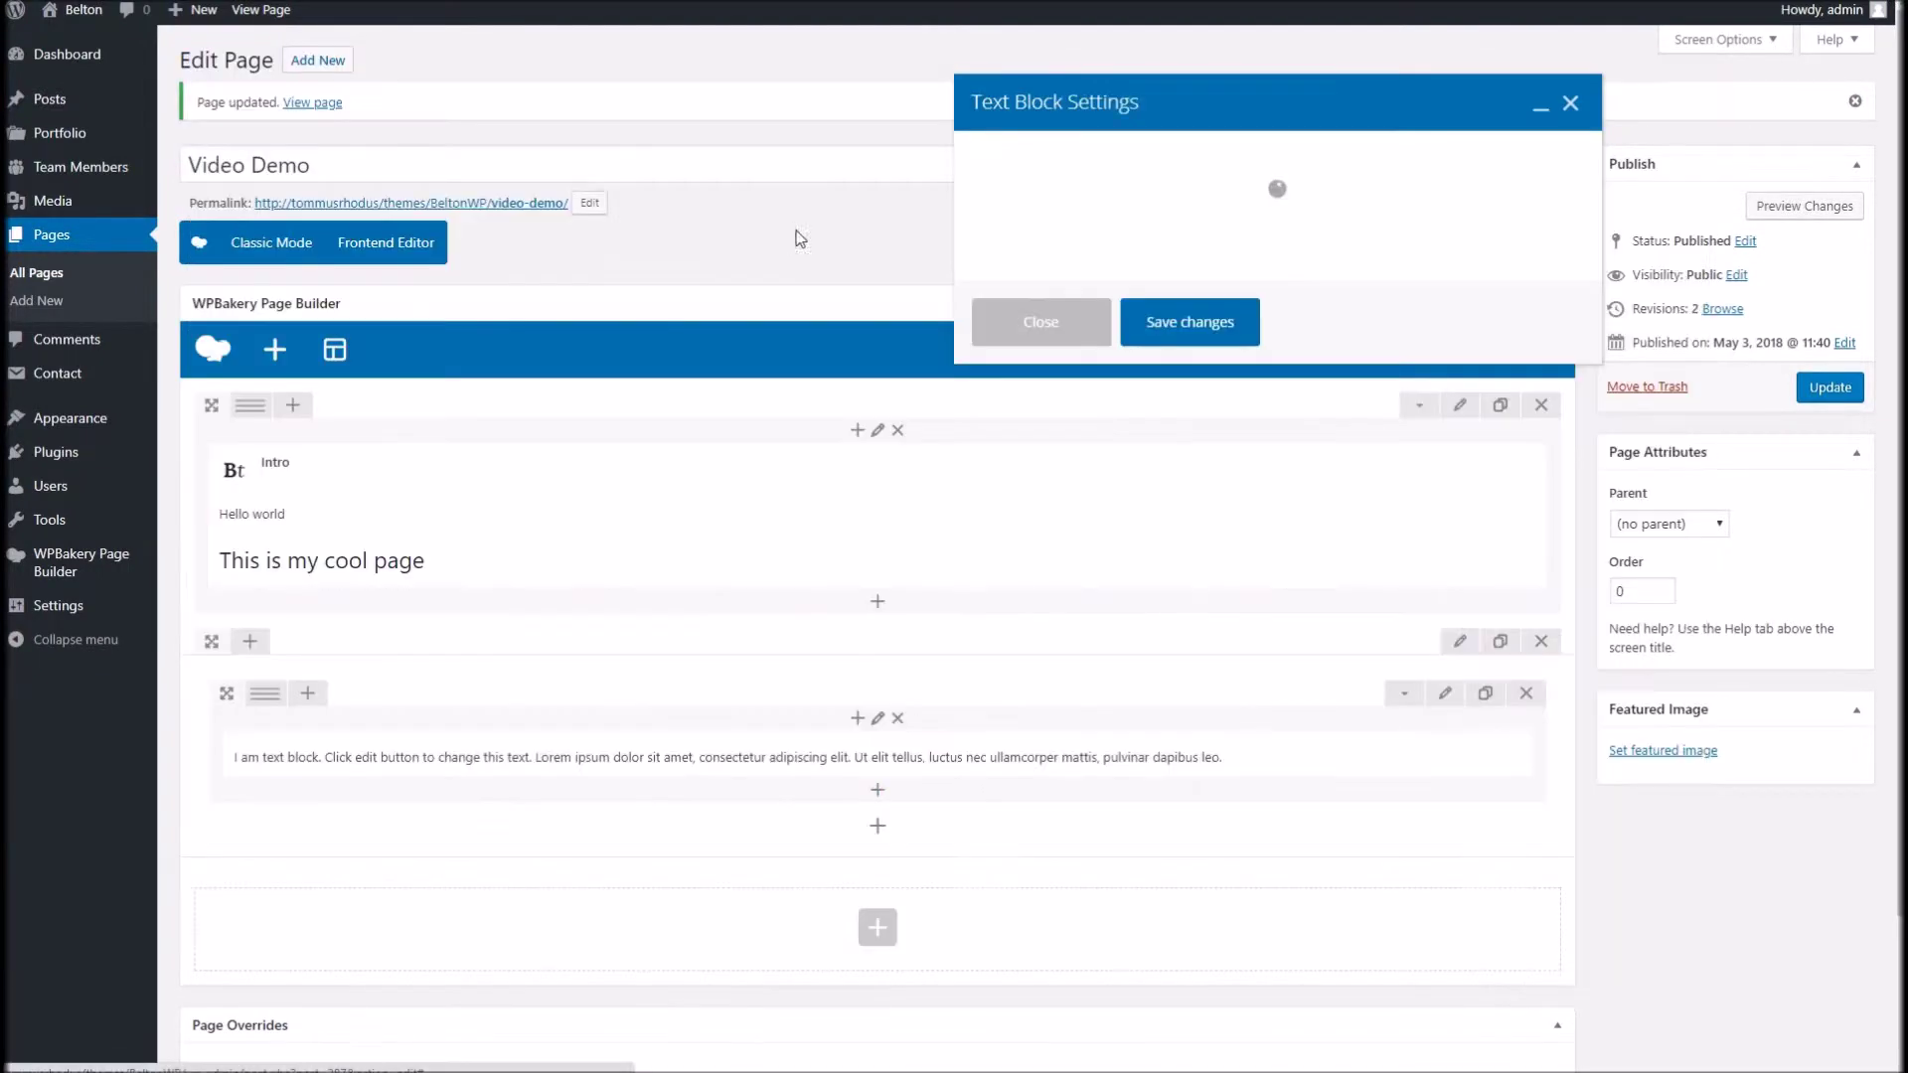
left_click(1197, 850)
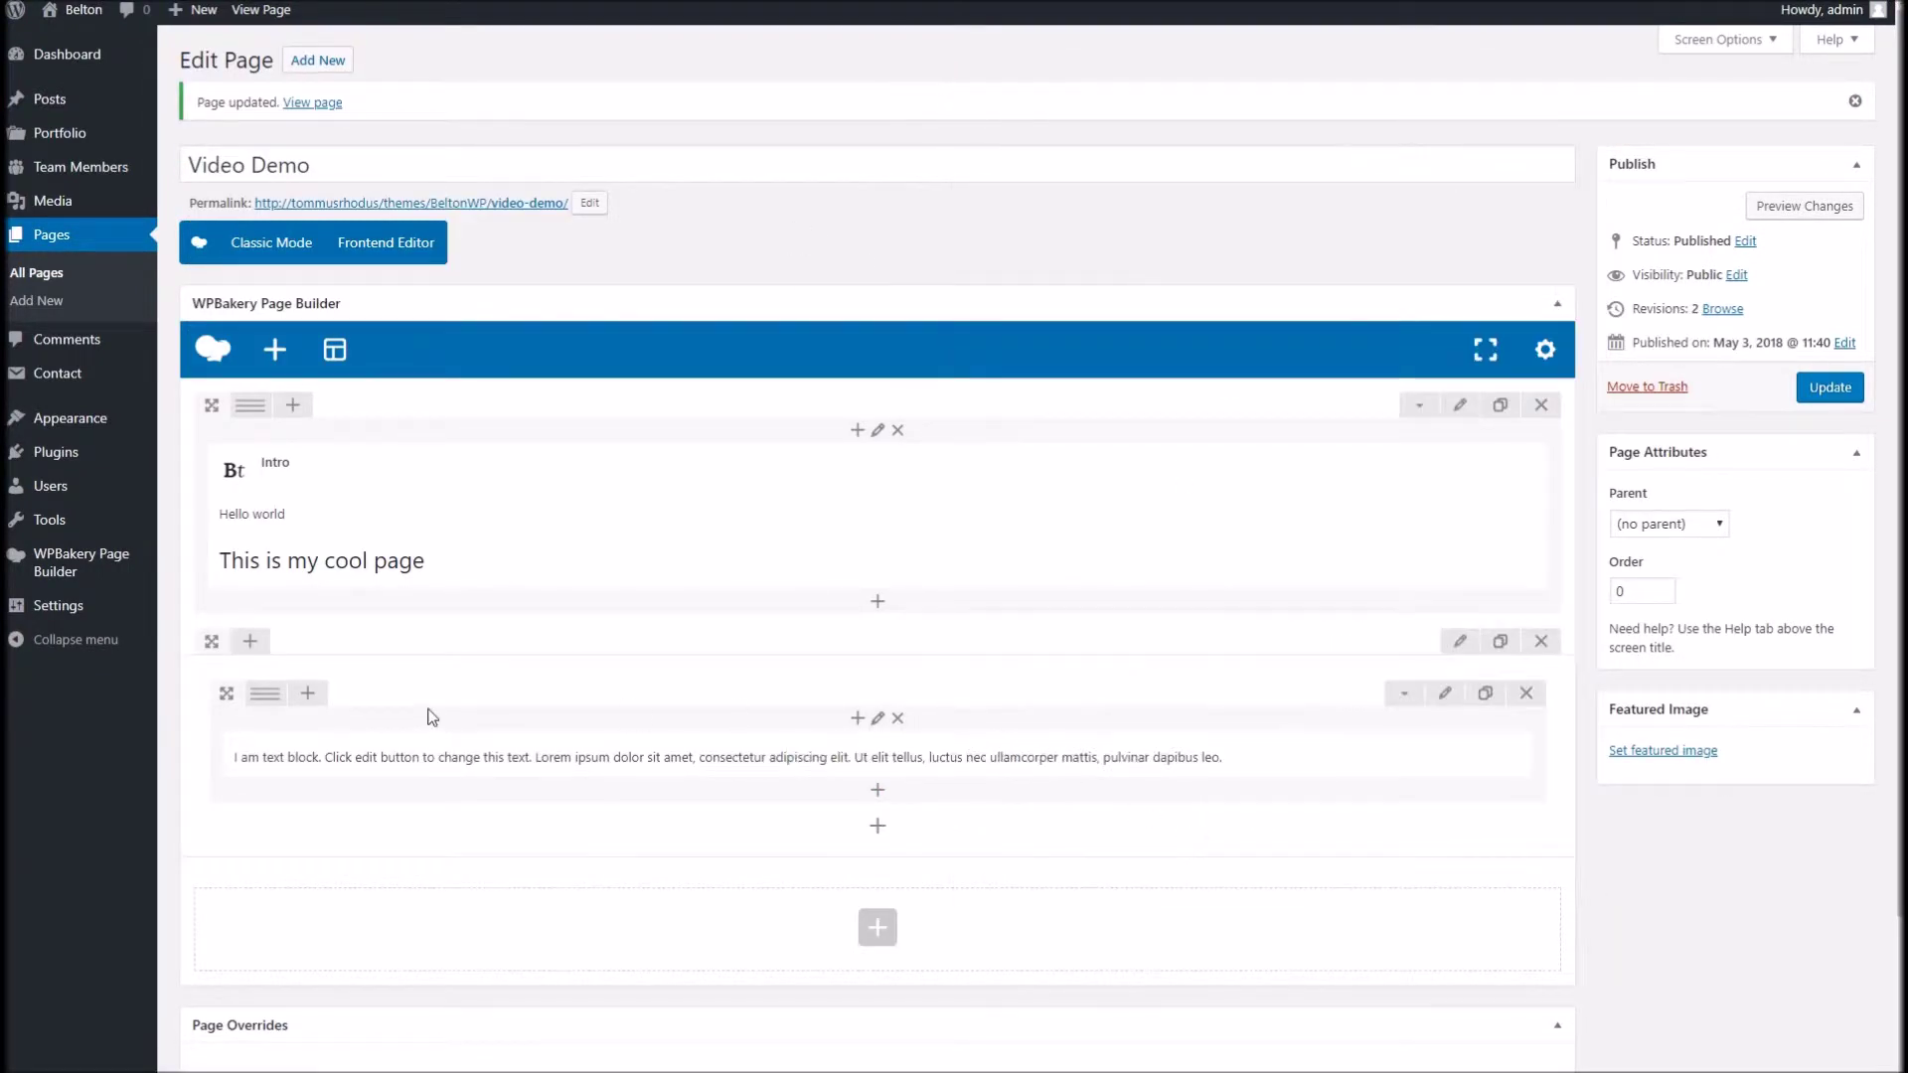
left_click(1823, 396)
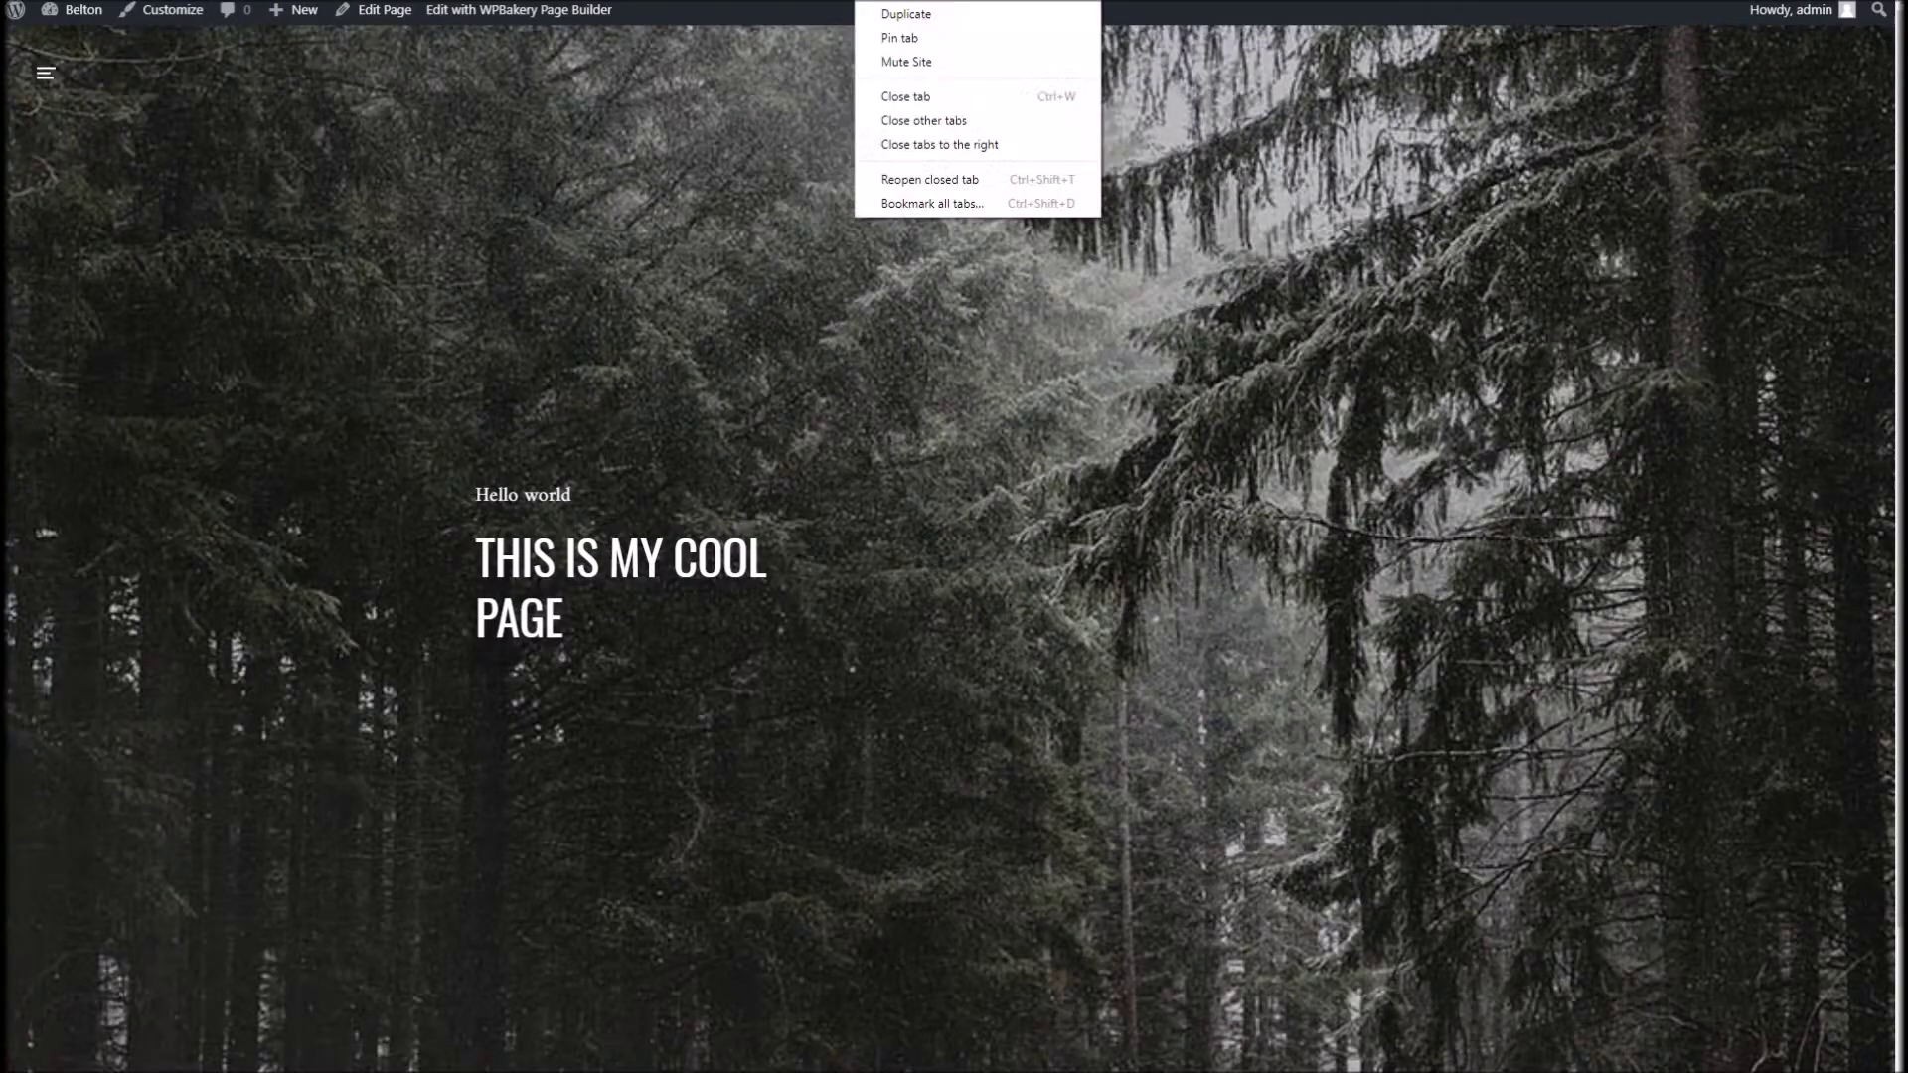
Reload the live page and scroll to the placeholder text block under the forest intro.
left_click(986, 212)
key("F5")
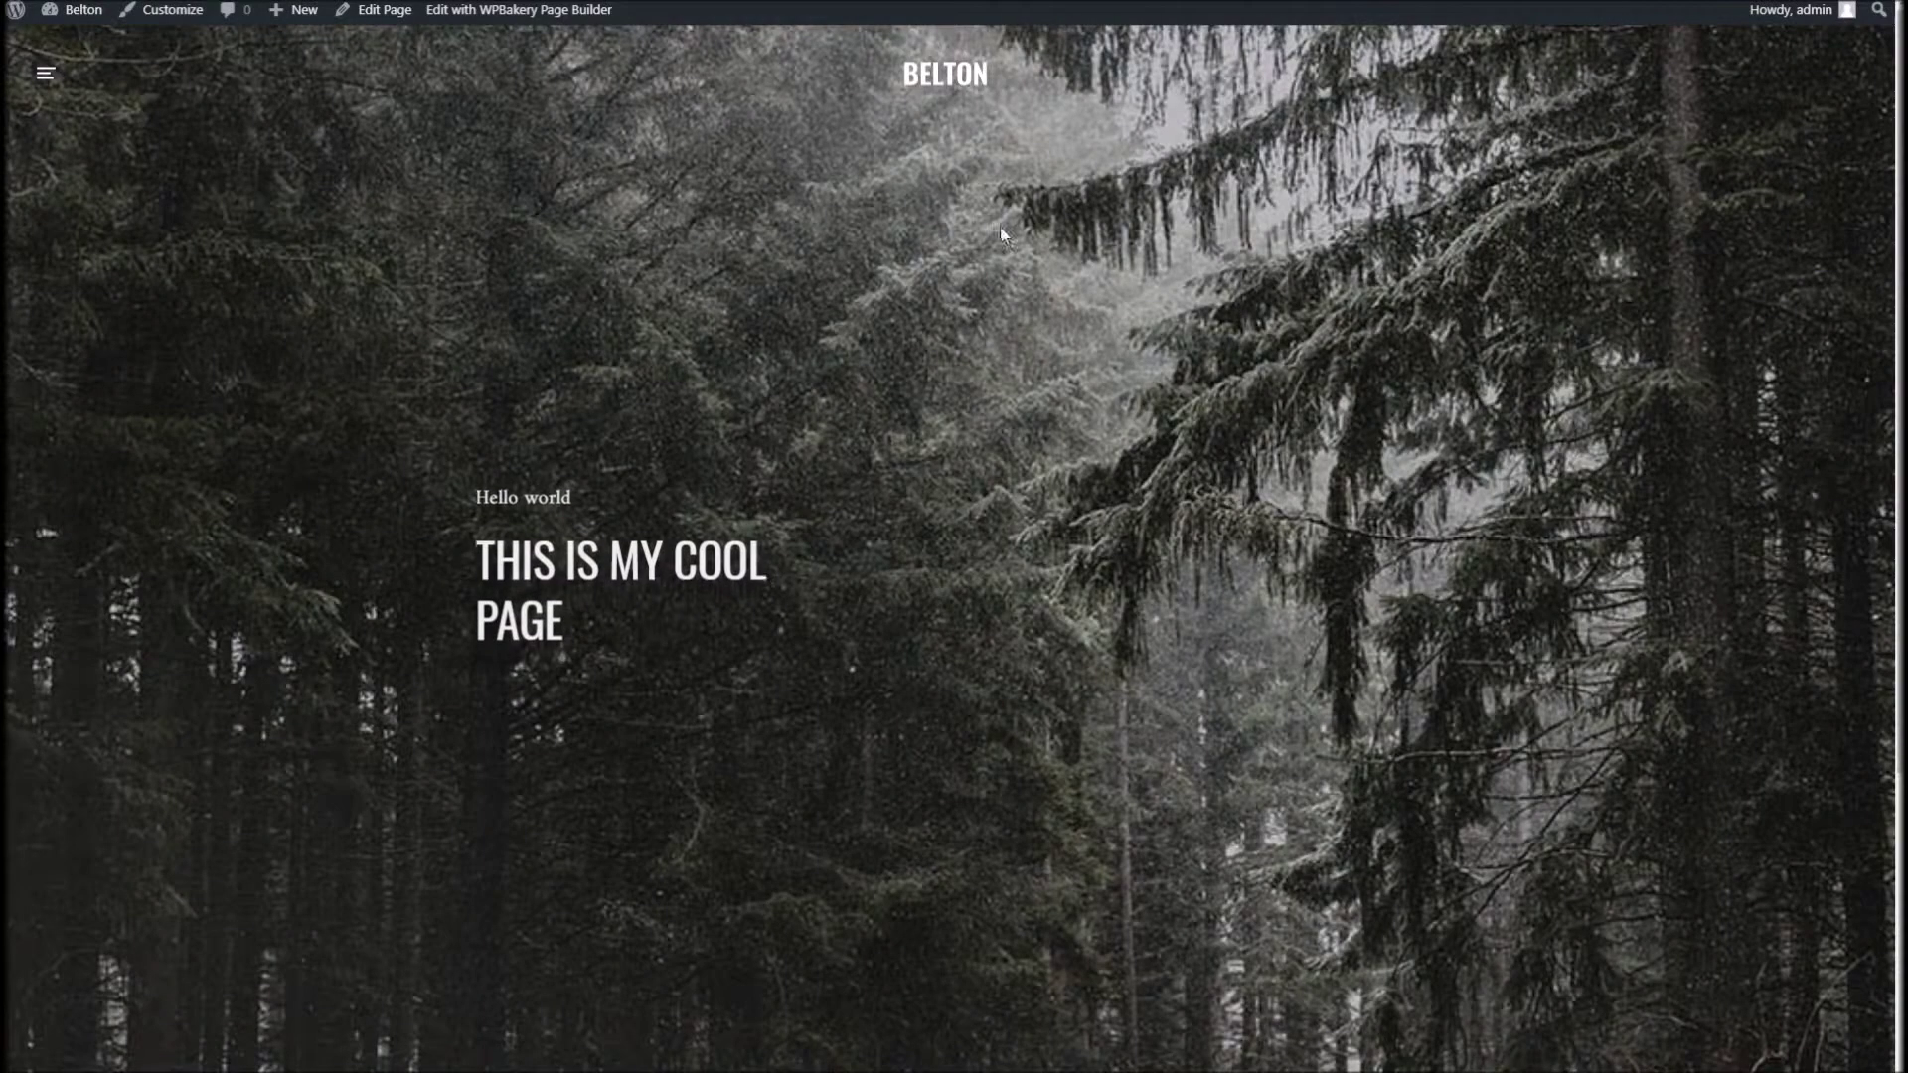
scroll(1040, 461, "down", 5)
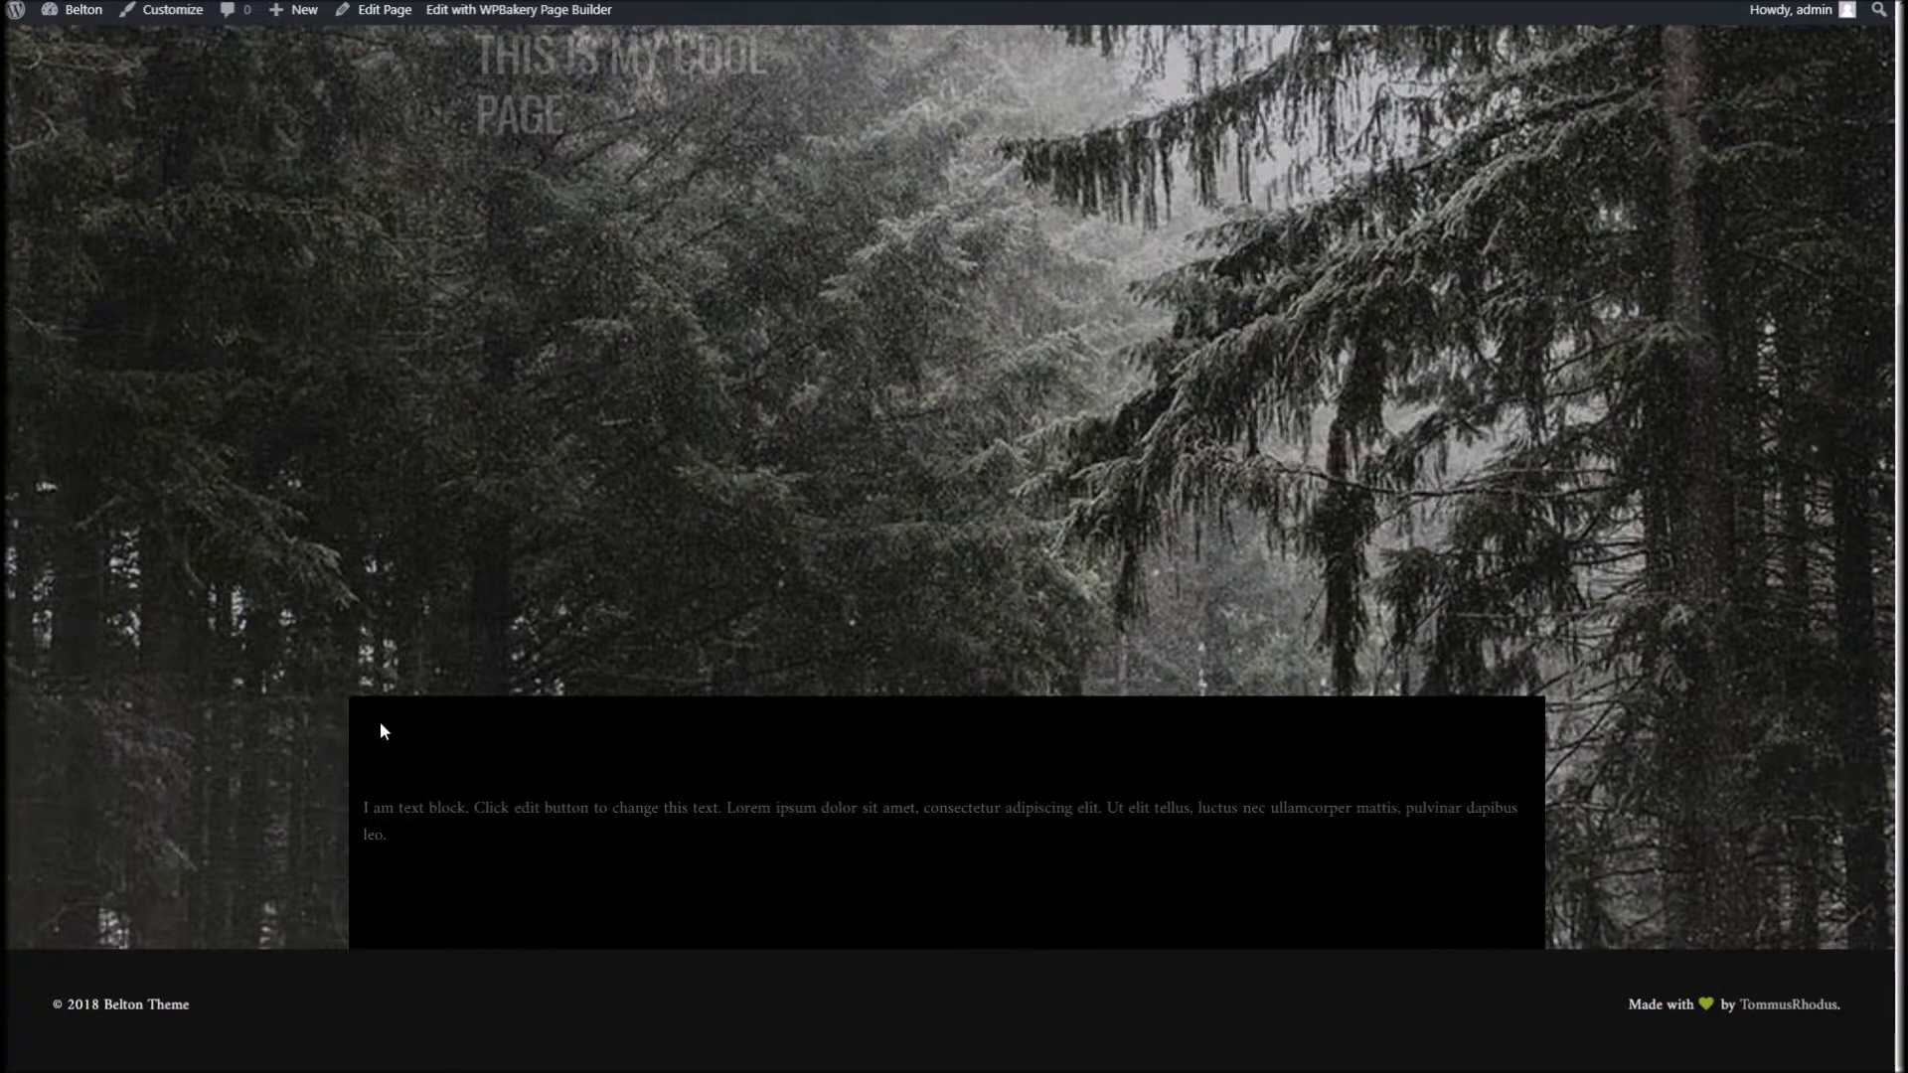
scroll(1269, 771, "up", 2)
scroll(1208, 783, "down", 2)
scroll(906, 720, "up", 2)
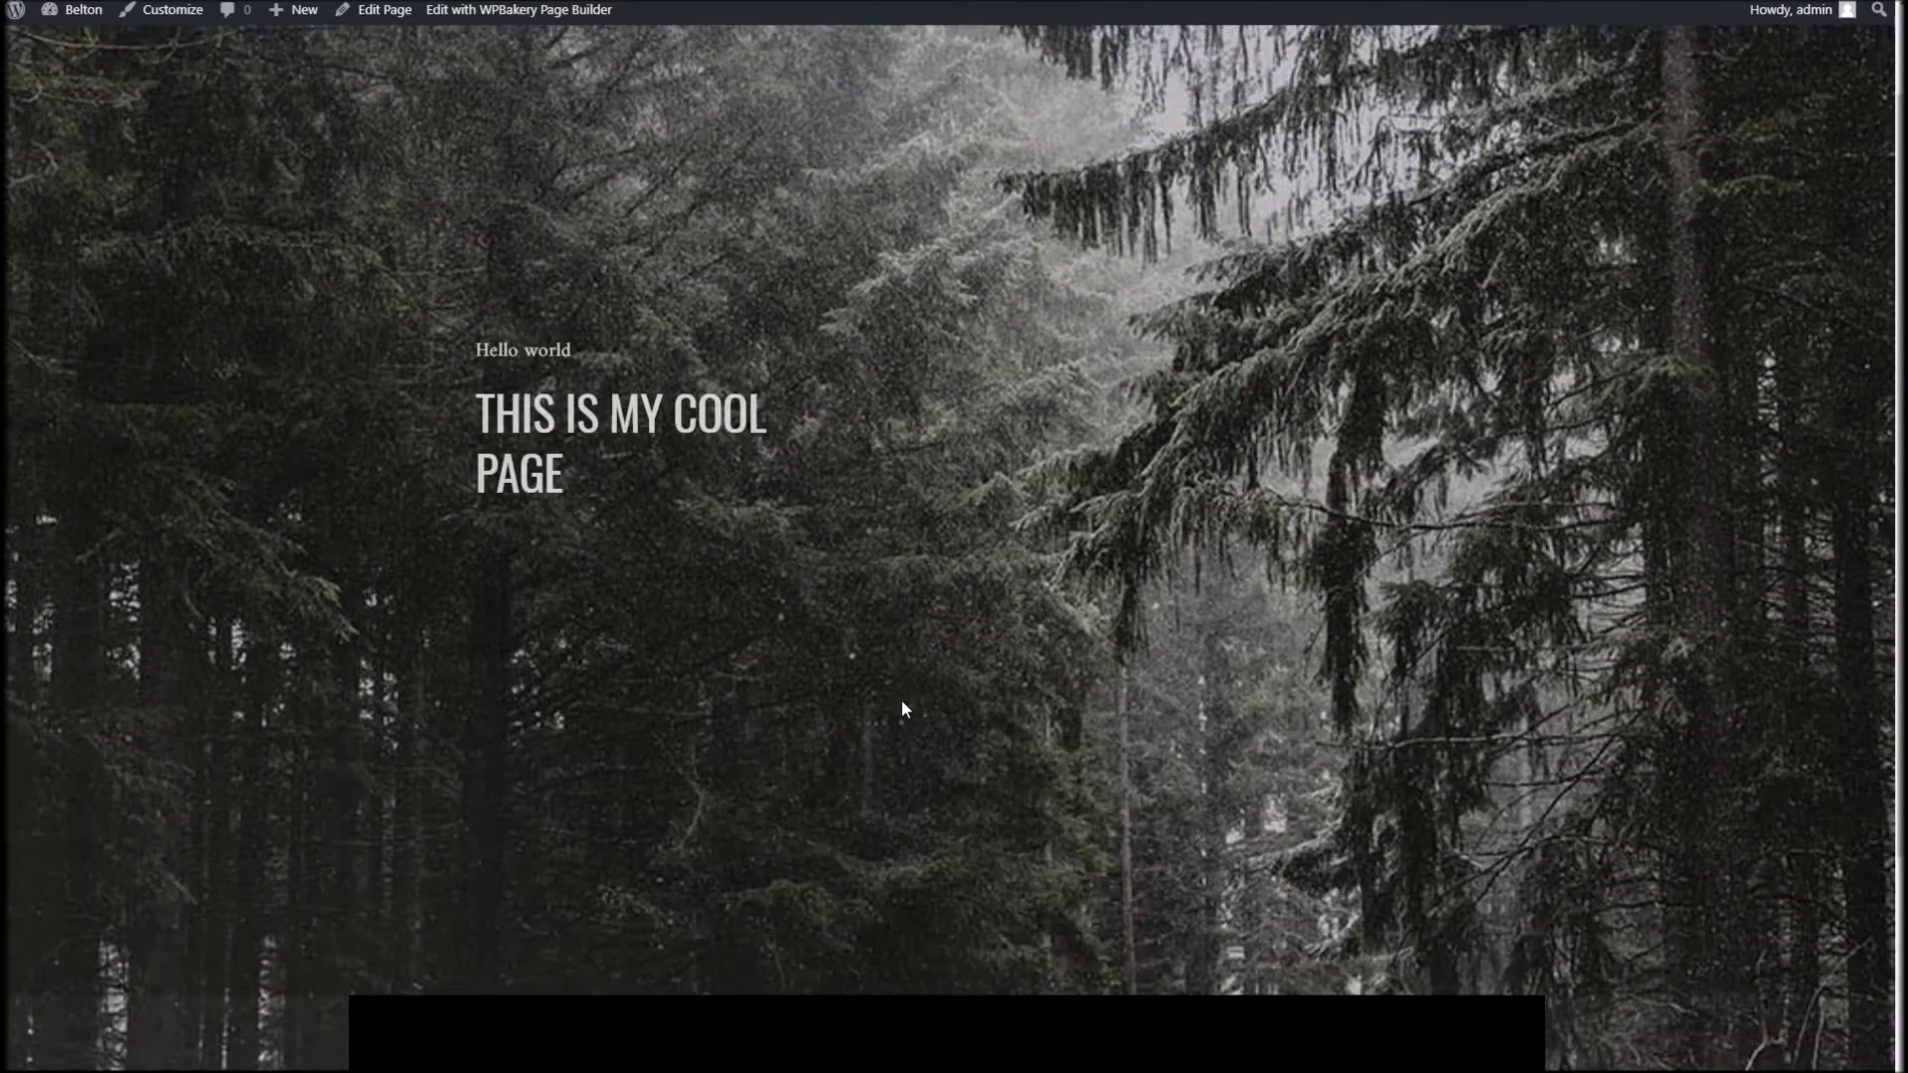
scroll(902, 707, "down", 2)
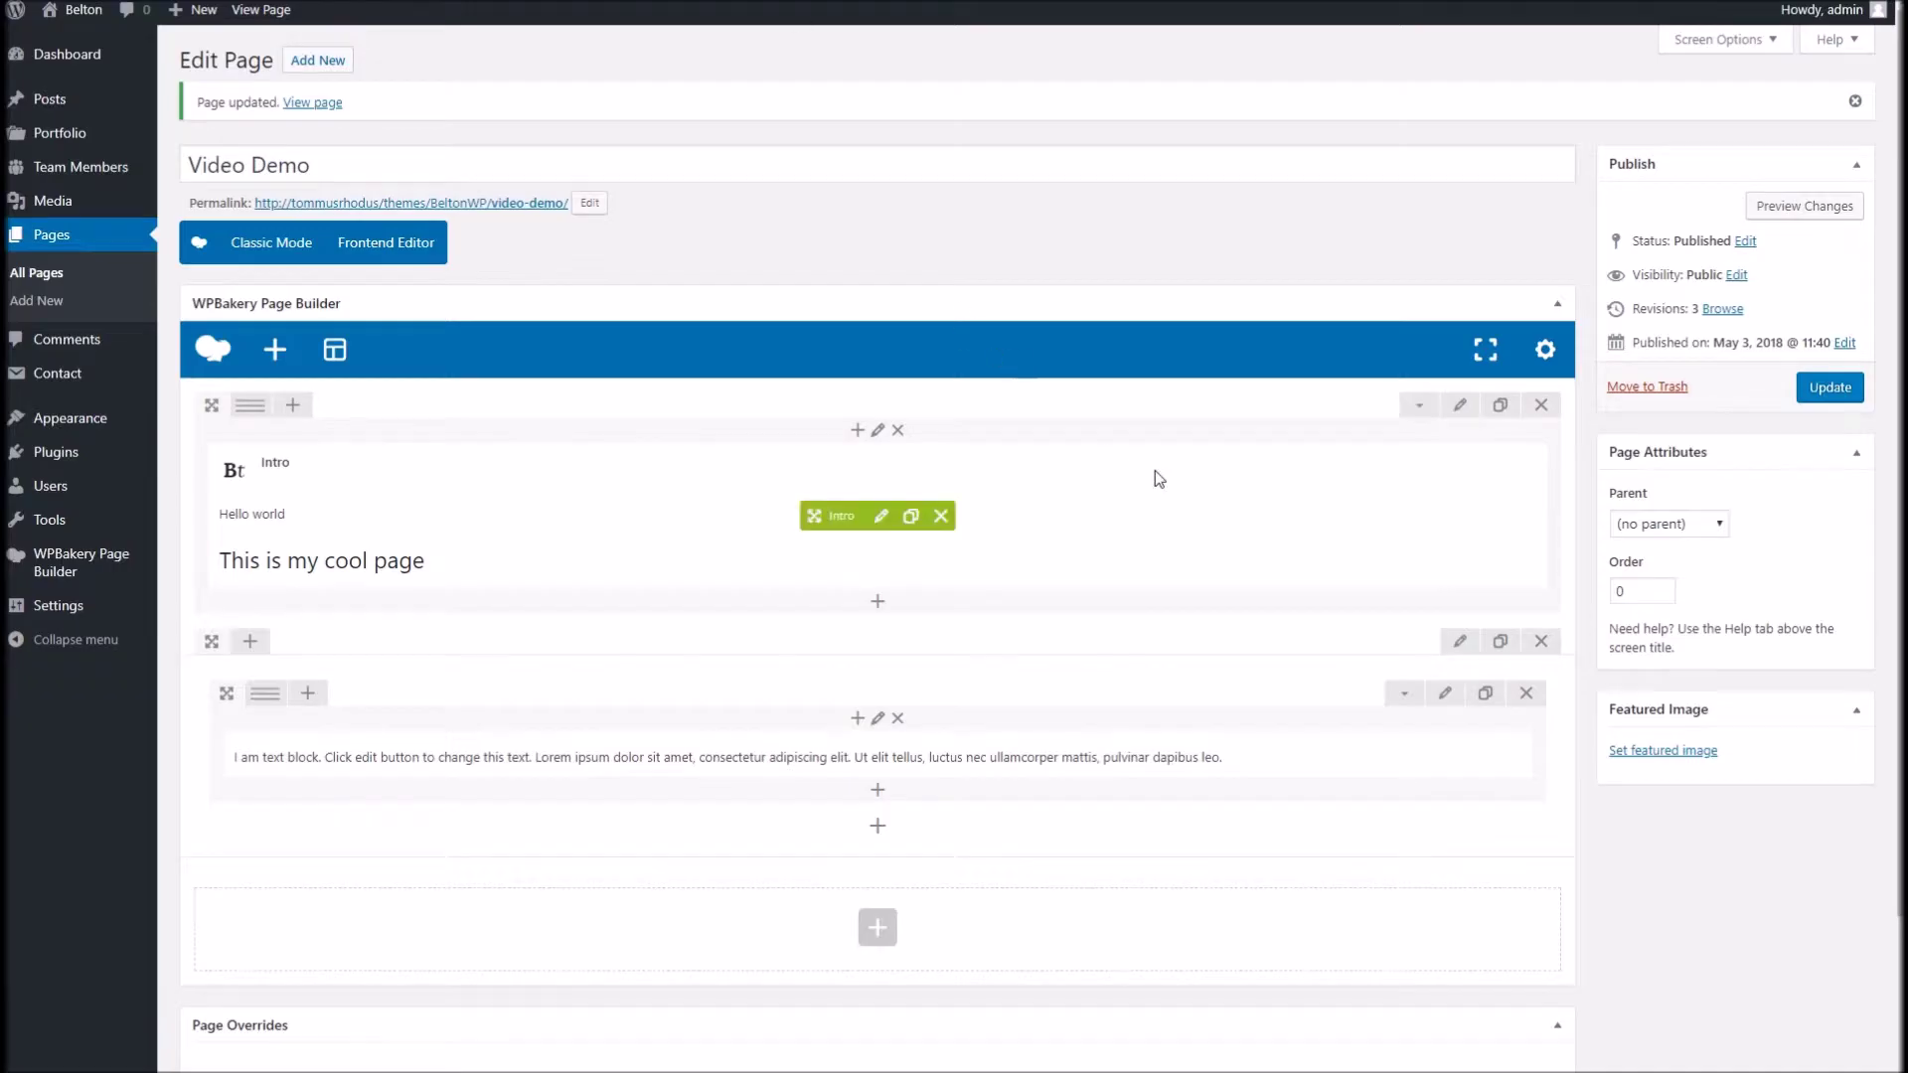
Stretch the new text section to full width and update the page.
left_click(1458, 644)
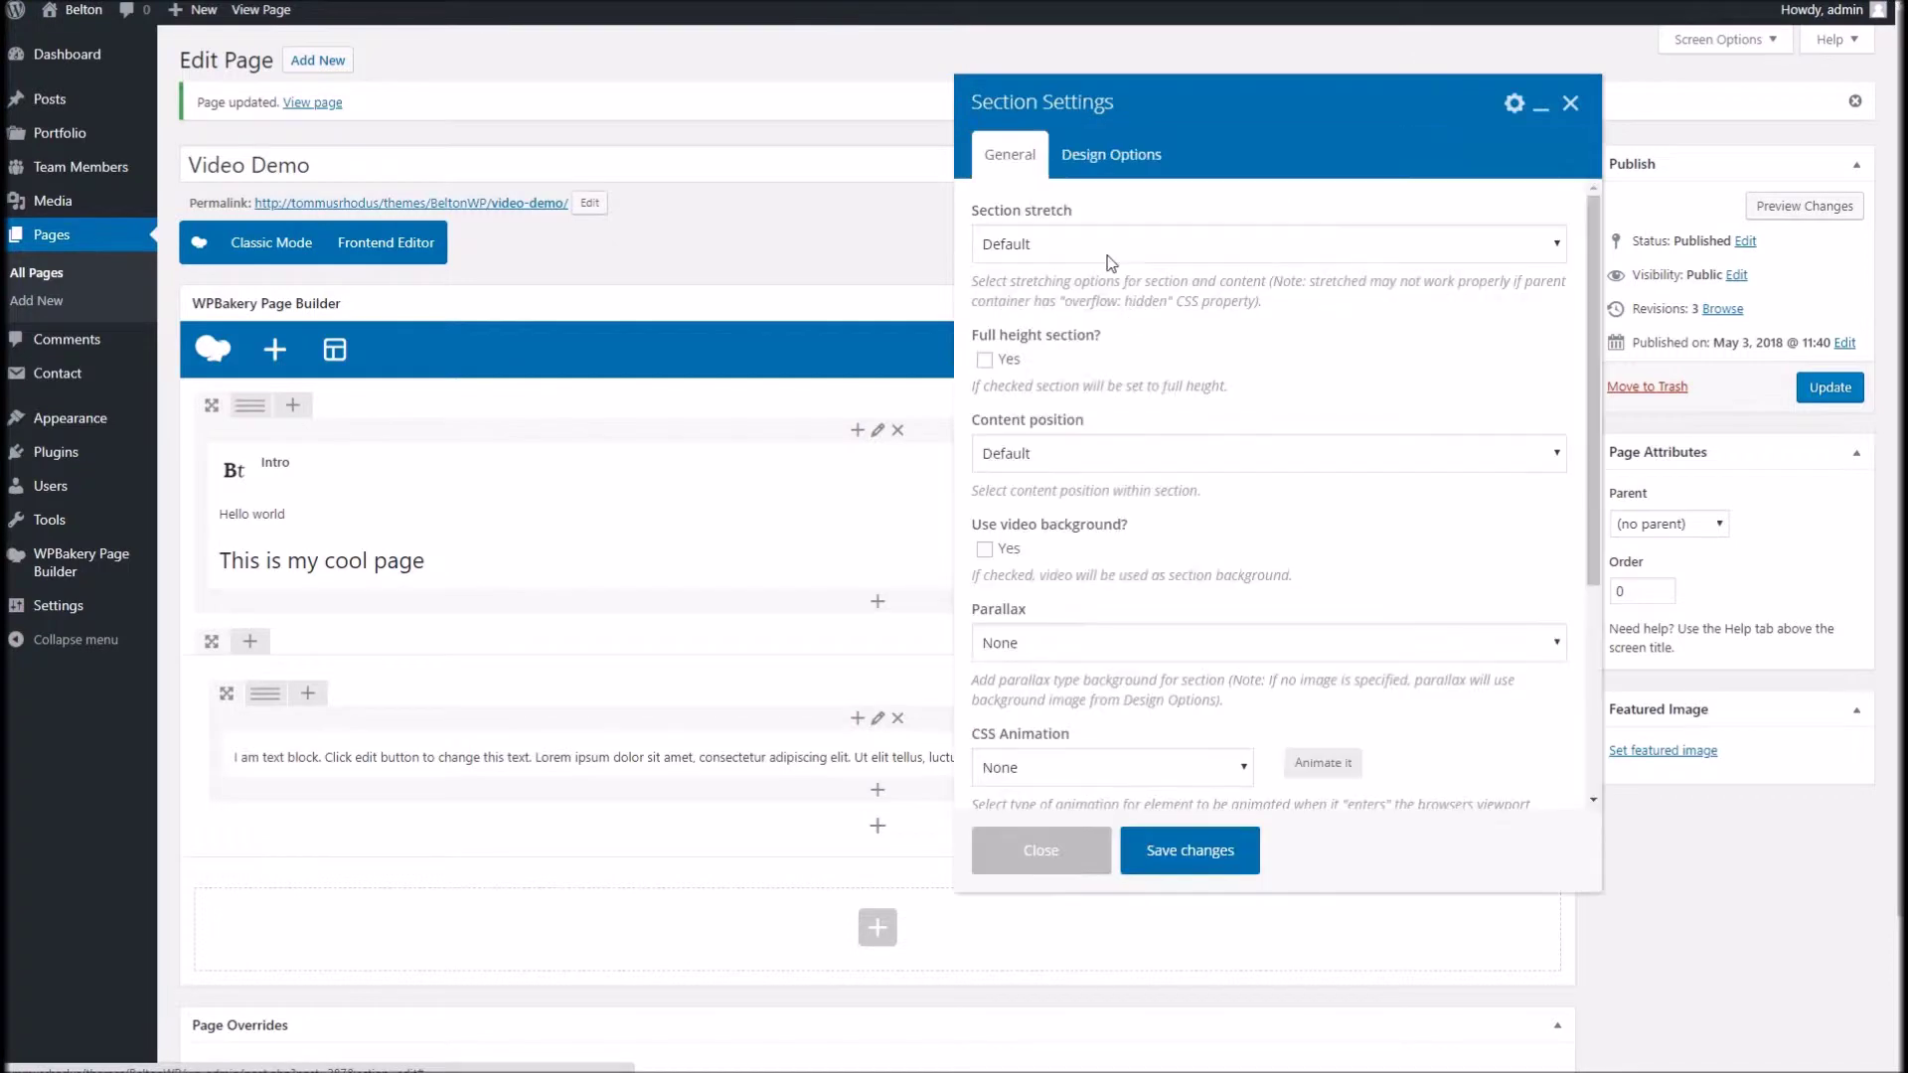
left_click(1072, 244)
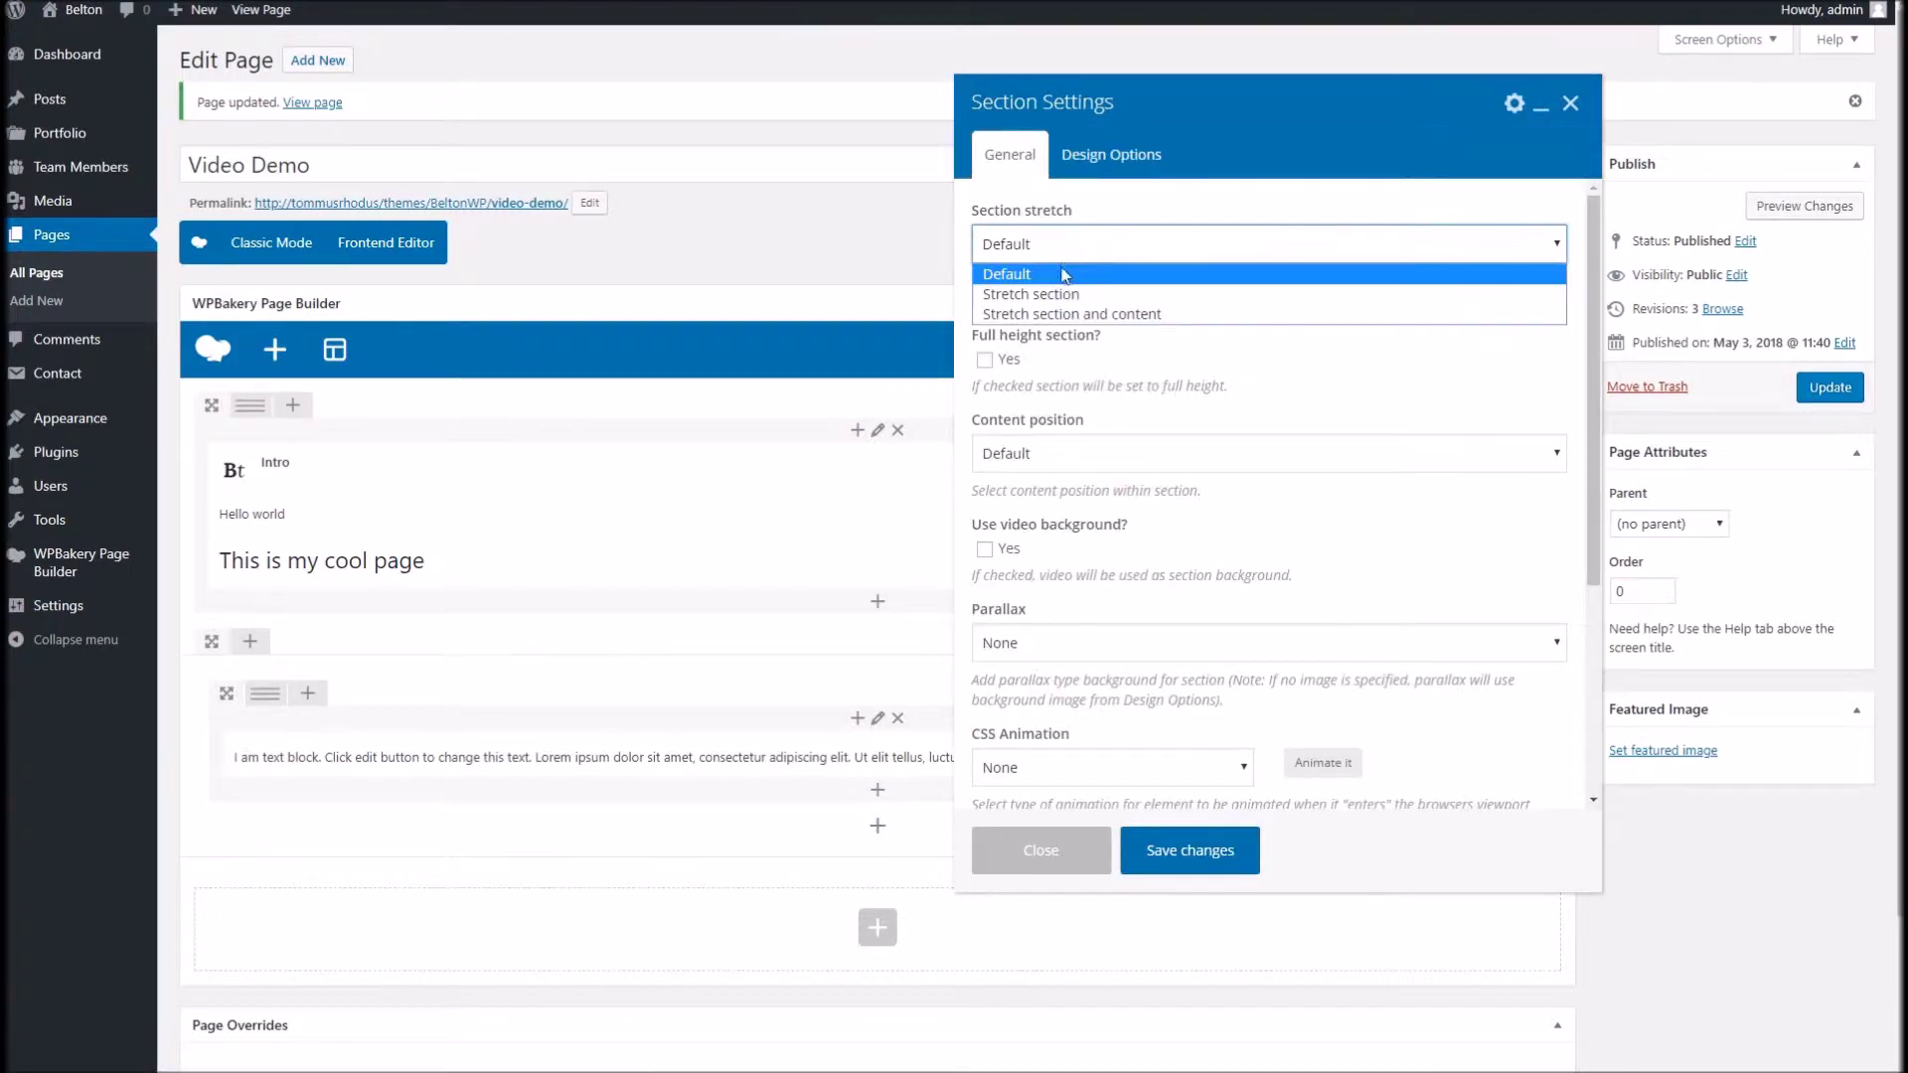
left_click(1009, 285)
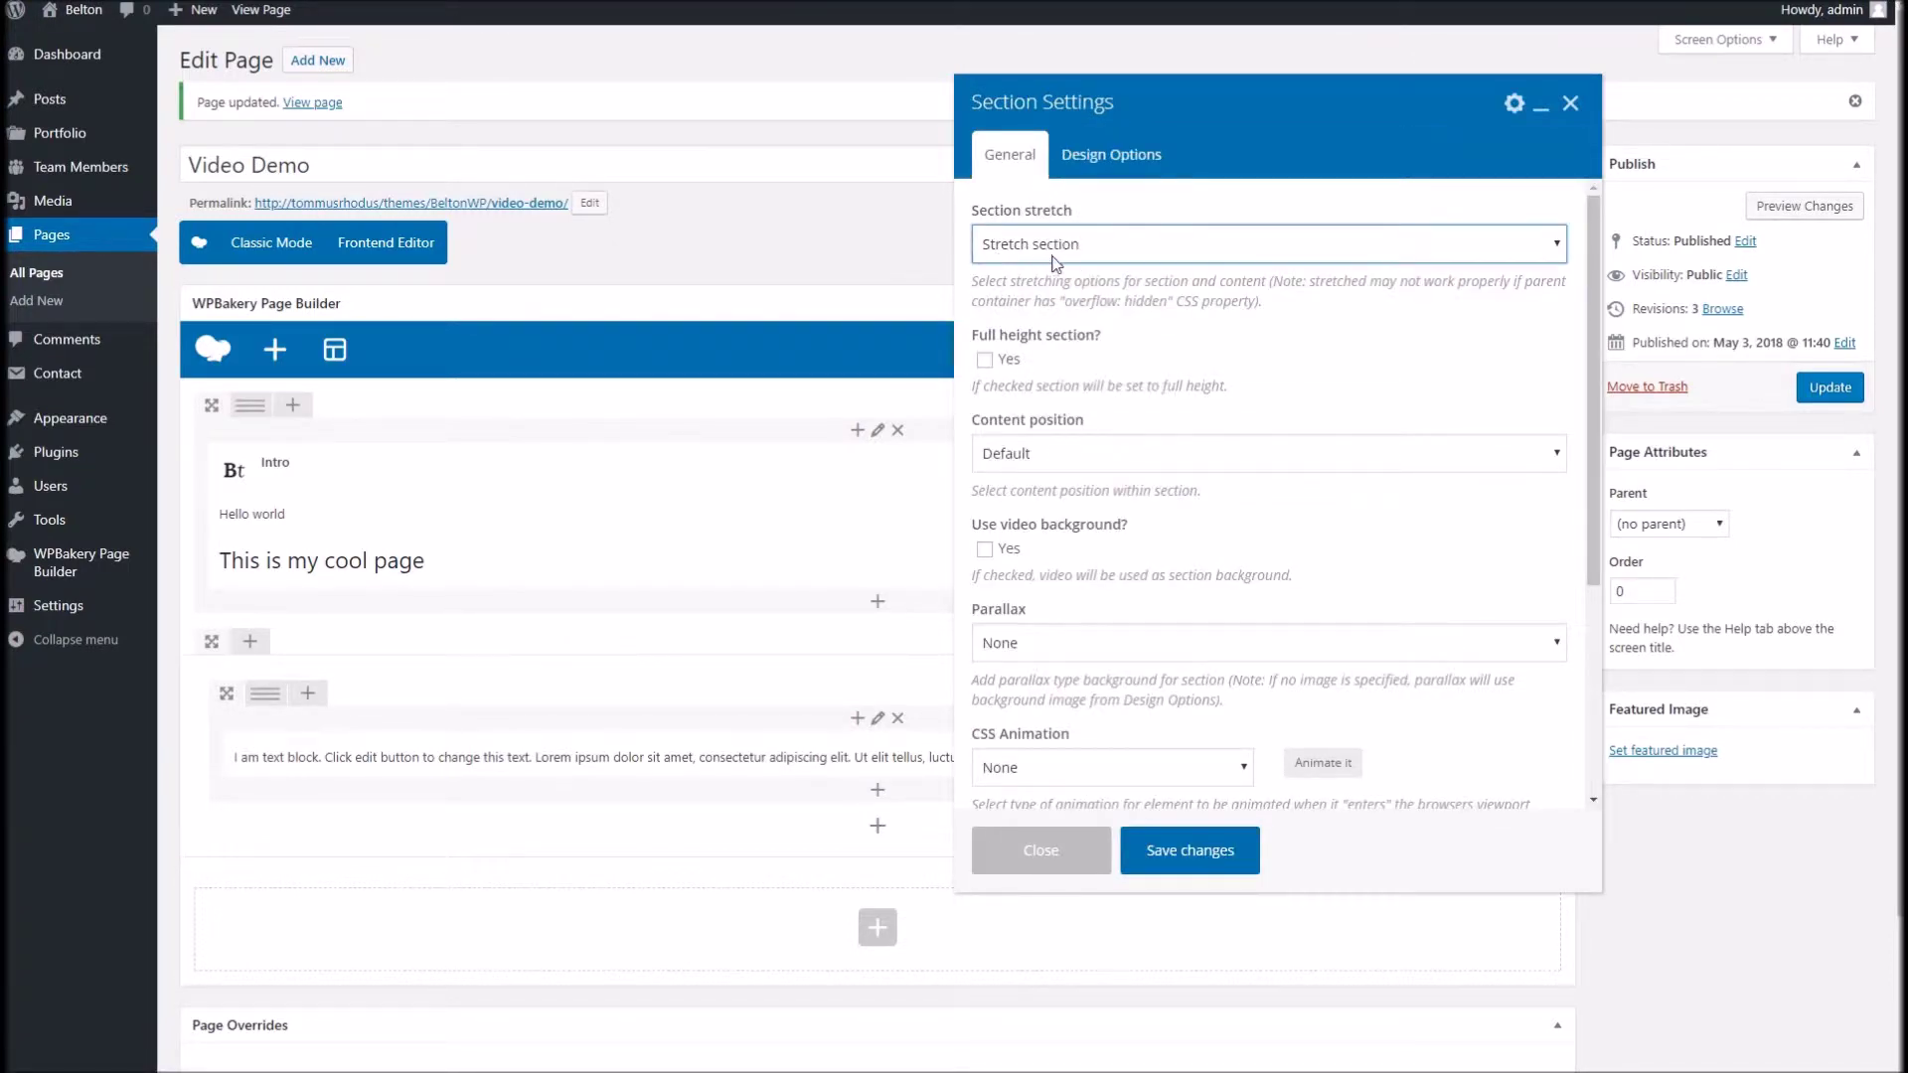
left_click(1182, 862)
left_click(1804, 397)
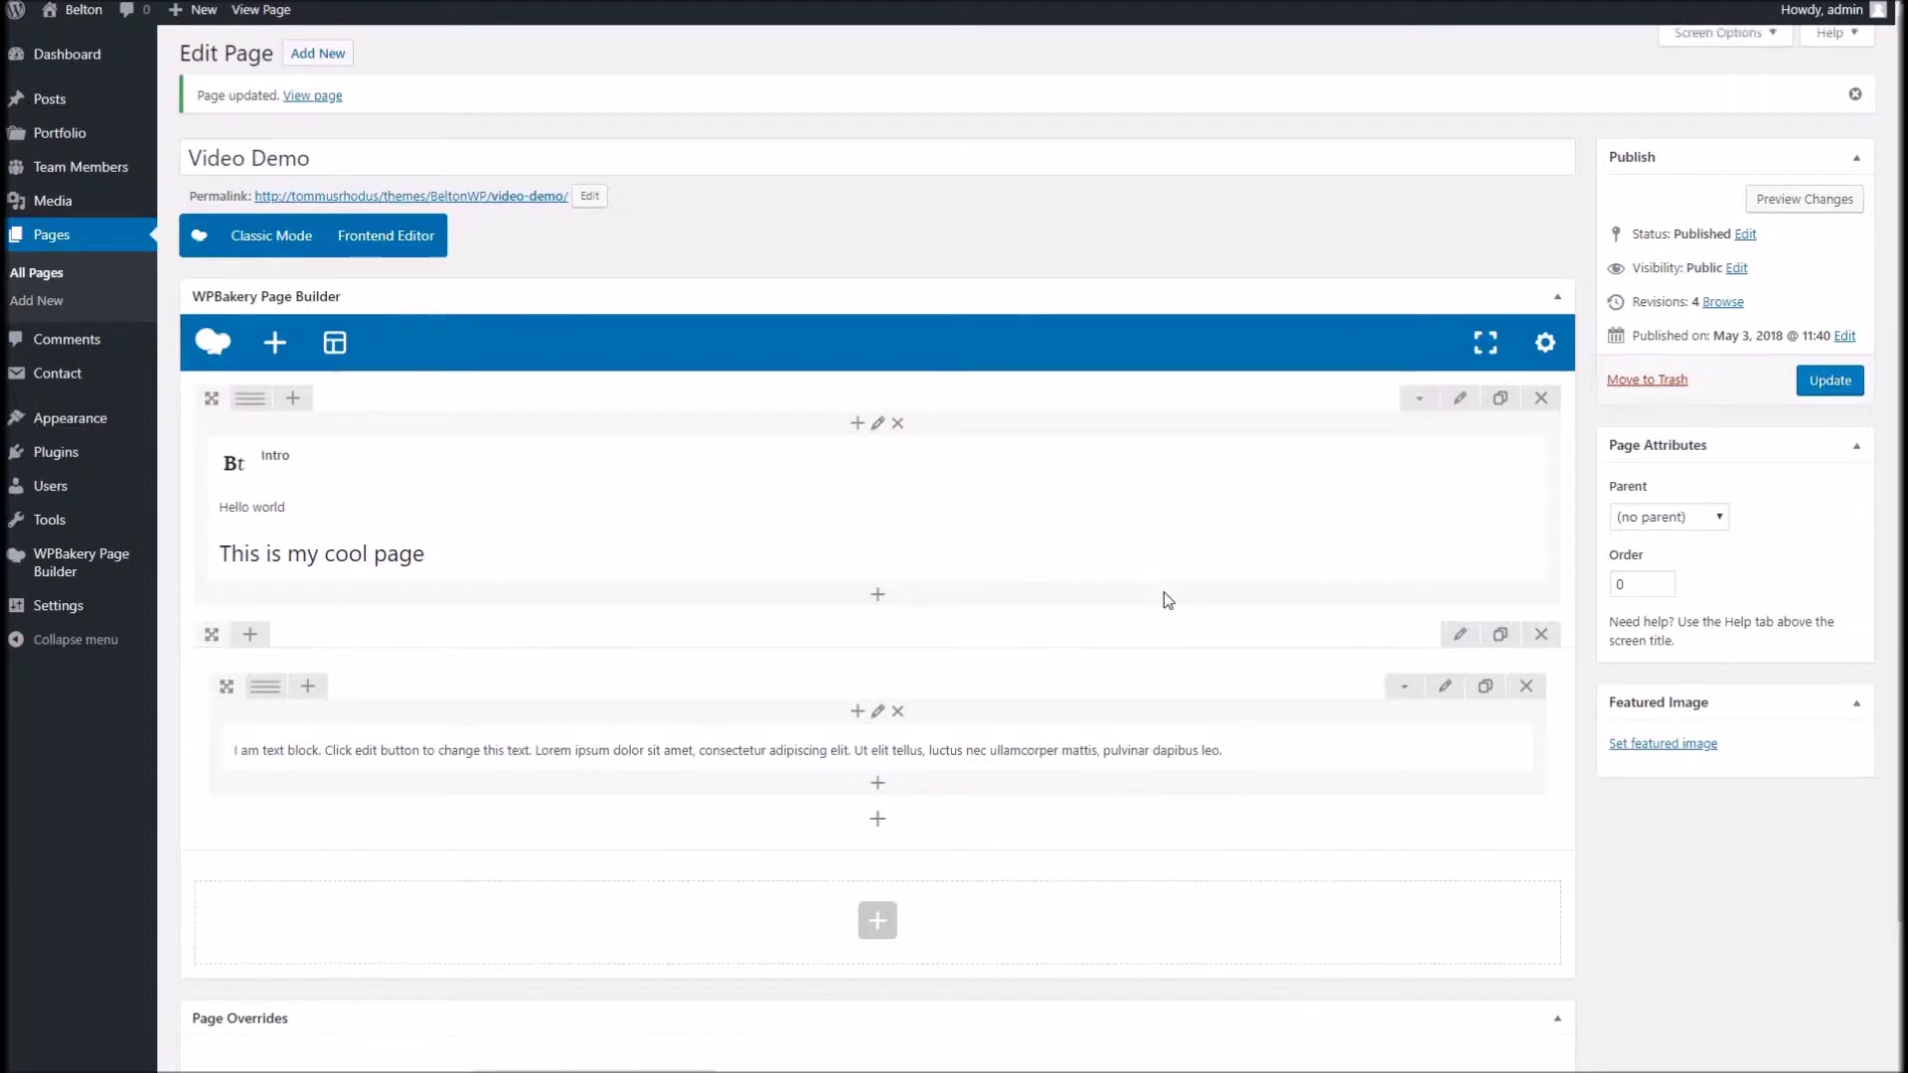
scroll(1165, 592, "down", 2)
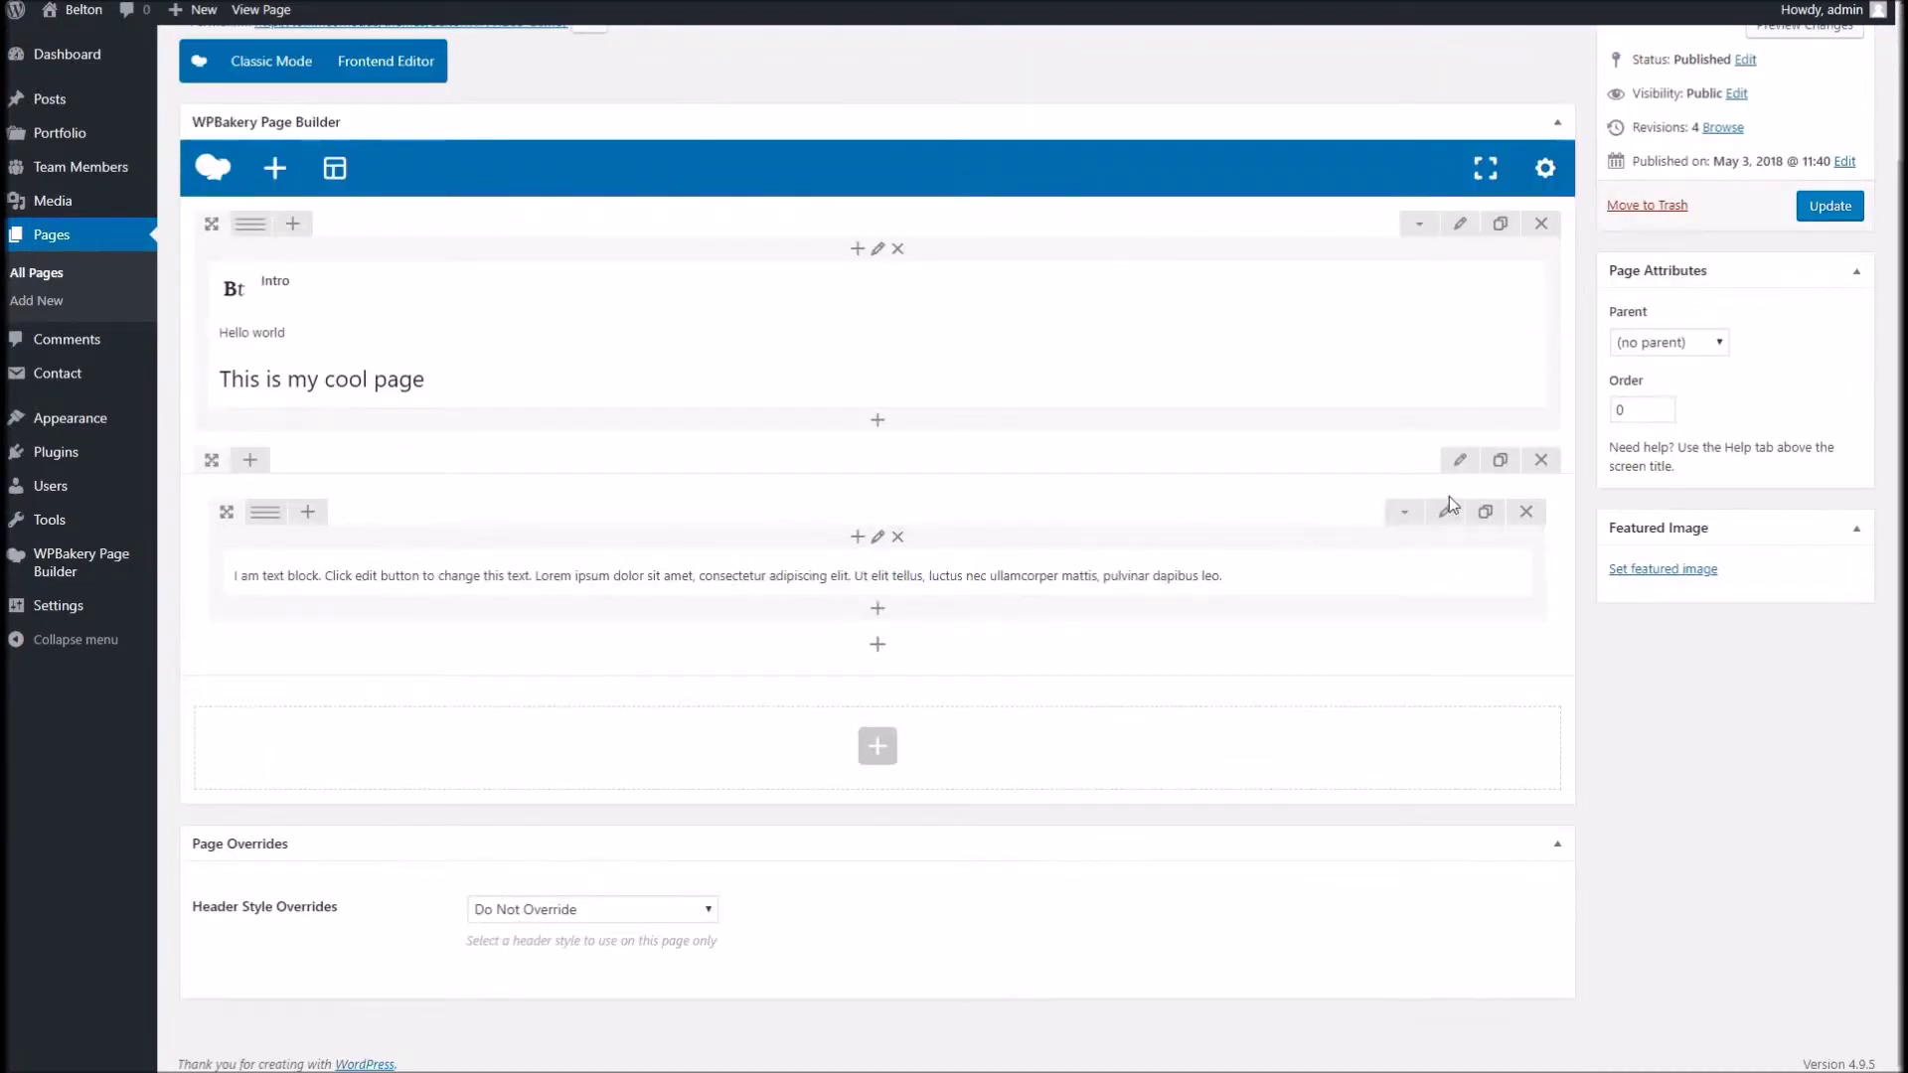
Clone the text row and give the copy the extra class name 'white'.
left_click(1503, 463)
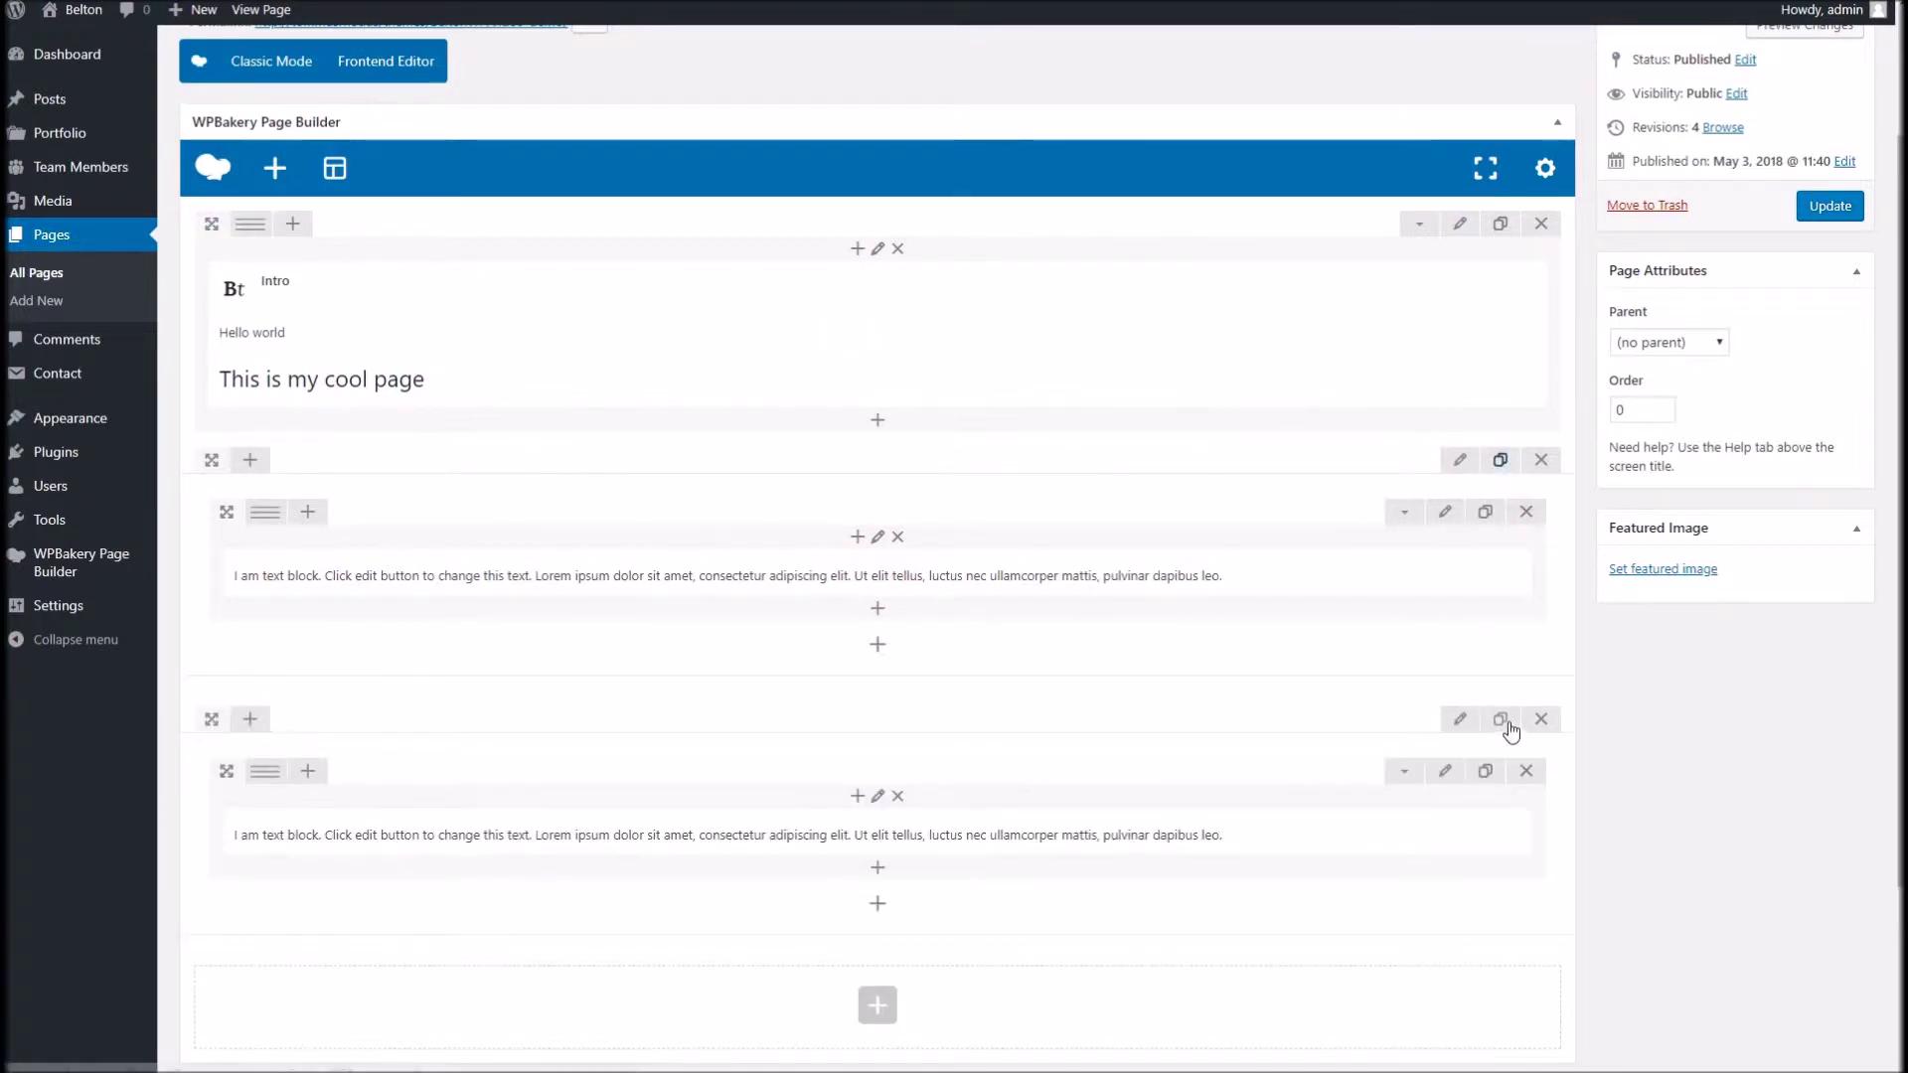
left_click(1460, 719)
scroll(1210, 589, "down", 4)
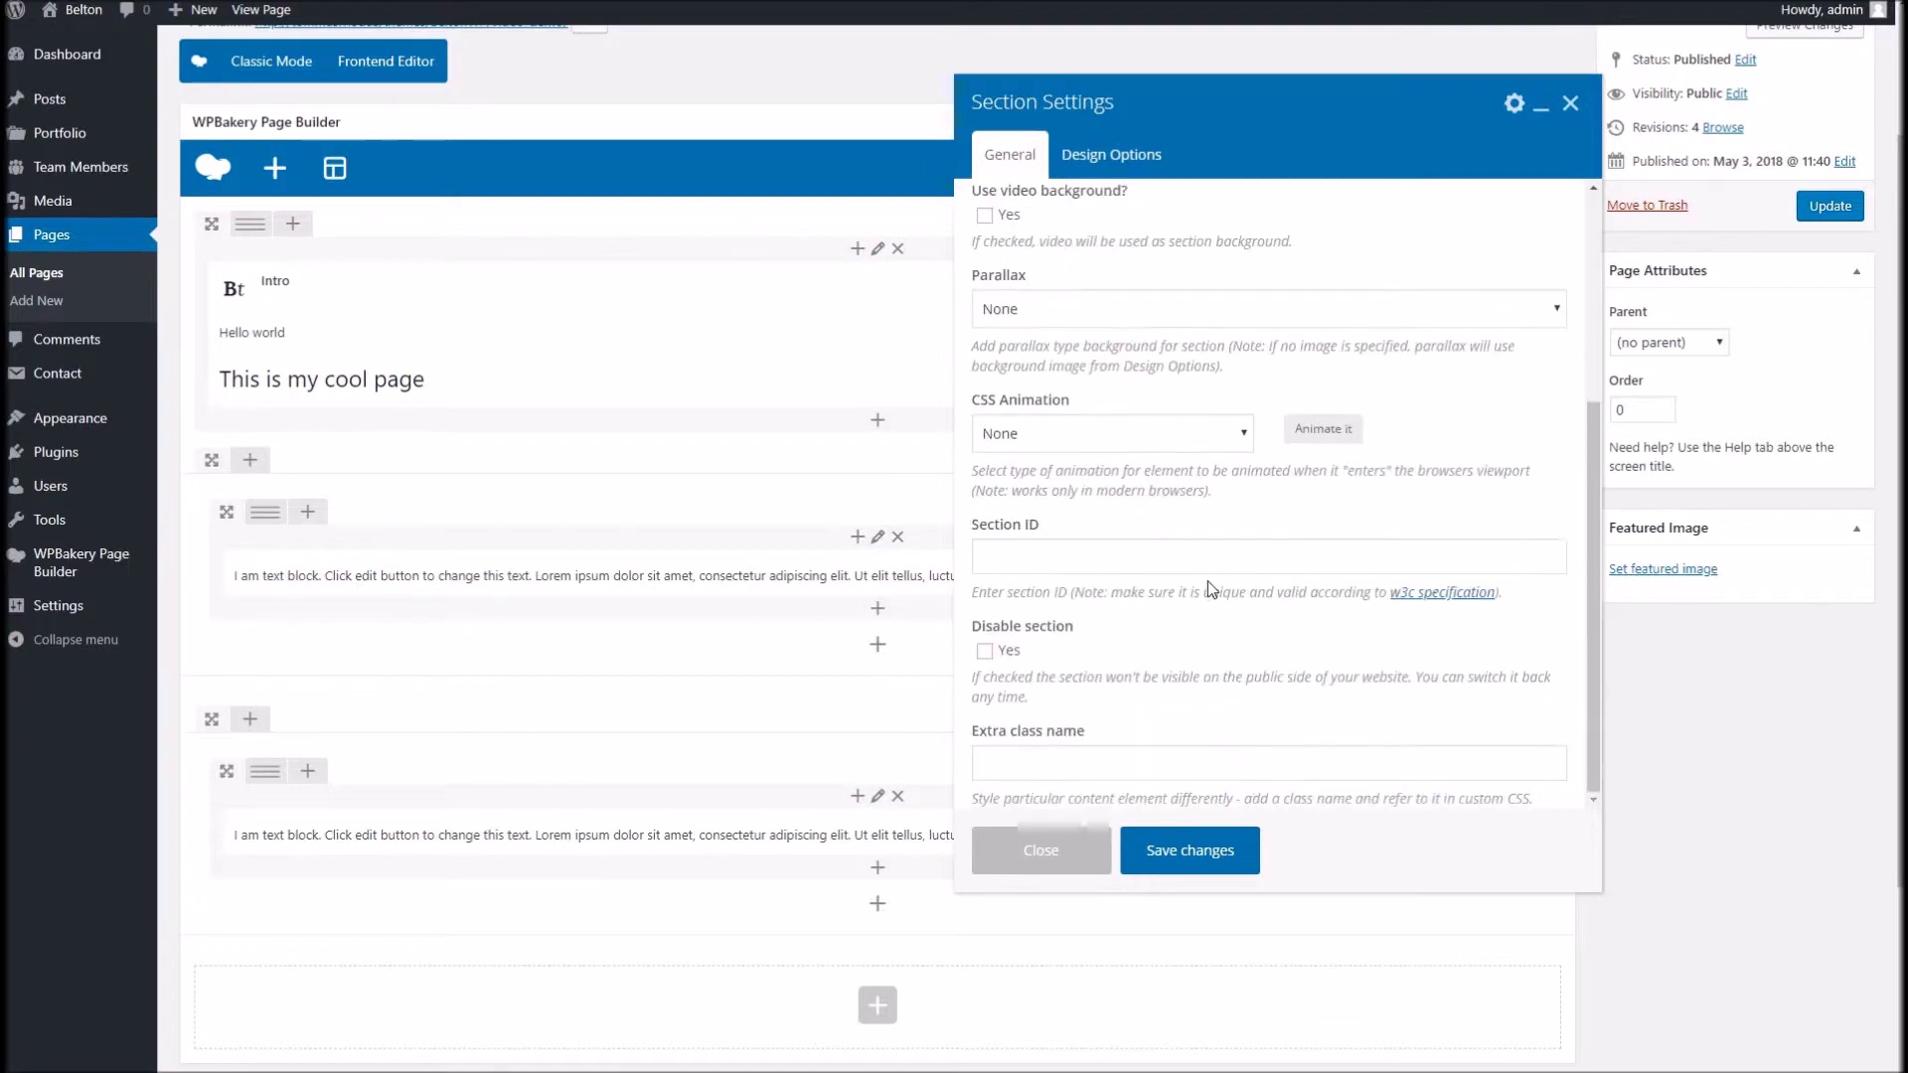
scroll(1090, 691, "down", 3)
left_click(1029, 770)
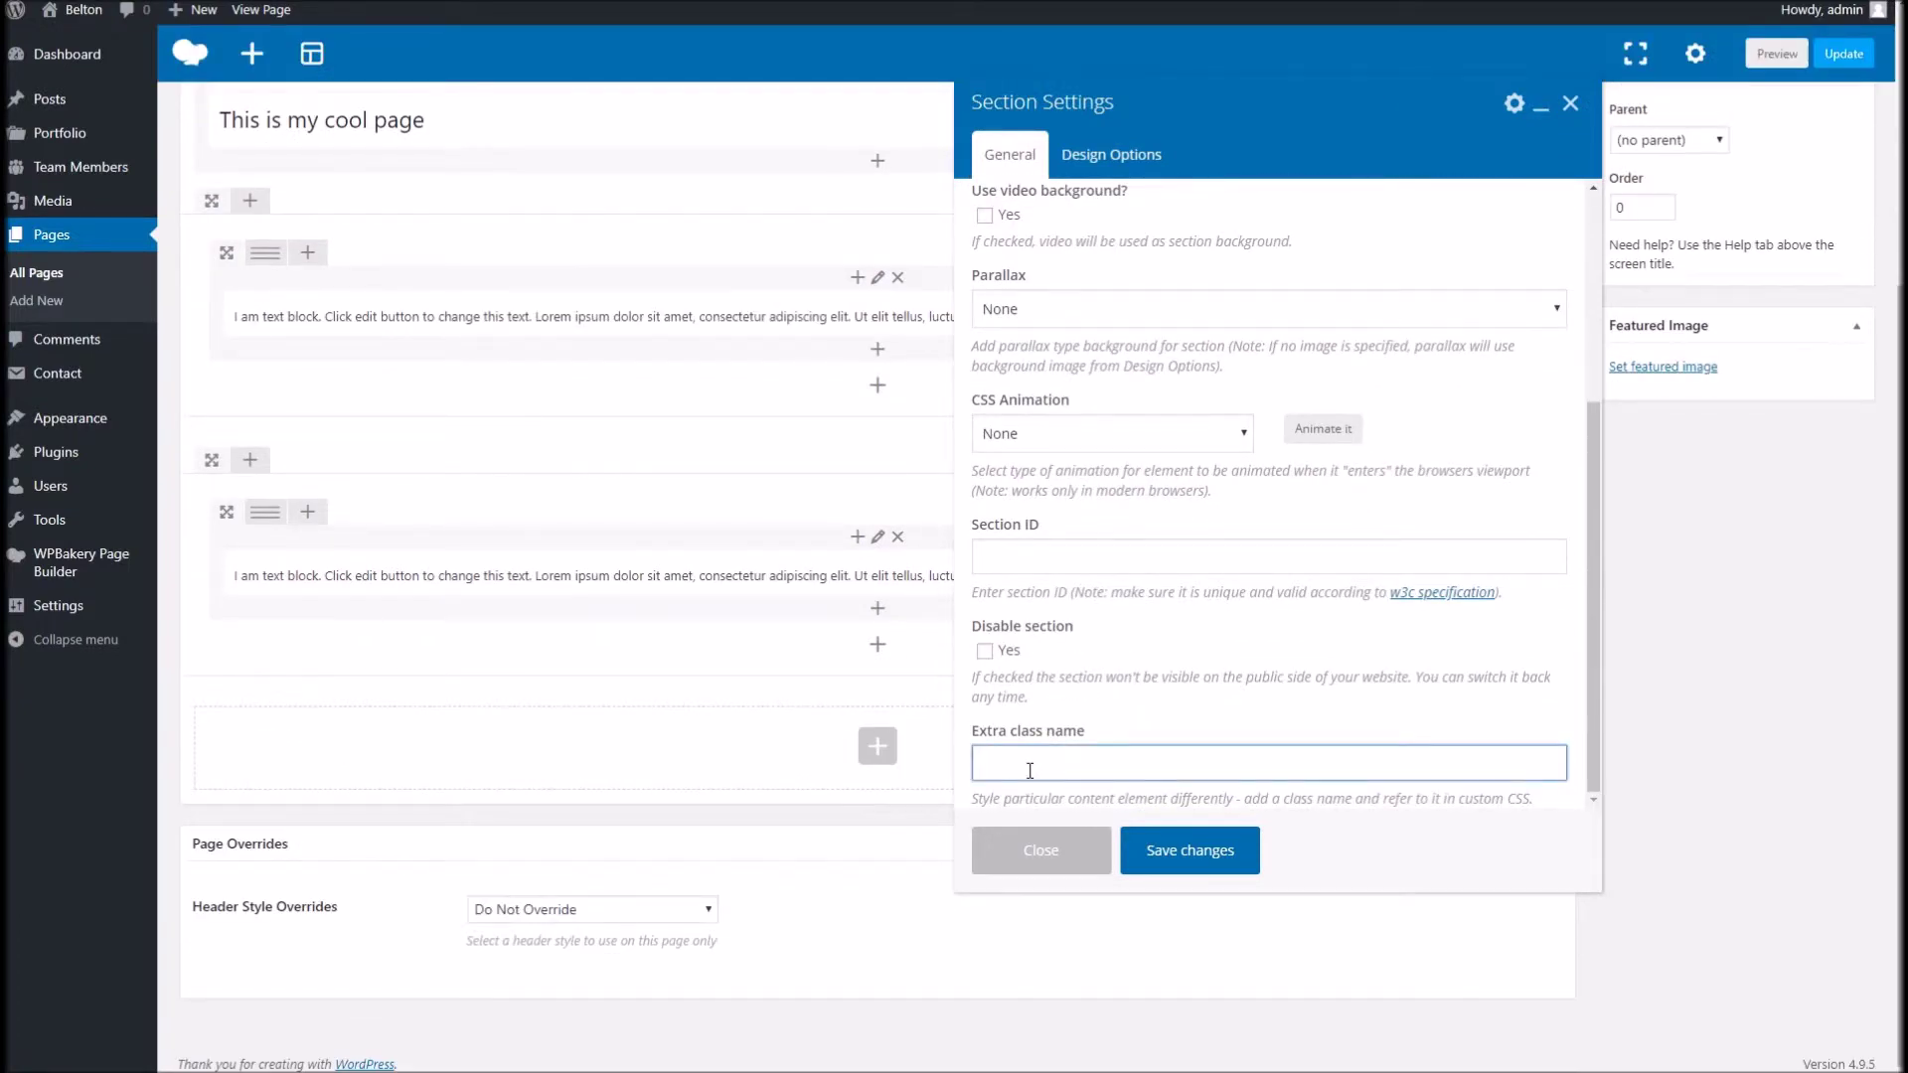
left_click(1193, 867)
Update the page and view the result on the live site.
left_click(1843, 54)
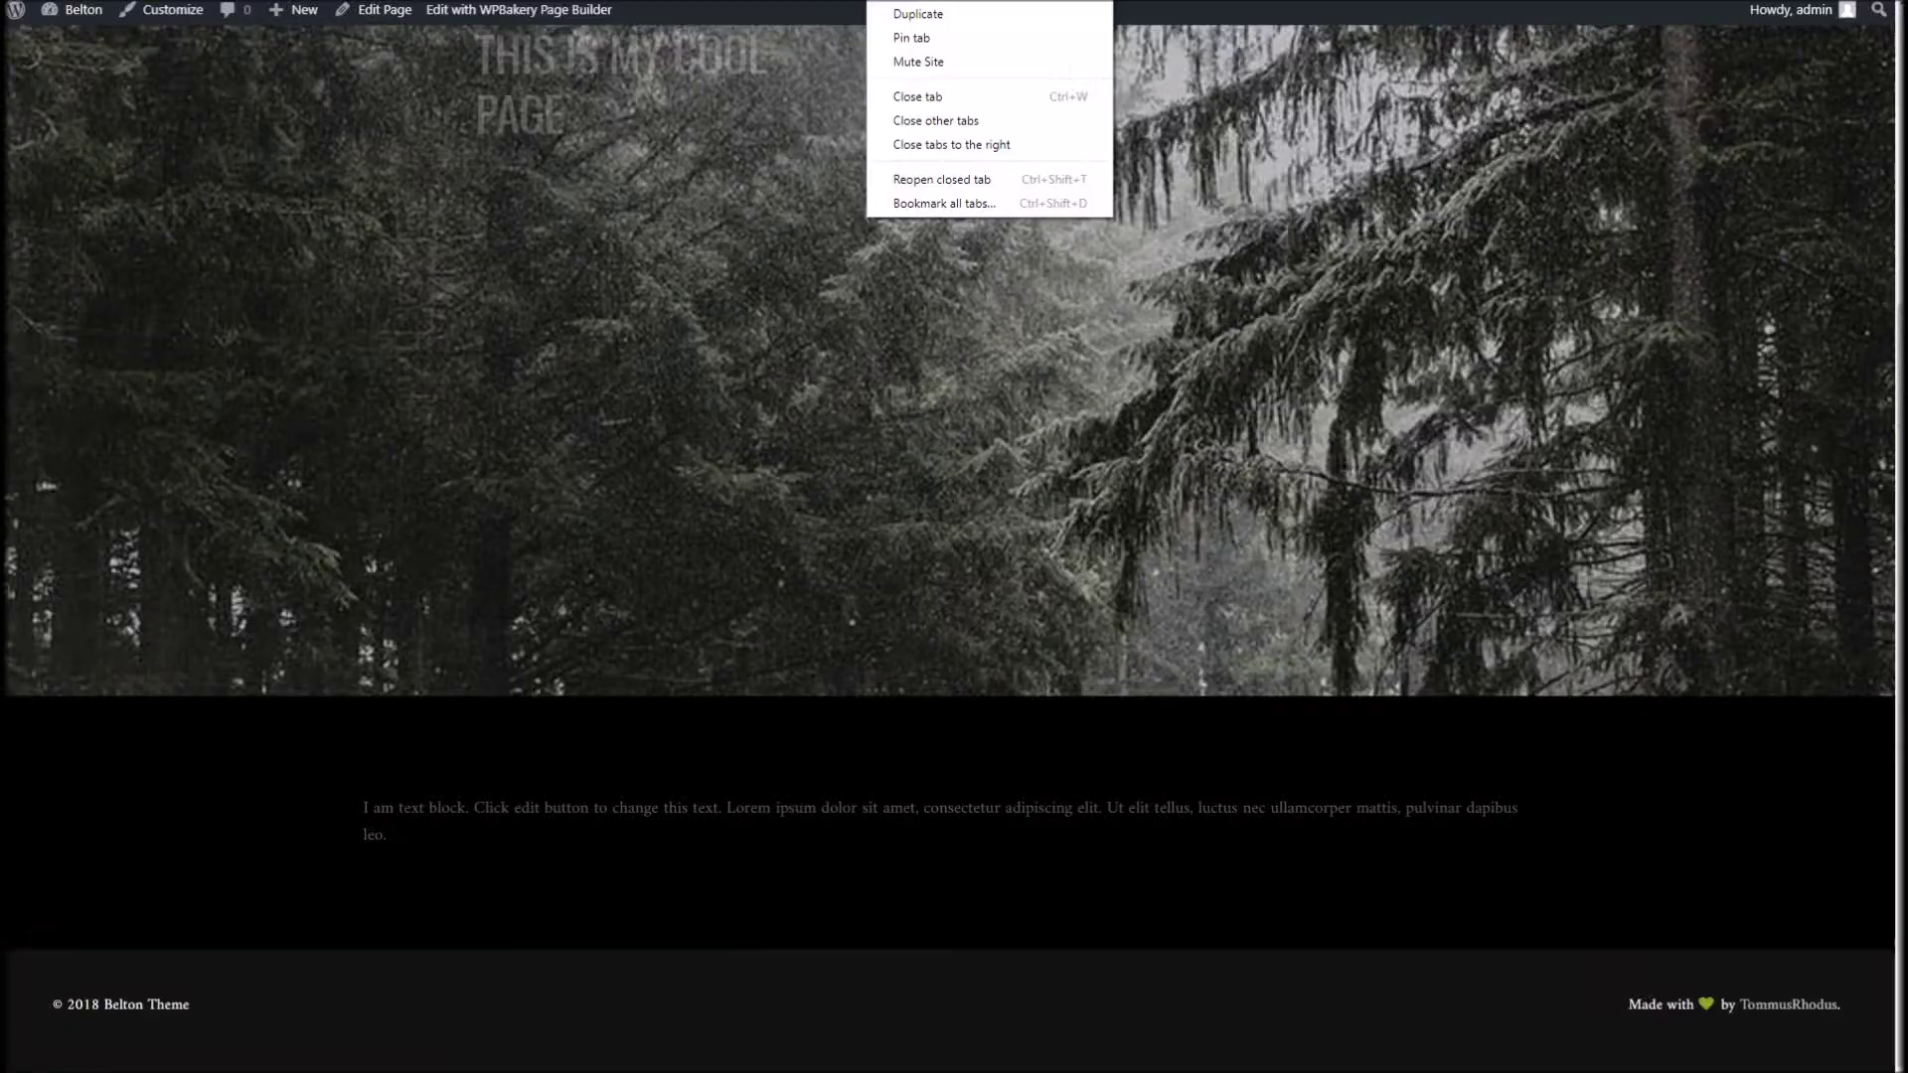
left_click(1014, 155)
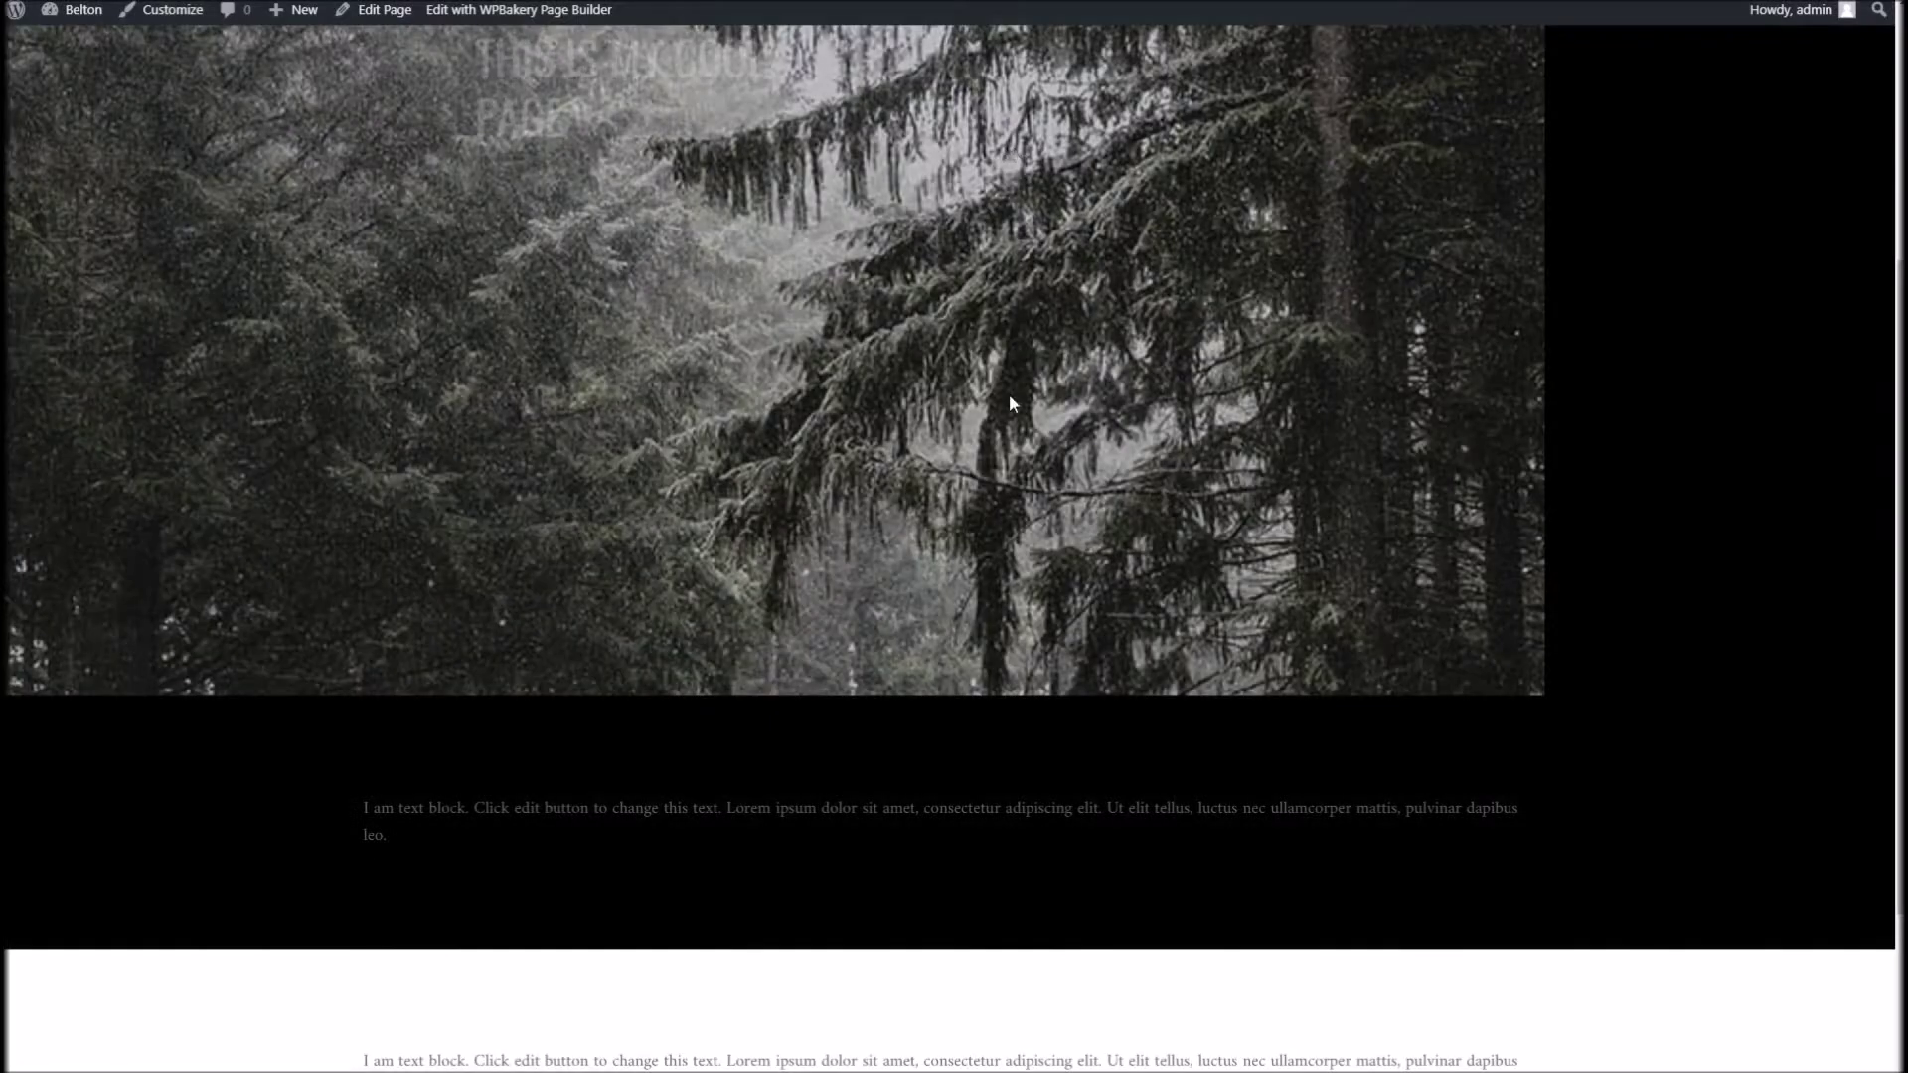
scroll(1011, 462, "down", 3)
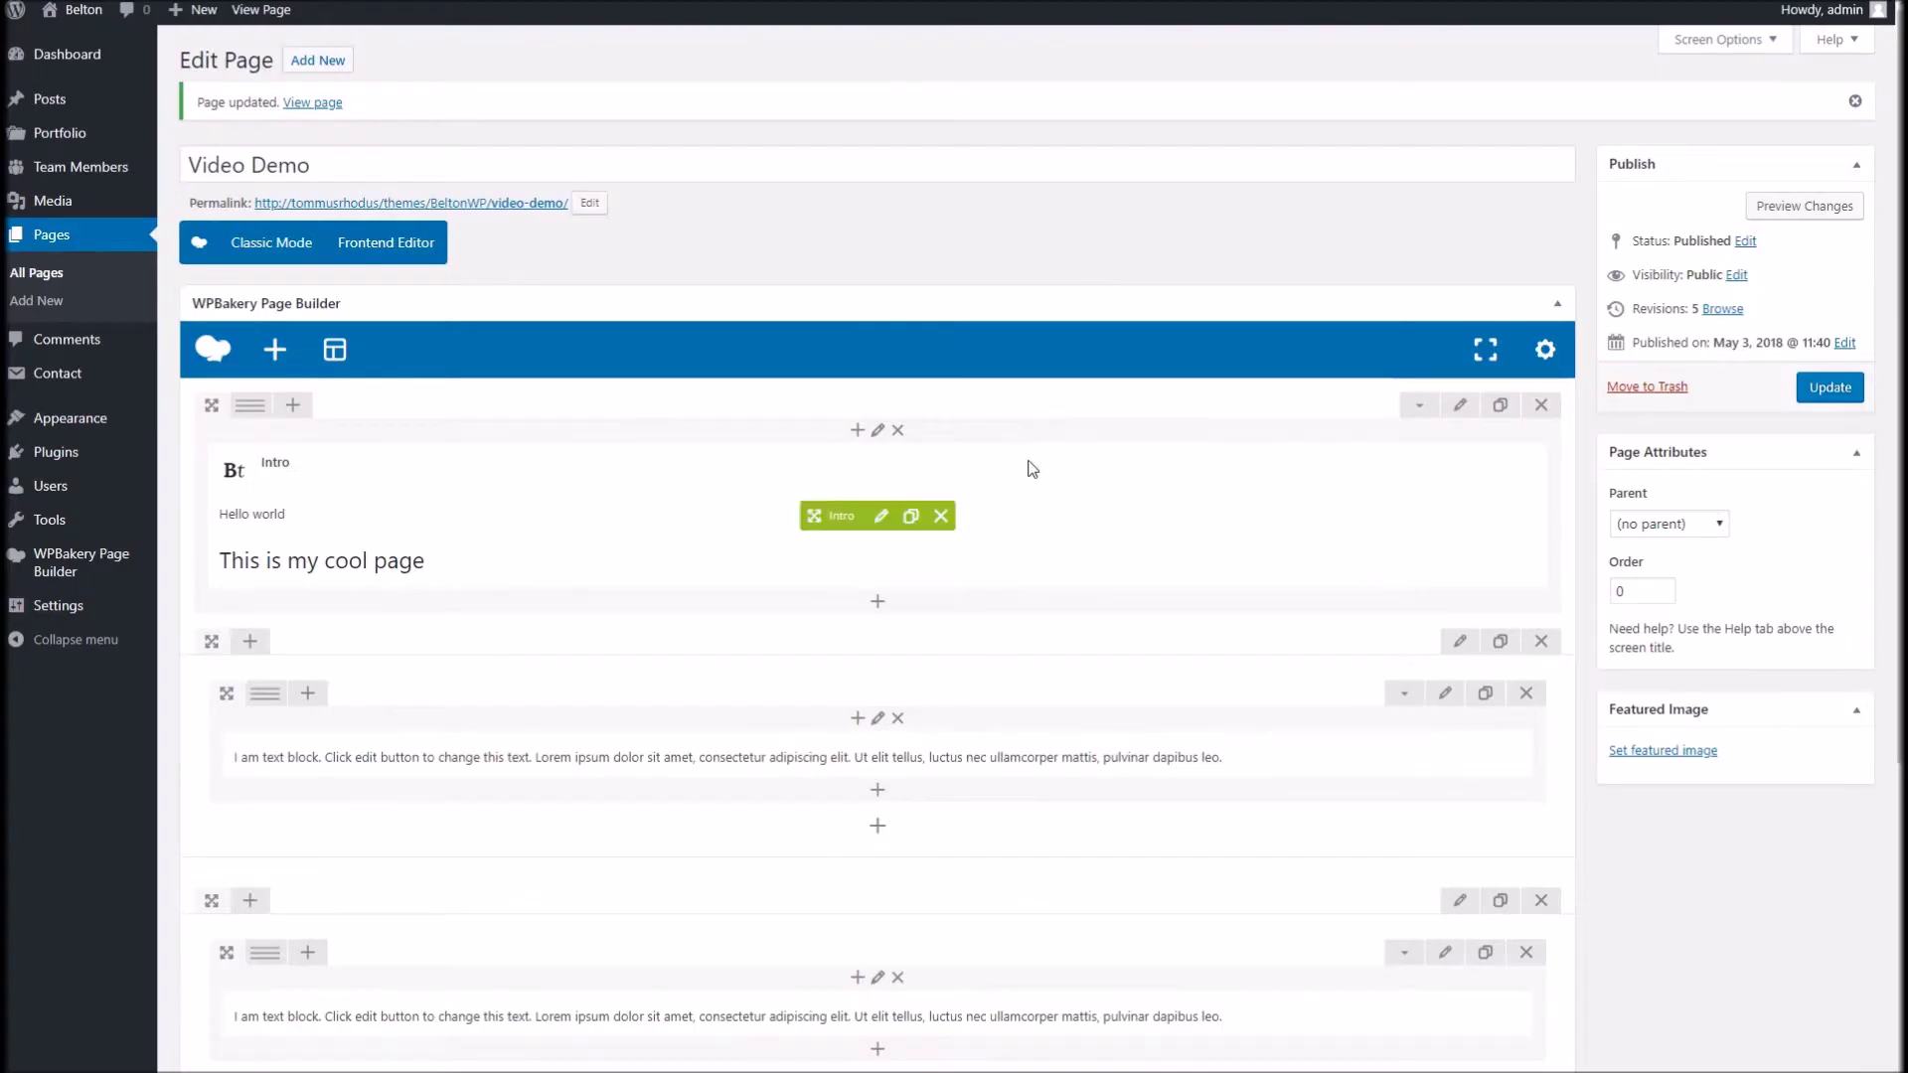
Duplicate the text row and give the copy a light grey #f4f4f4 background.
scroll(1043, 467, "down", 5)
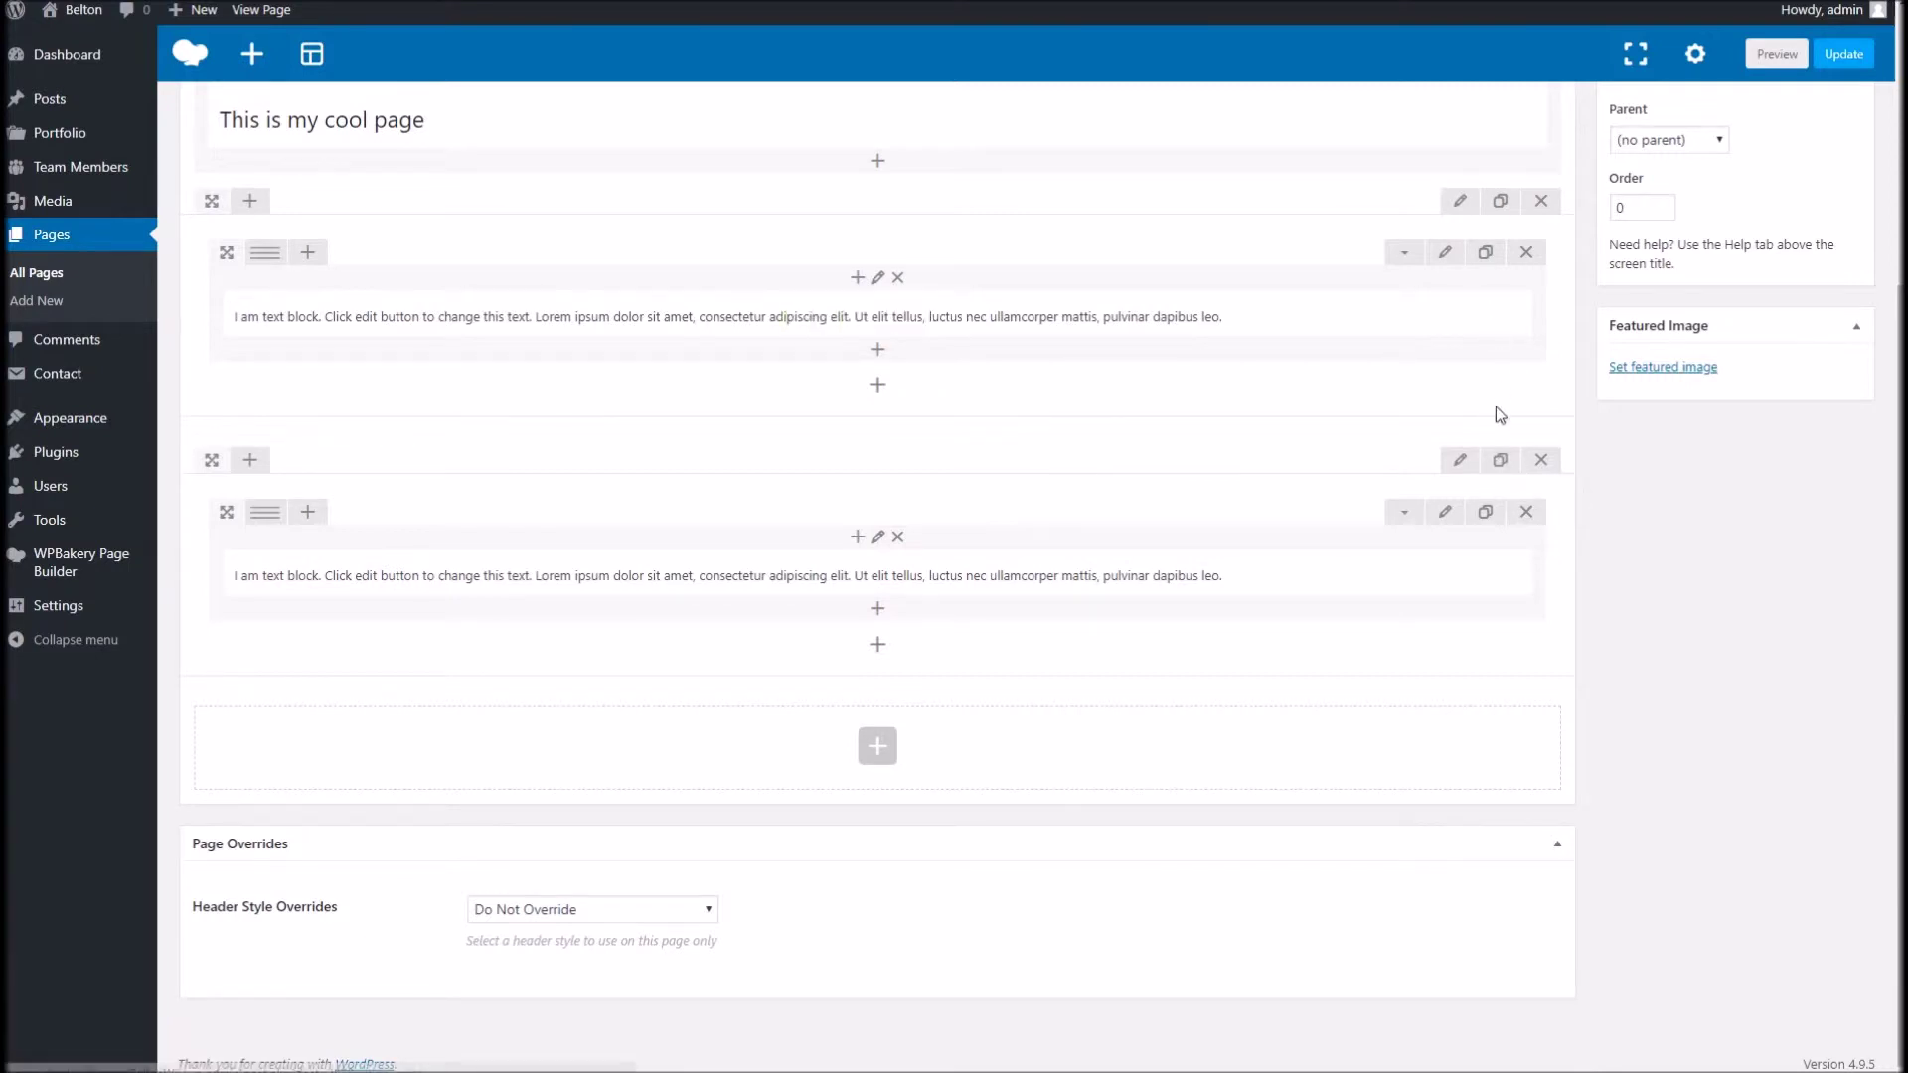
left_click(1499, 462)
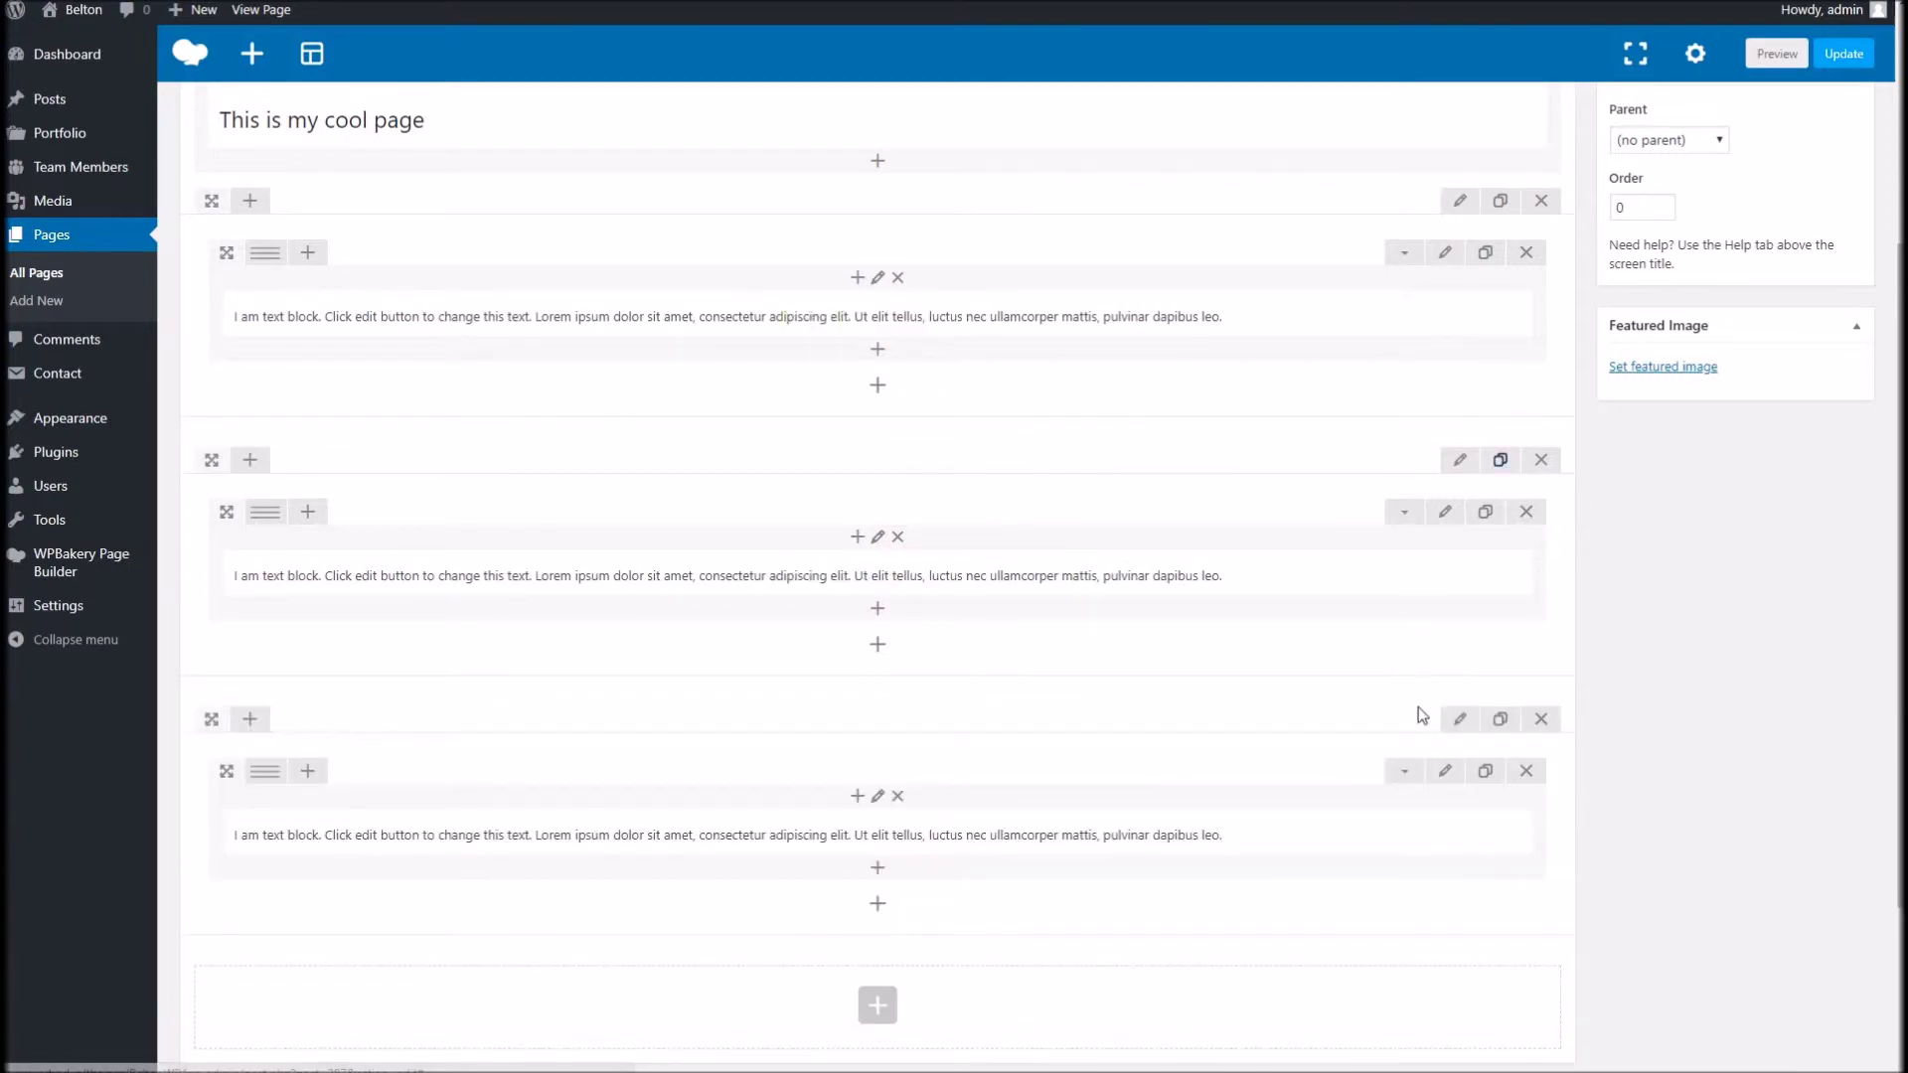
scroll(1418, 715, "down", 2)
left_click(1458, 521)
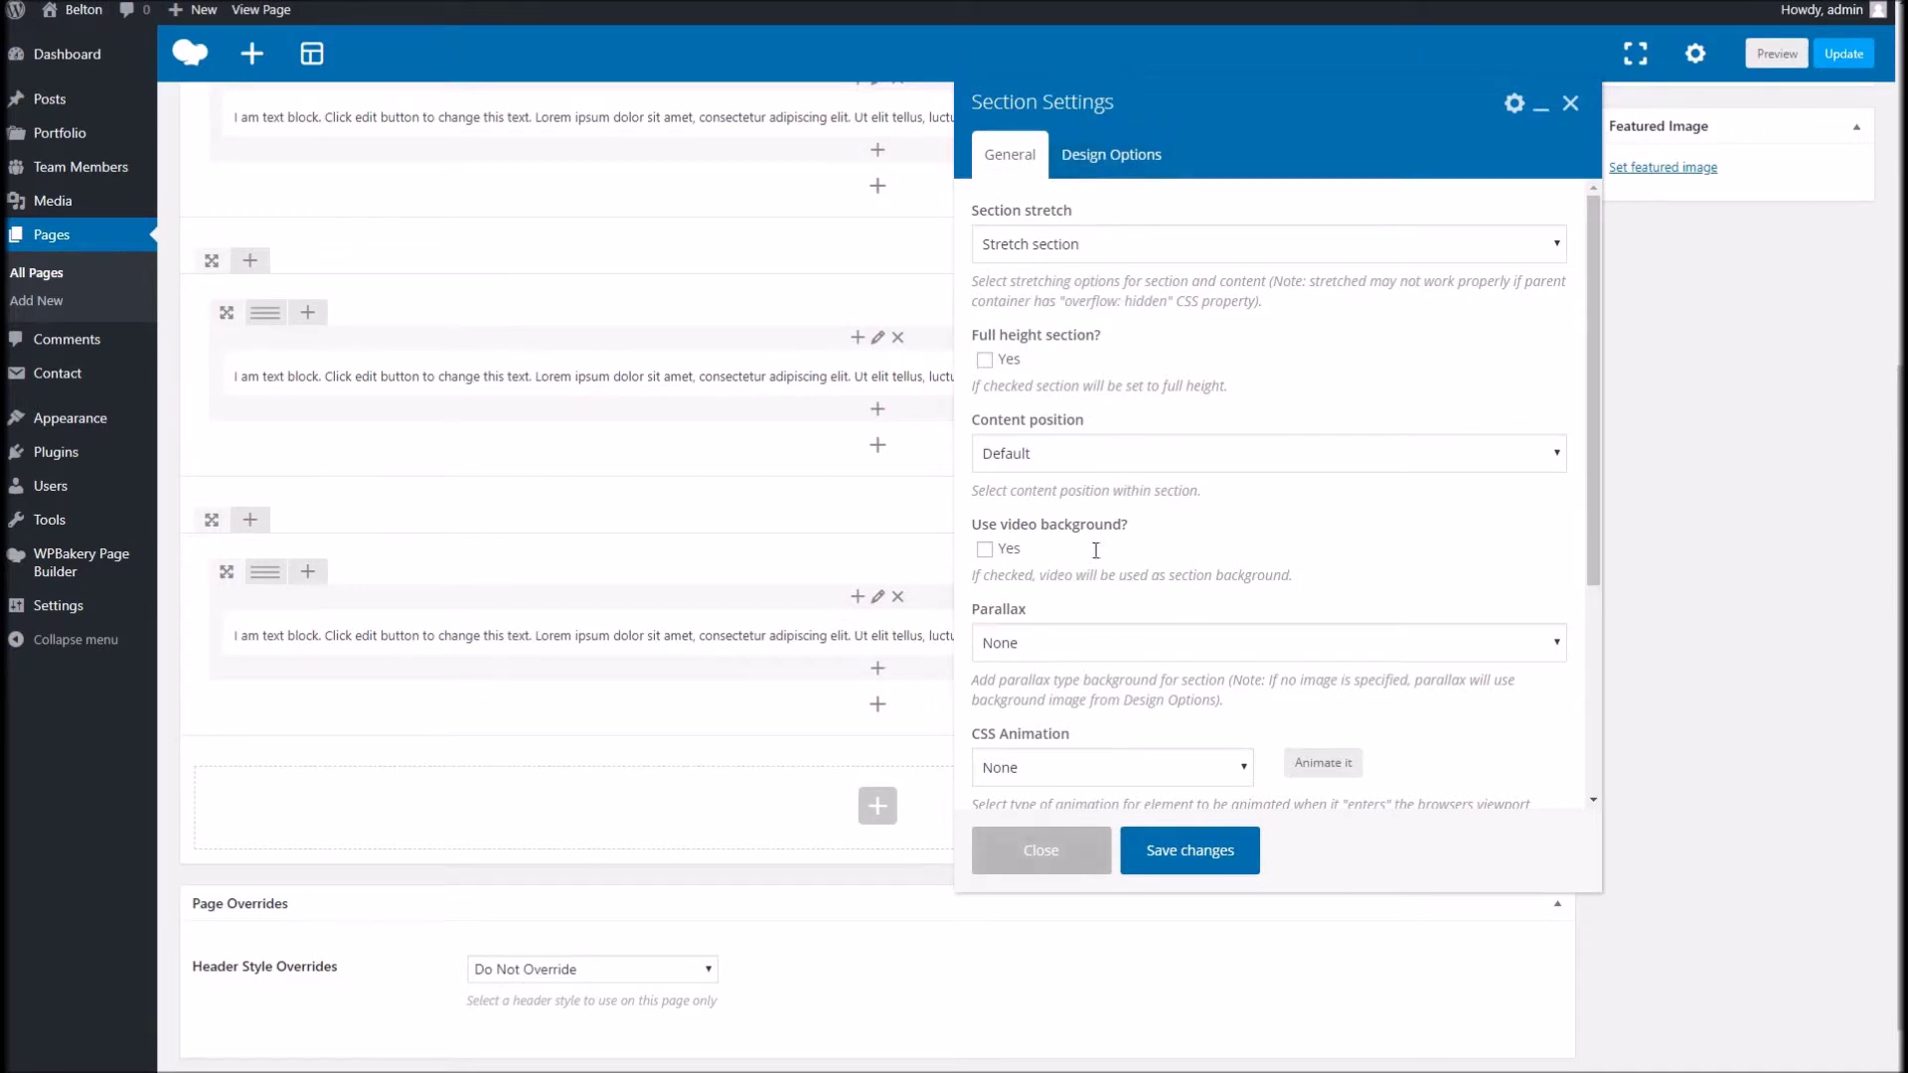
left_click(1142, 159)
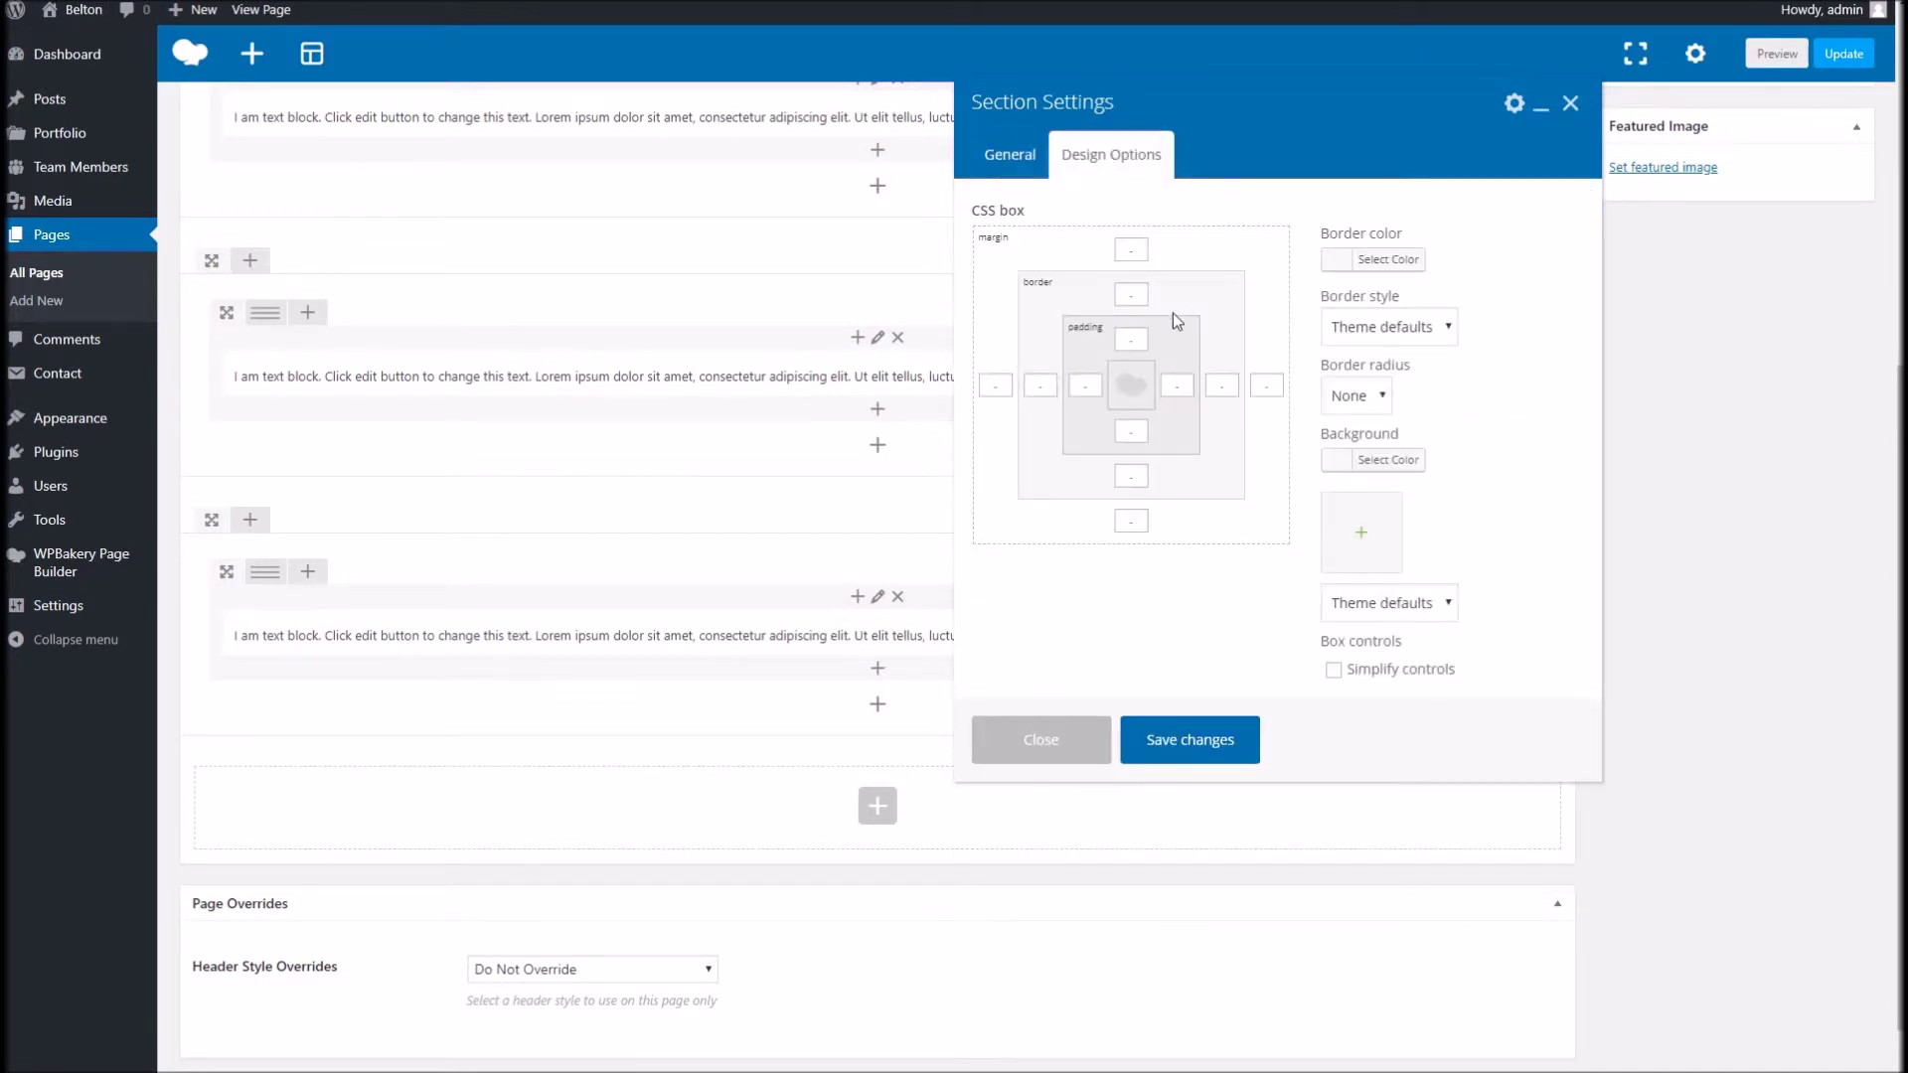
left_click(1376, 459)
left_click(1347, 718)
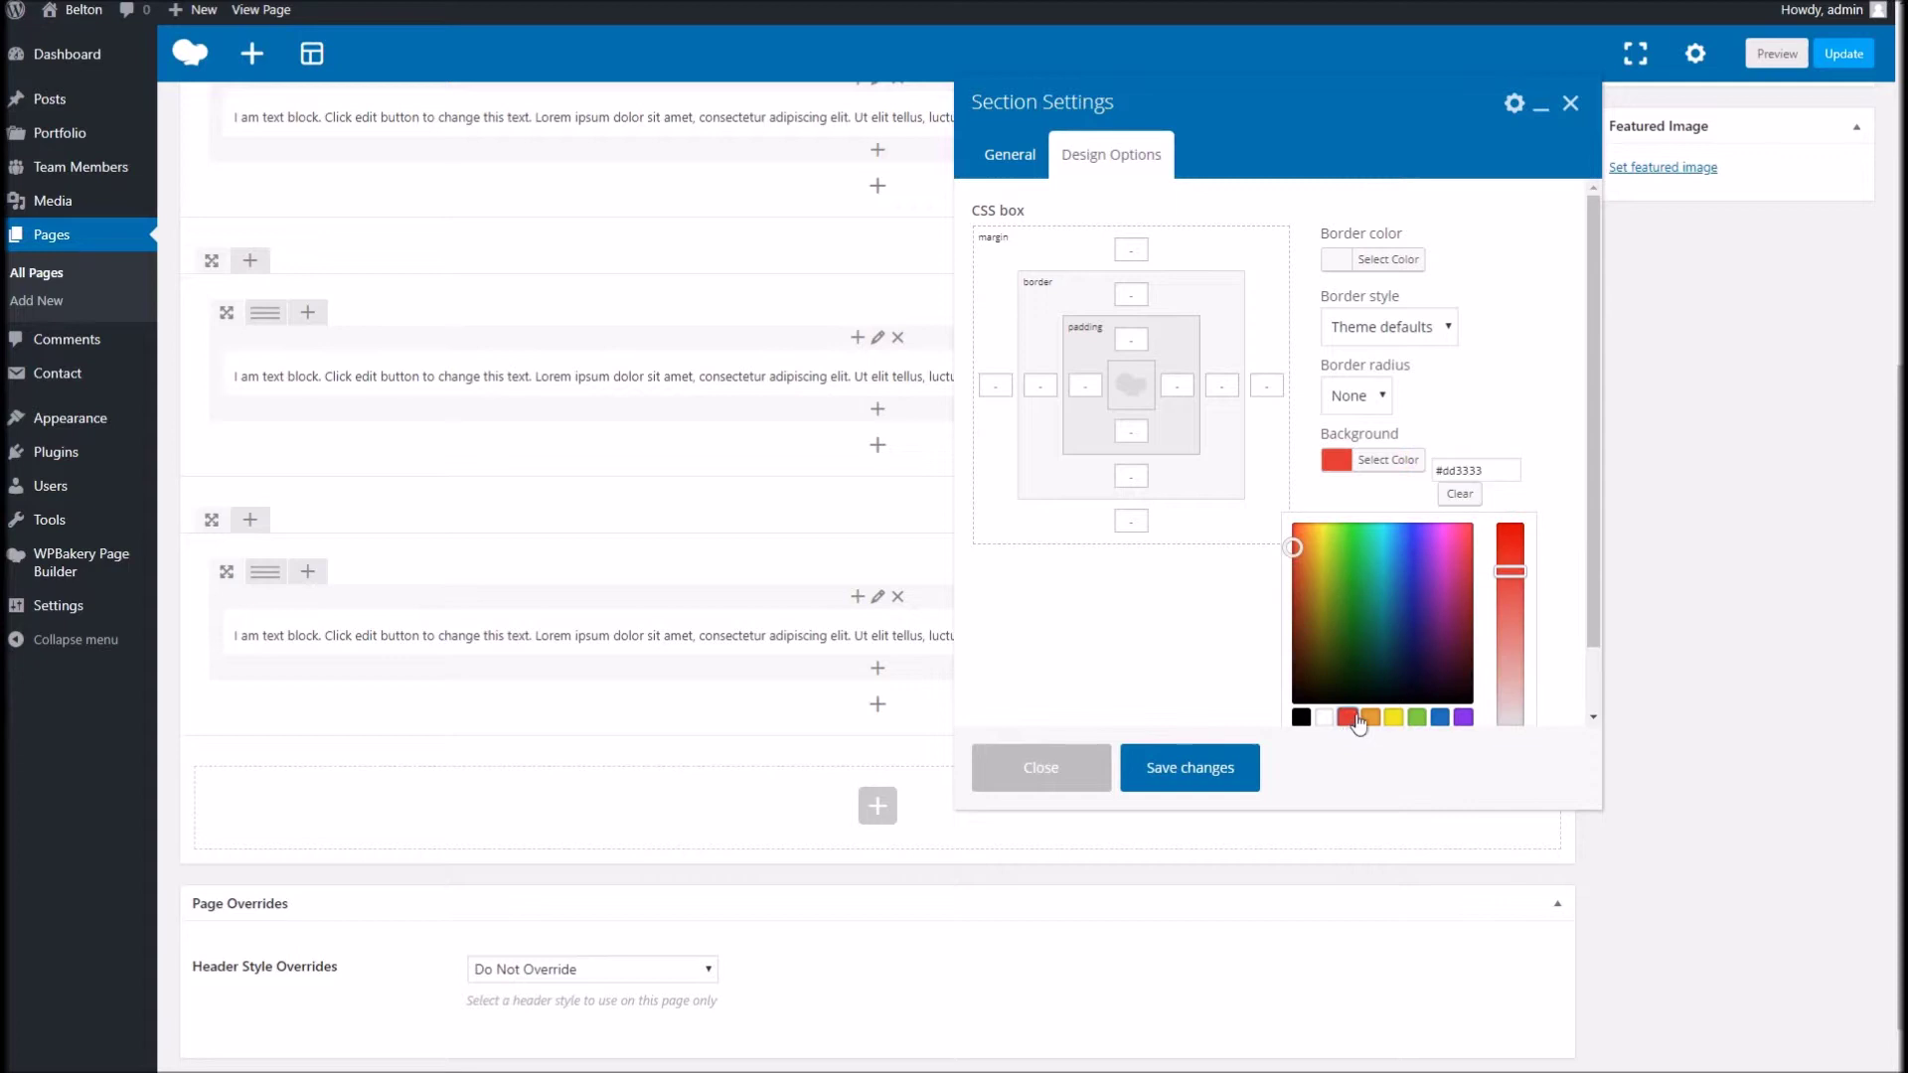
left_click(1390, 718)
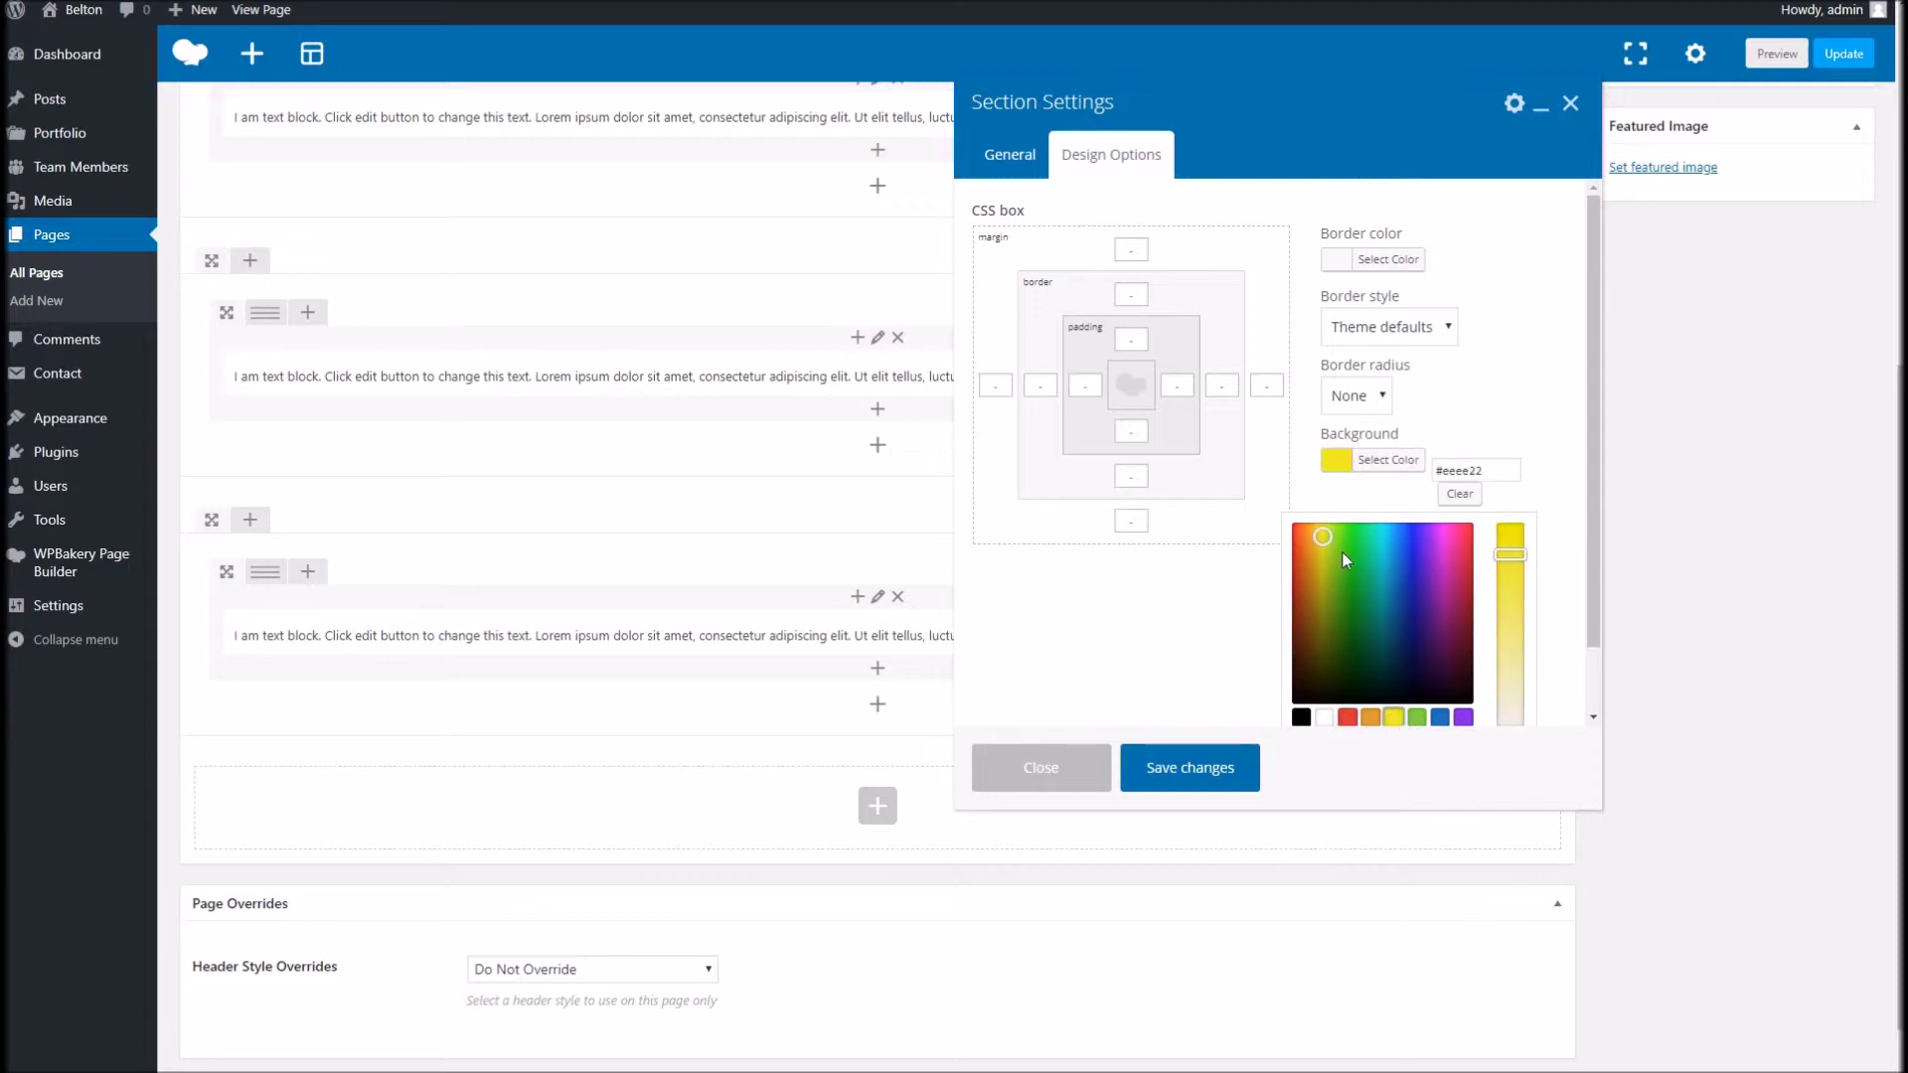
left_click(1328, 720)
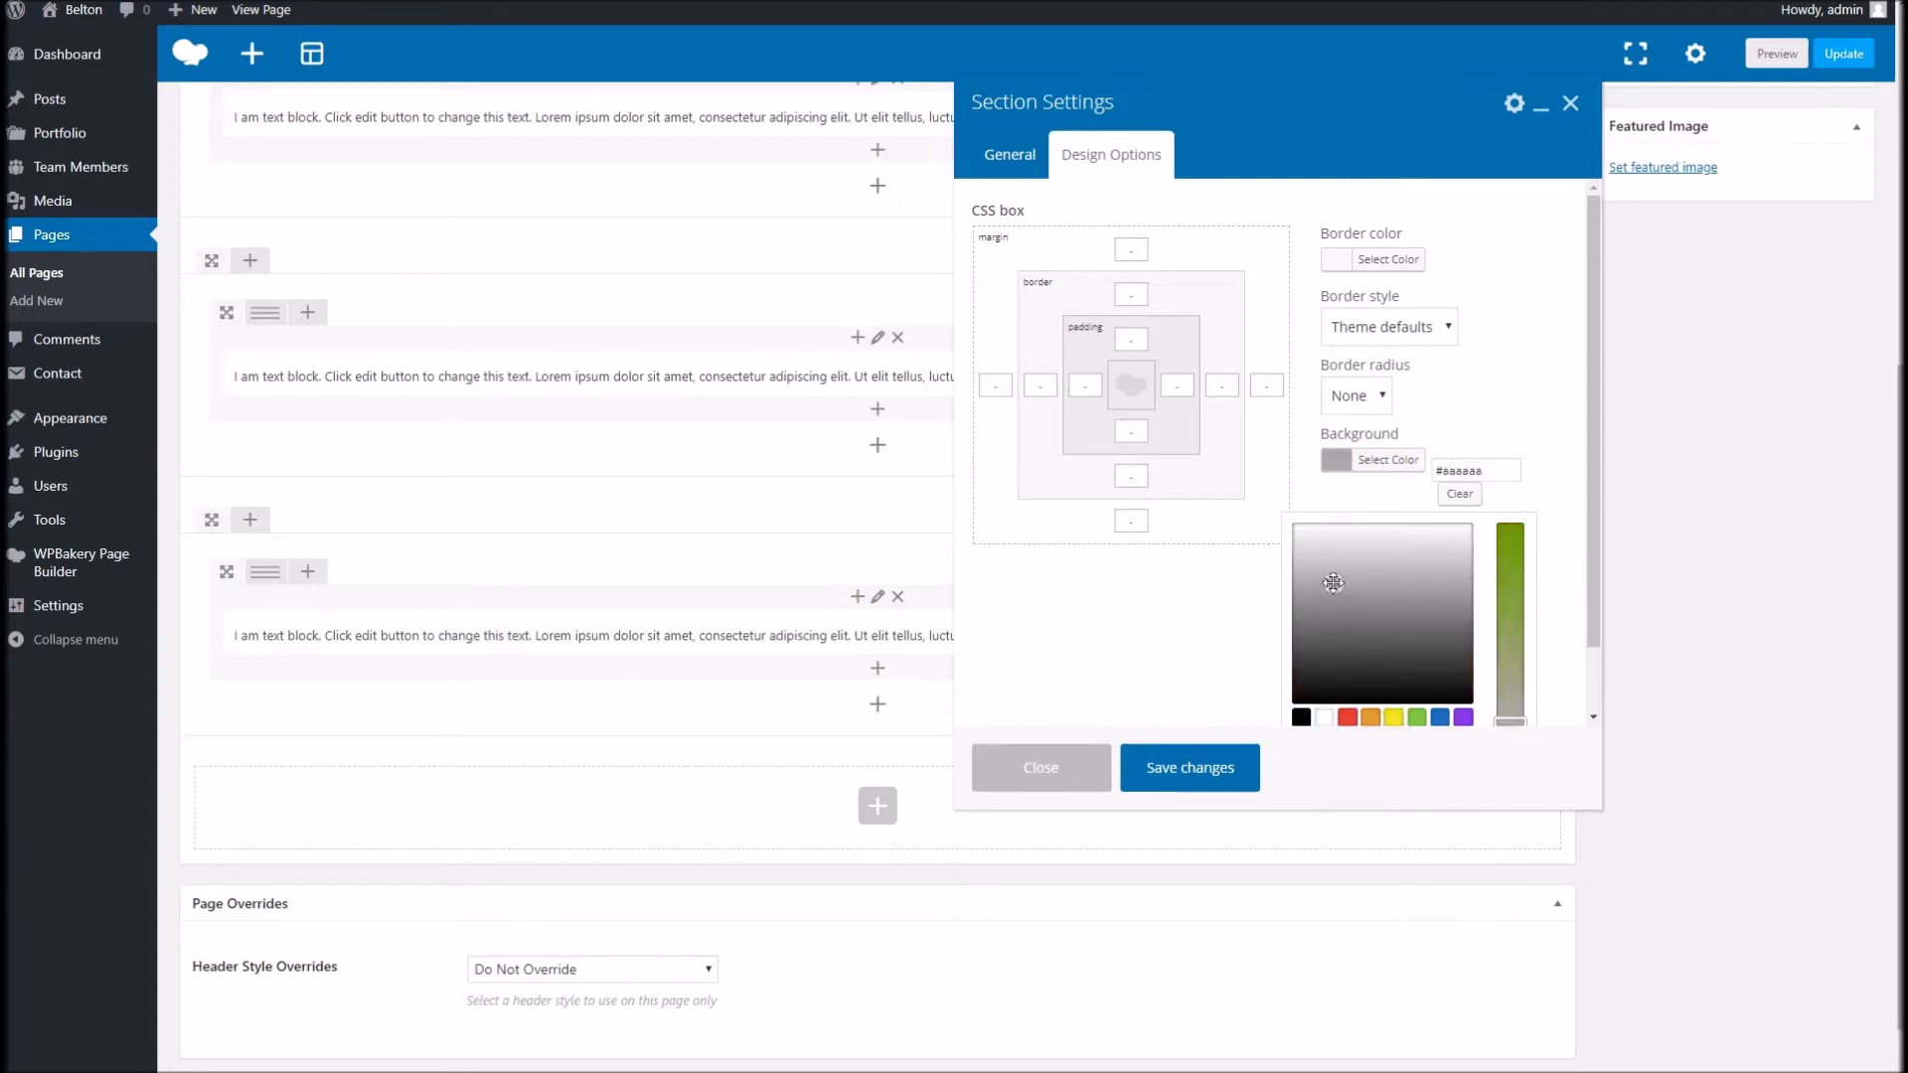
left_click(1287, 530)
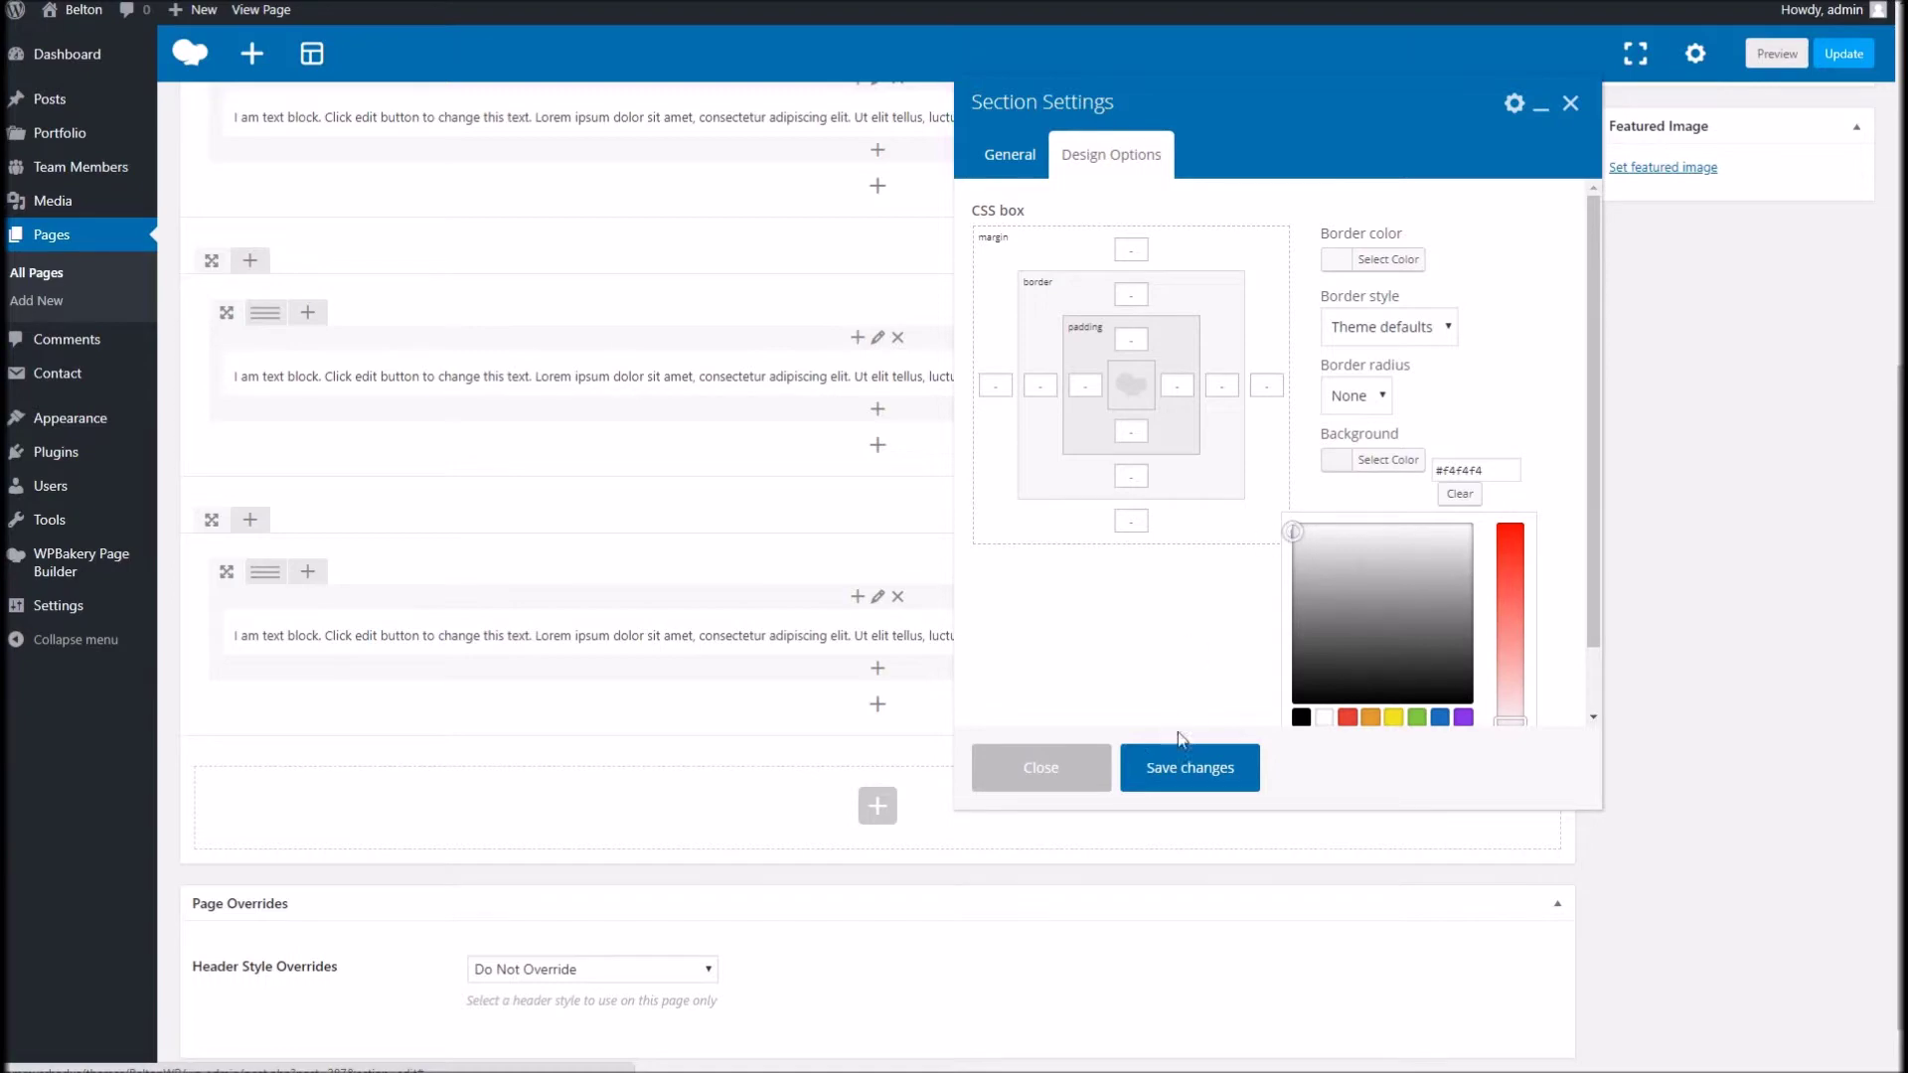
left_click(1189, 767)
Update the page and refresh the live Video Demo page.
left_click(1833, 55)
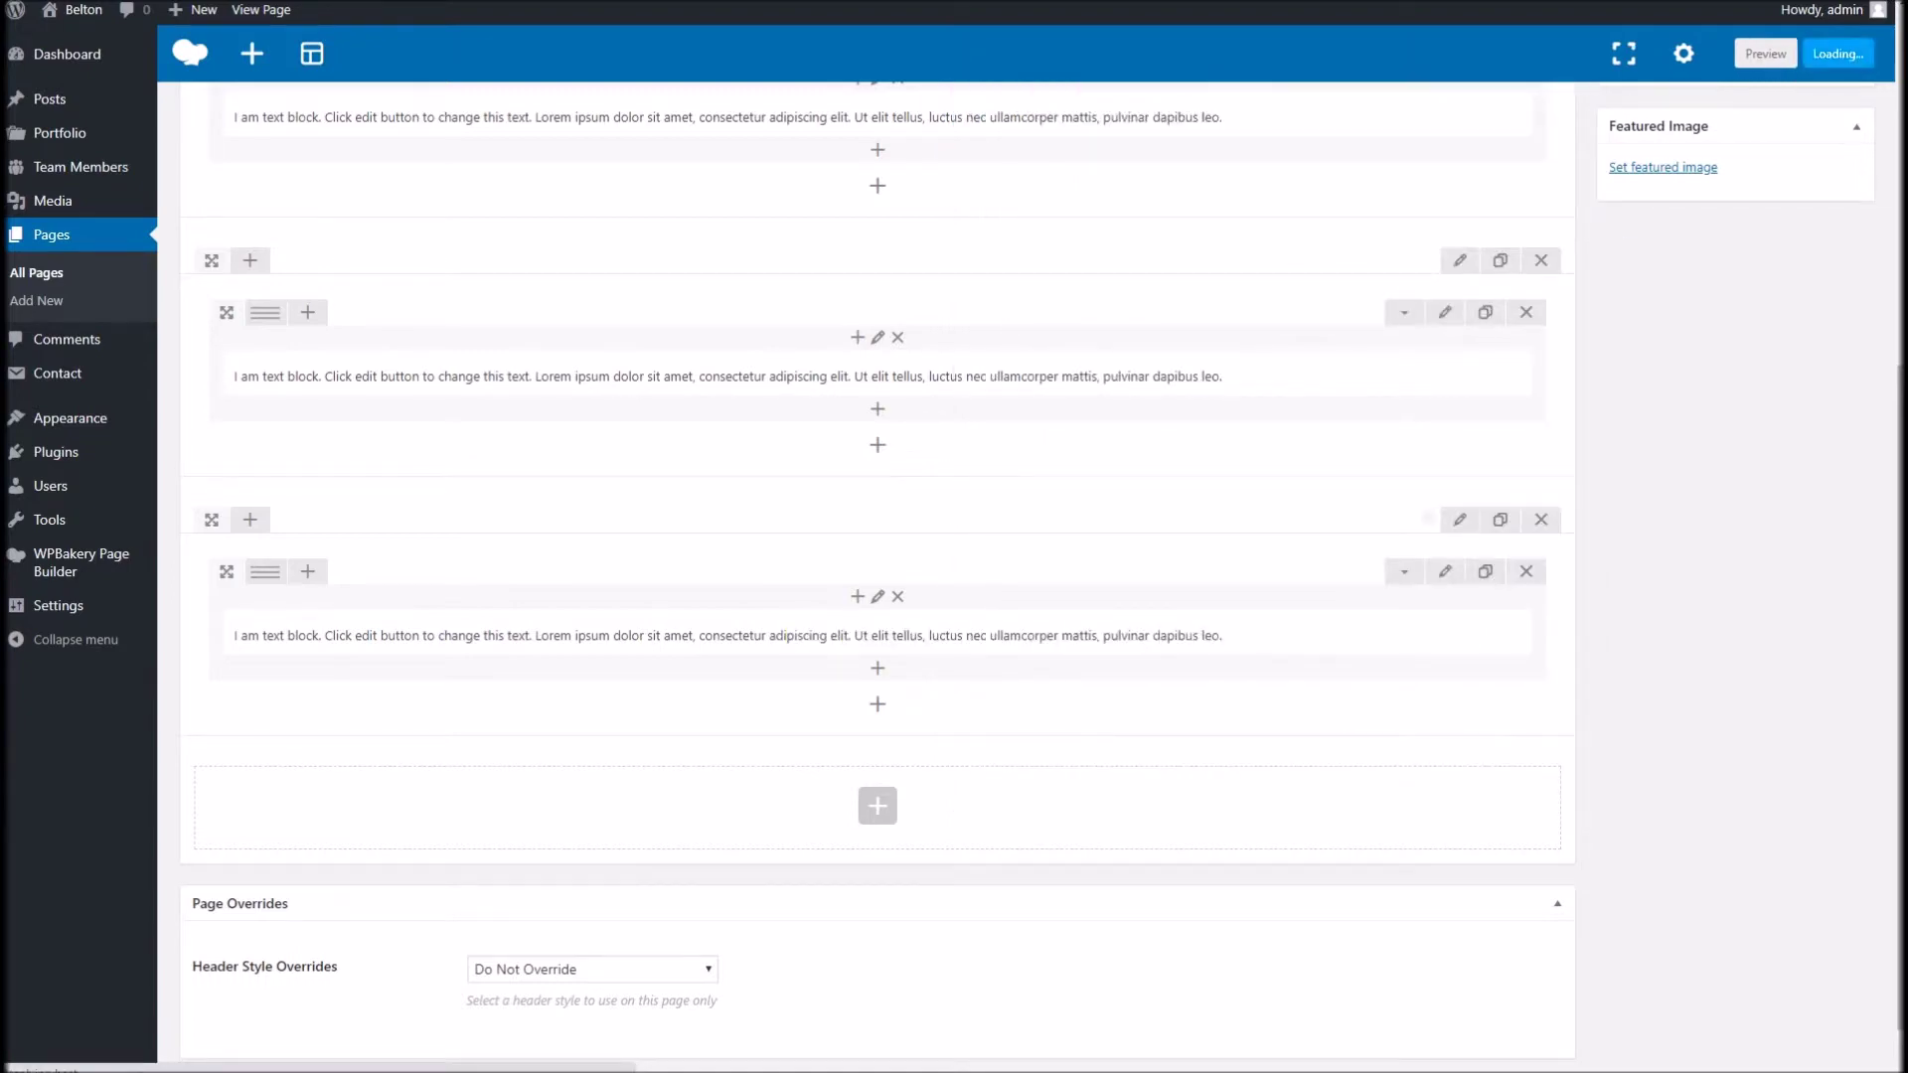
key("ctrl+Tab")
key("F5")
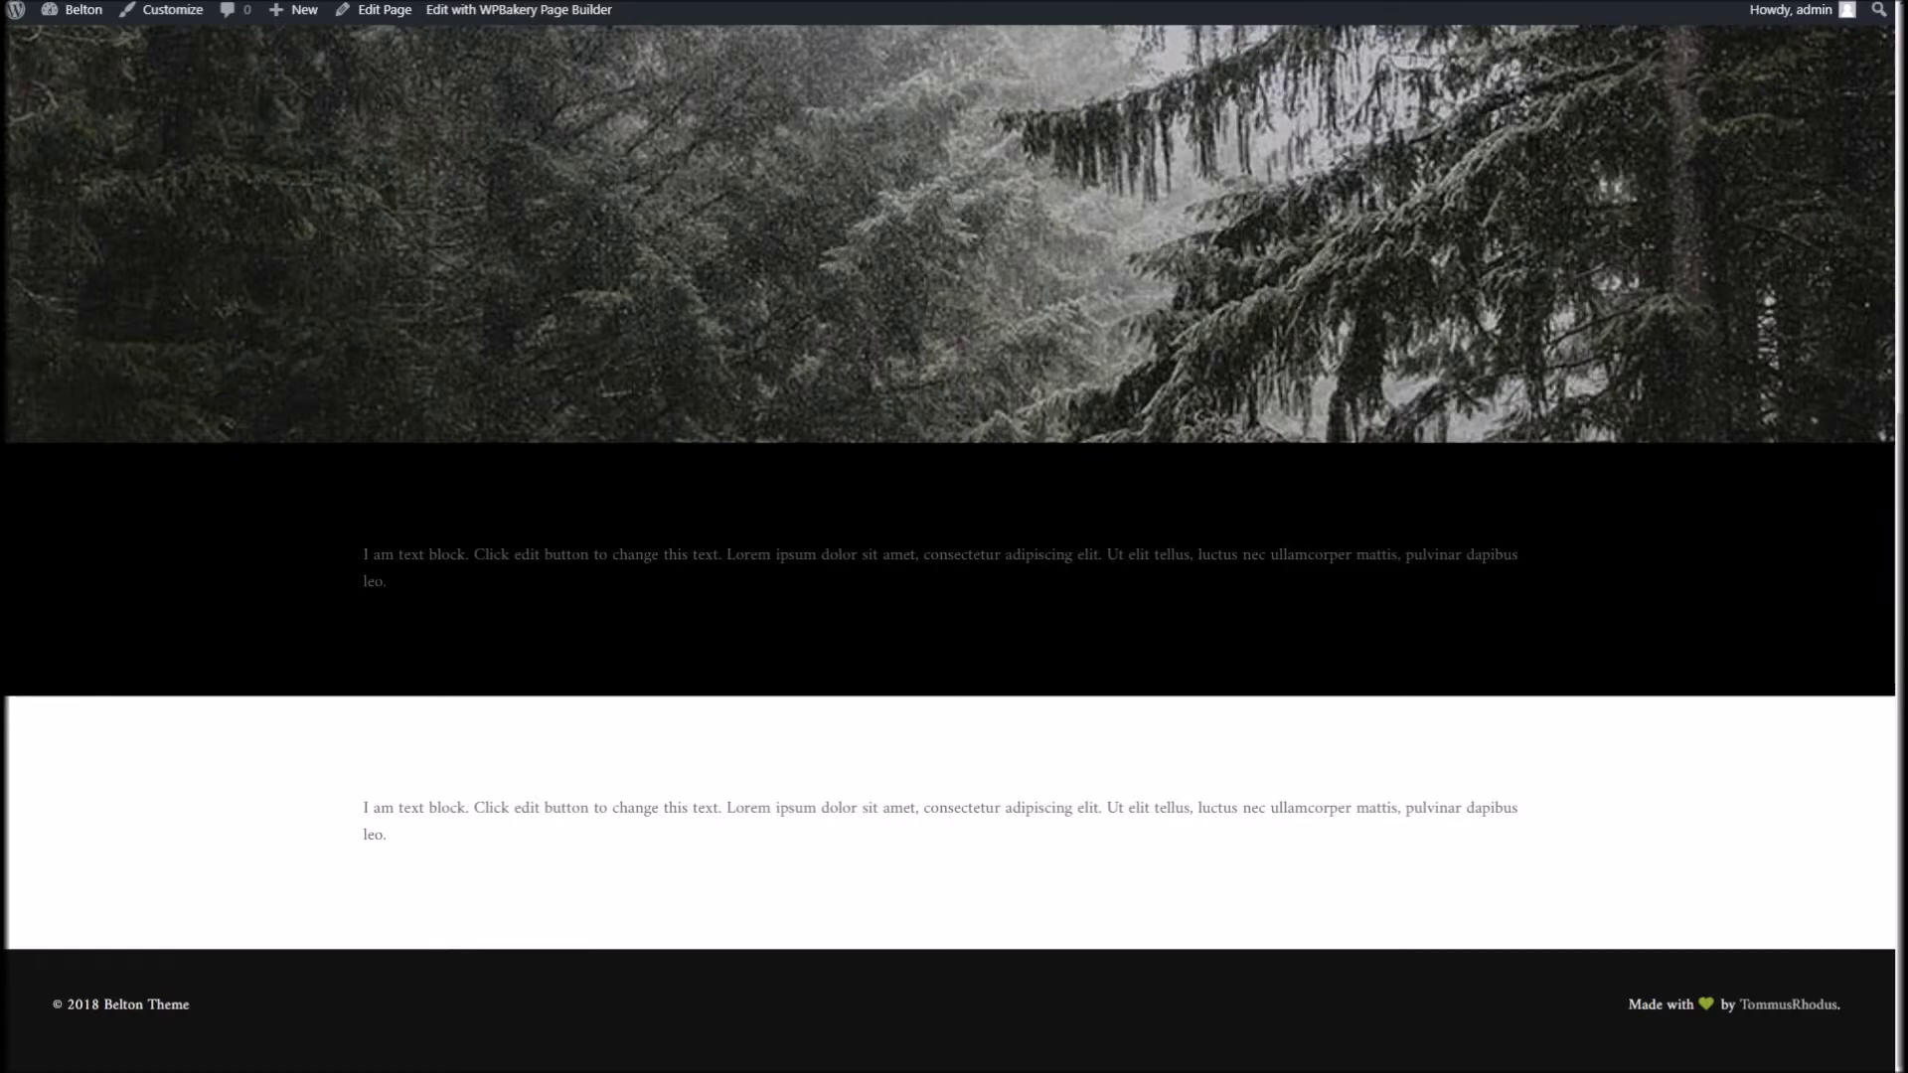
right_click(855, 1)
Reload the live page and scroll through the new light grey third text section.
left_click(896, 15)
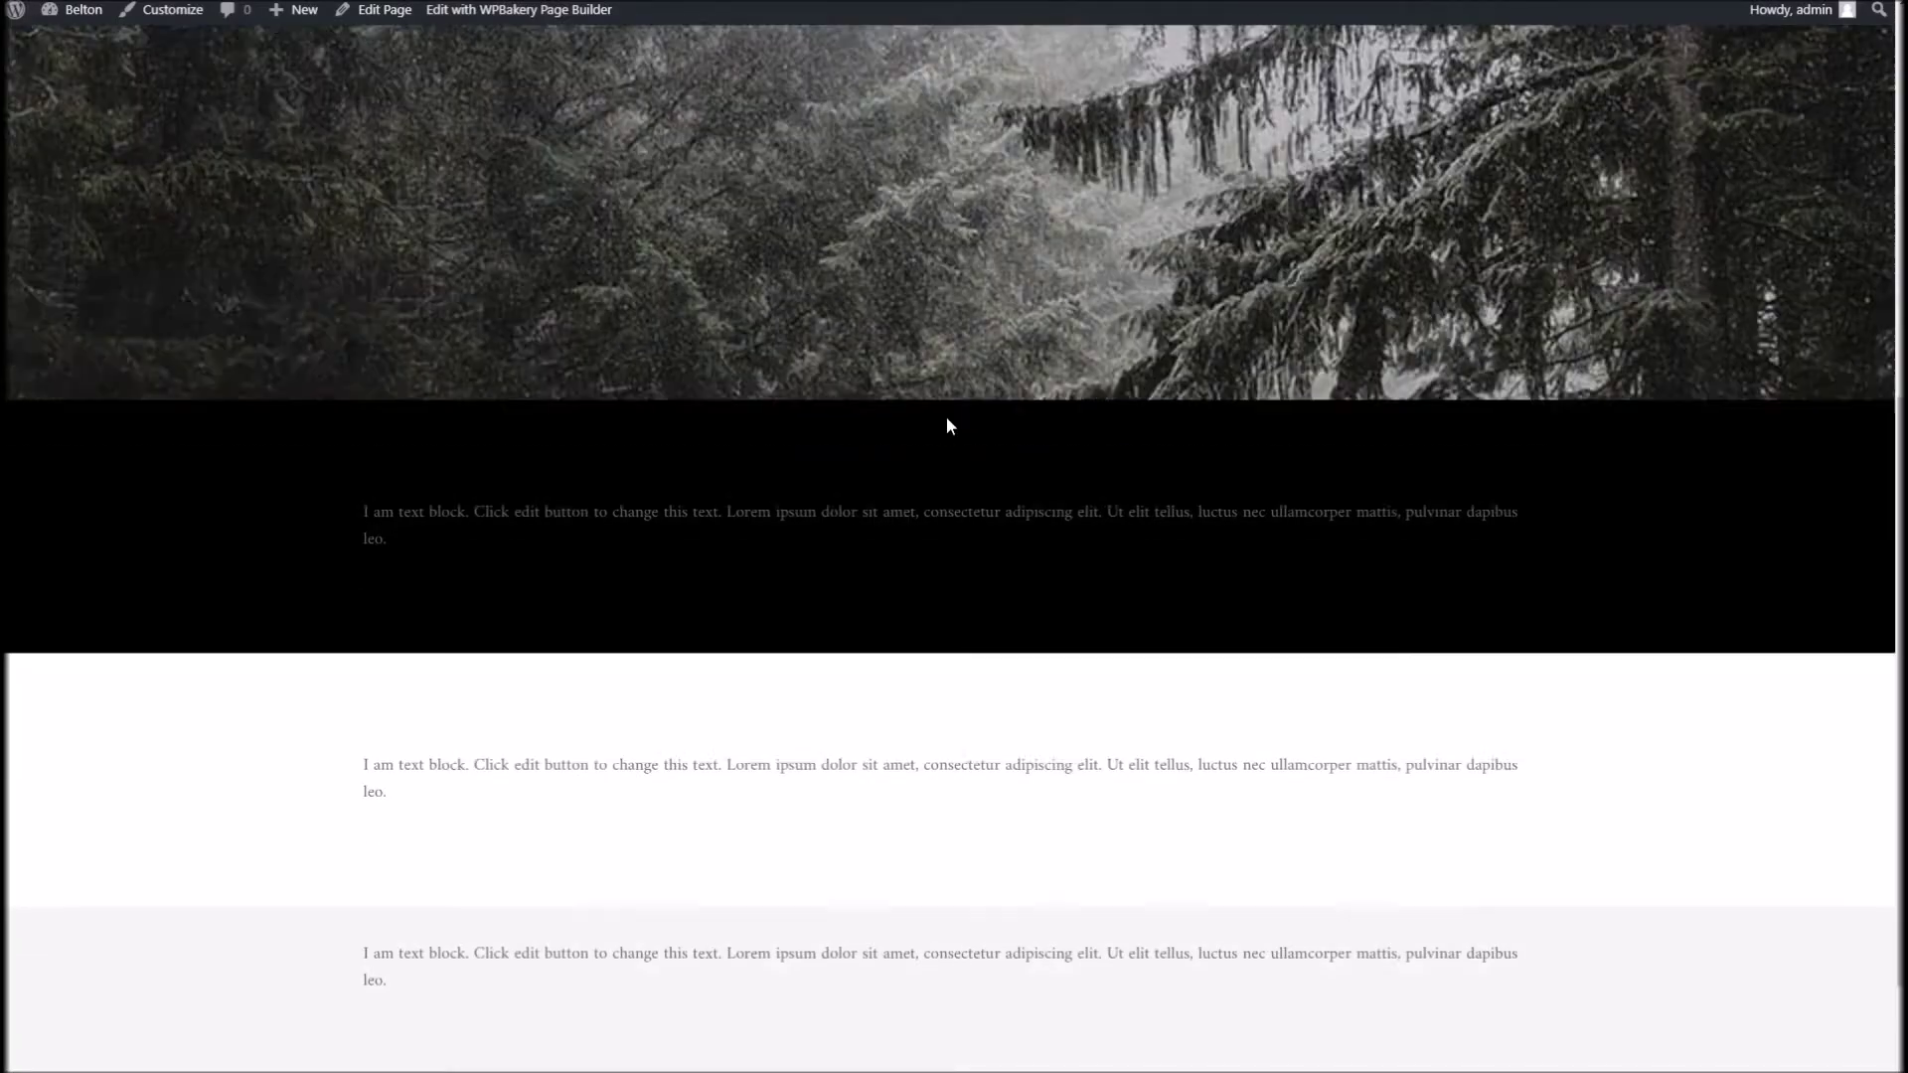
scroll(948, 425, "down", 2)
left_click_drag(293, 802, 1567, 781)
left_click(1568, 781)
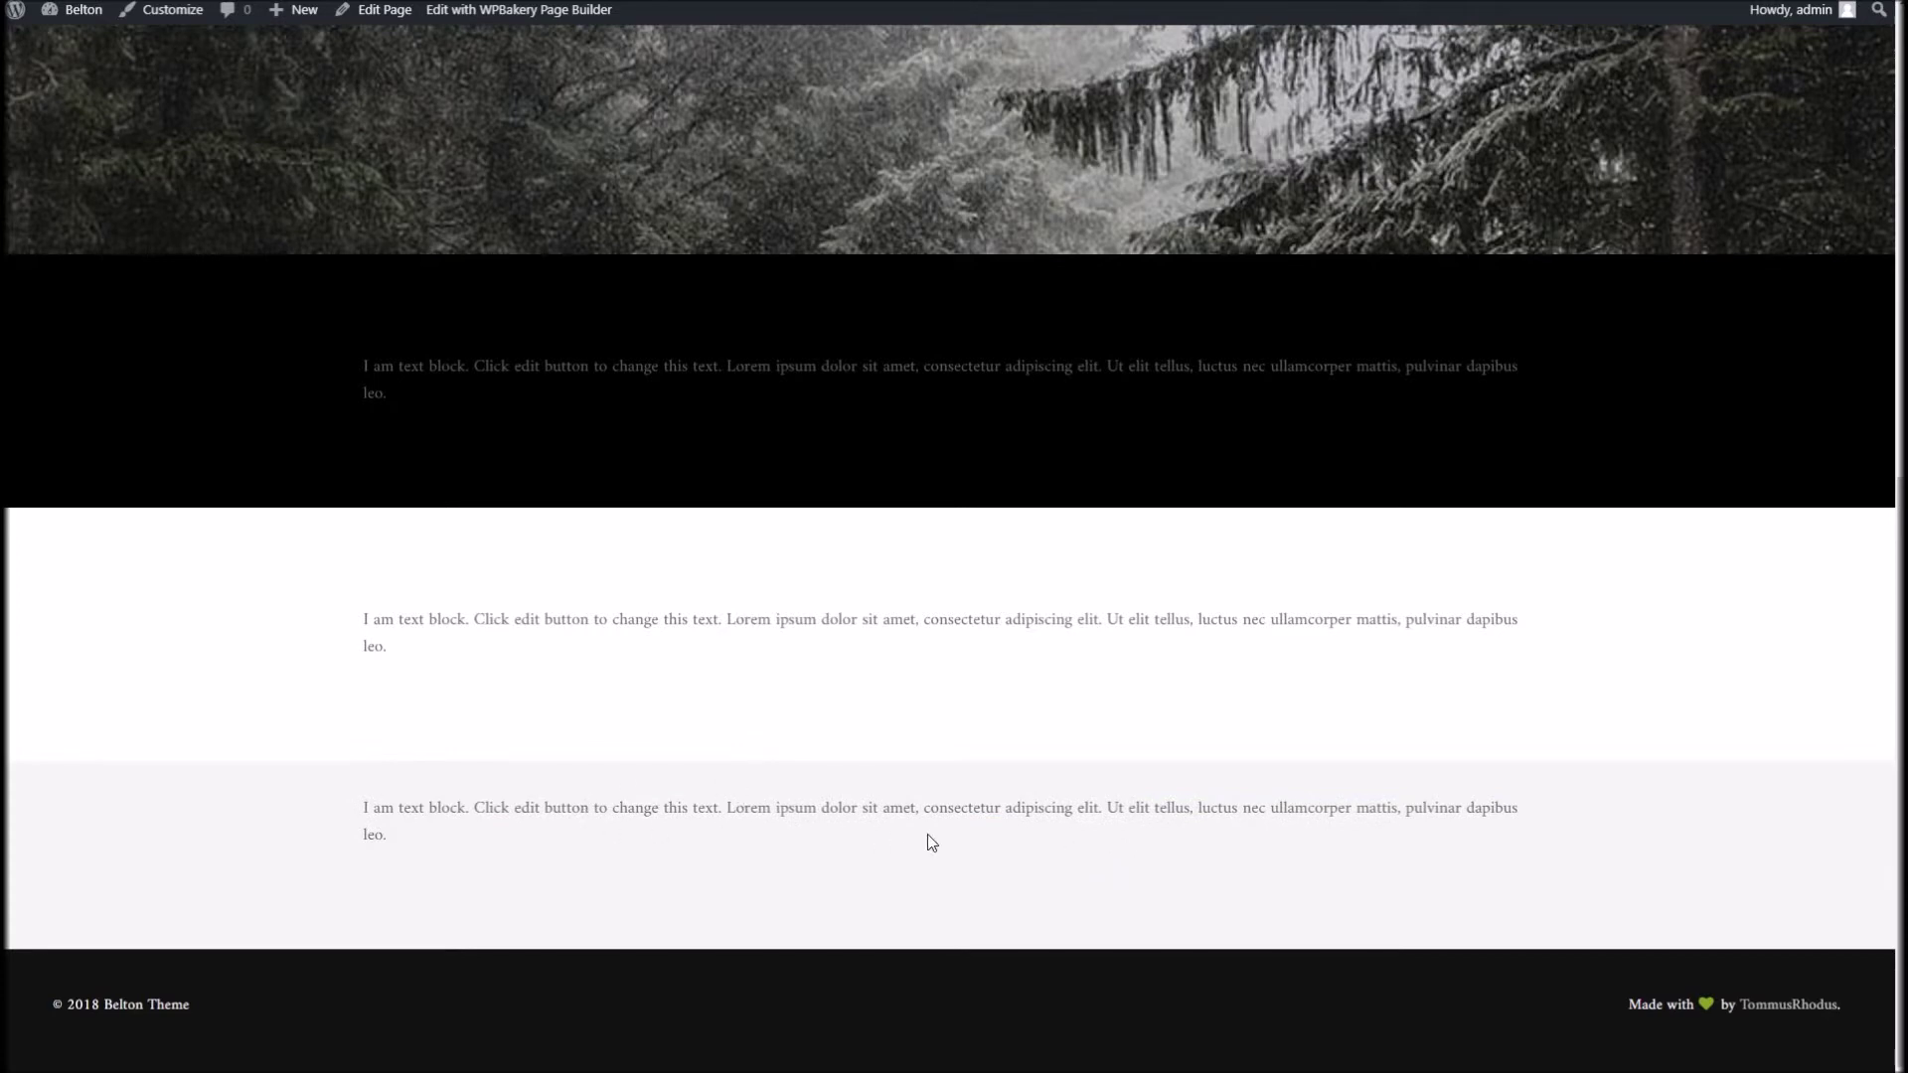
scroll(939, 845, "up", 3)
scroll(940, 767, "down", 3)
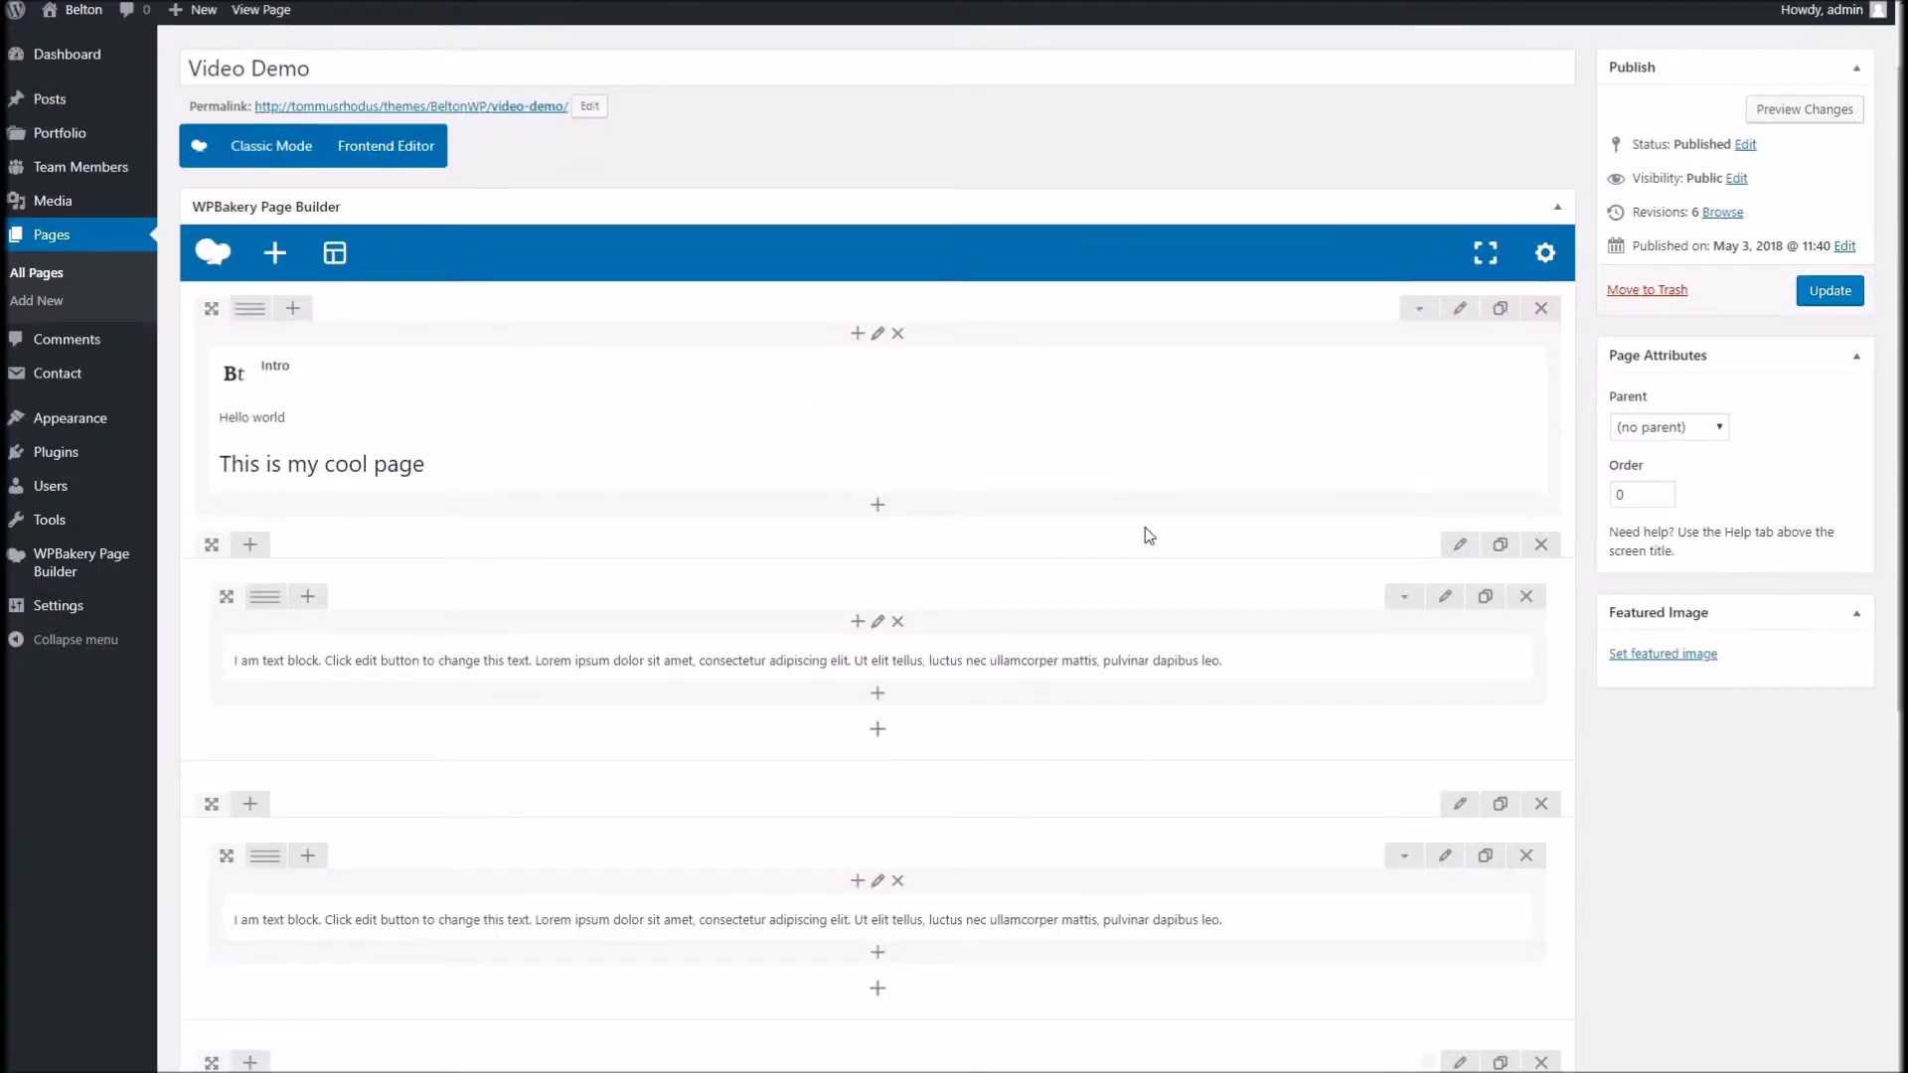
scroll(1137, 533, "down", 3)
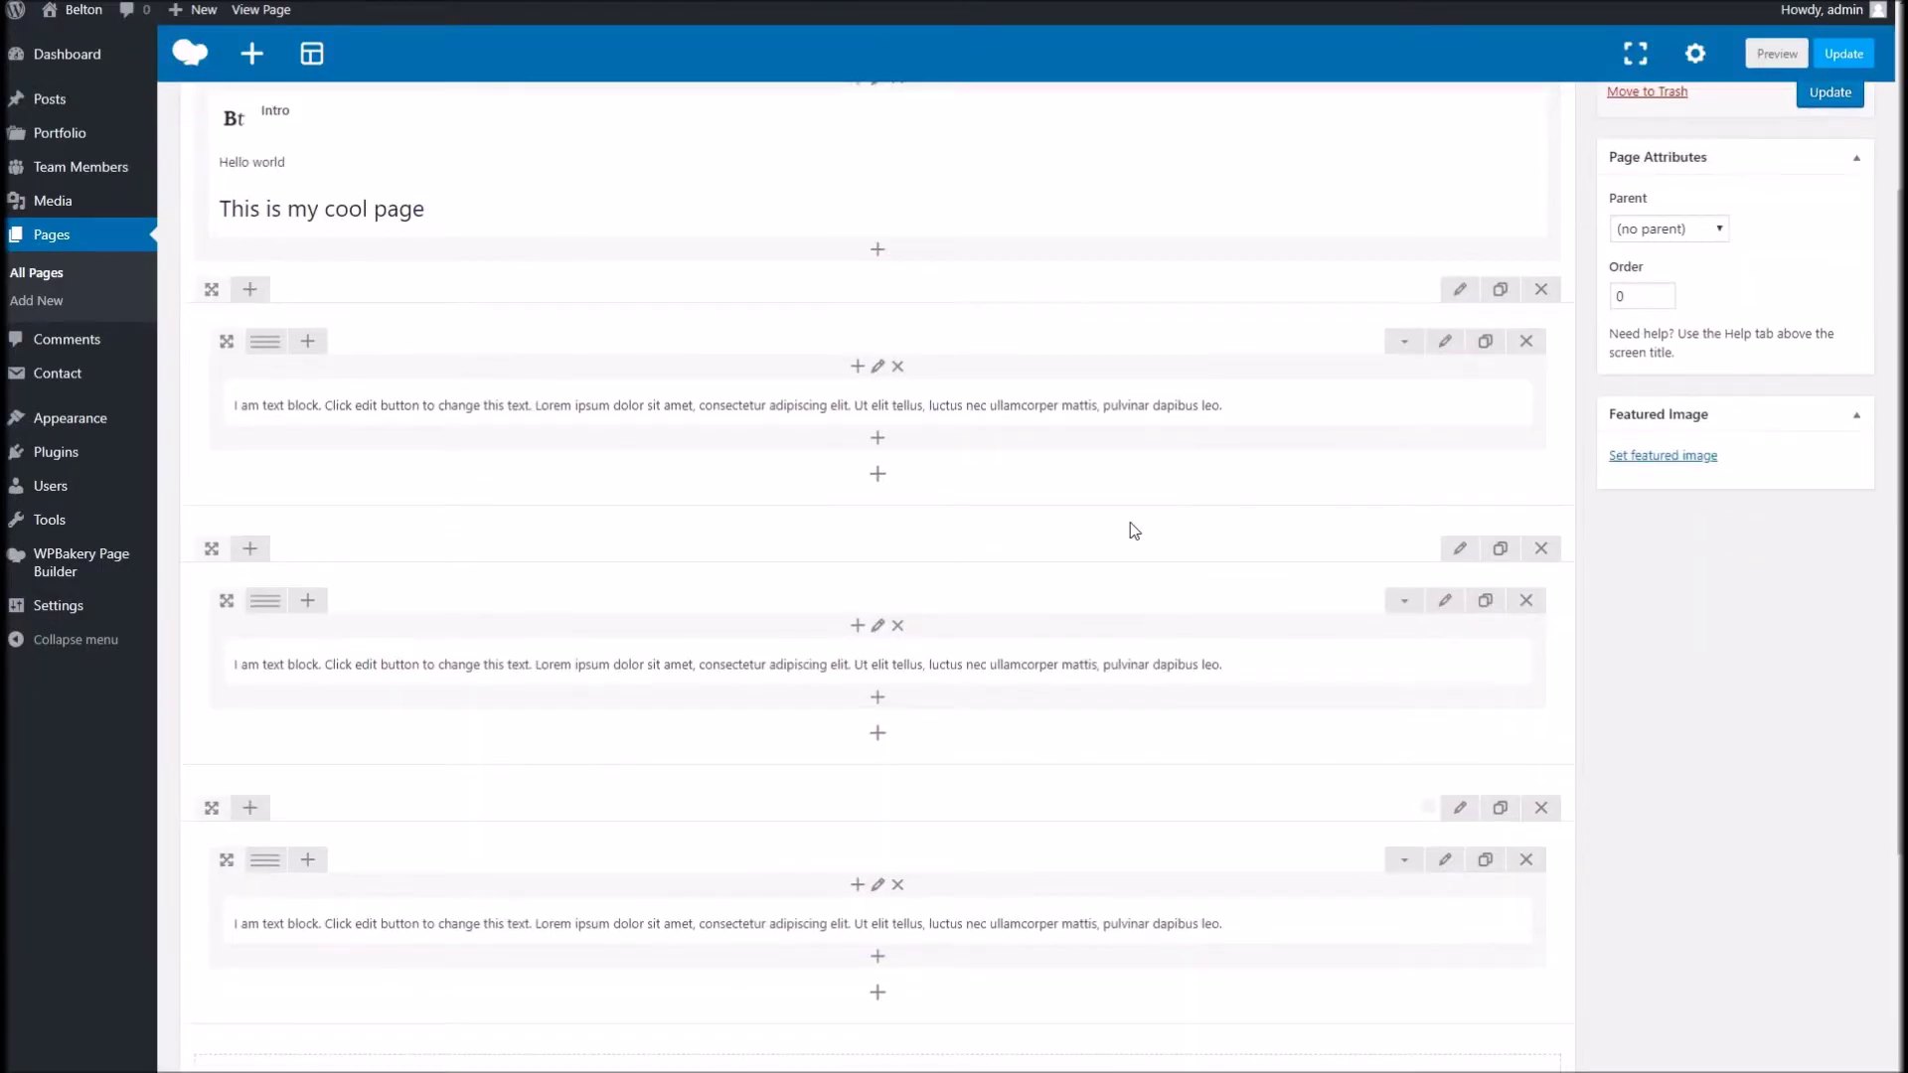
Delete the third row and the second row's Text Block.
left_click(1541, 807)
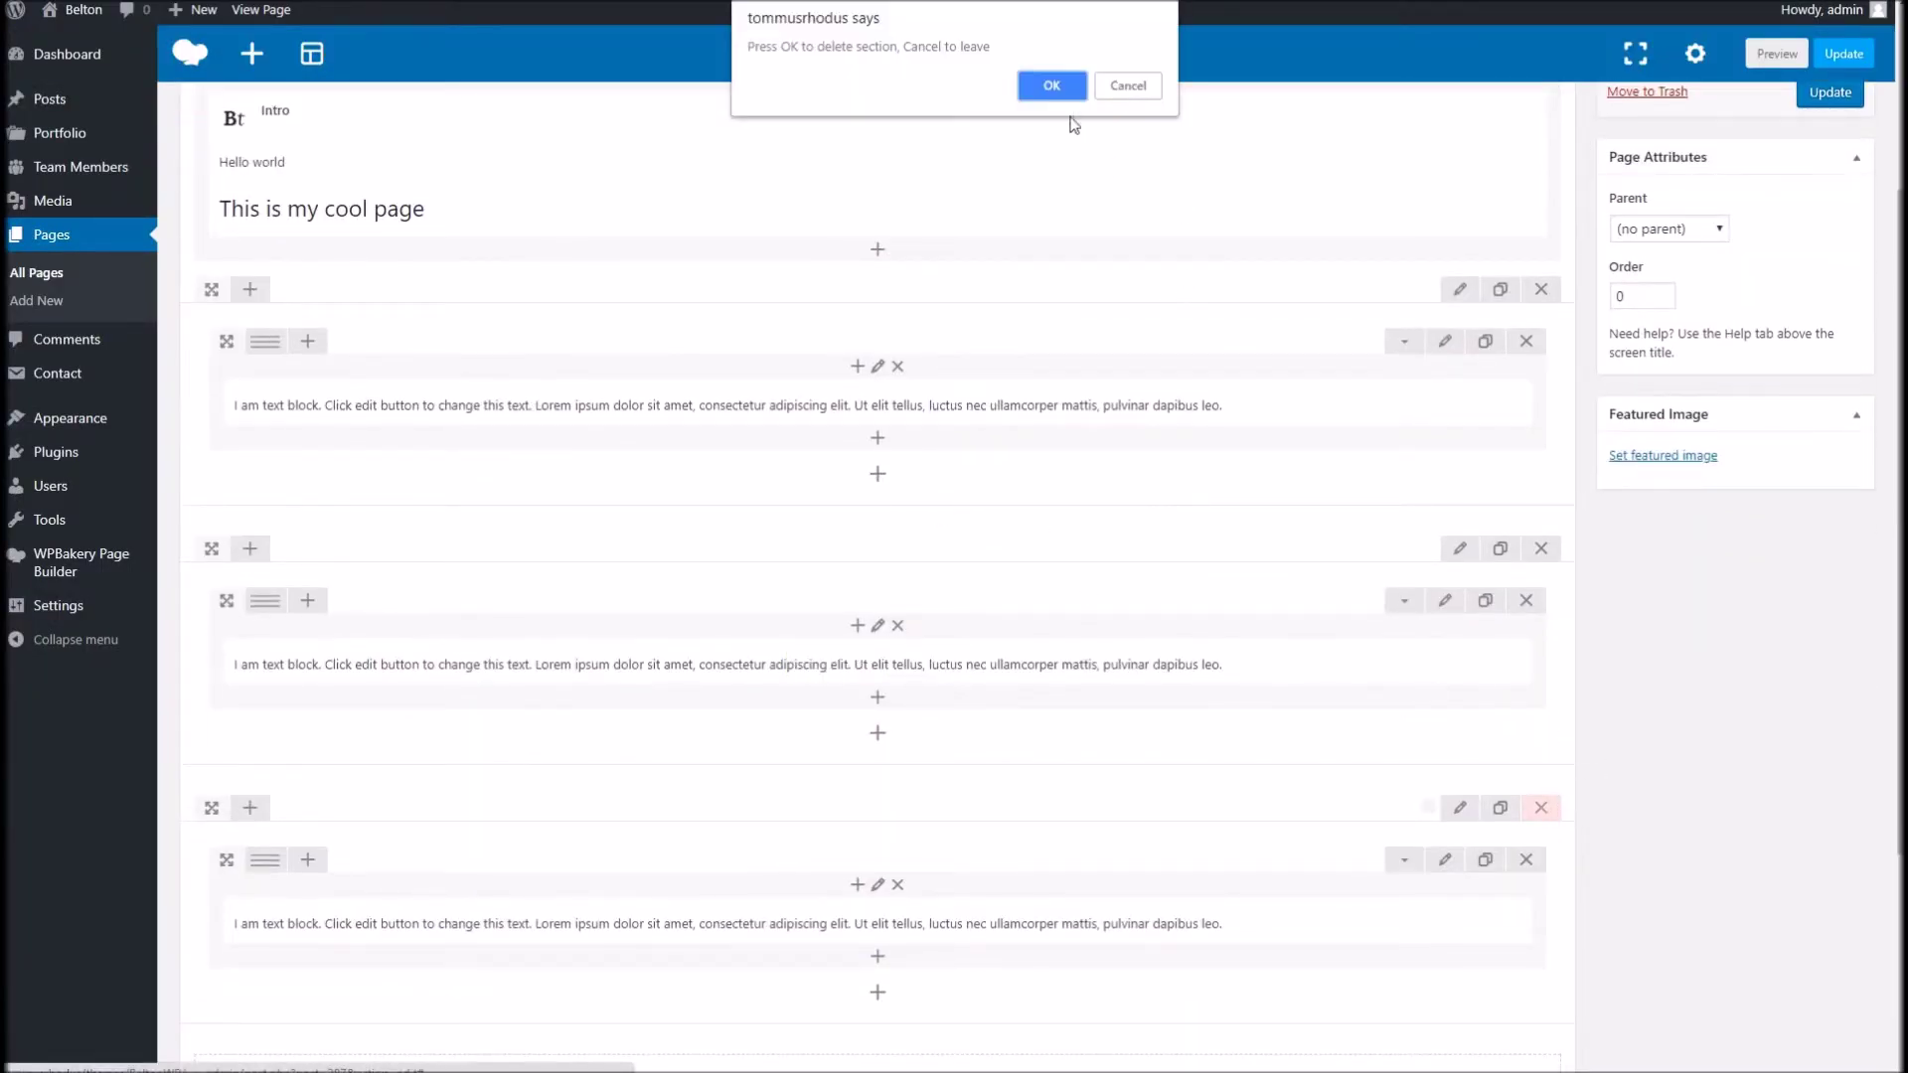
left_click(1046, 80)
left_click(954, 397)
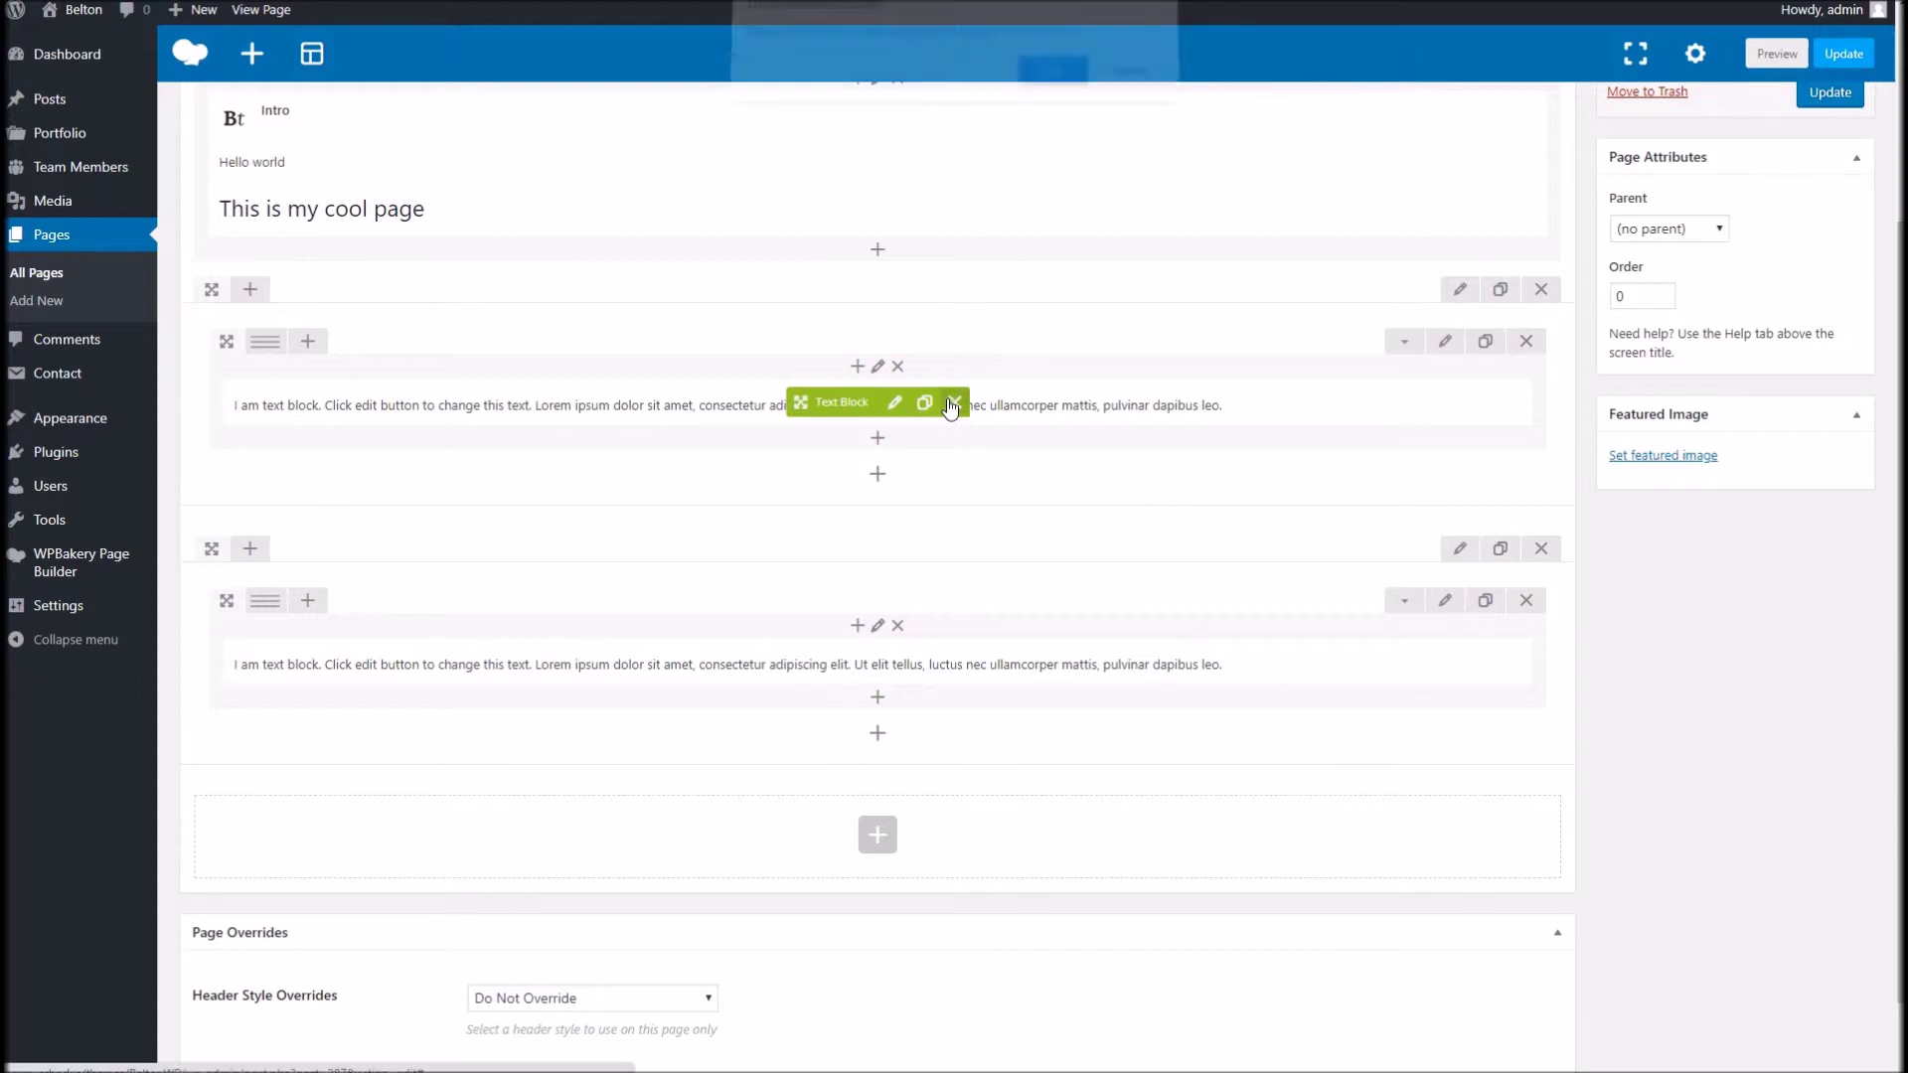
left_click(1043, 80)
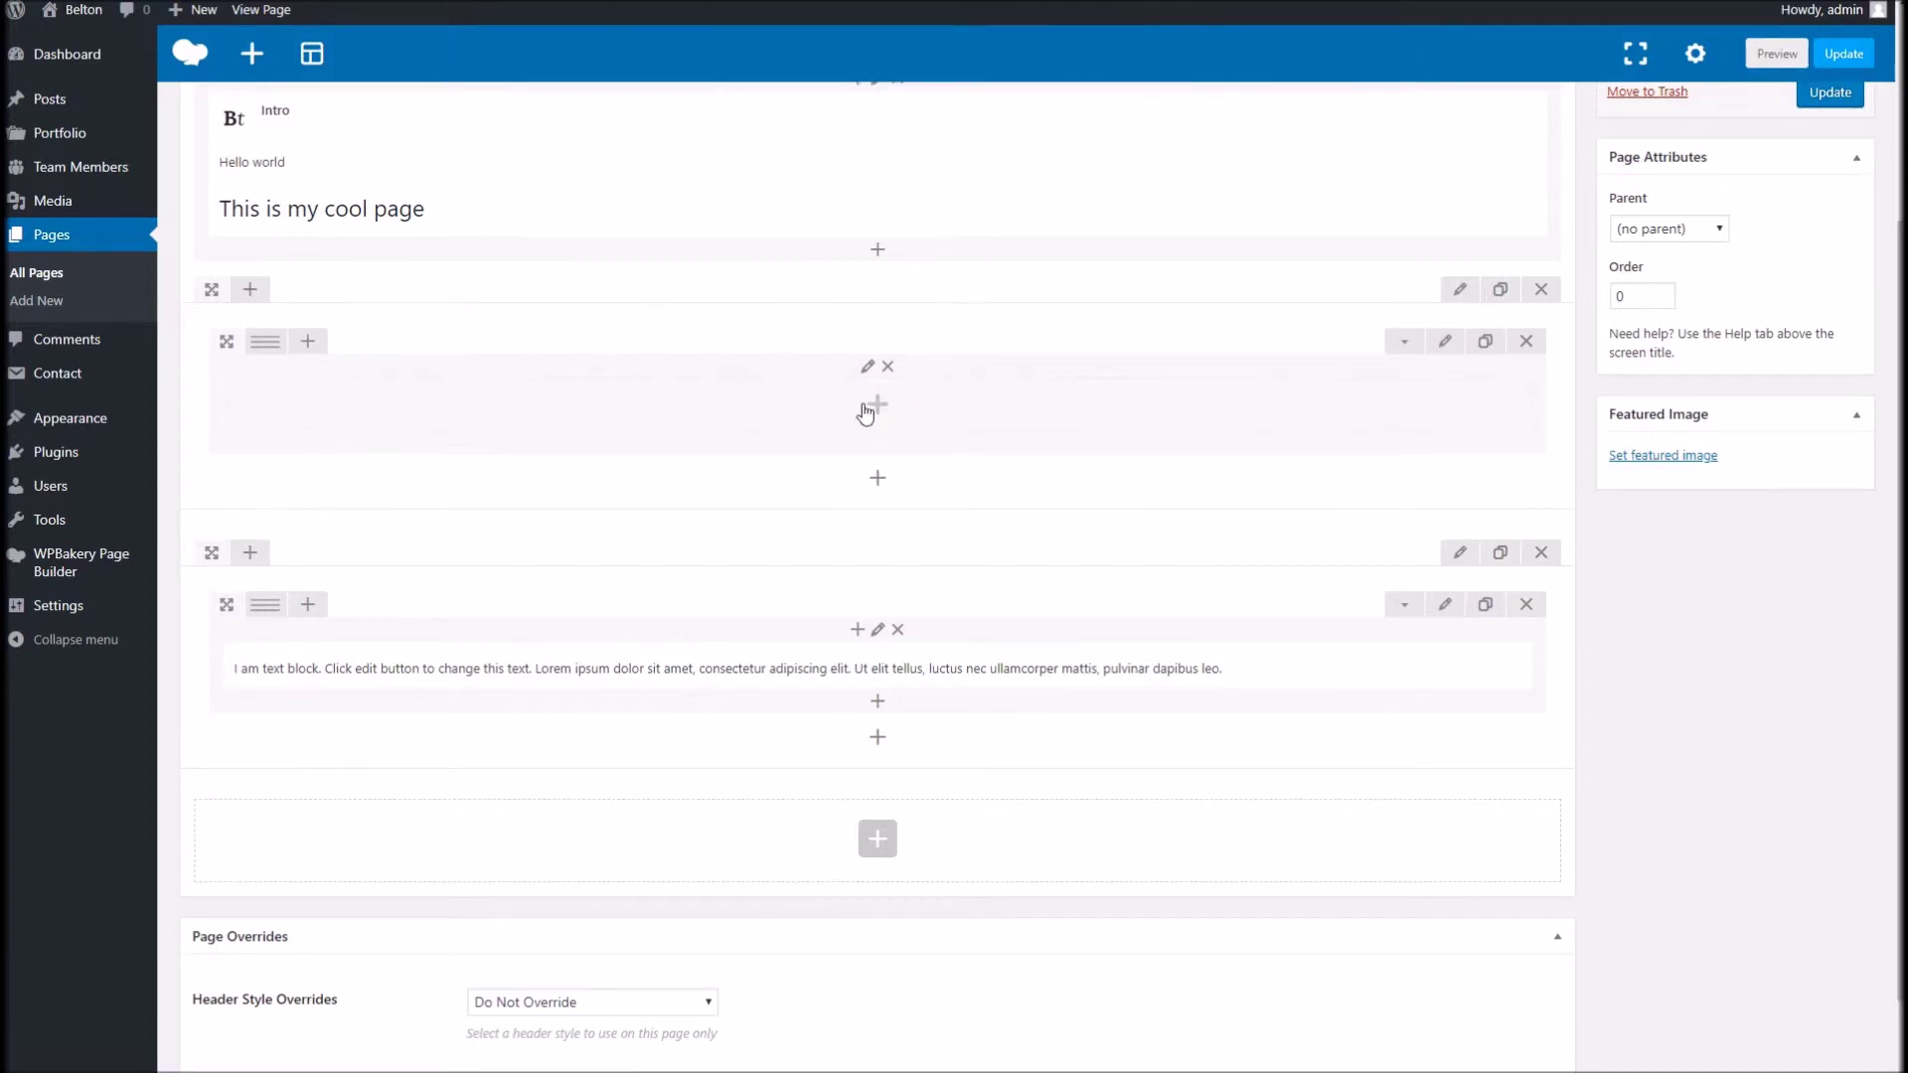
Add a Portfolio Feeds element set to Masonry 3 Columns with Show Filters Yes.
left_click(868, 407)
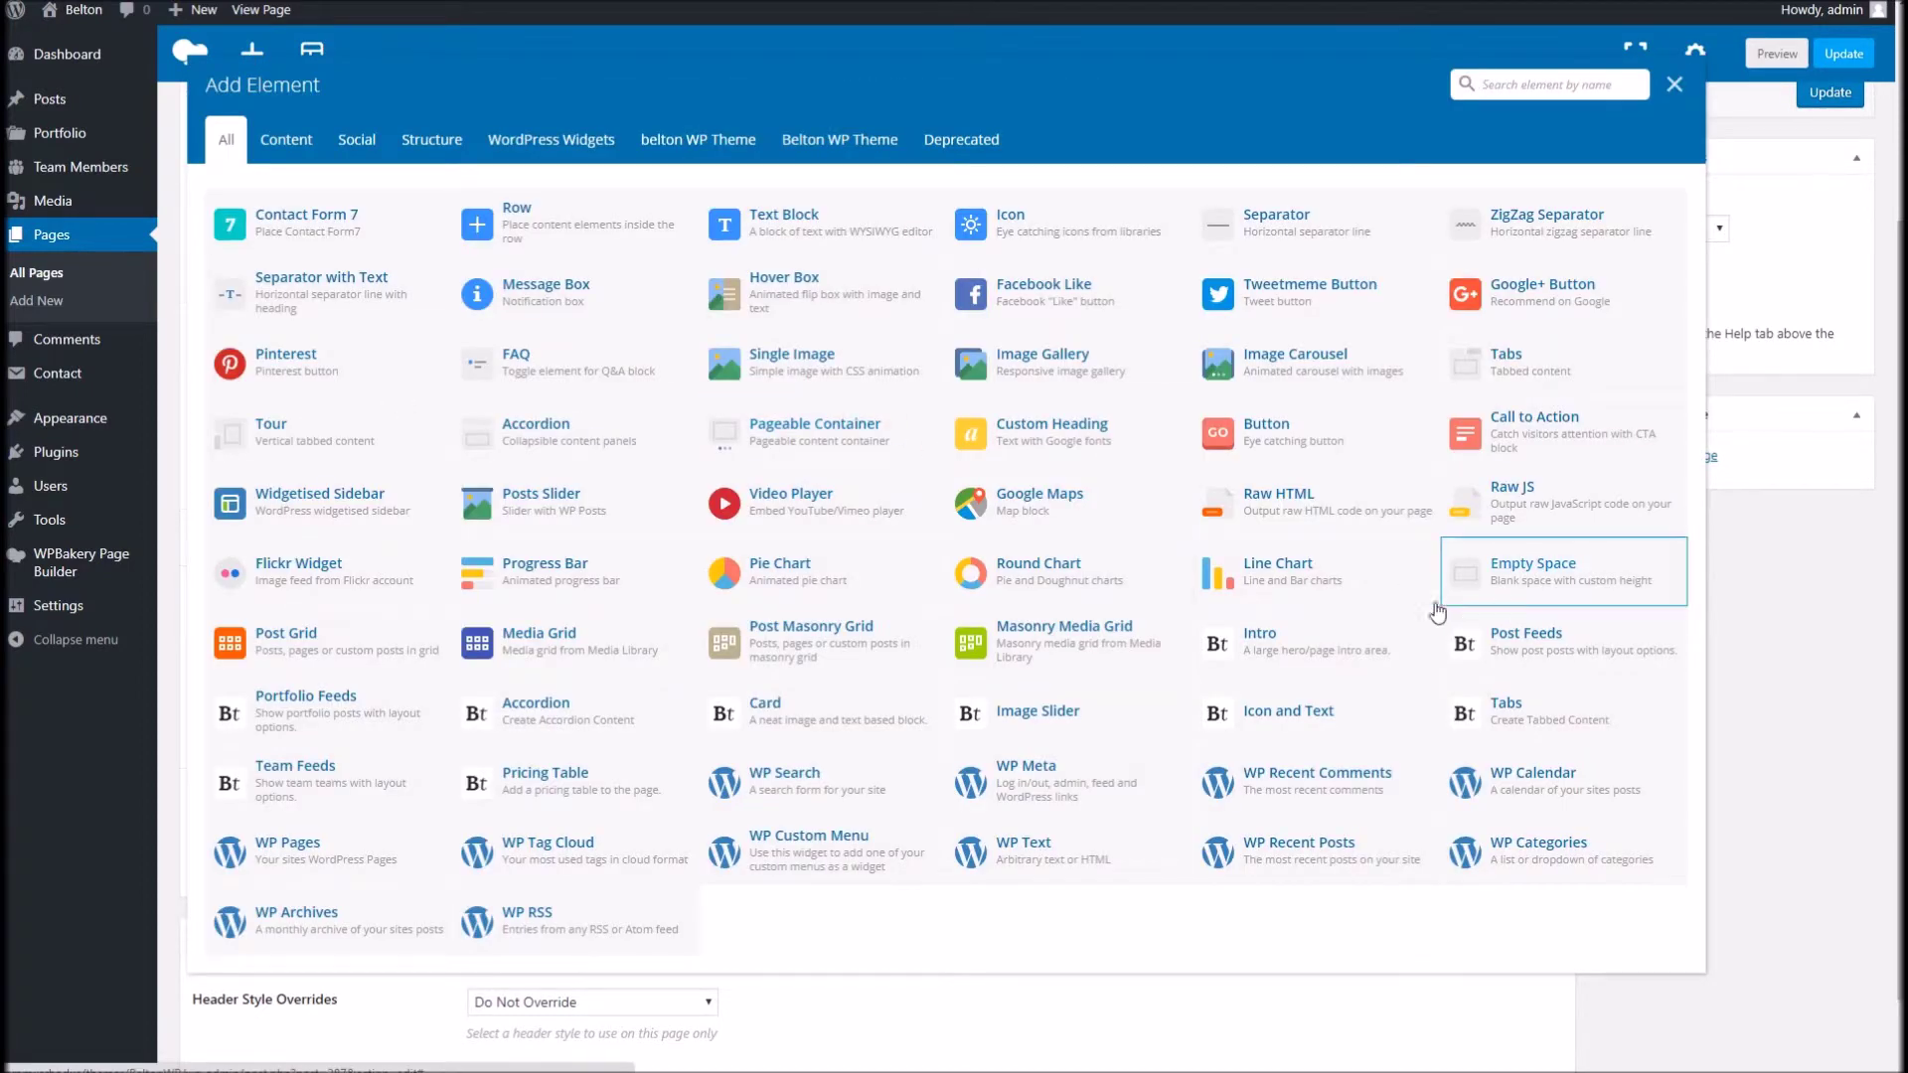
left_click(332, 717)
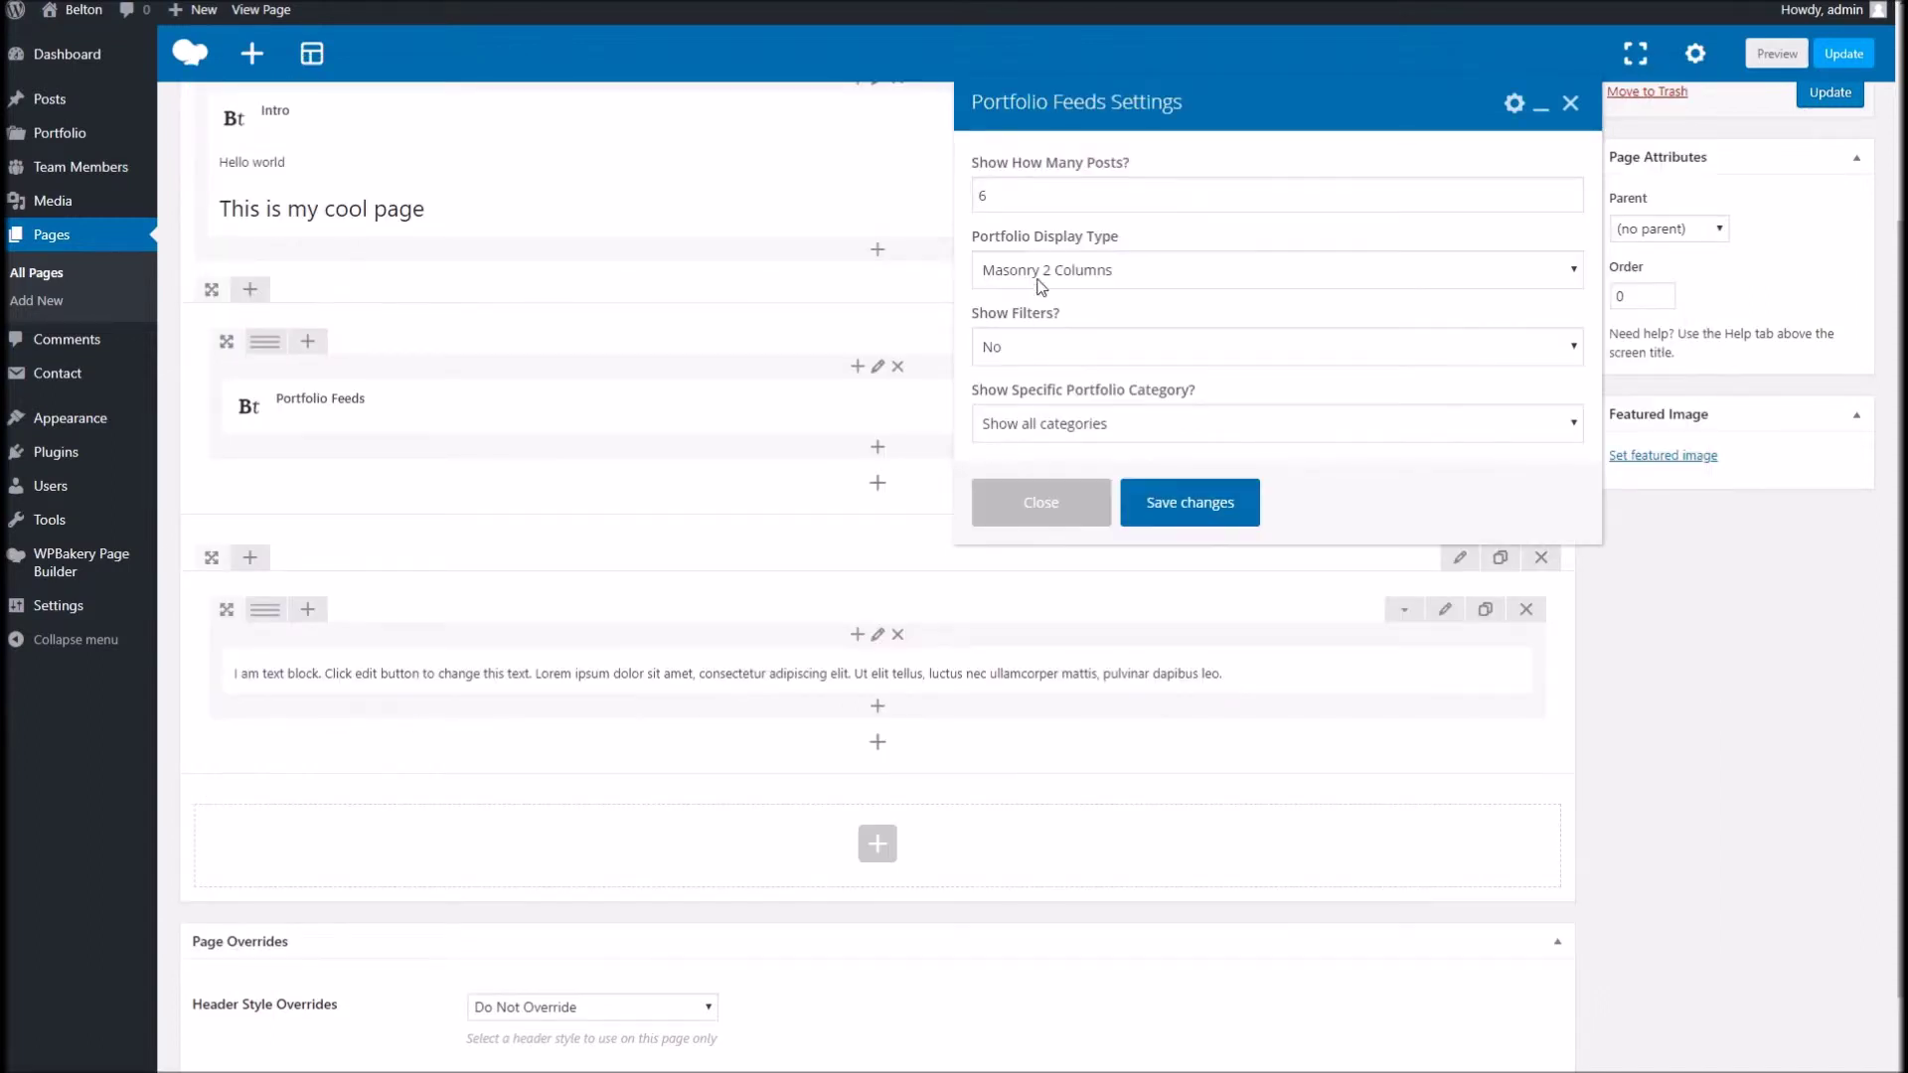
left_click(1060, 282)
left_click(1059, 313)
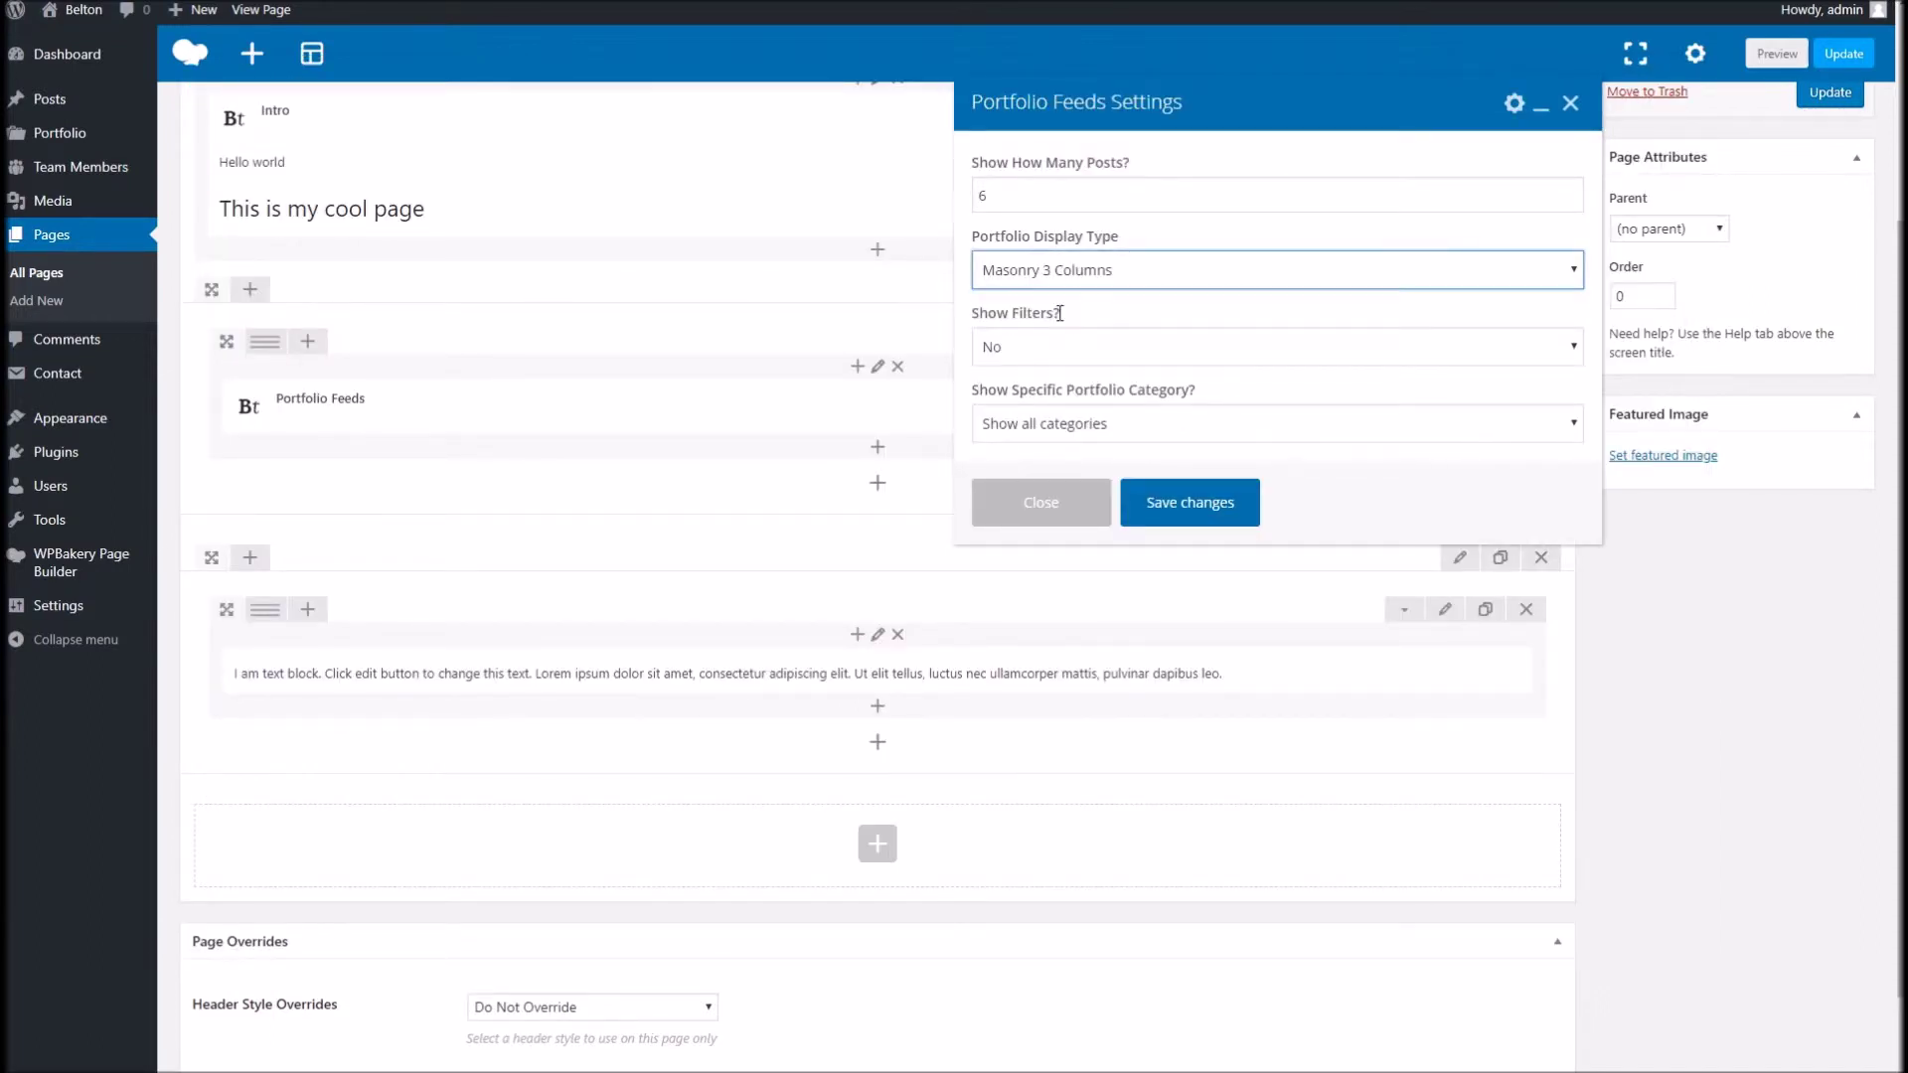
left_click(1062, 358)
left_click(1059, 391)
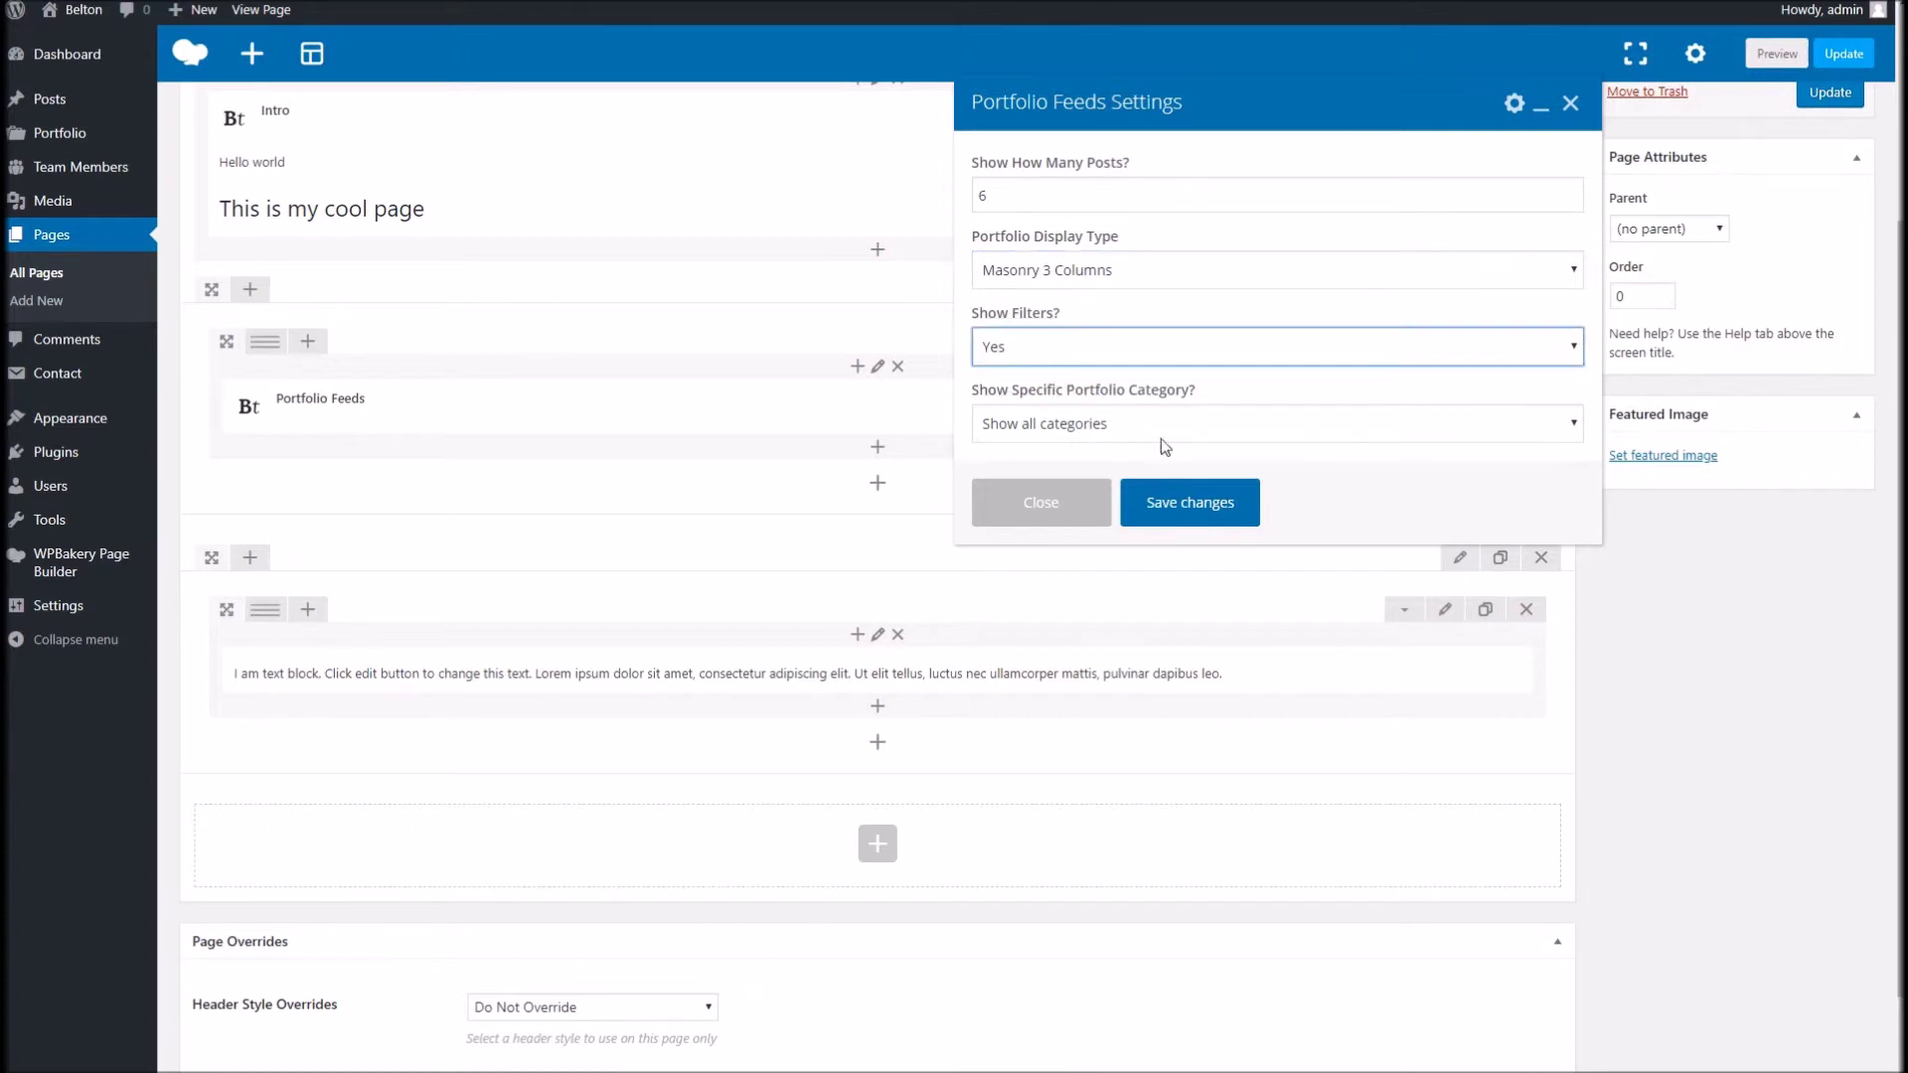
left_click(1205, 496)
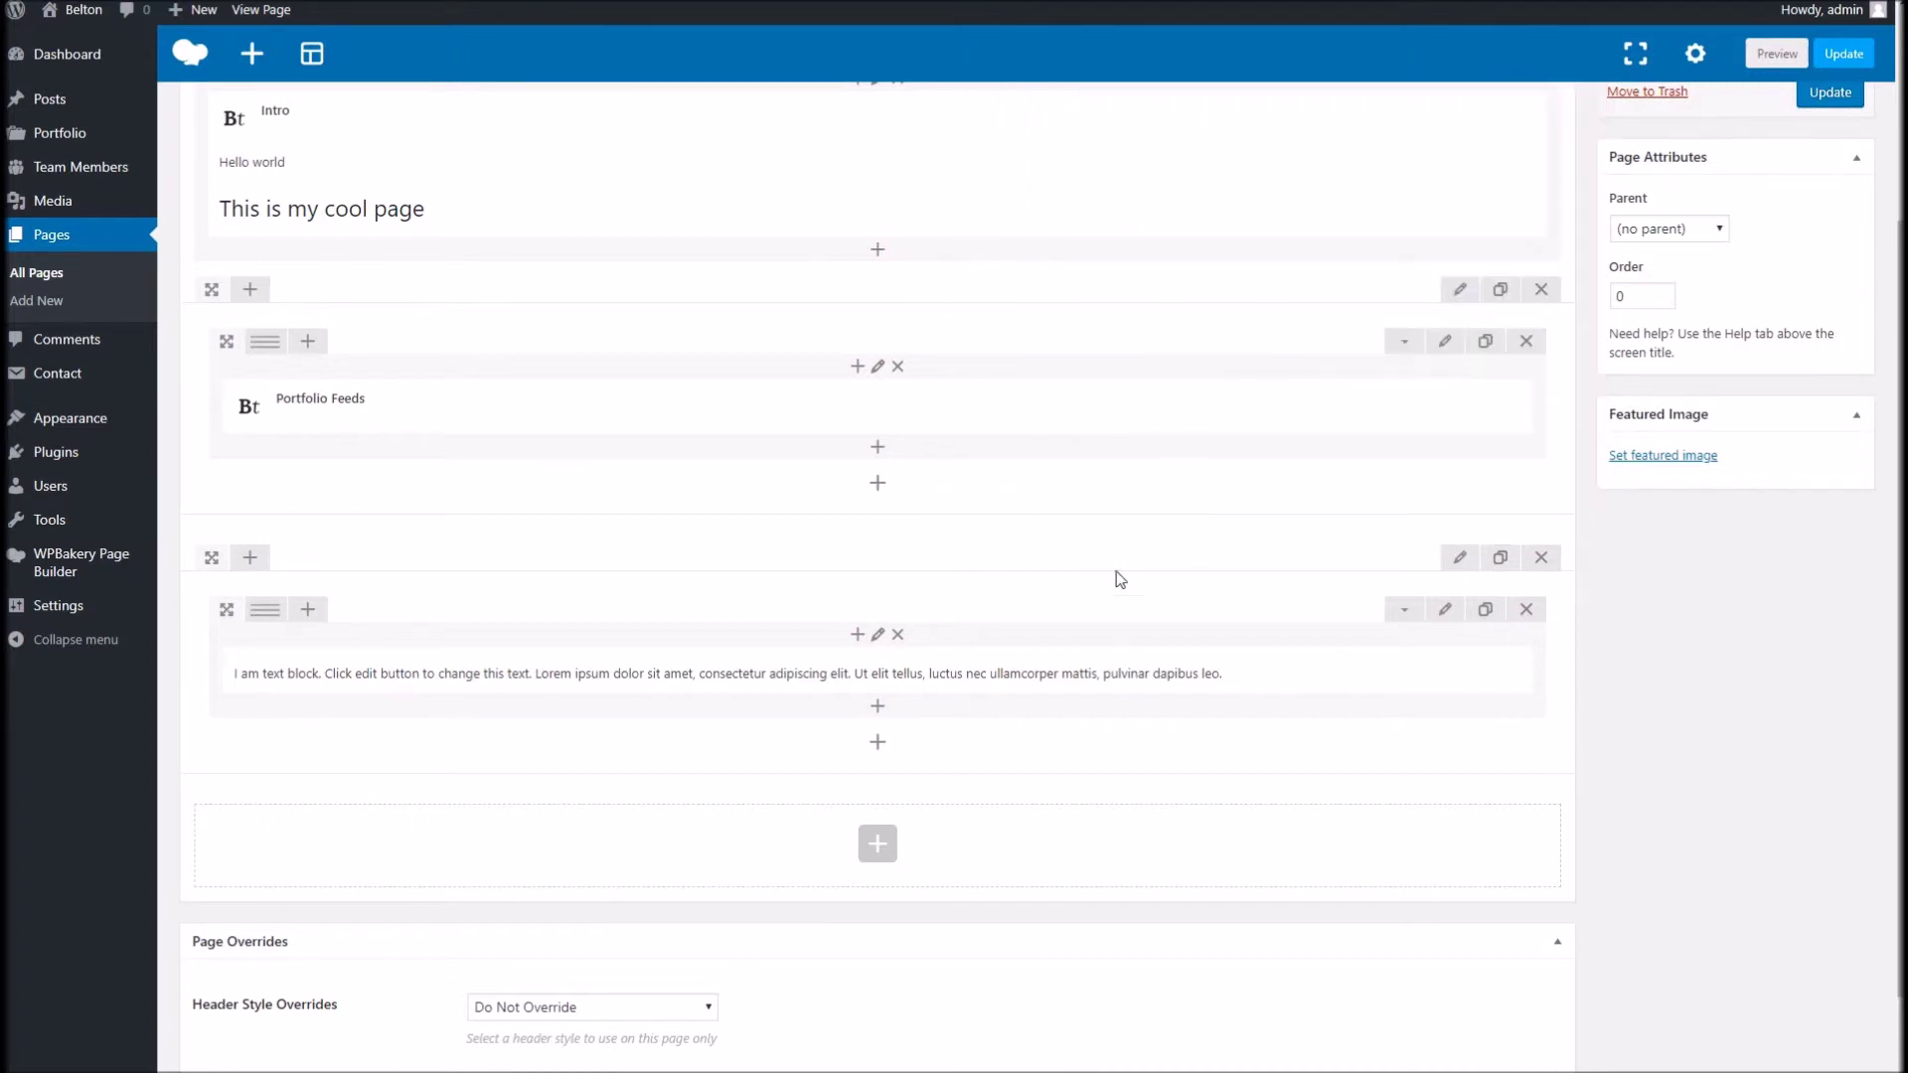
left_click(956, 672)
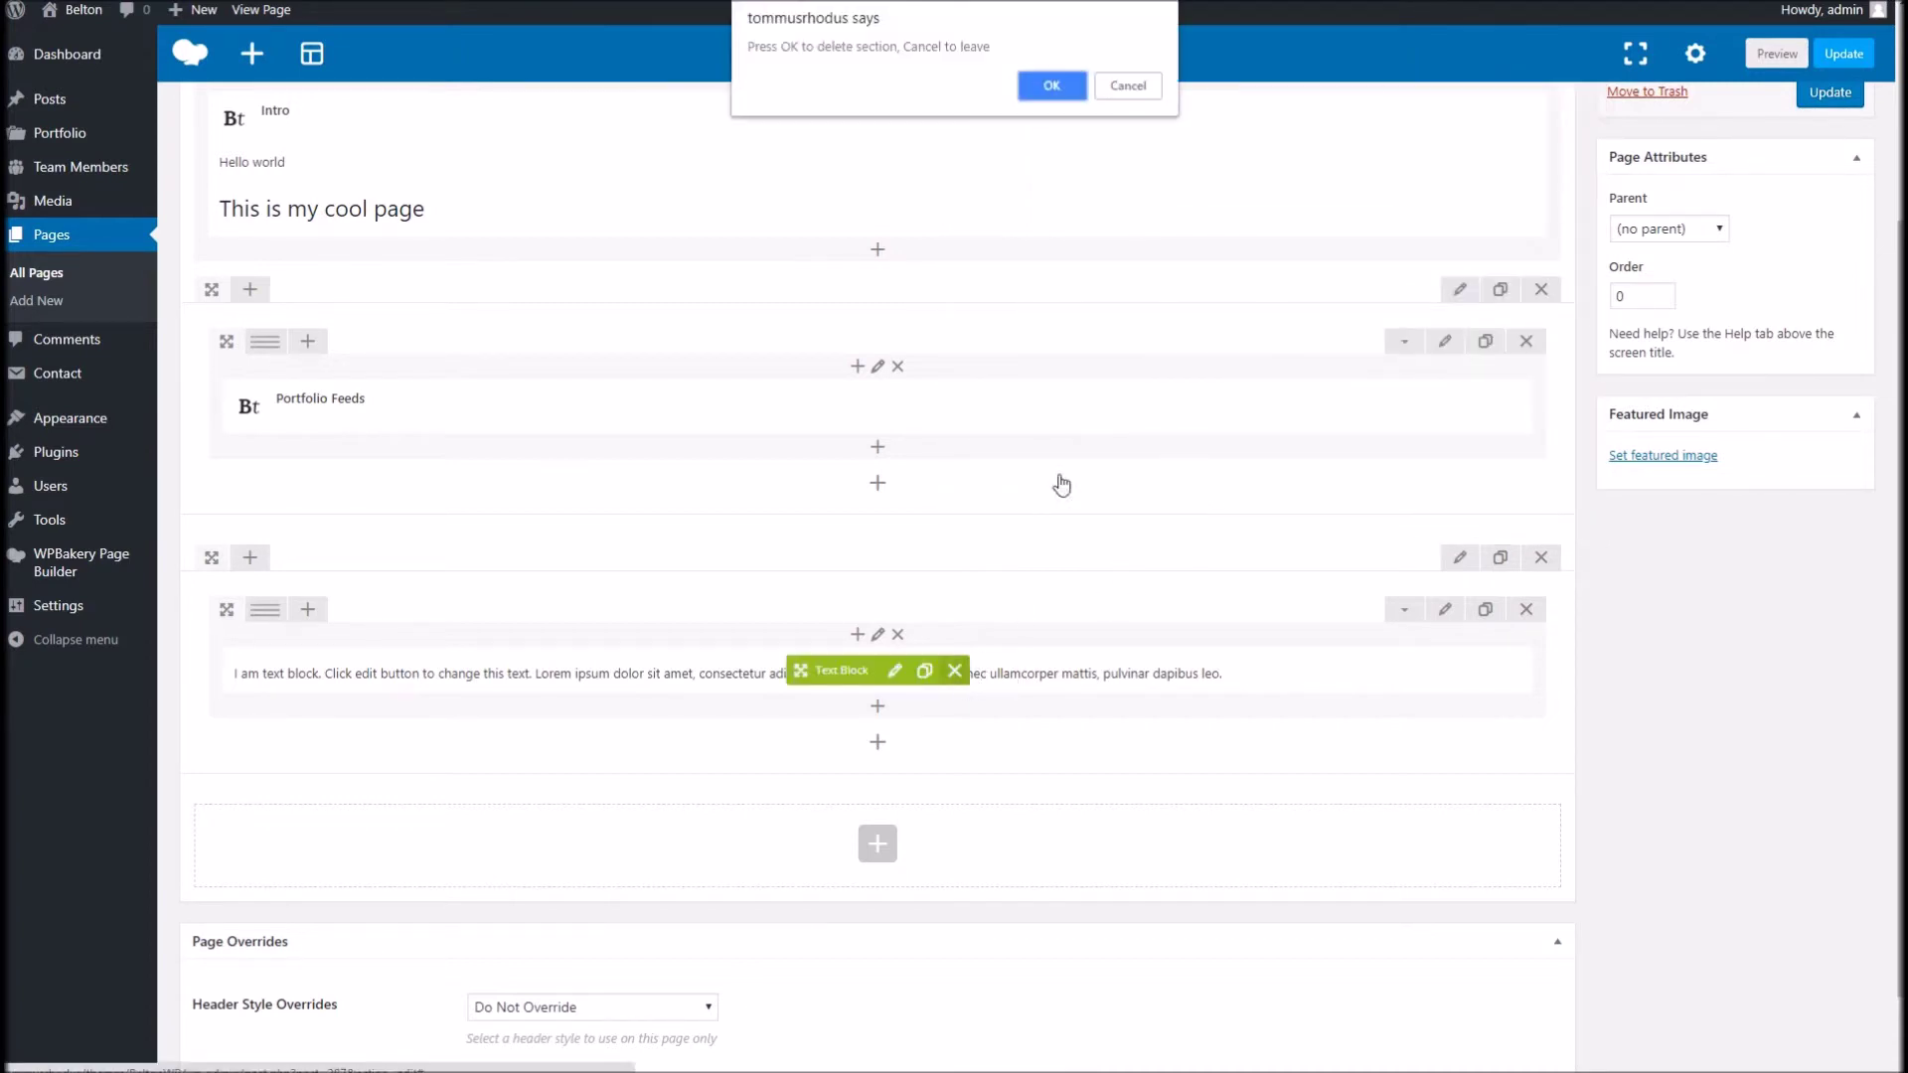
Remove the last row's text block, split the row into two columns, and add a left Text Block.
left_click(1049, 86)
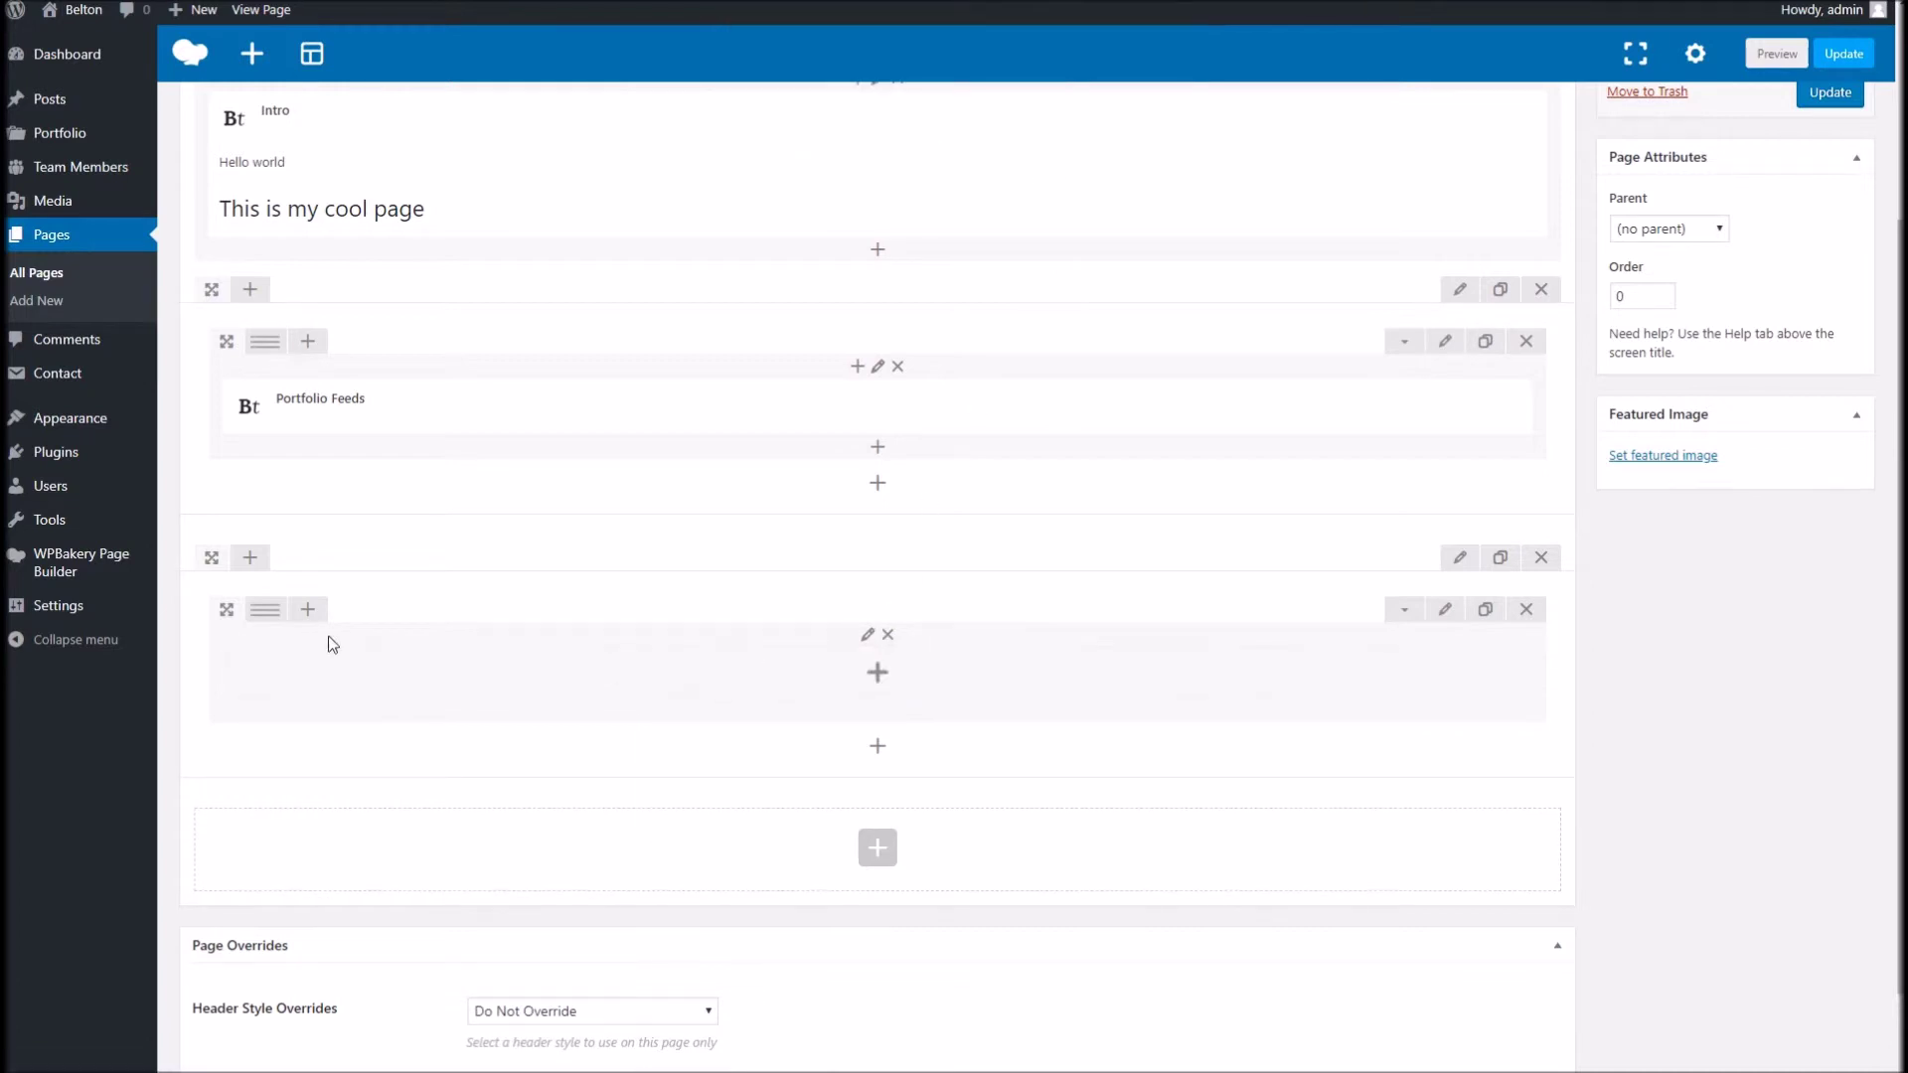
mouse_move(265, 611)
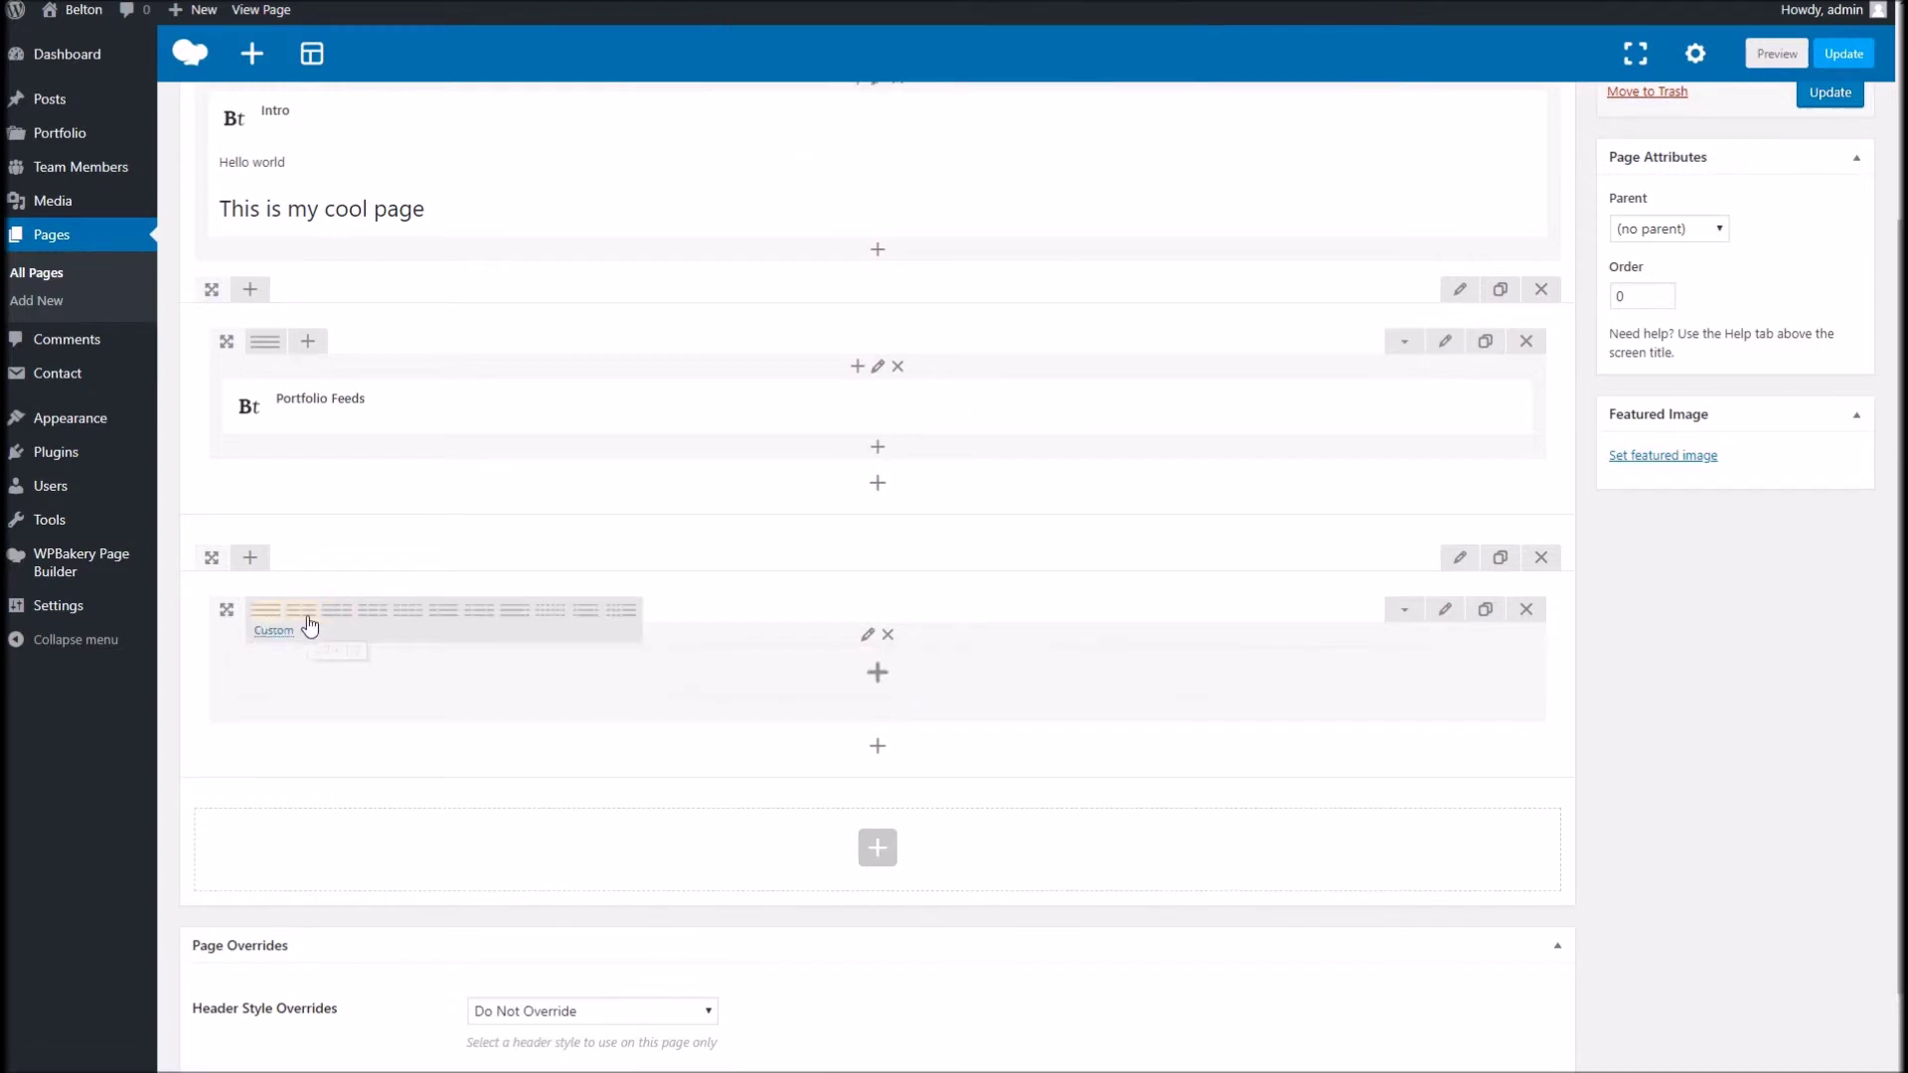
left_click(303, 611)
left_click(656, 677)
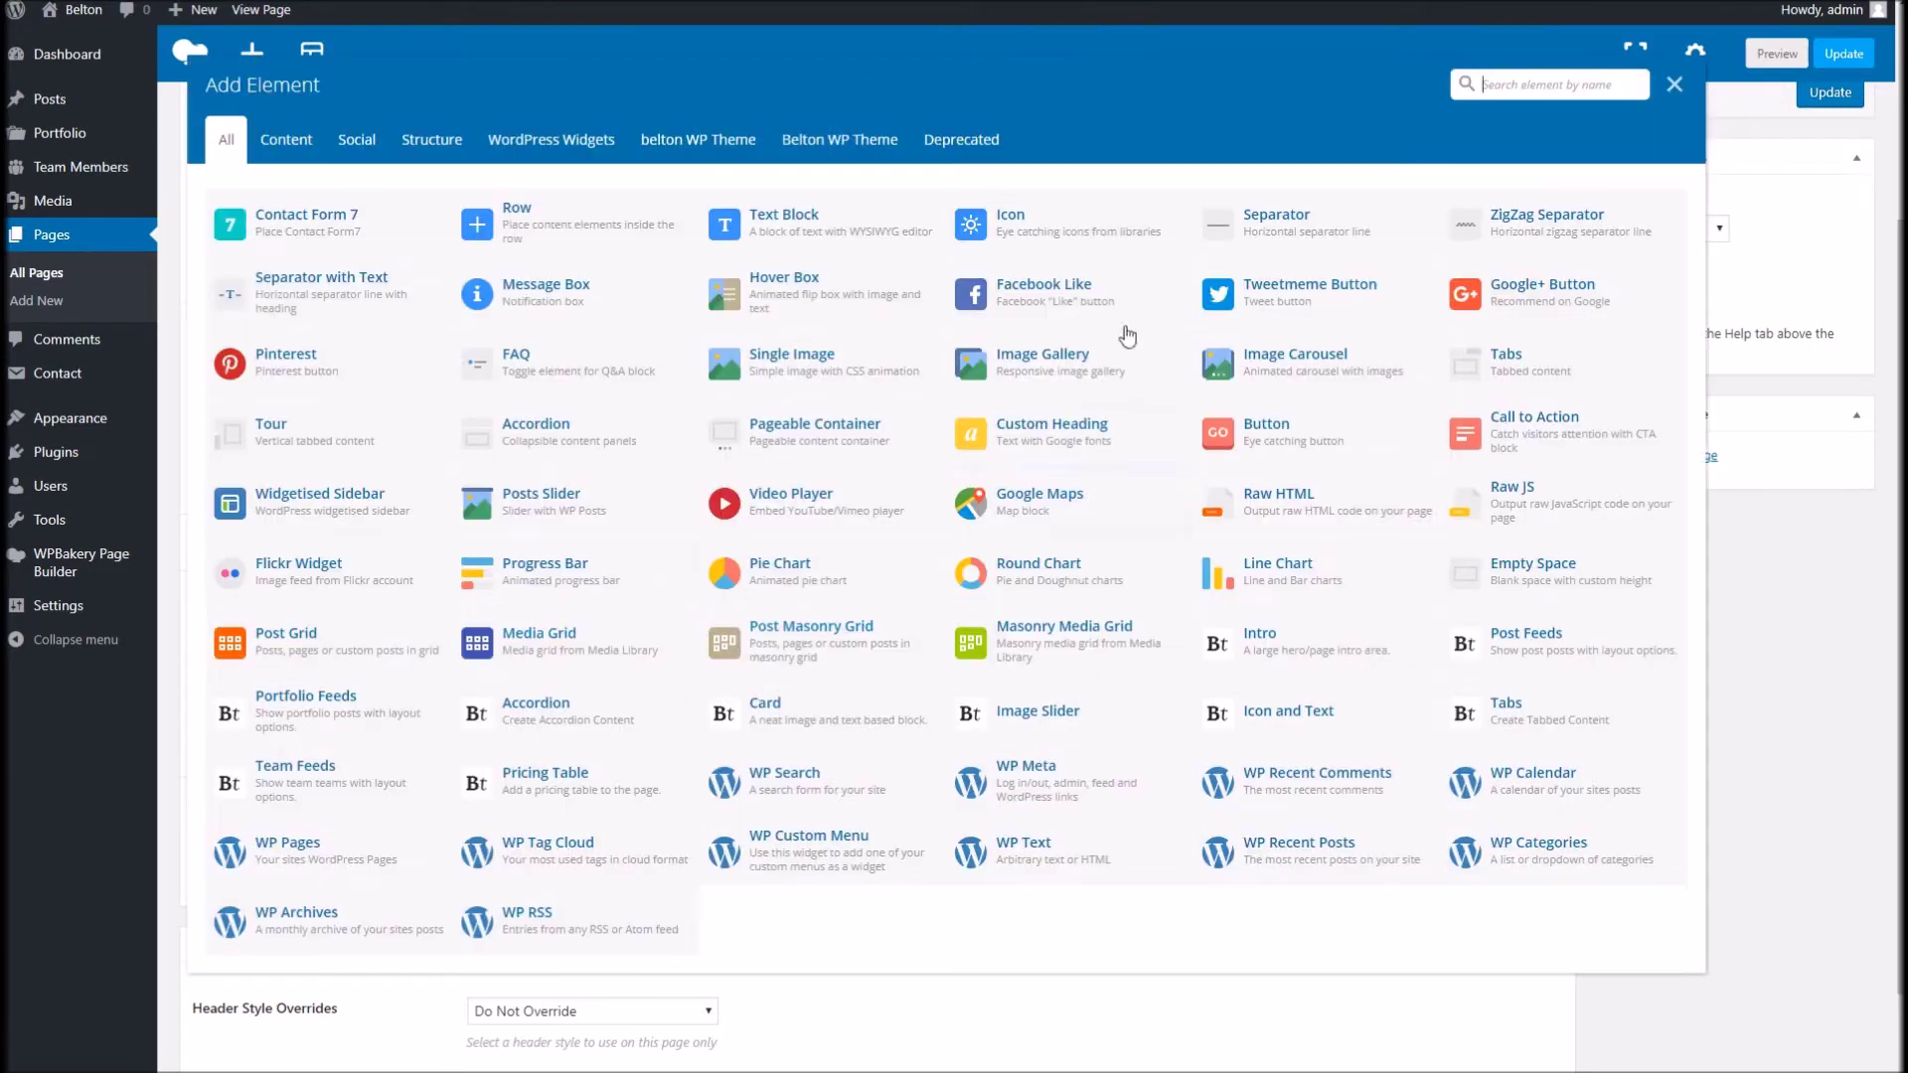
left_click(795, 230)
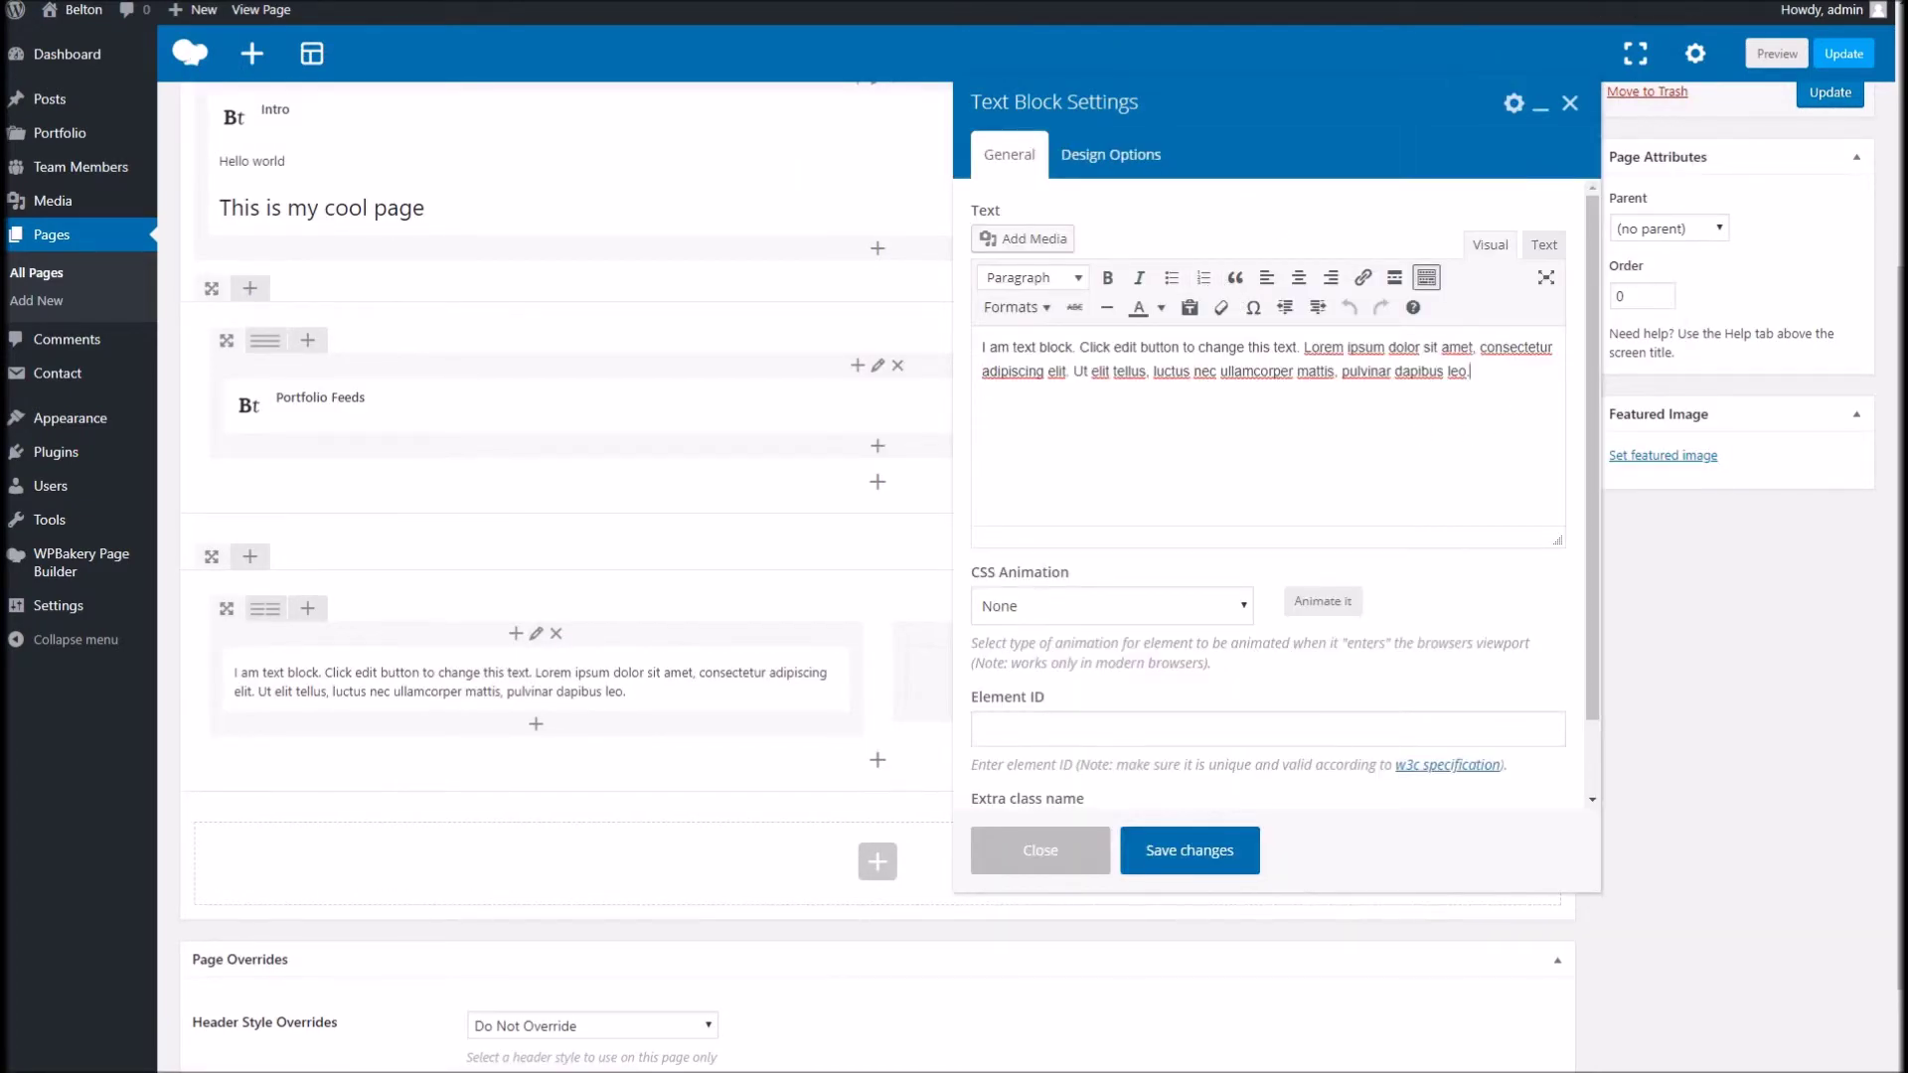
Replace the Text Block's default text with a generated lorem paragraph.
left_click(1580, 5)
key("ctrl+a")
key("ctrl+c")
left_click(1443, 384)
key("ctrl+a")
key("ctrl+v")
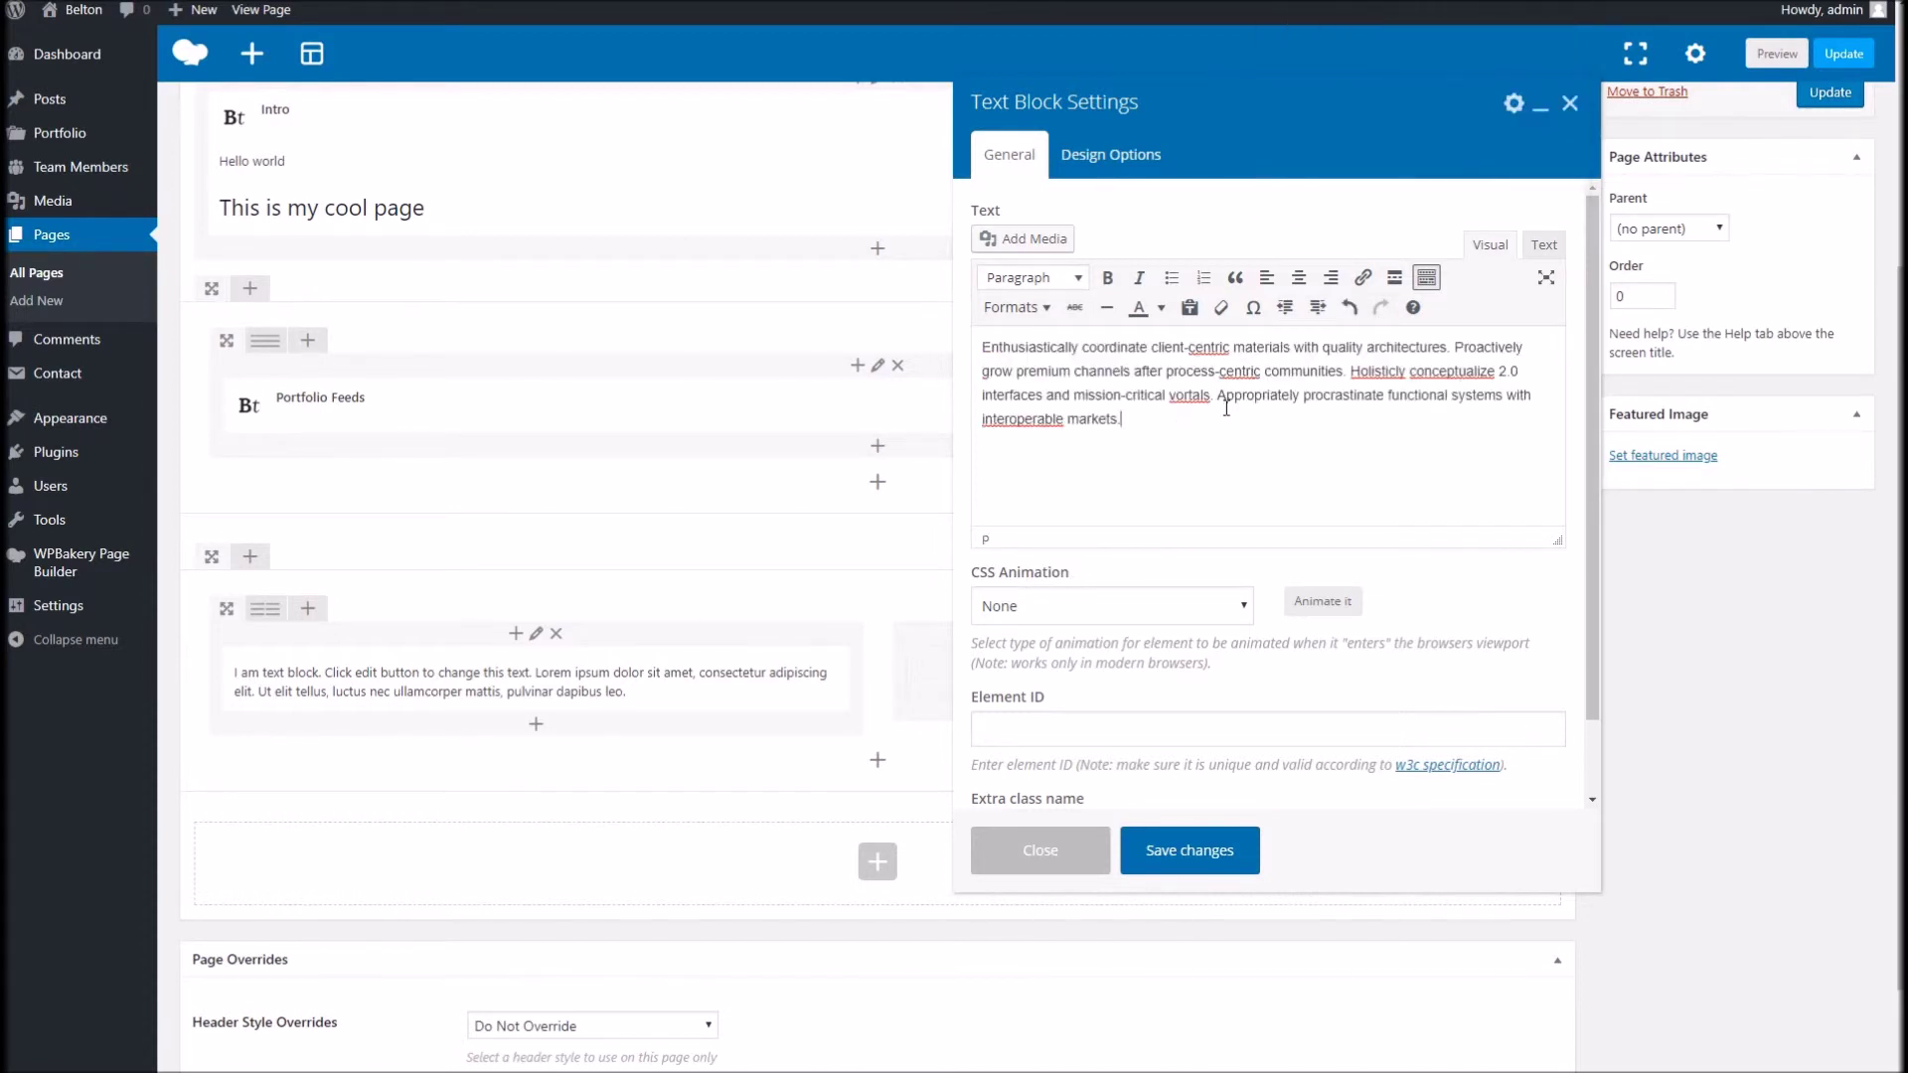
Add the heading 'Appropriately procrastinate functional systems' as a styled Heading 2 above the paragraph.
left_click_drag(1259, 403, 1509, 396)
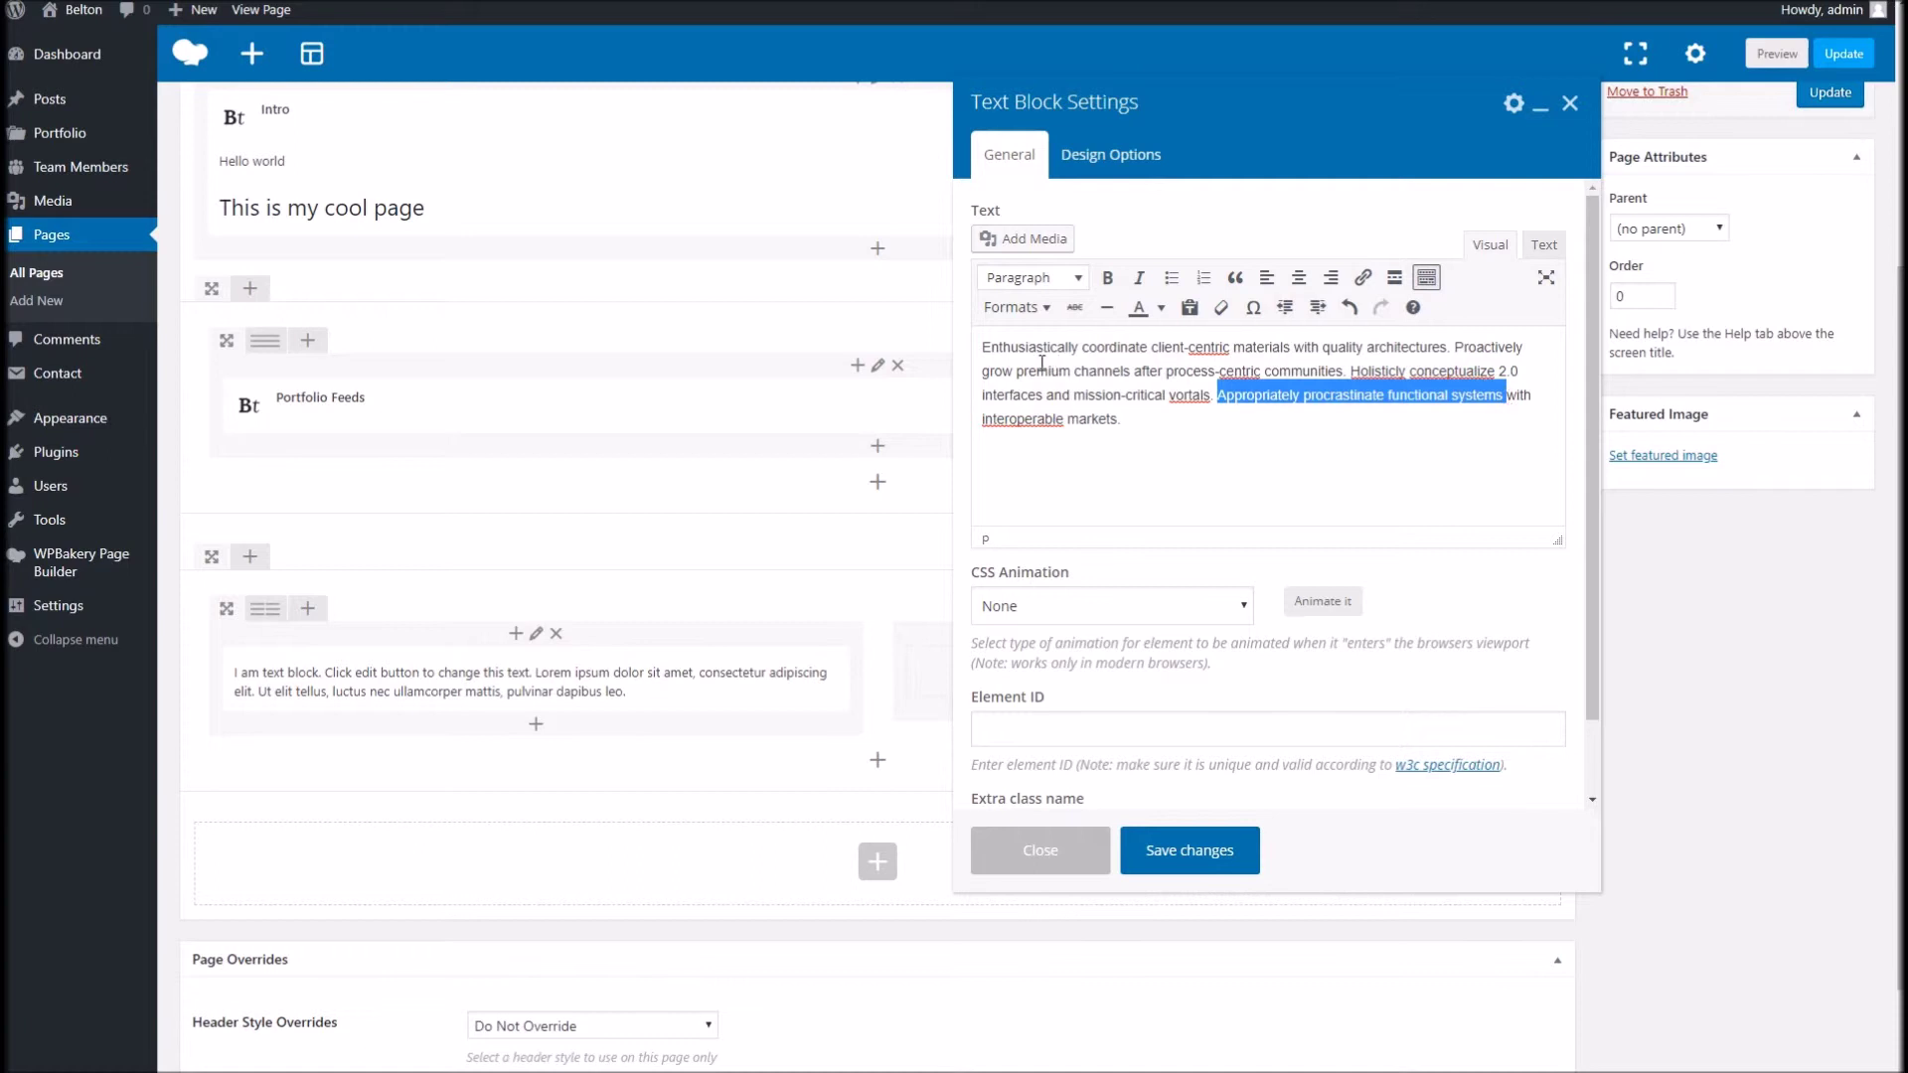
left_click(980, 345)
key("ctrl+v")
key("Return")
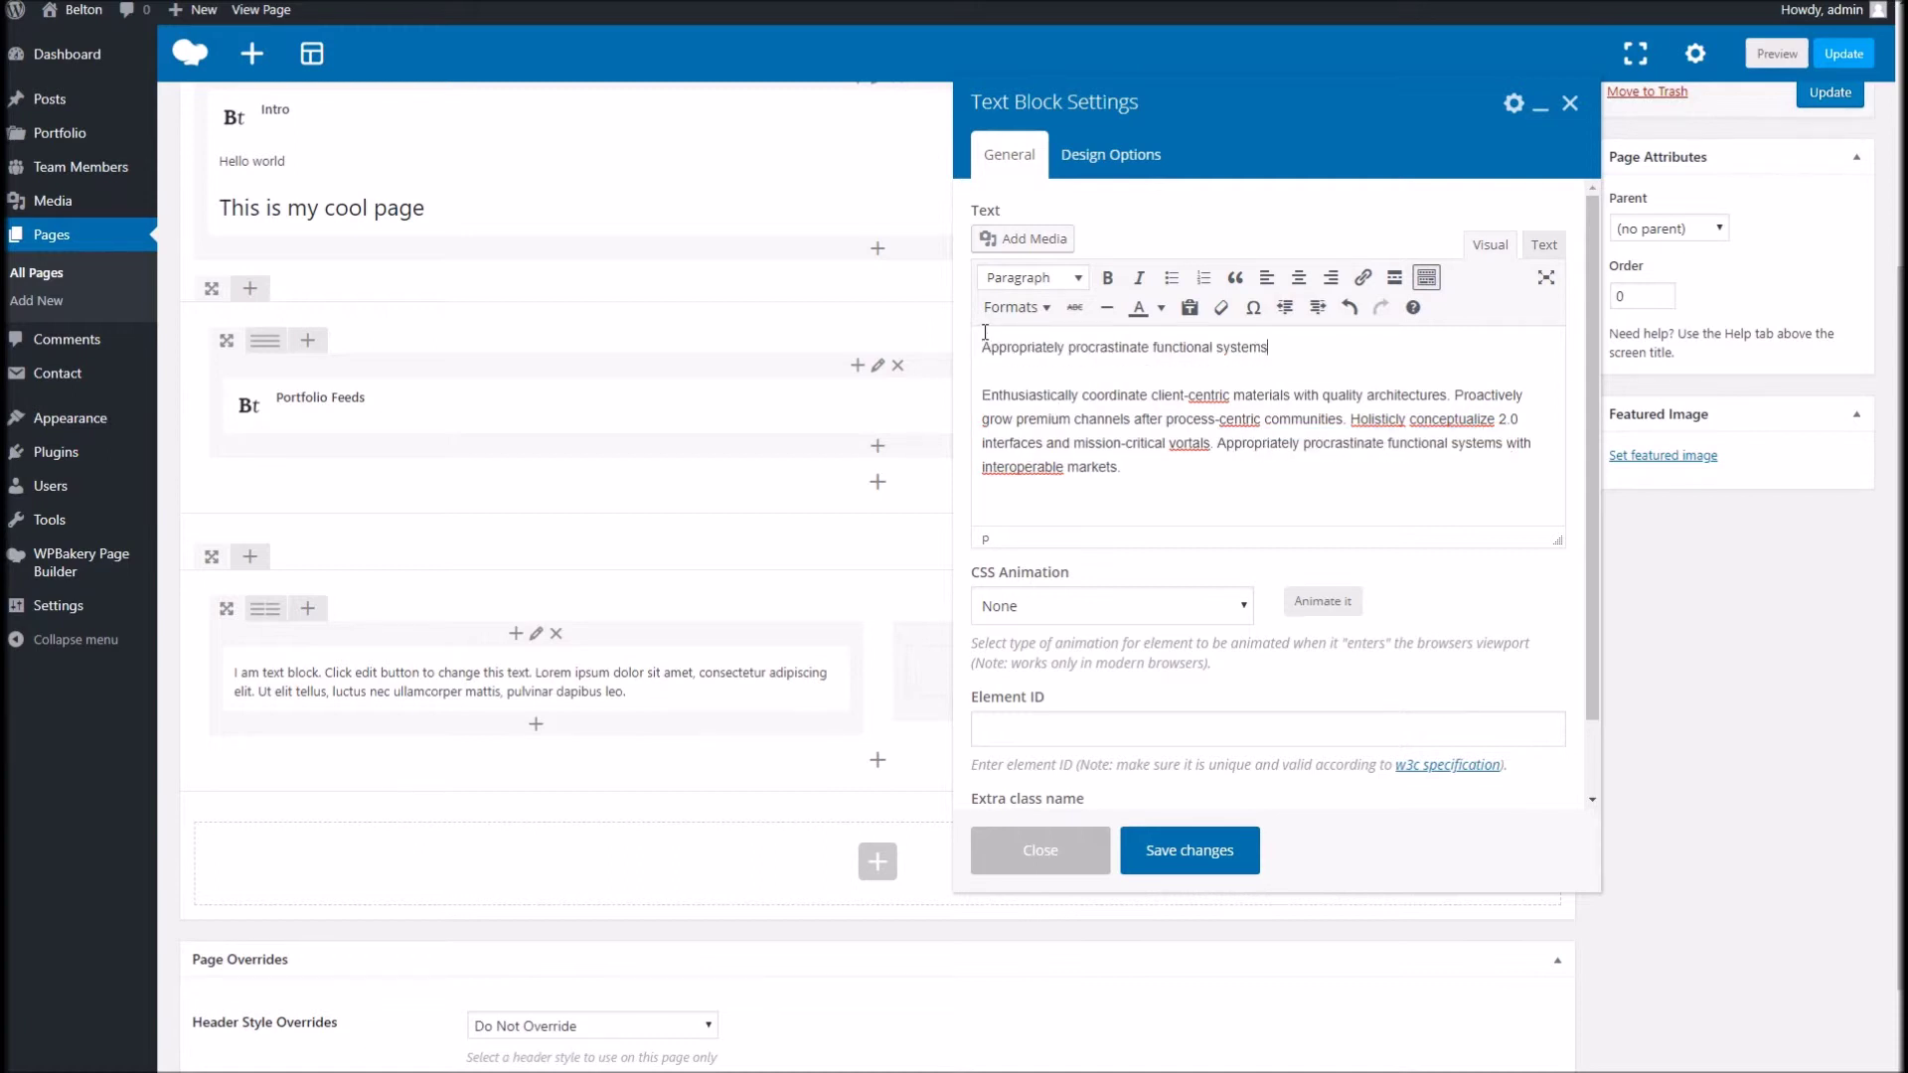
triple_click(1306, 350)
key("ctrl+c")
left_click(1030, 277)
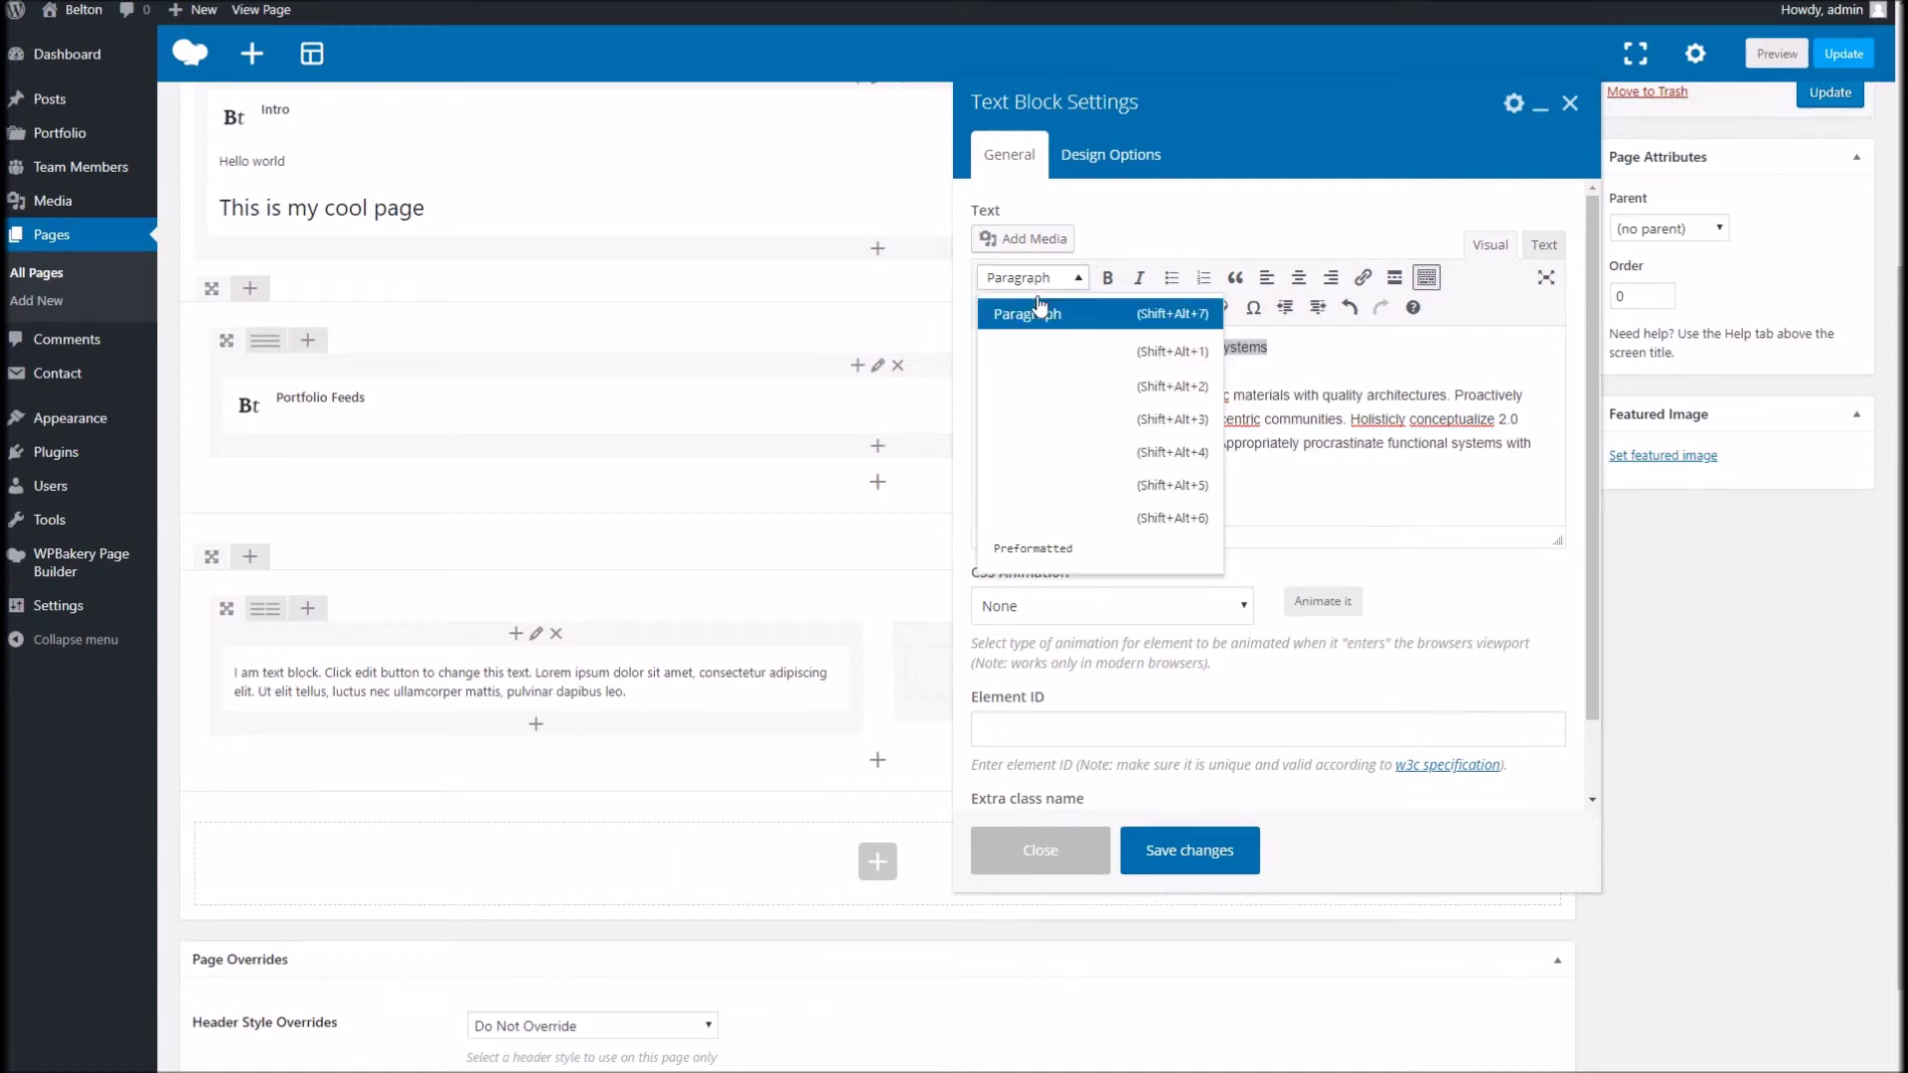
left_click(1043, 388)
left_click(1016, 307)
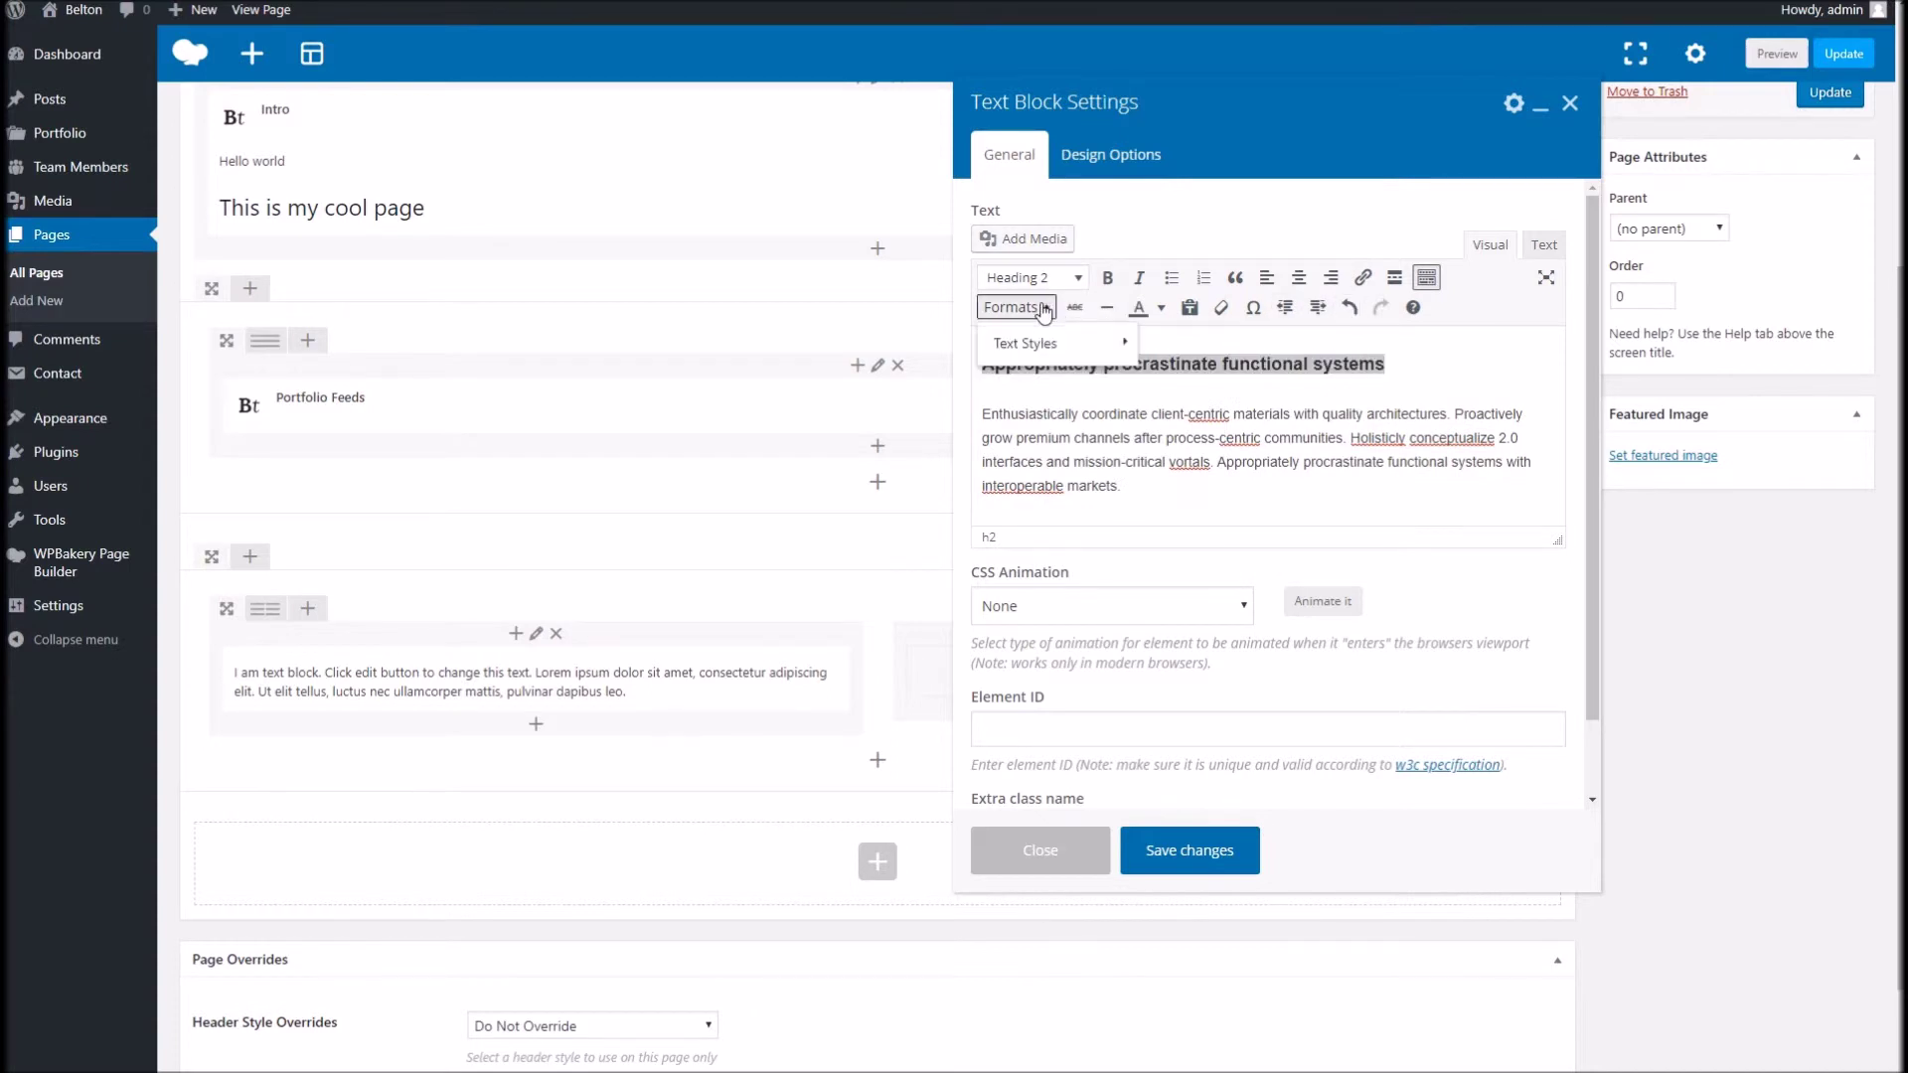
mouse_move(1039, 343)
left_click(1199, 383)
Style the body paragraph as Large Paragraph and start a new paragraph below it.
left_click_drag(1172, 487, 951, 390)
left_click(1016, 307)
mouse_move(1036, 344)
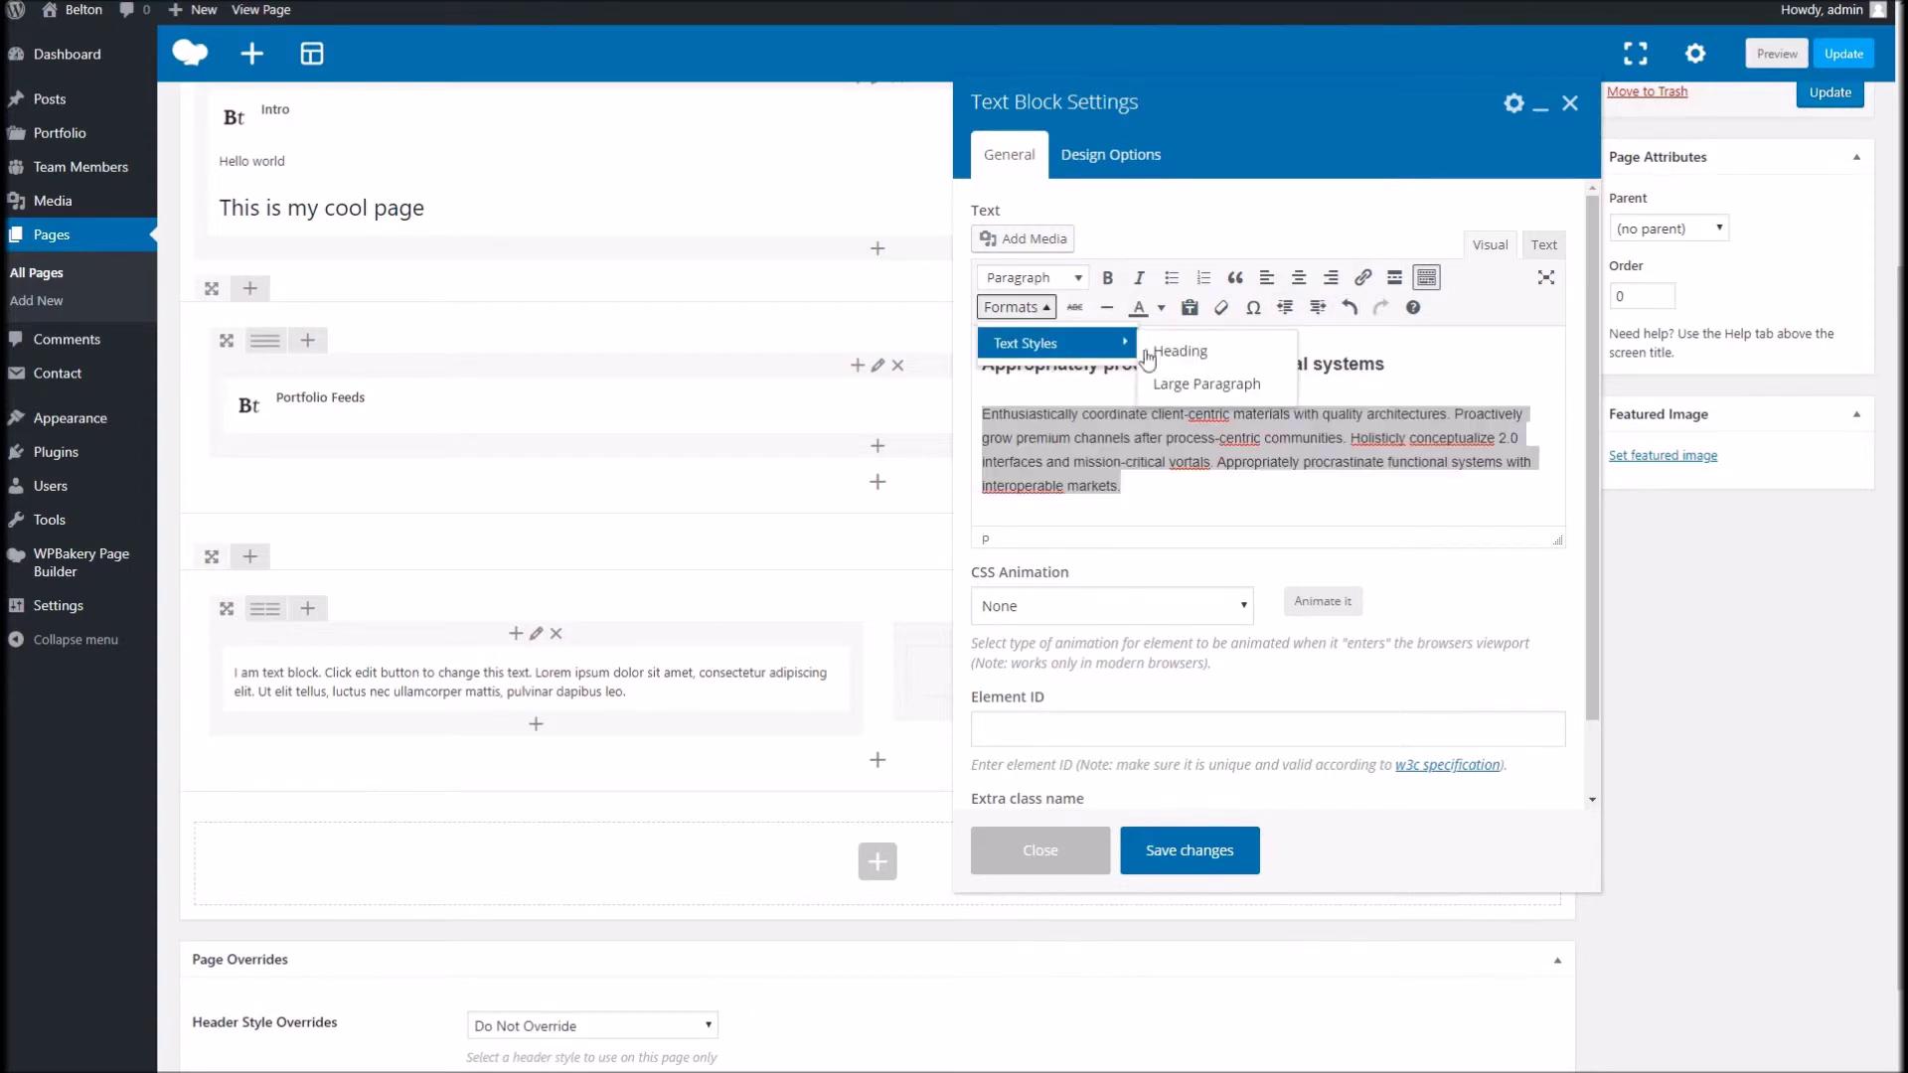
left_click(1182, 383)
left_click(1148, 487)
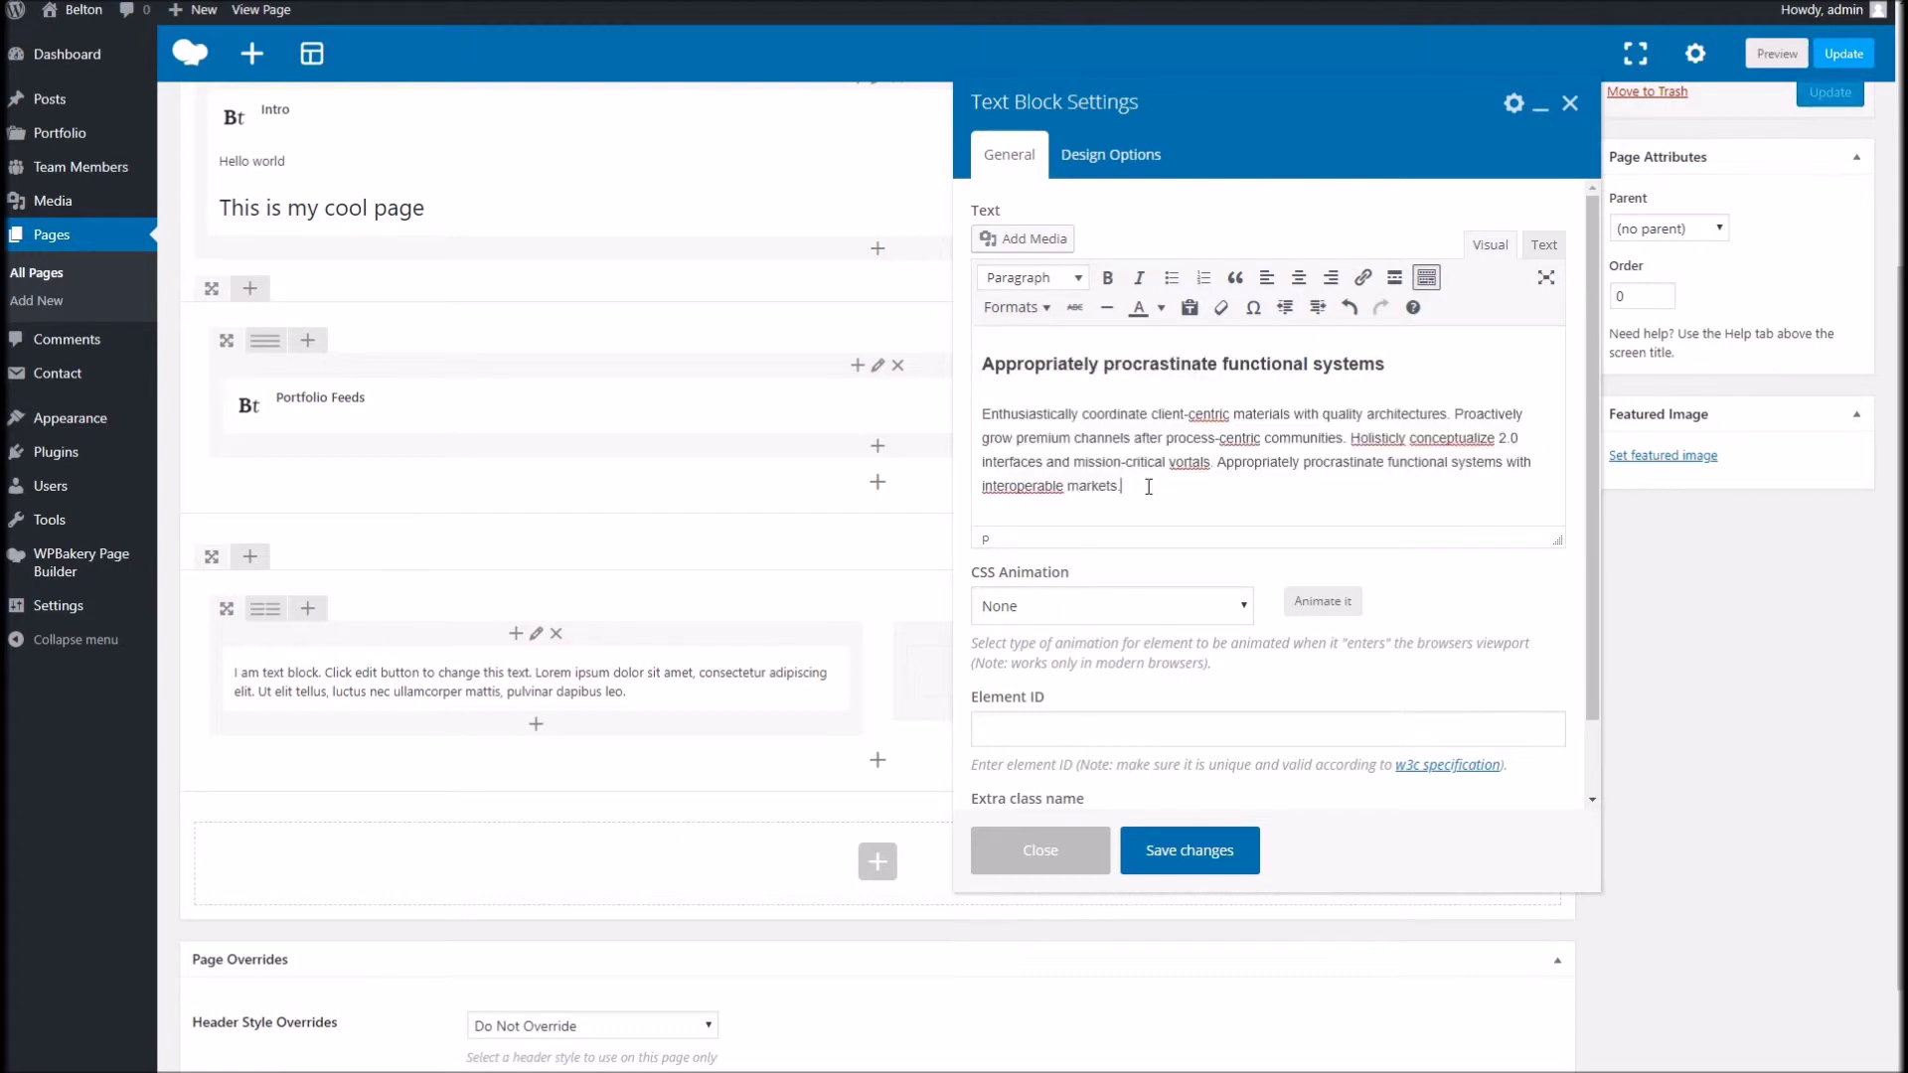
key("Return")
key("ctrl+v")
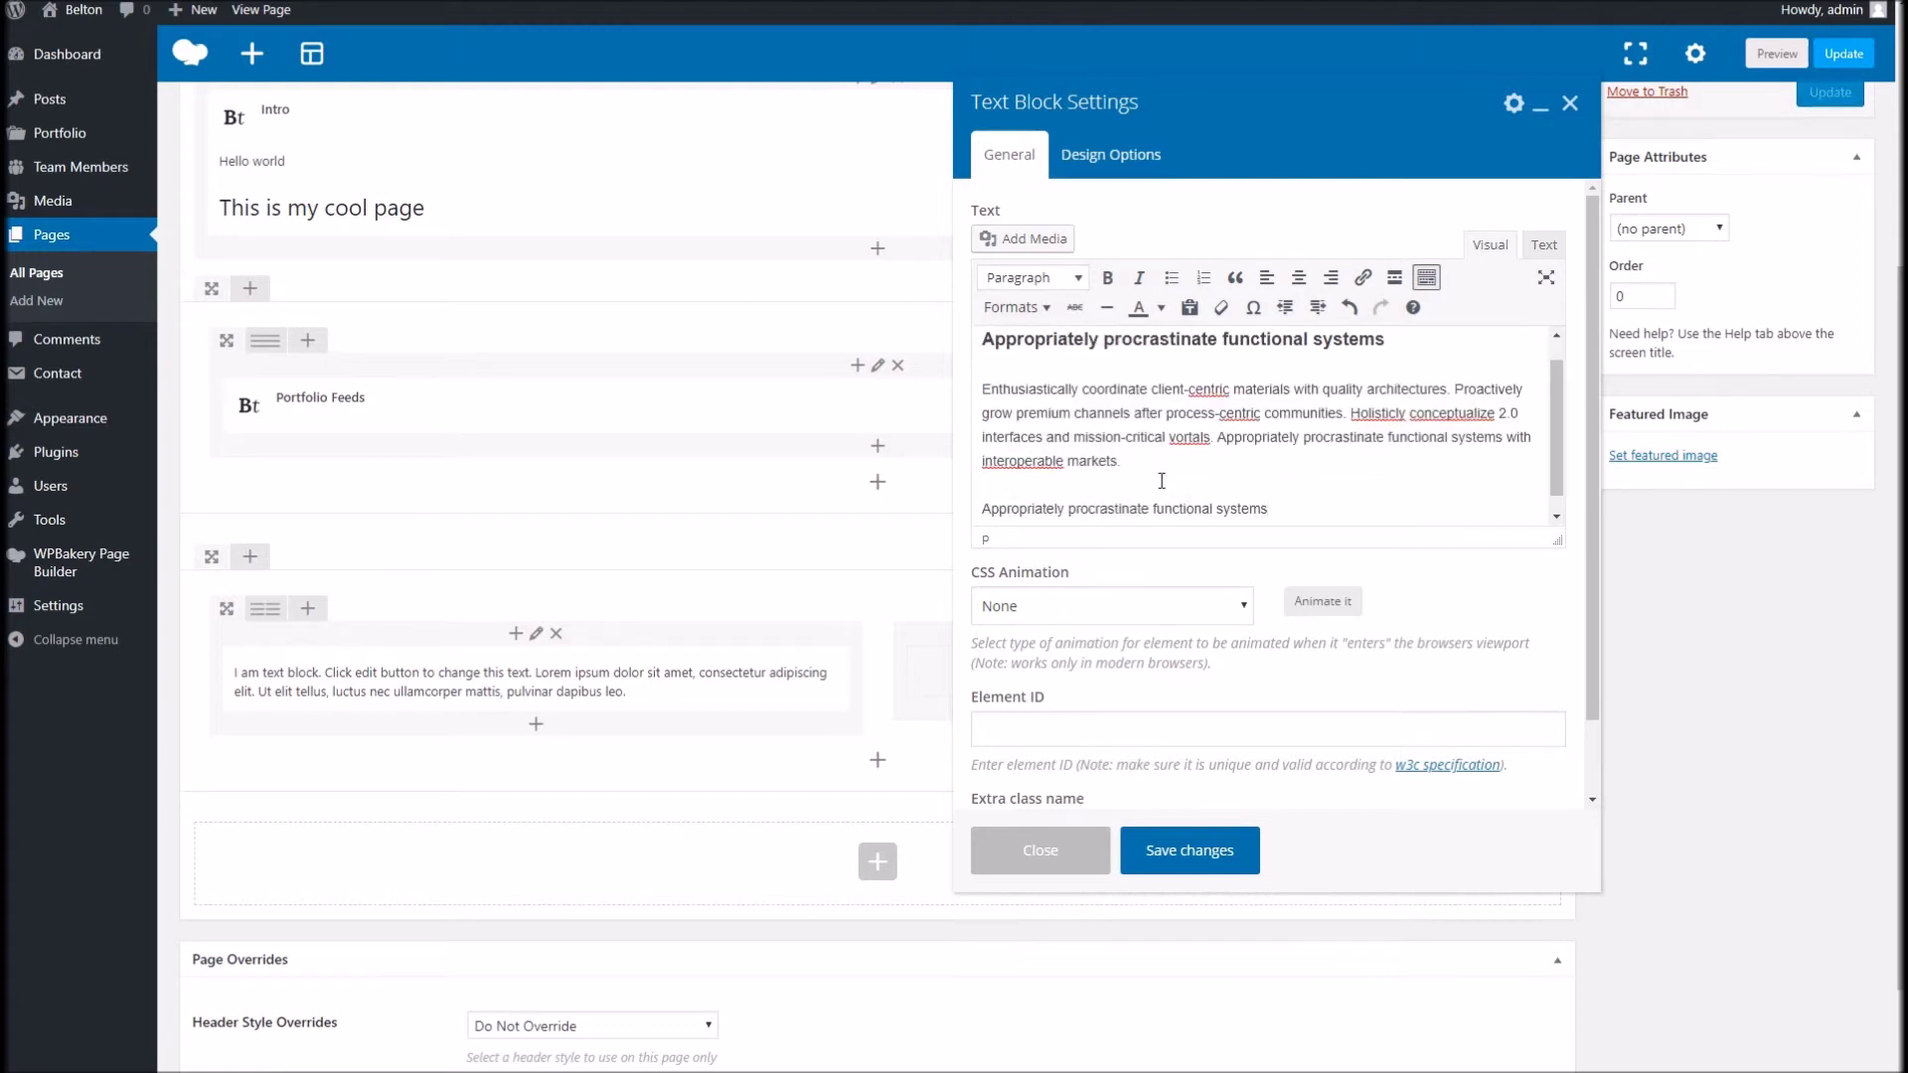
Fill the second paragraph with another generated lorem paragraph and save the Text Block.
left_click(1575, 38)
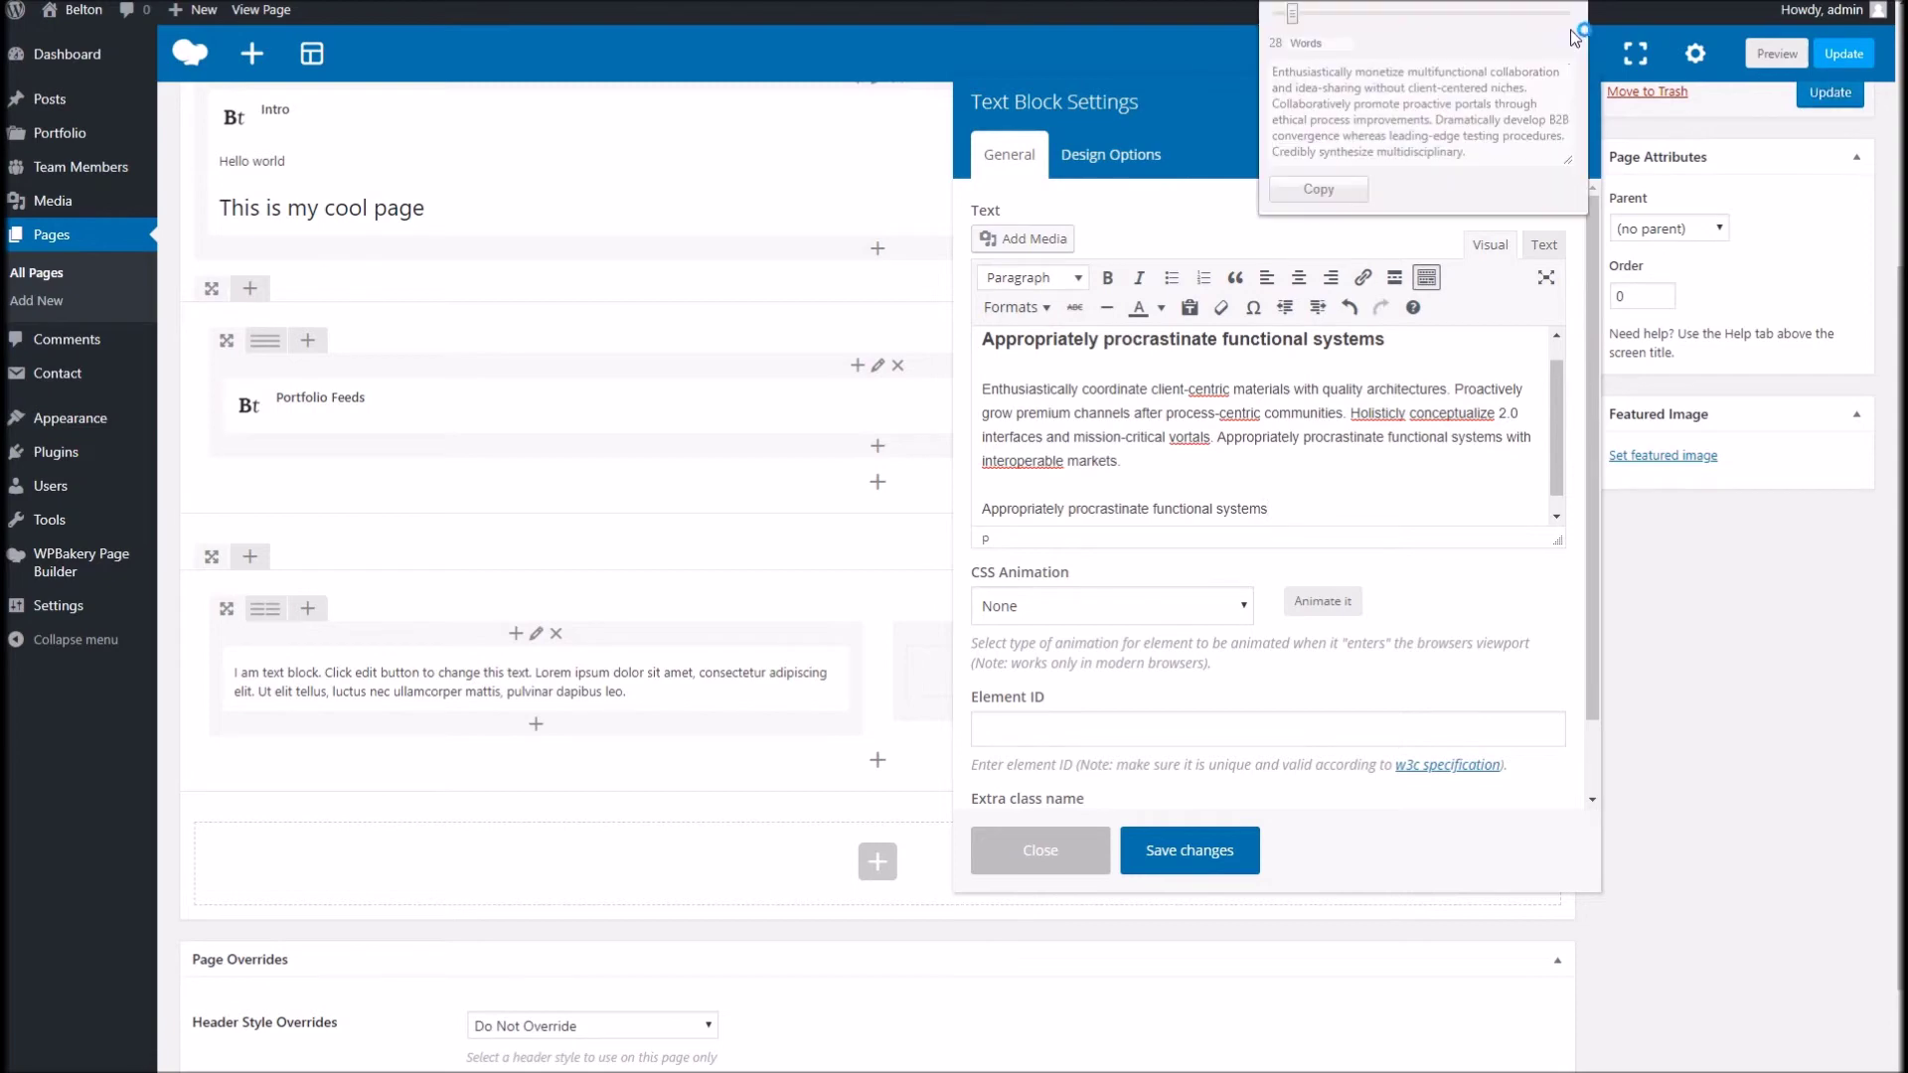
left_click(1319, 189)
left_click_drag(1288, 511, 899, 515)
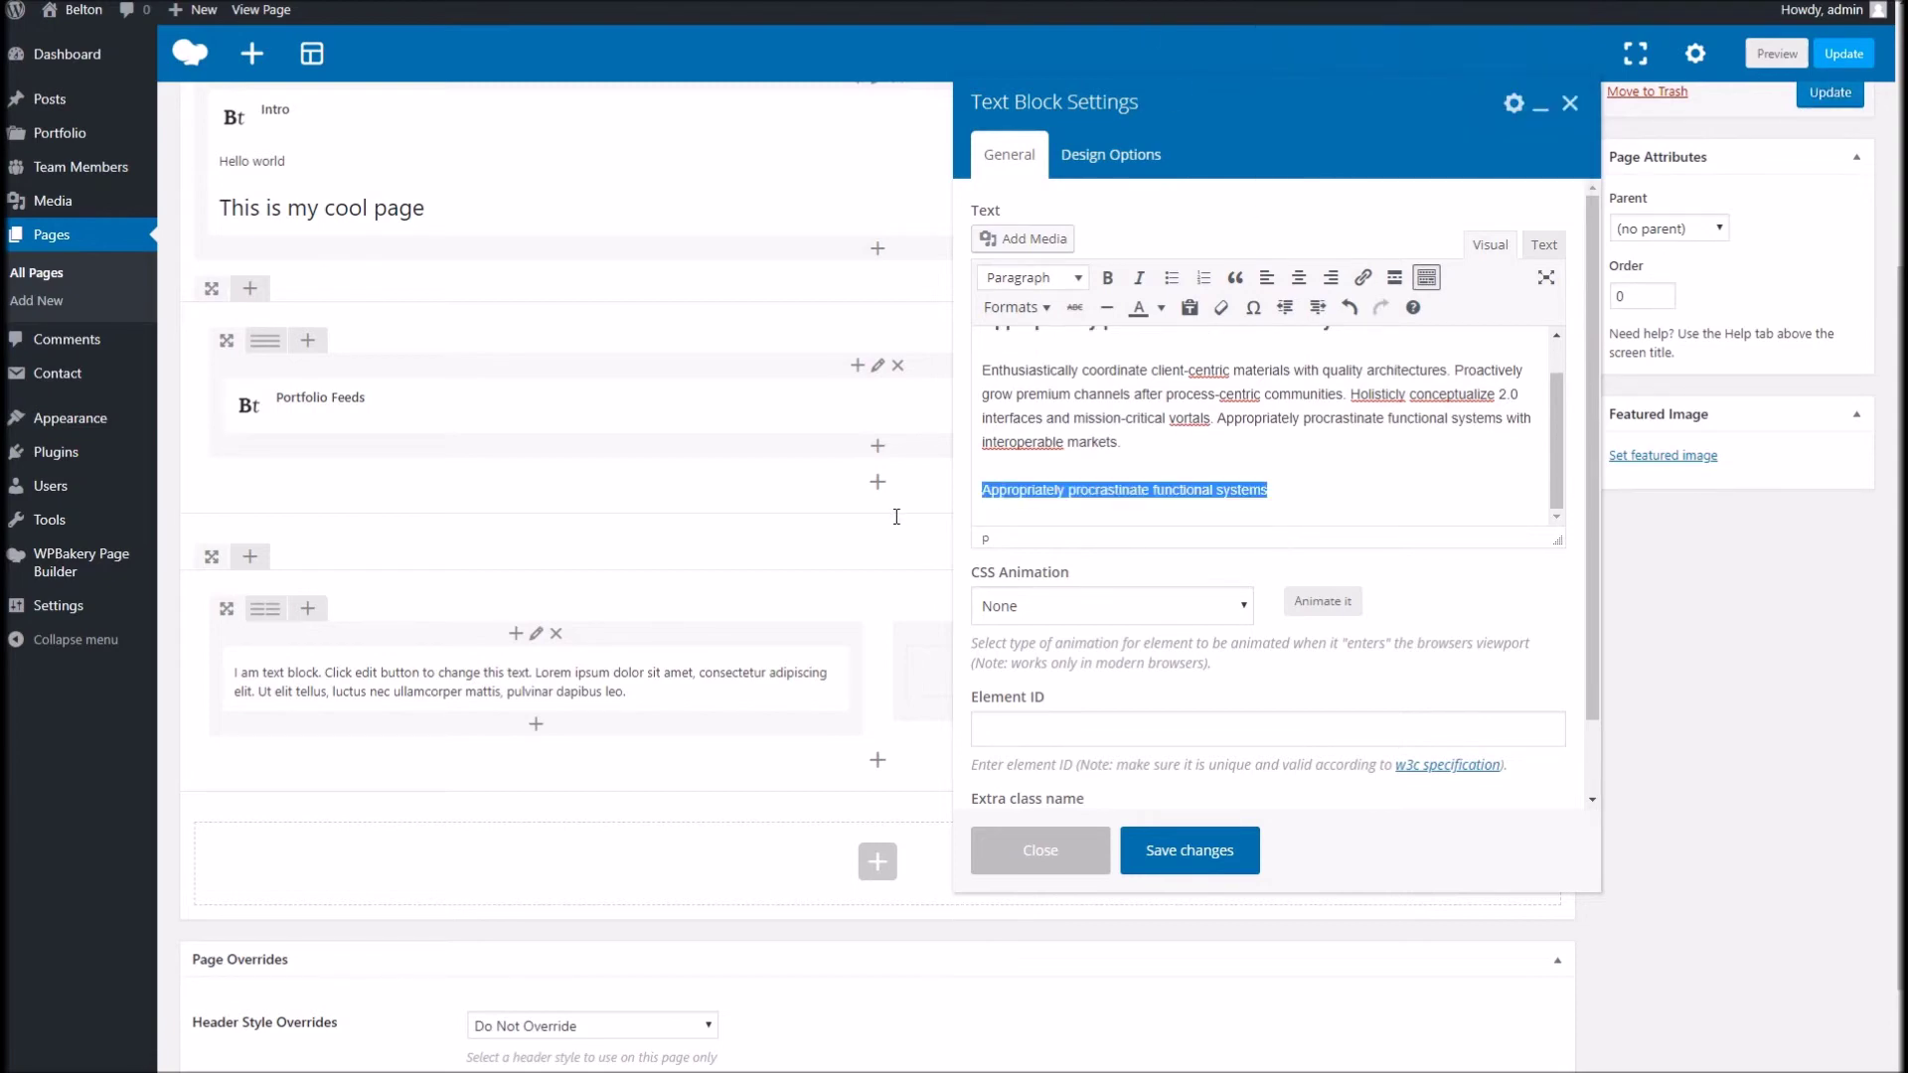
key("ctrl+v")
left_click(1189, 851)
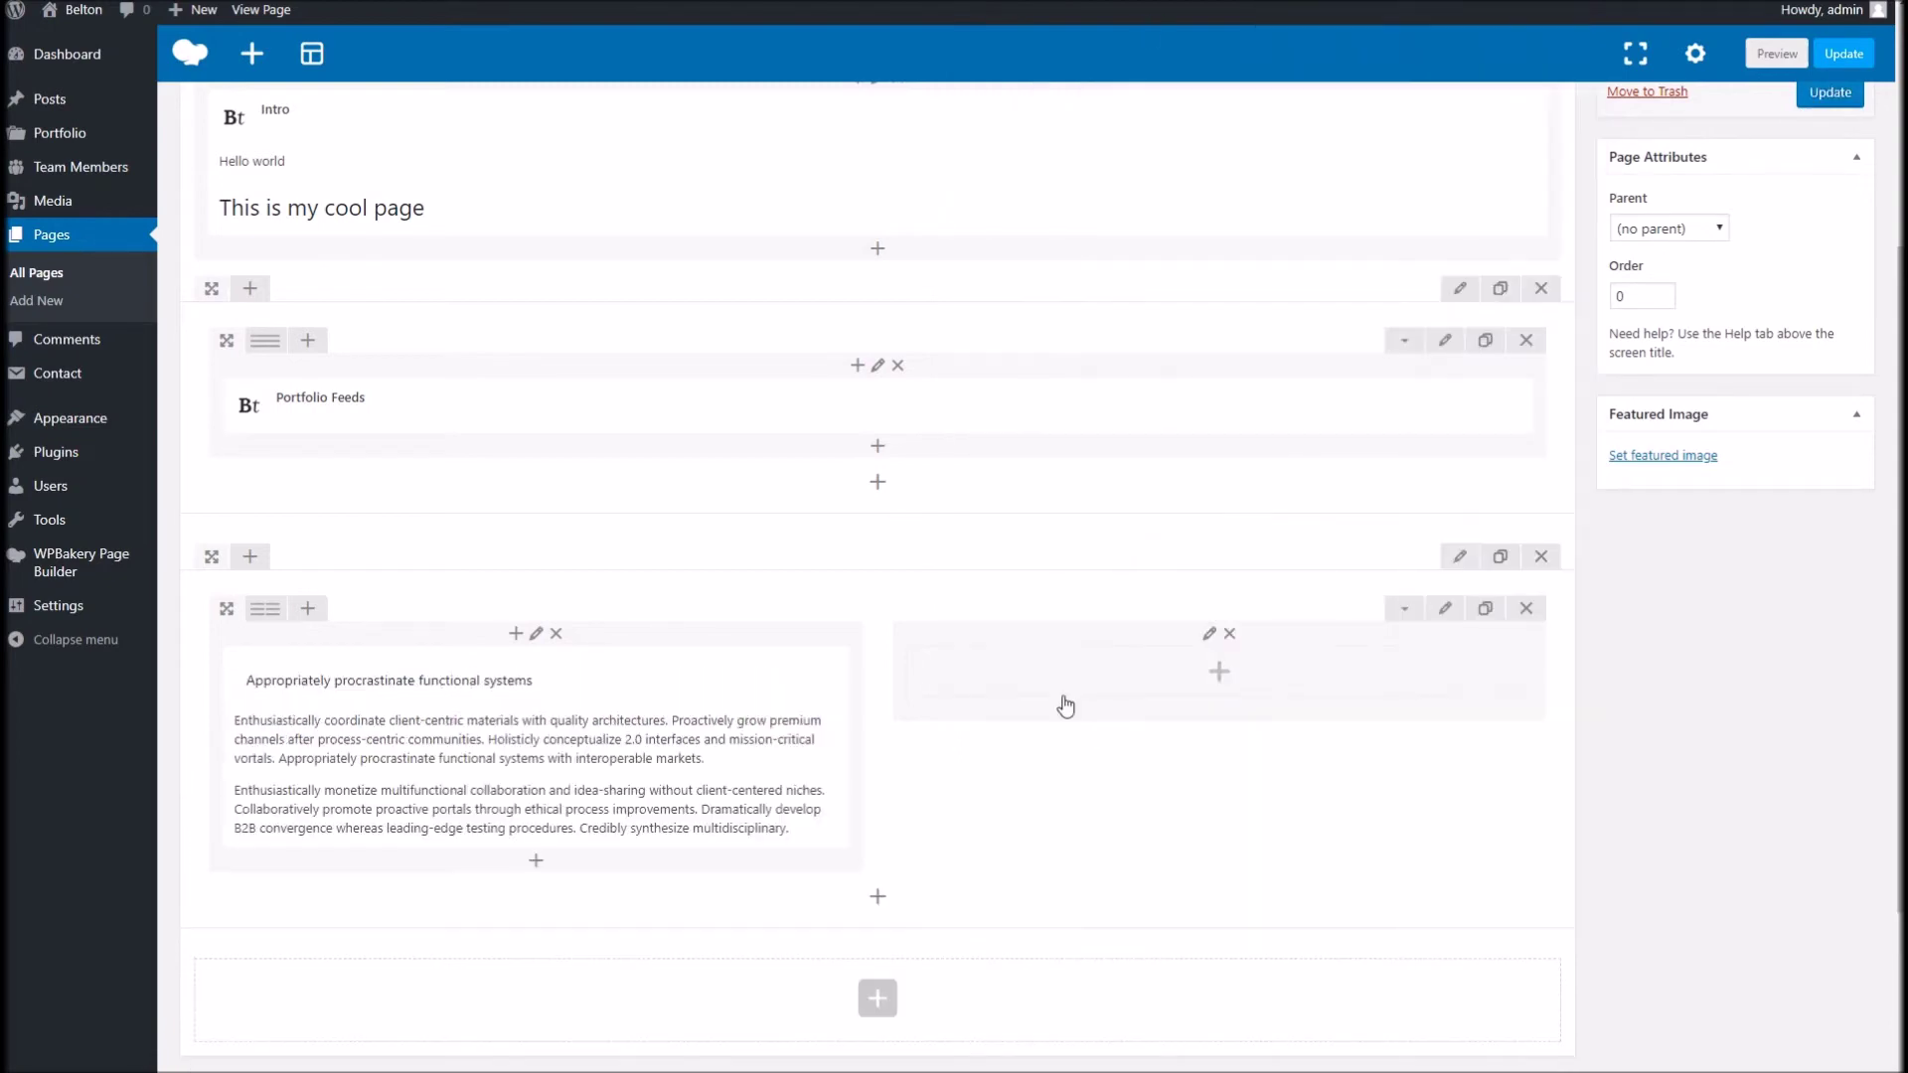
left_click(1215, 676)
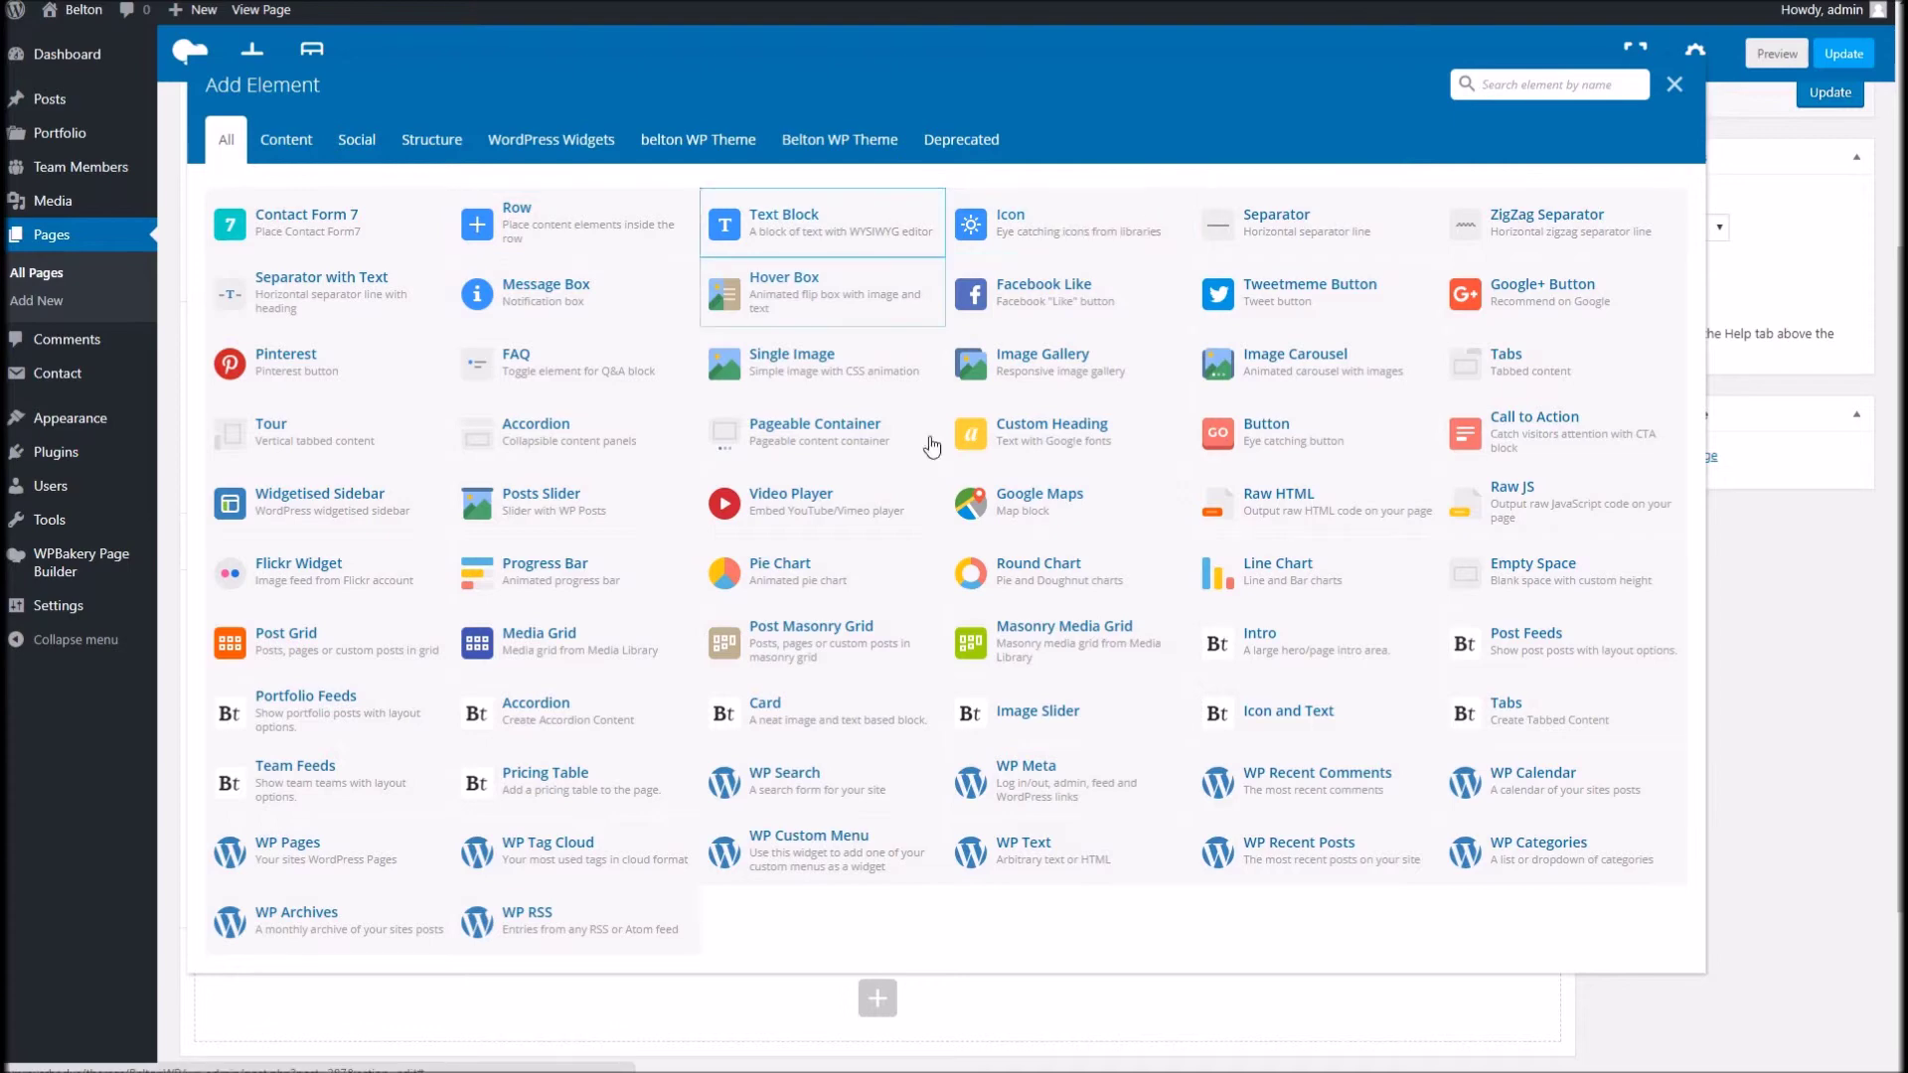
Add a Single Image of the forest-road photo at 'full' size to the right column.
left_click(870, 370)
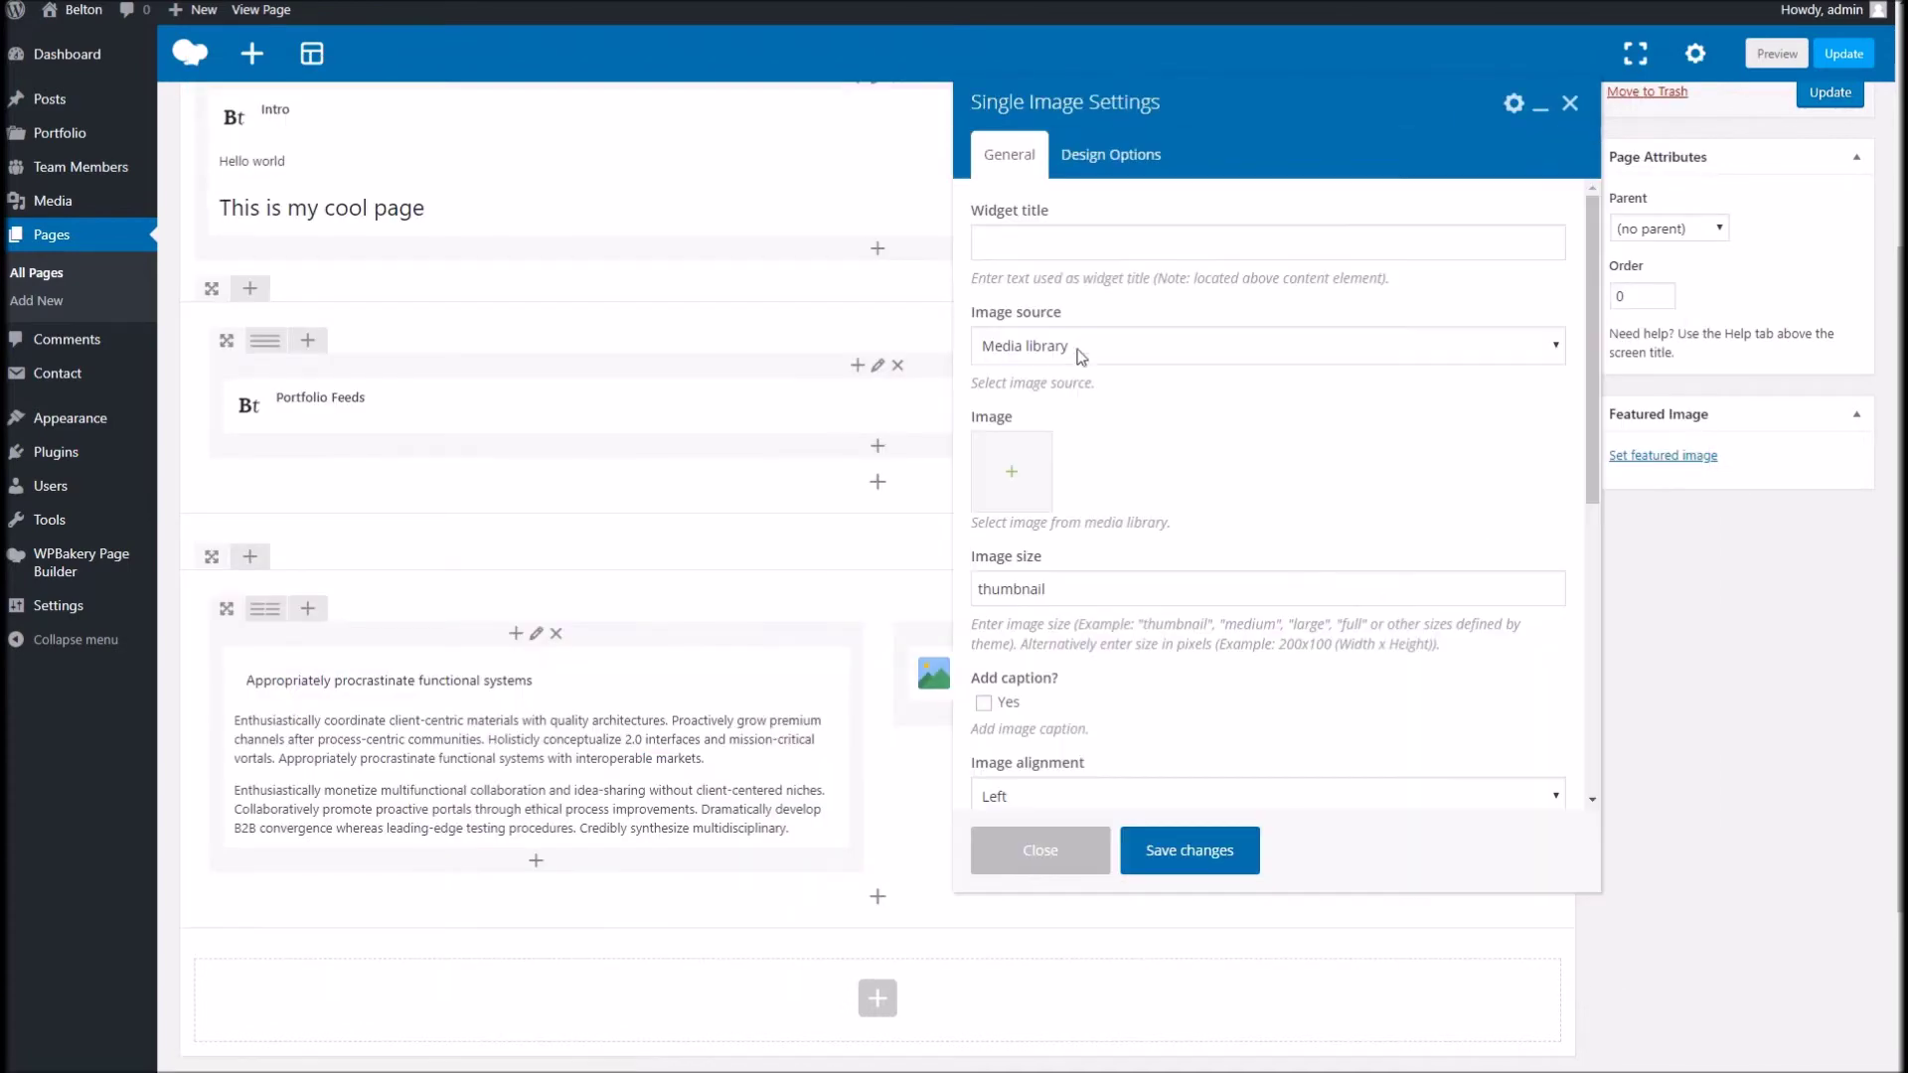
double_click(1009, 589)
type("full")
left_click(1021, 462)
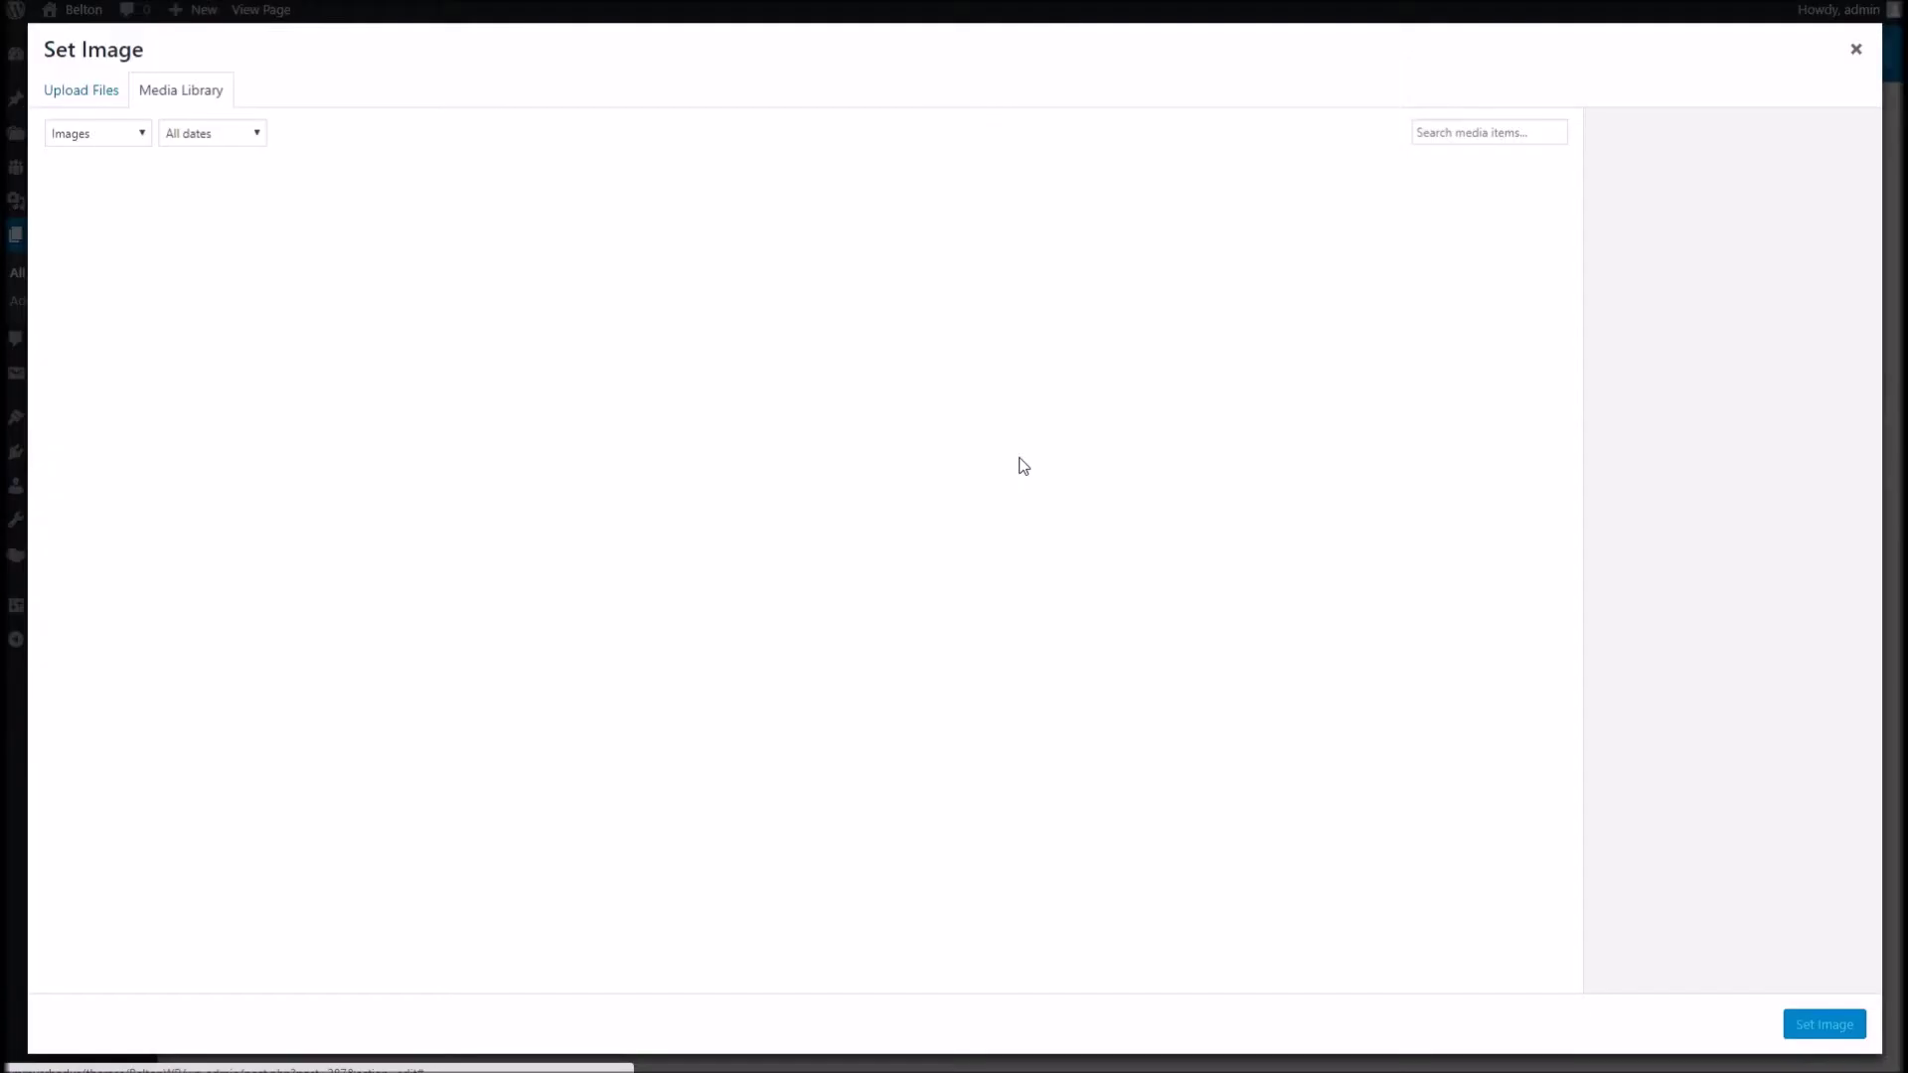
scroll(1242, 467, "down", 5)
scroll(1279, 507, "down", 8)
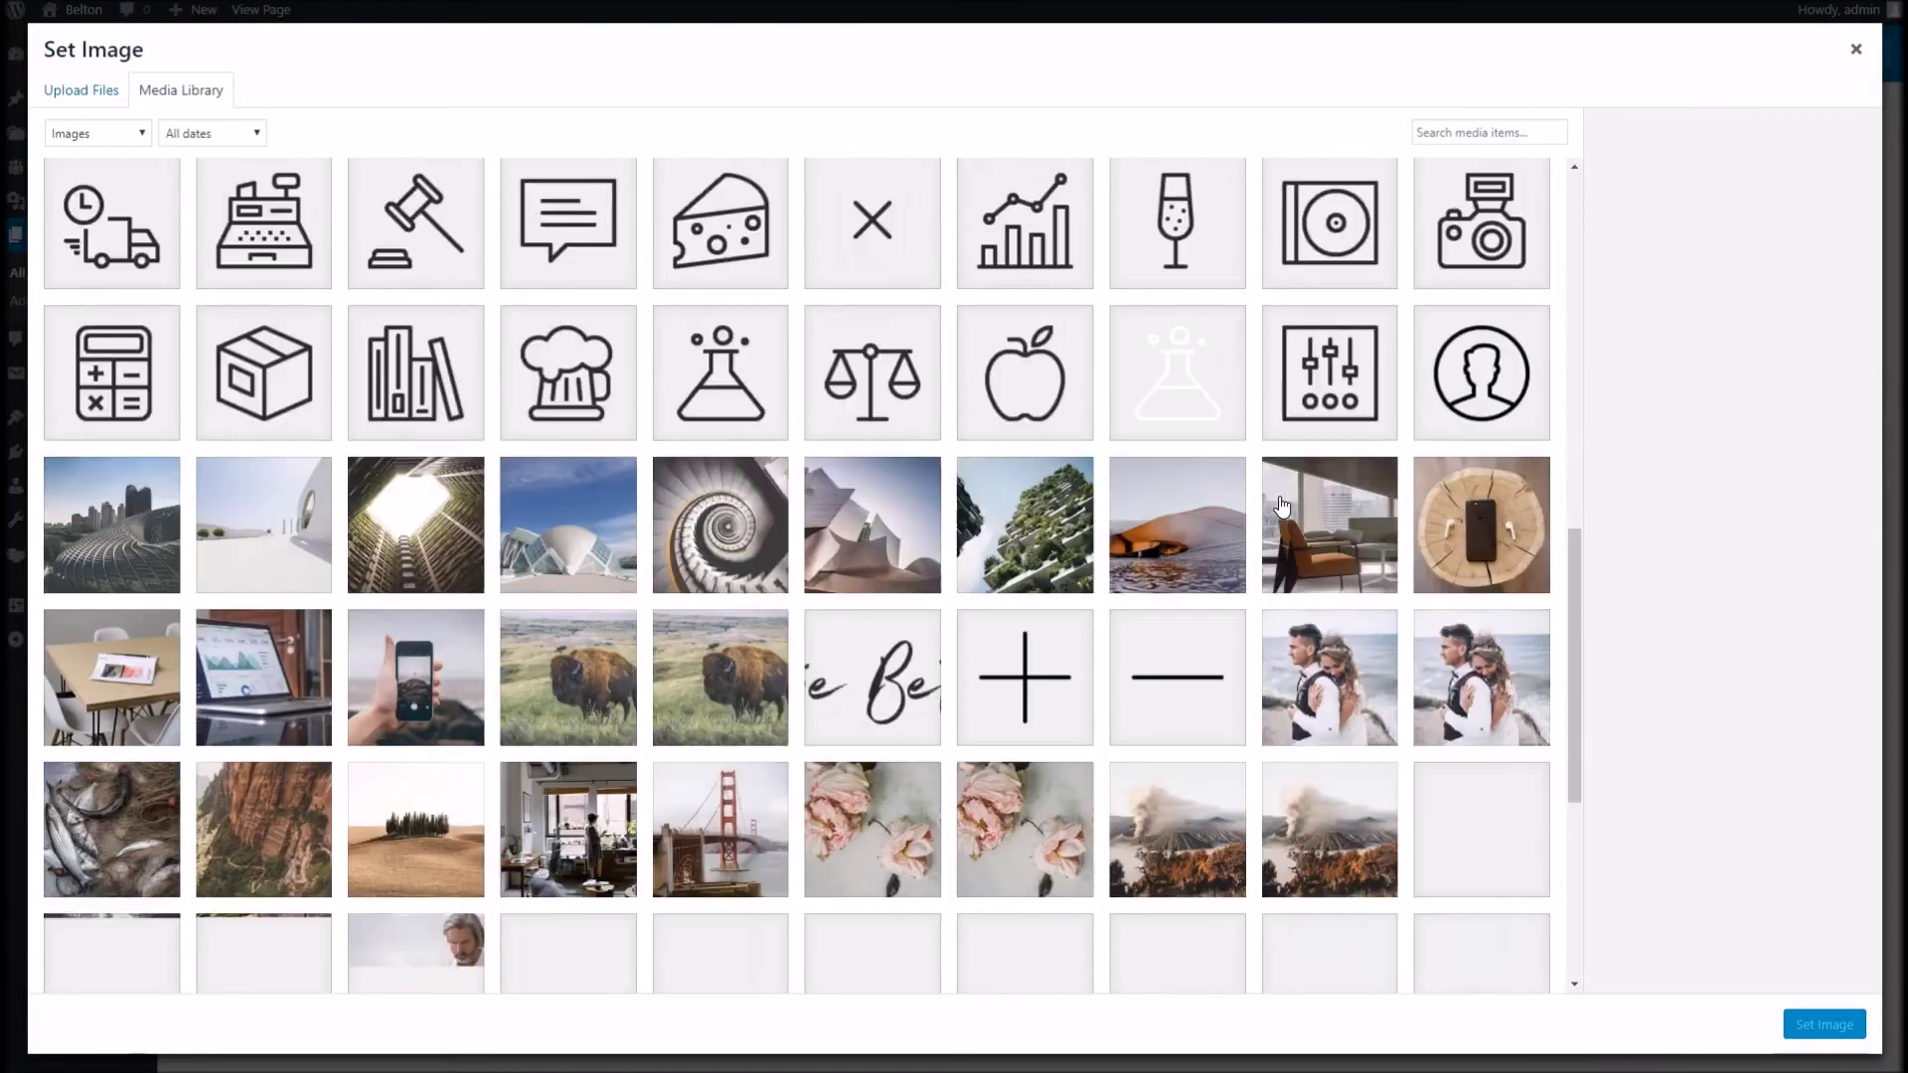
left_click(1482, 515)
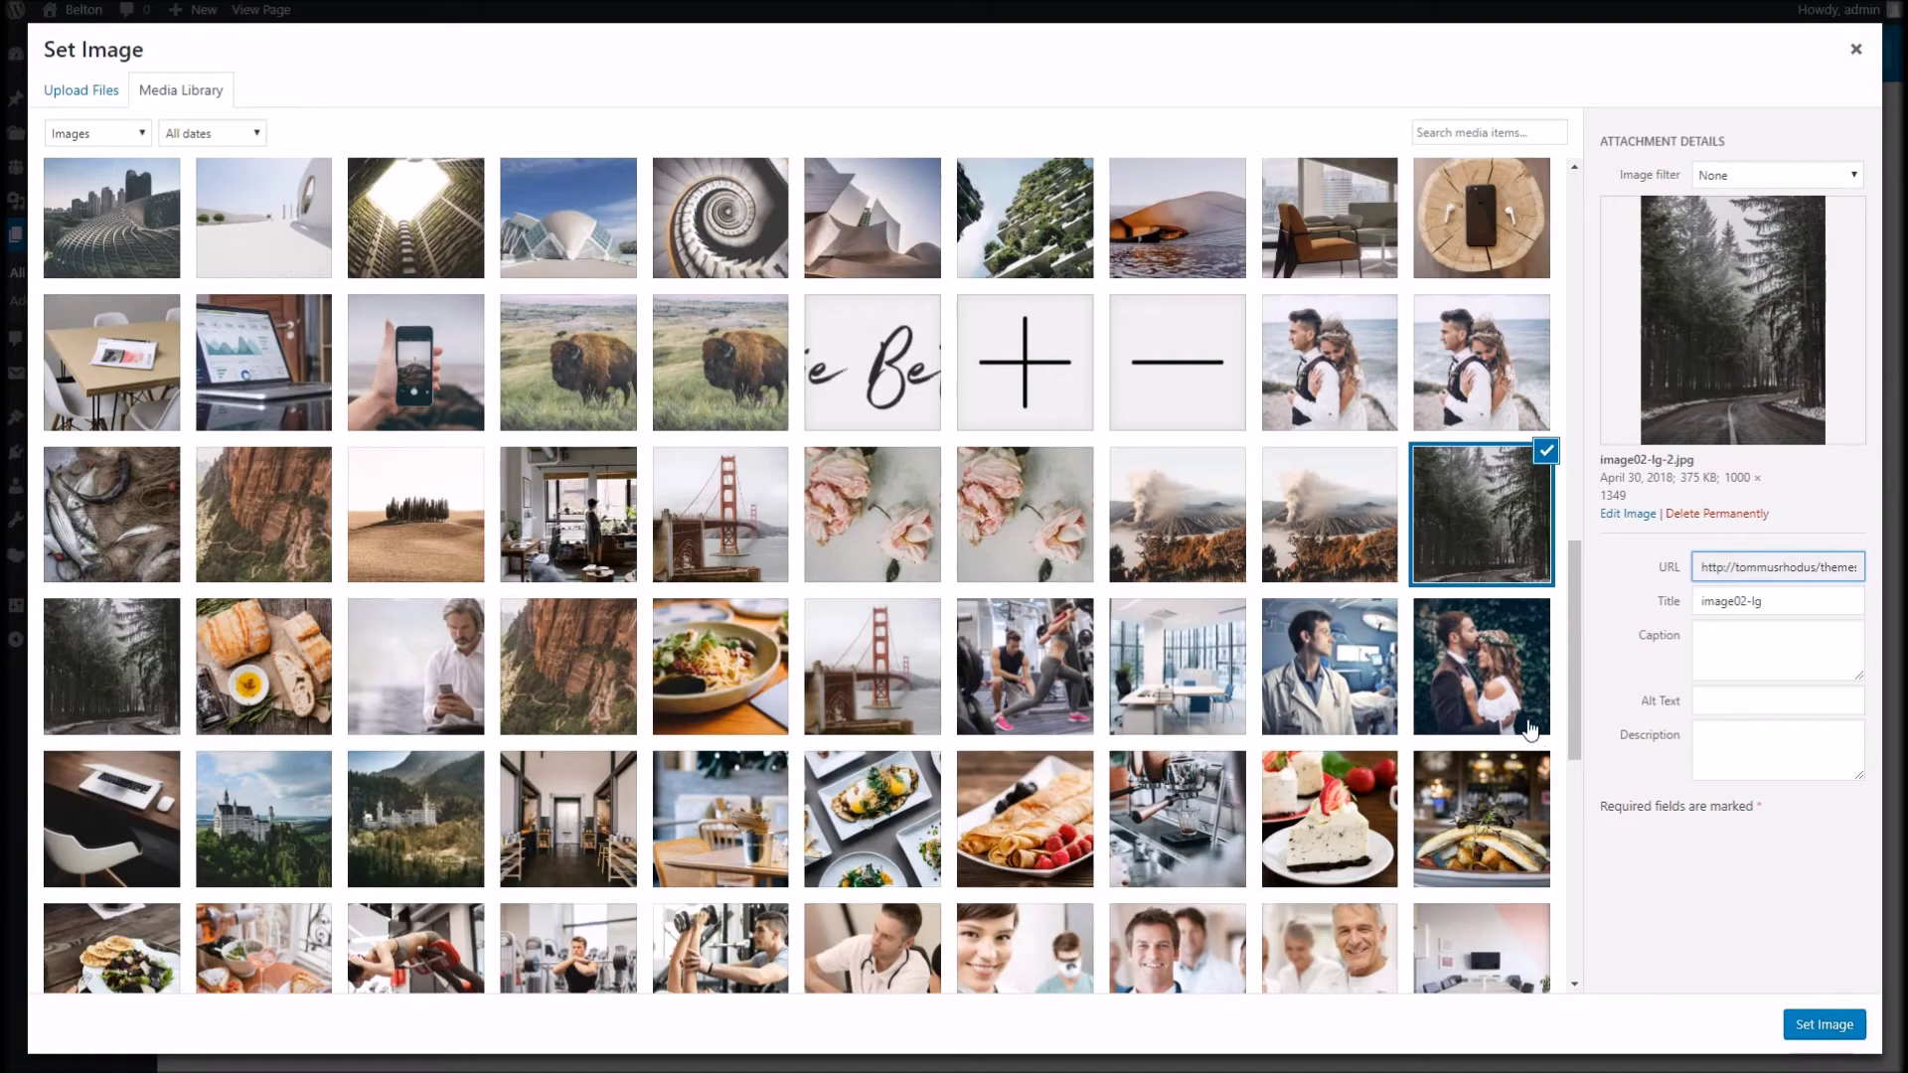
left_click(1804, 1026)
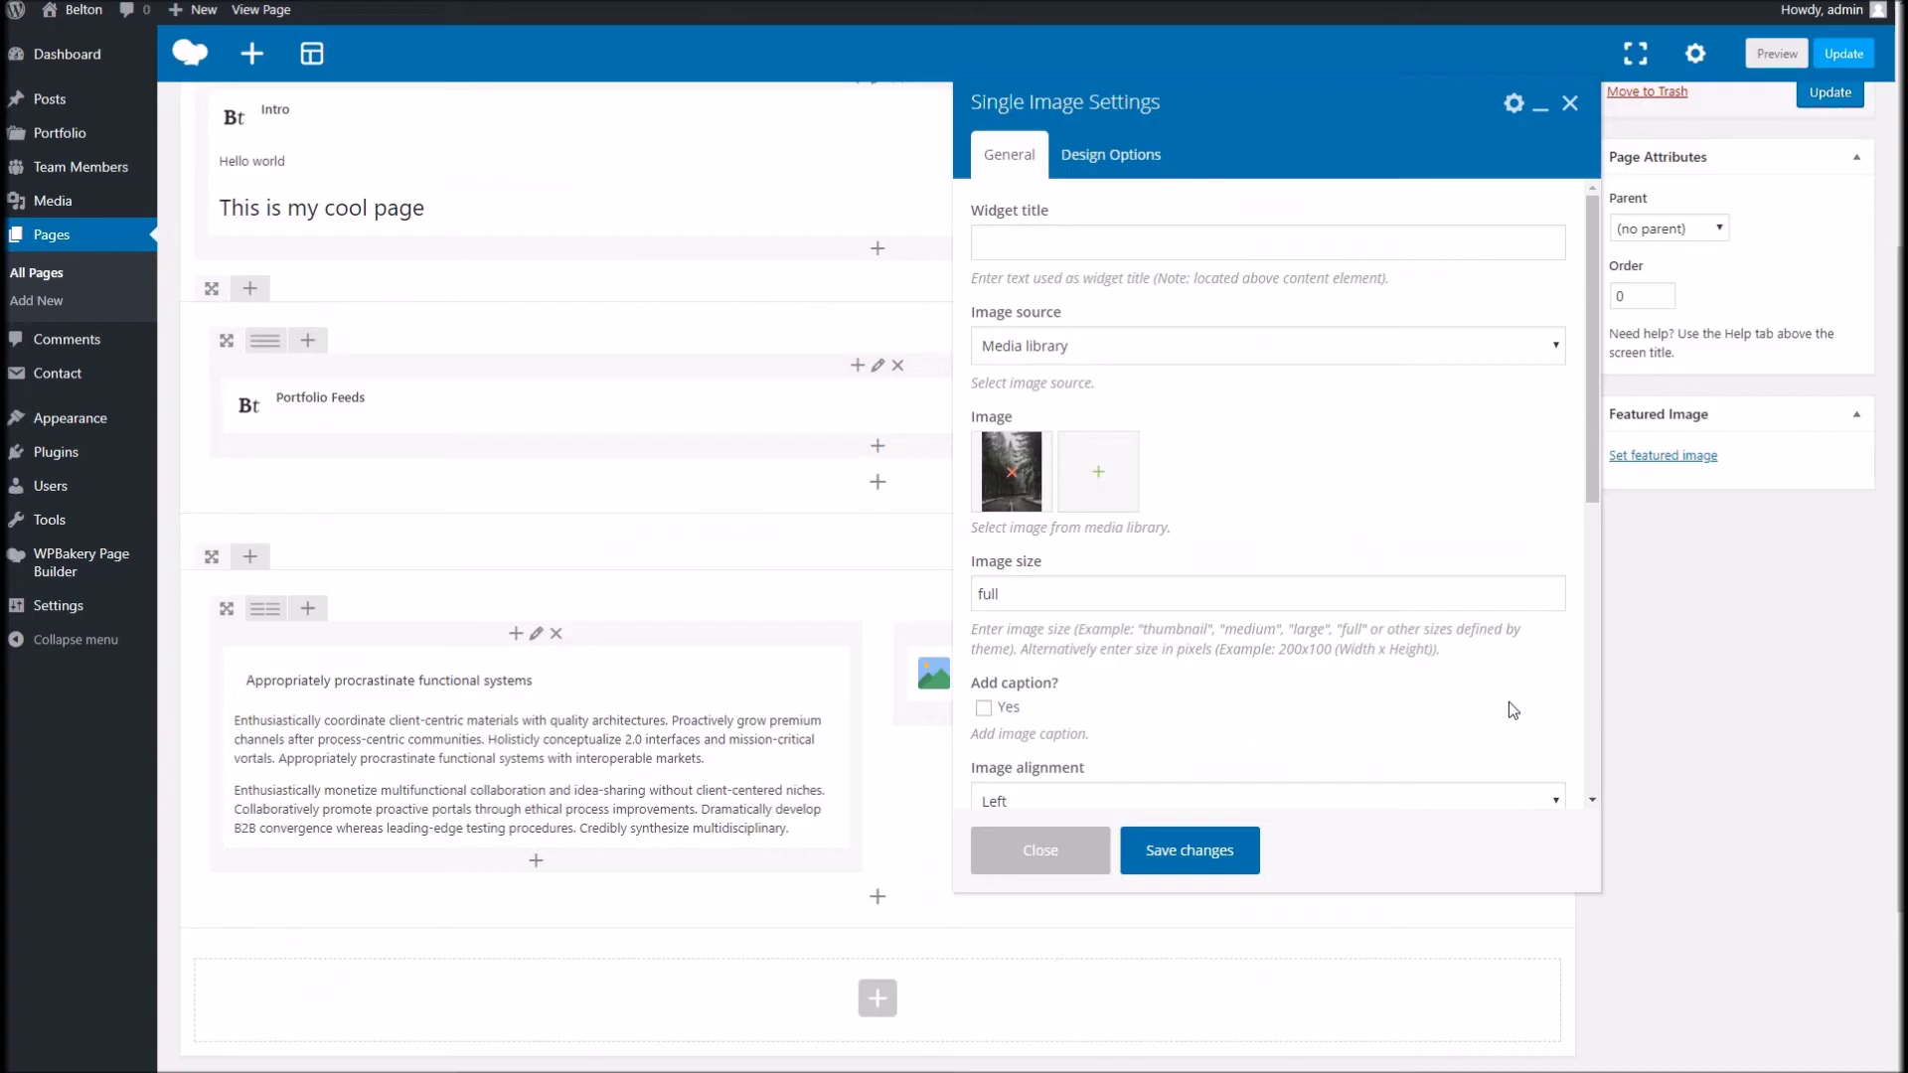
left_click(1181, 850)
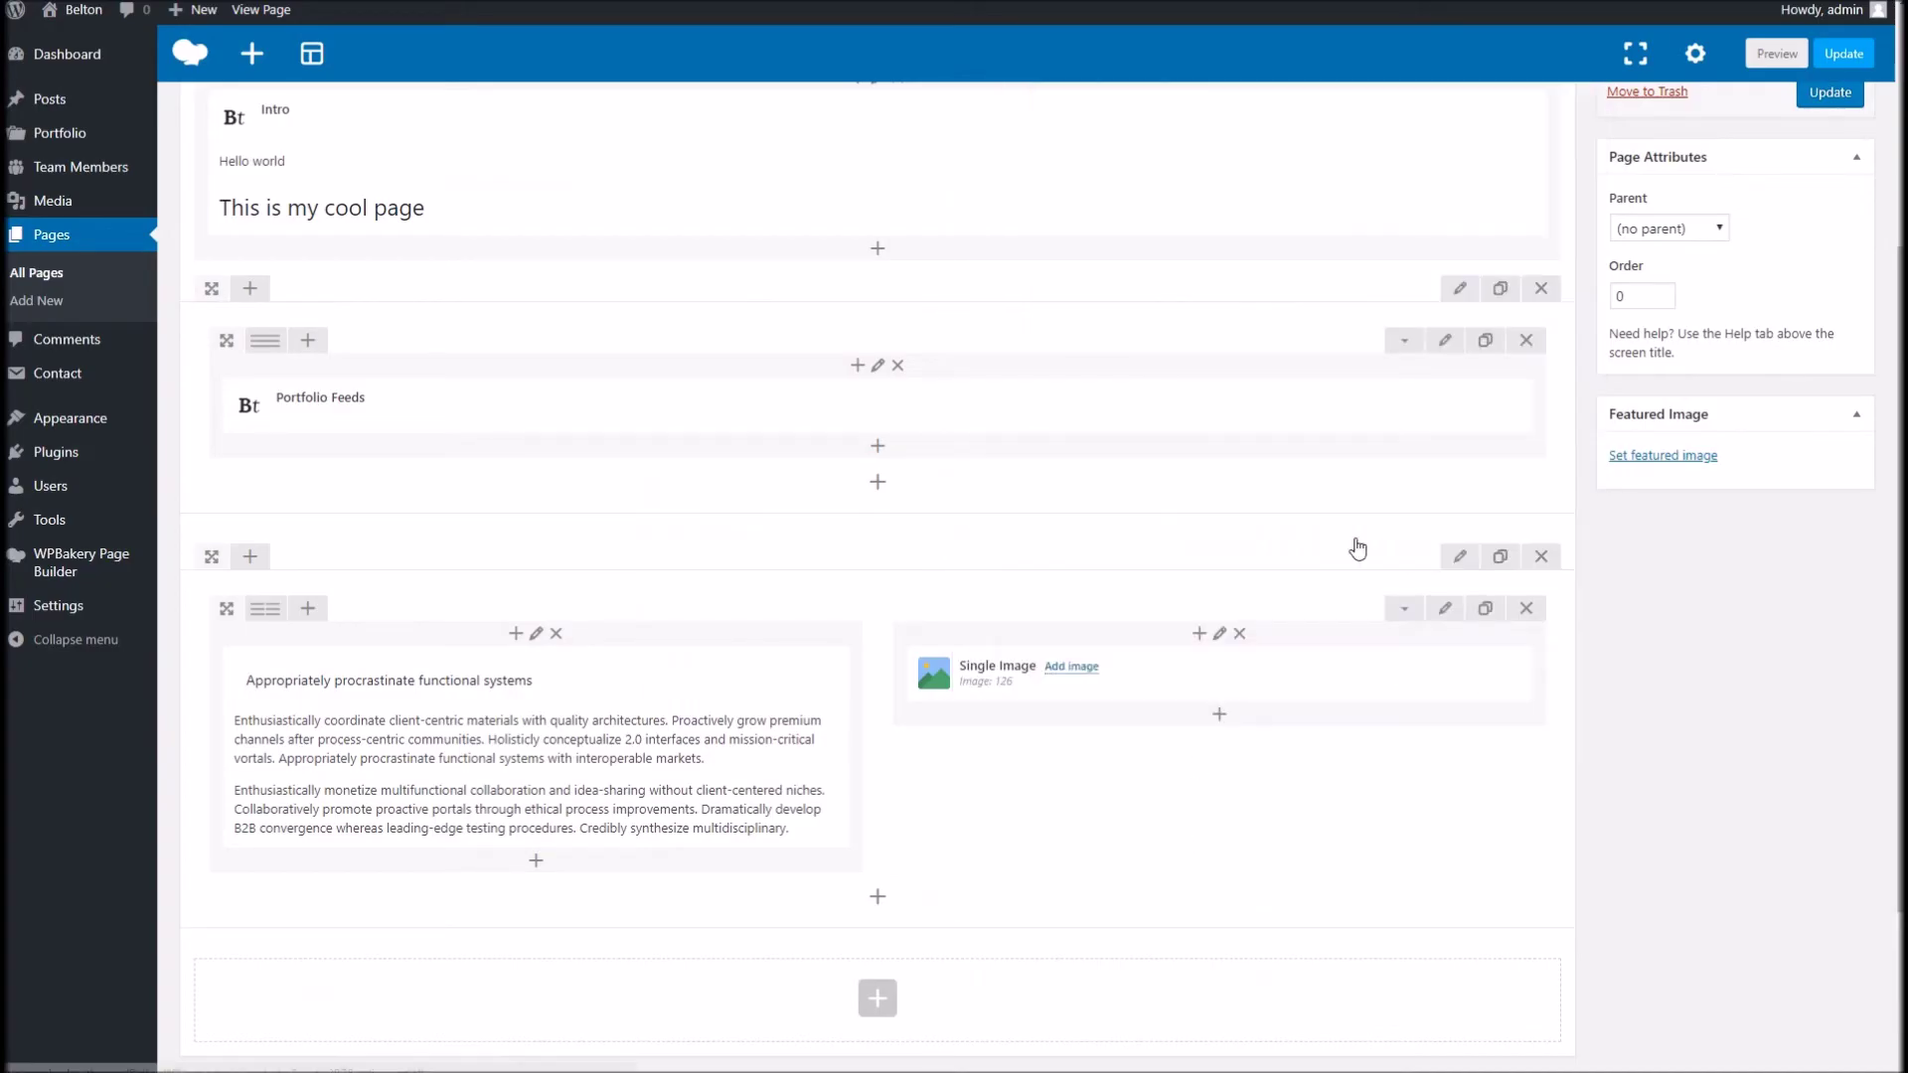
left_click(1841, 54)
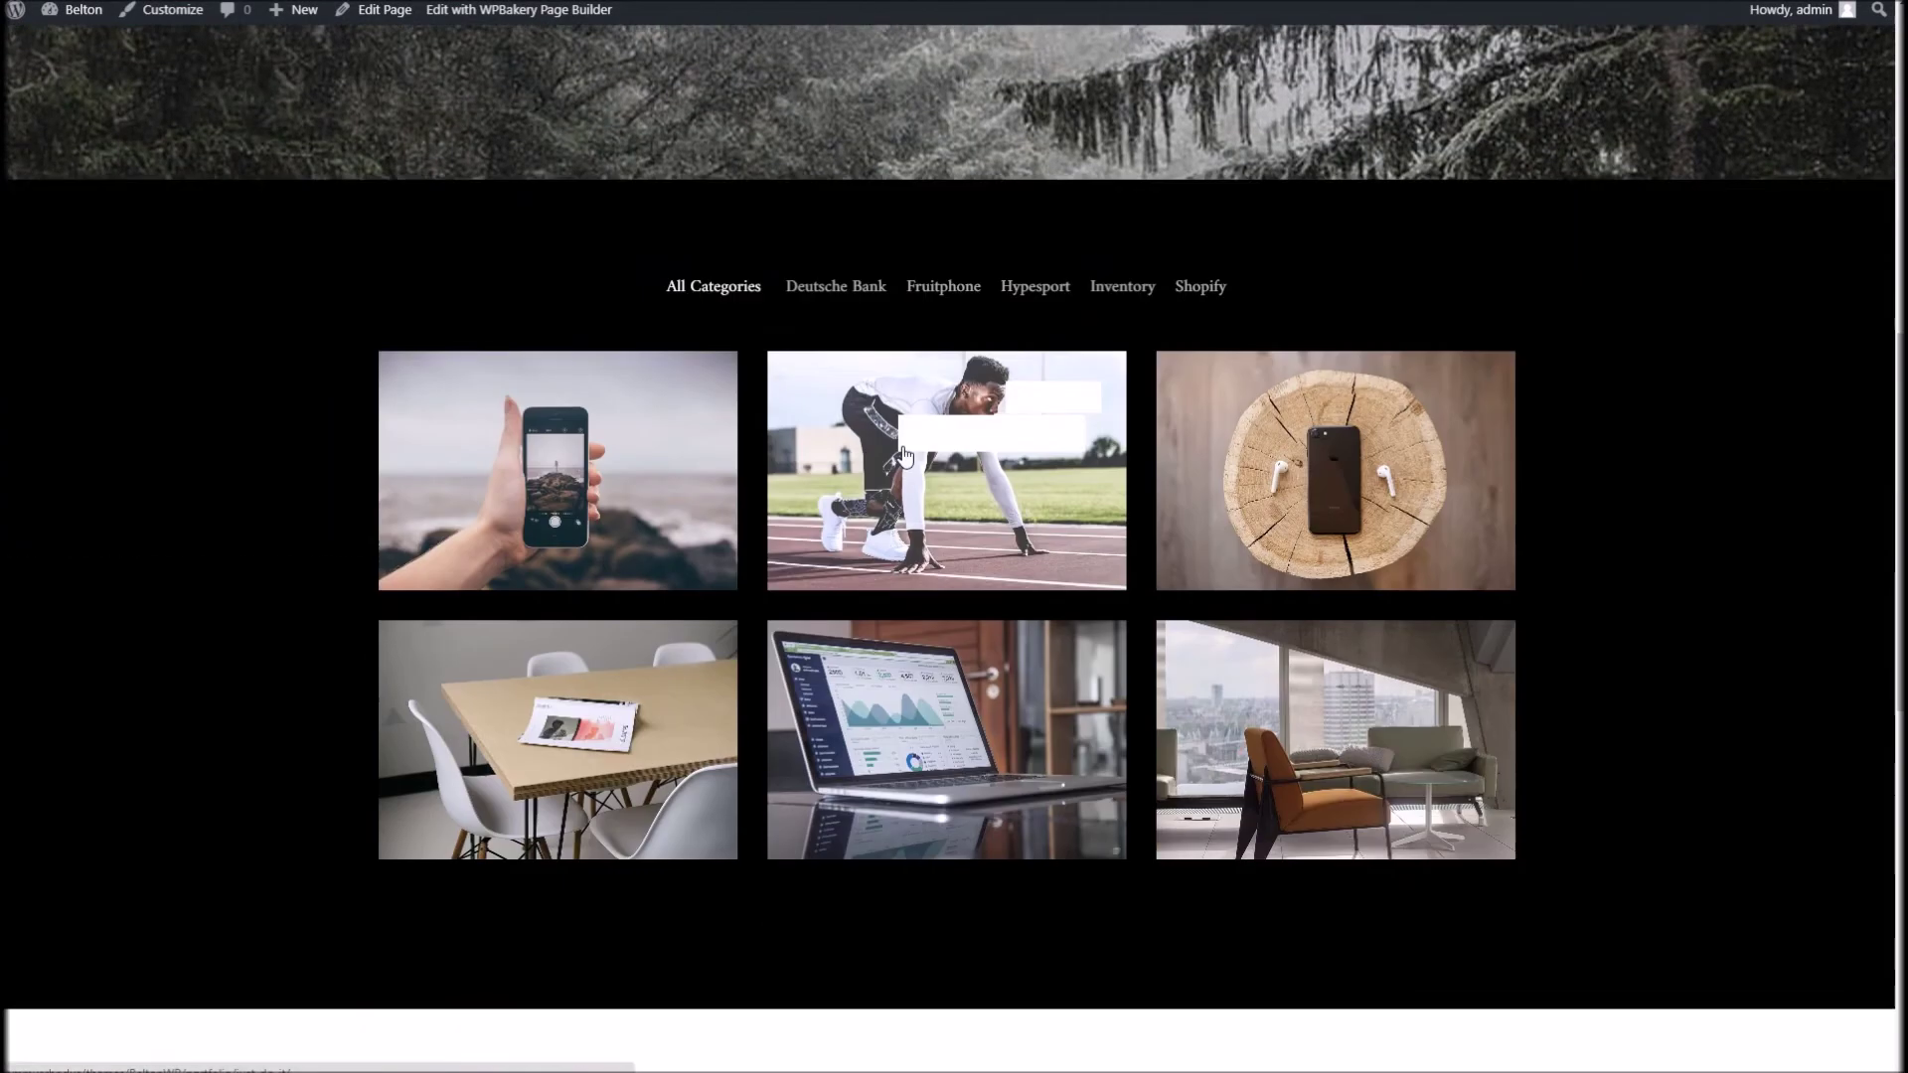
Try the Fruitphone filter, then All Categories, on the live portfolio grid.
scroll(916, 447, "down", 1)
left_click(964, 264)
left_click(722, 263)
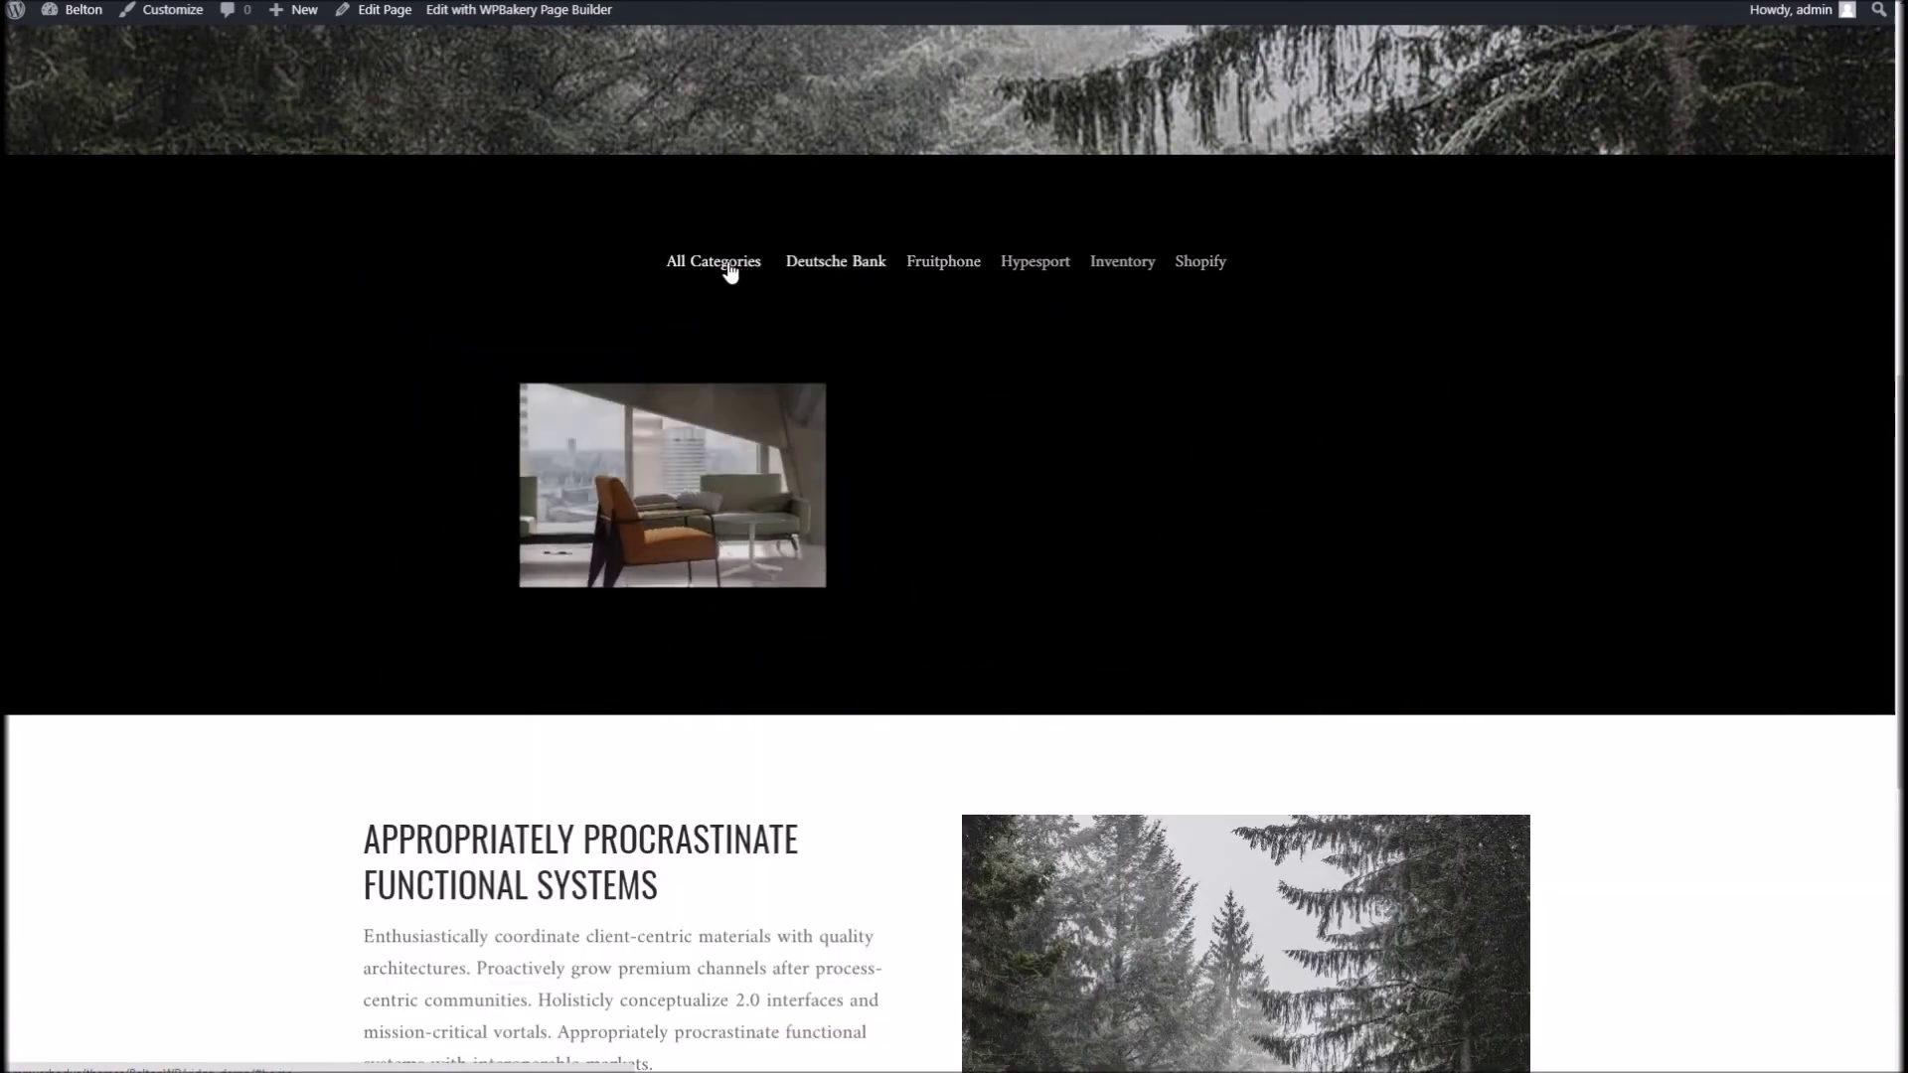
scroll(1090, 389, "down", 8)
scroll(1091, 396, "down", 2)
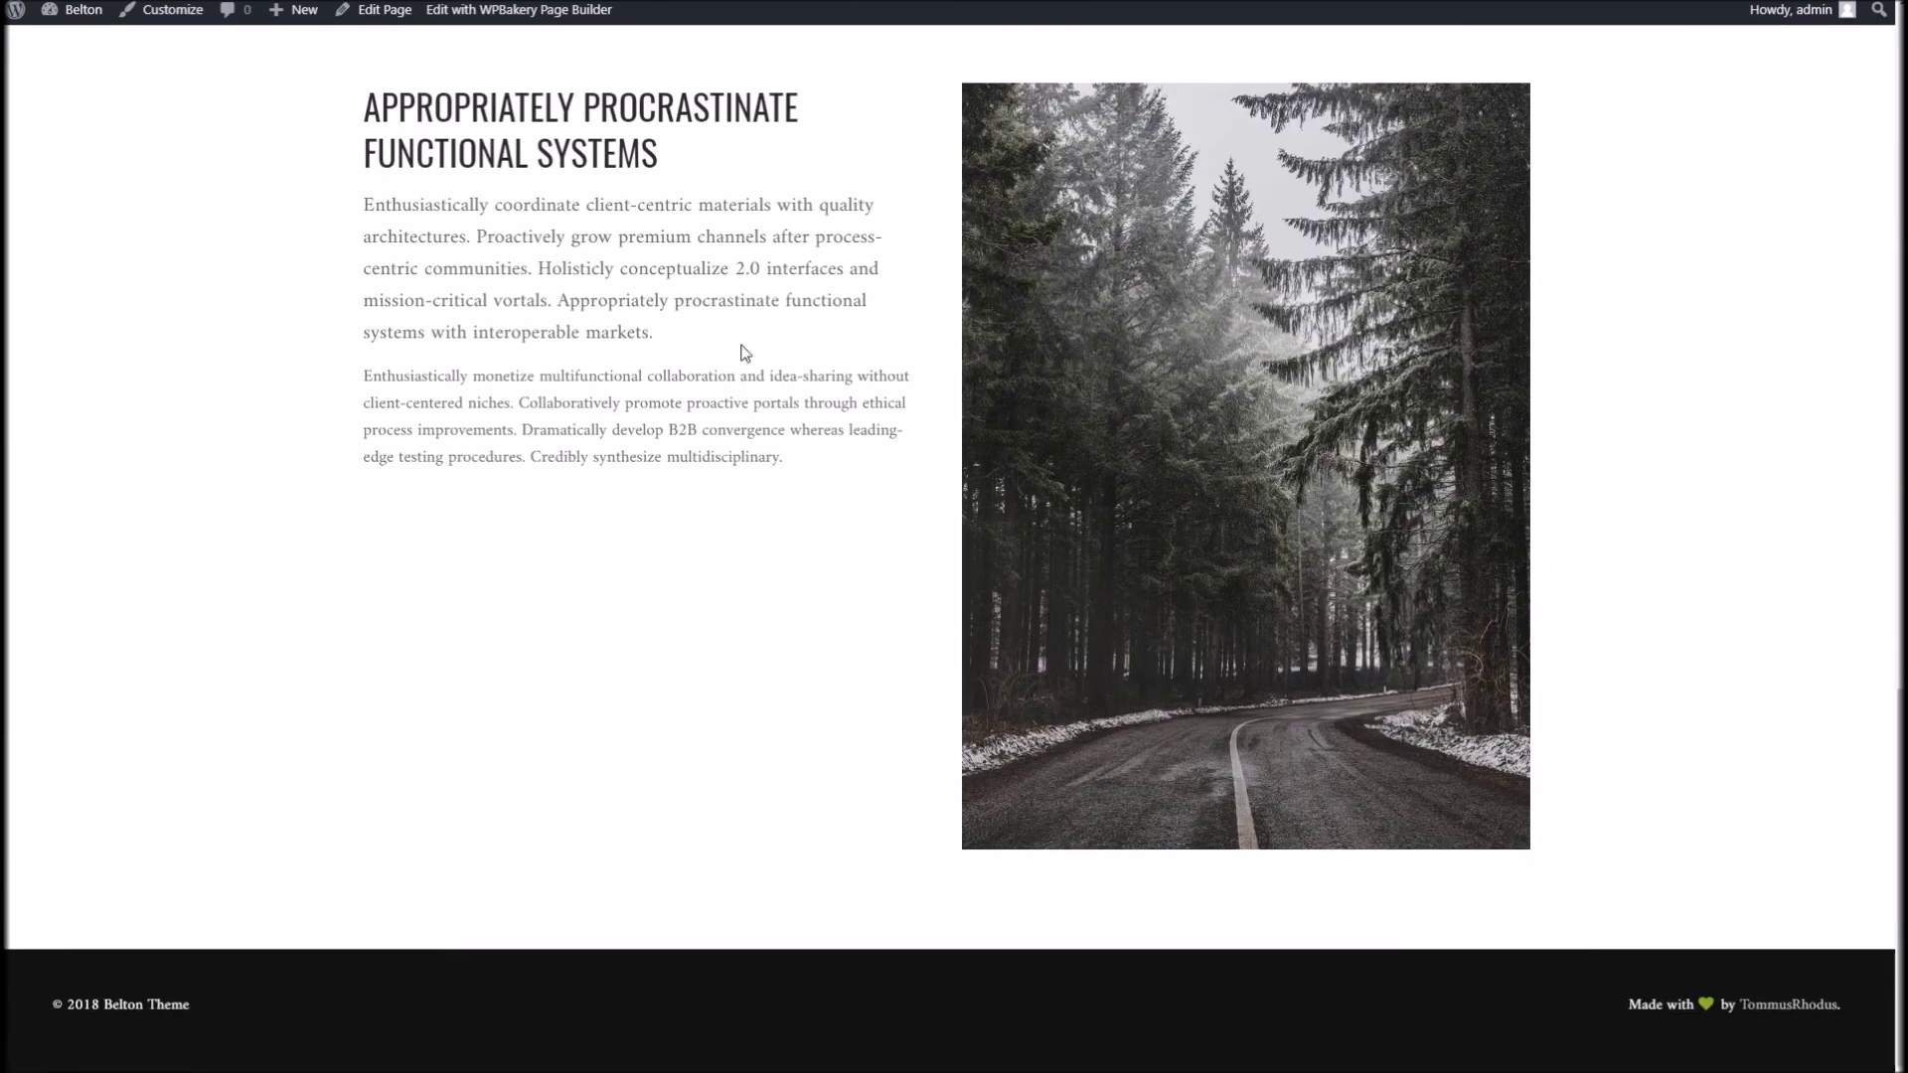
left_click_drag(622, 140, 662, 429)
left_click(1208, 488)
Scroll the live page to view the heading text beside the forest-road photo.
scroll(1209, 487, "up", 2)
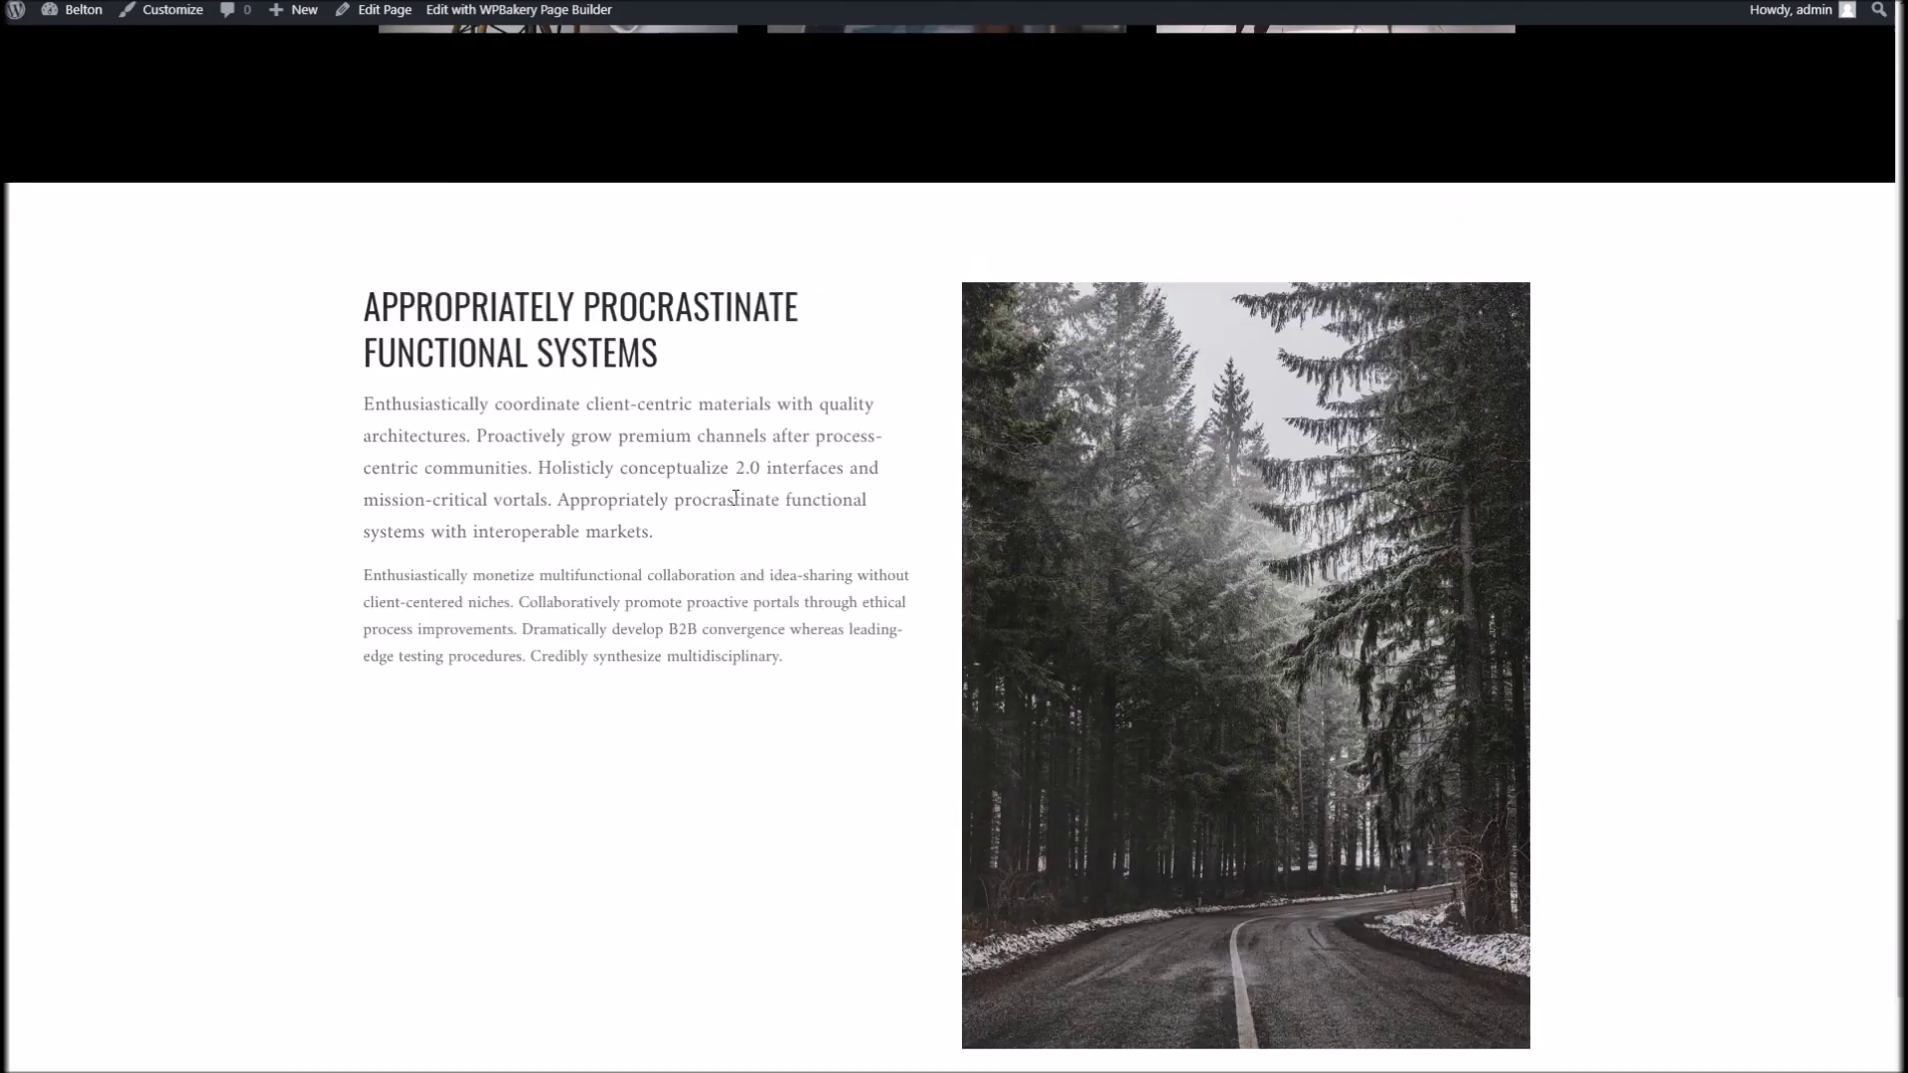
scroll(961, 556, "down", 2)
scroll(920, 557, "up", 9)
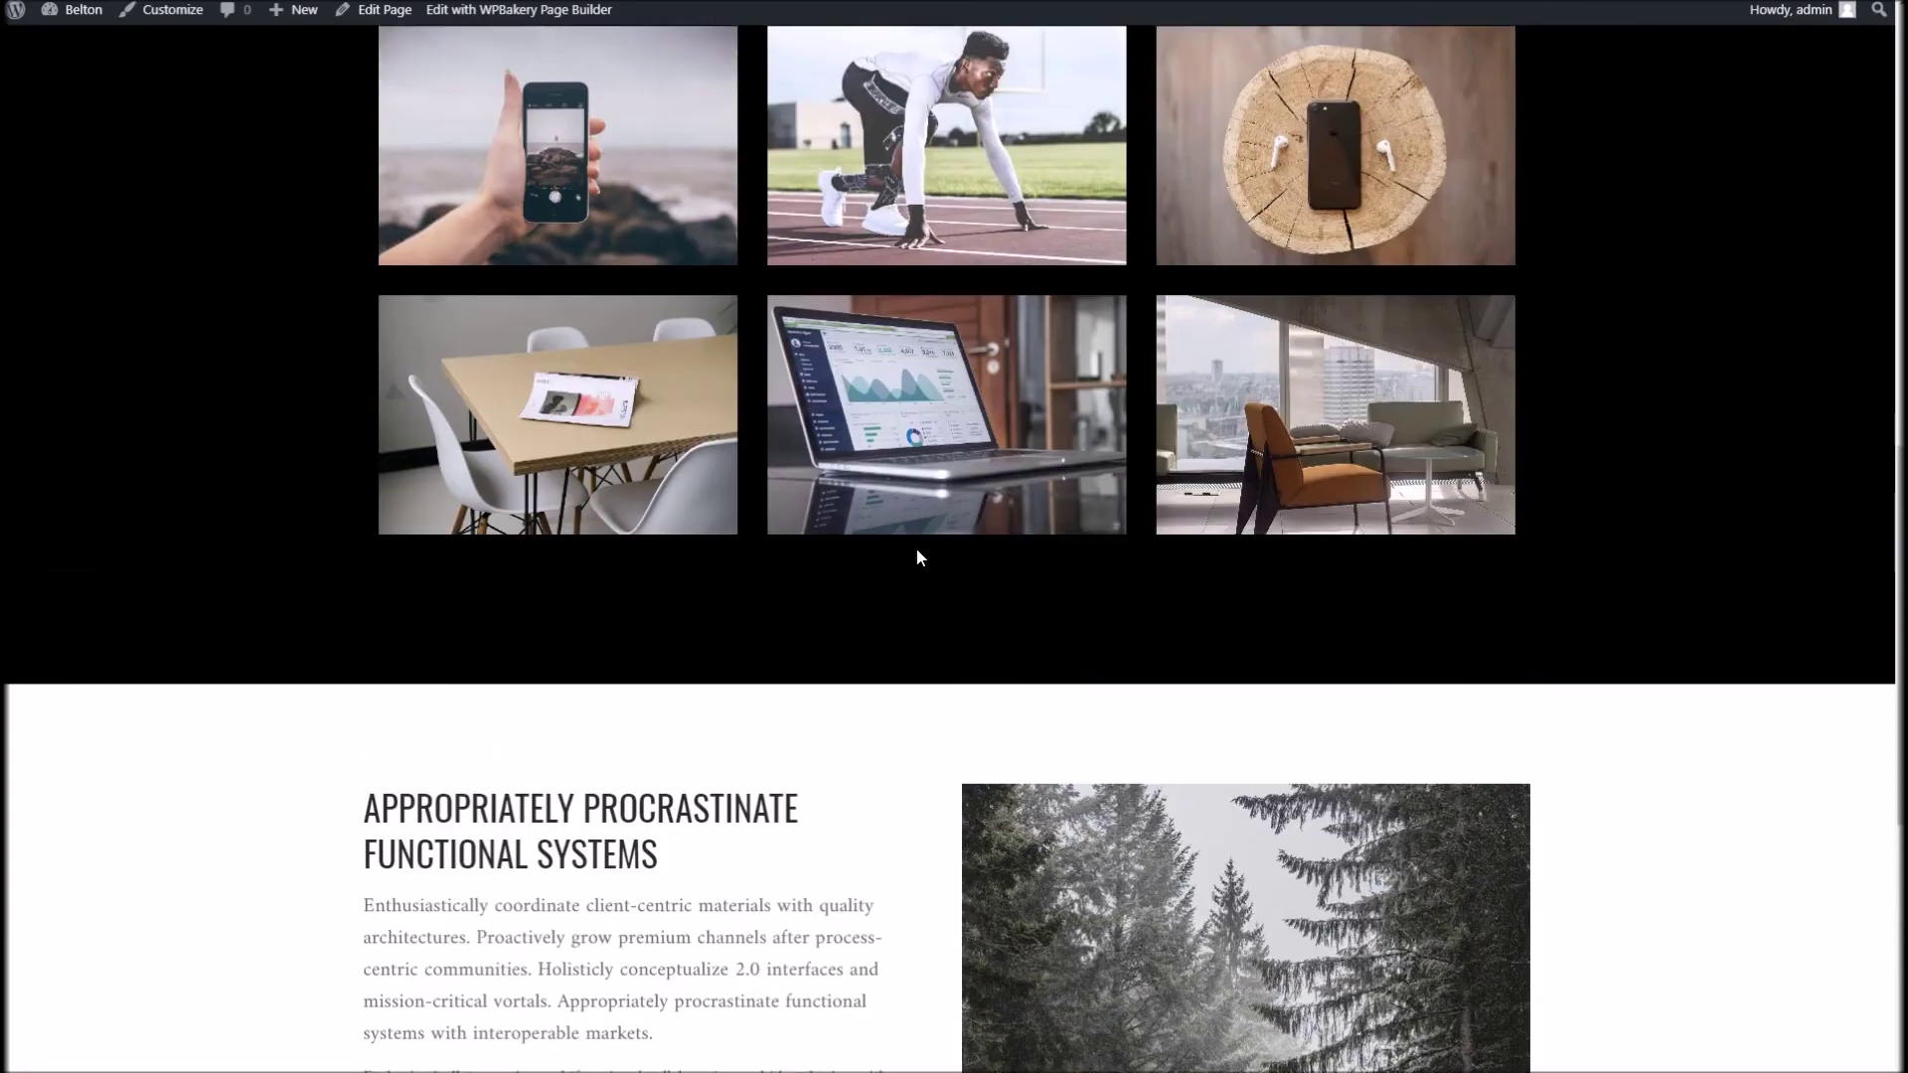
scroll(910, 546, "up", 4)
scroll(908, 541, "down", 3)
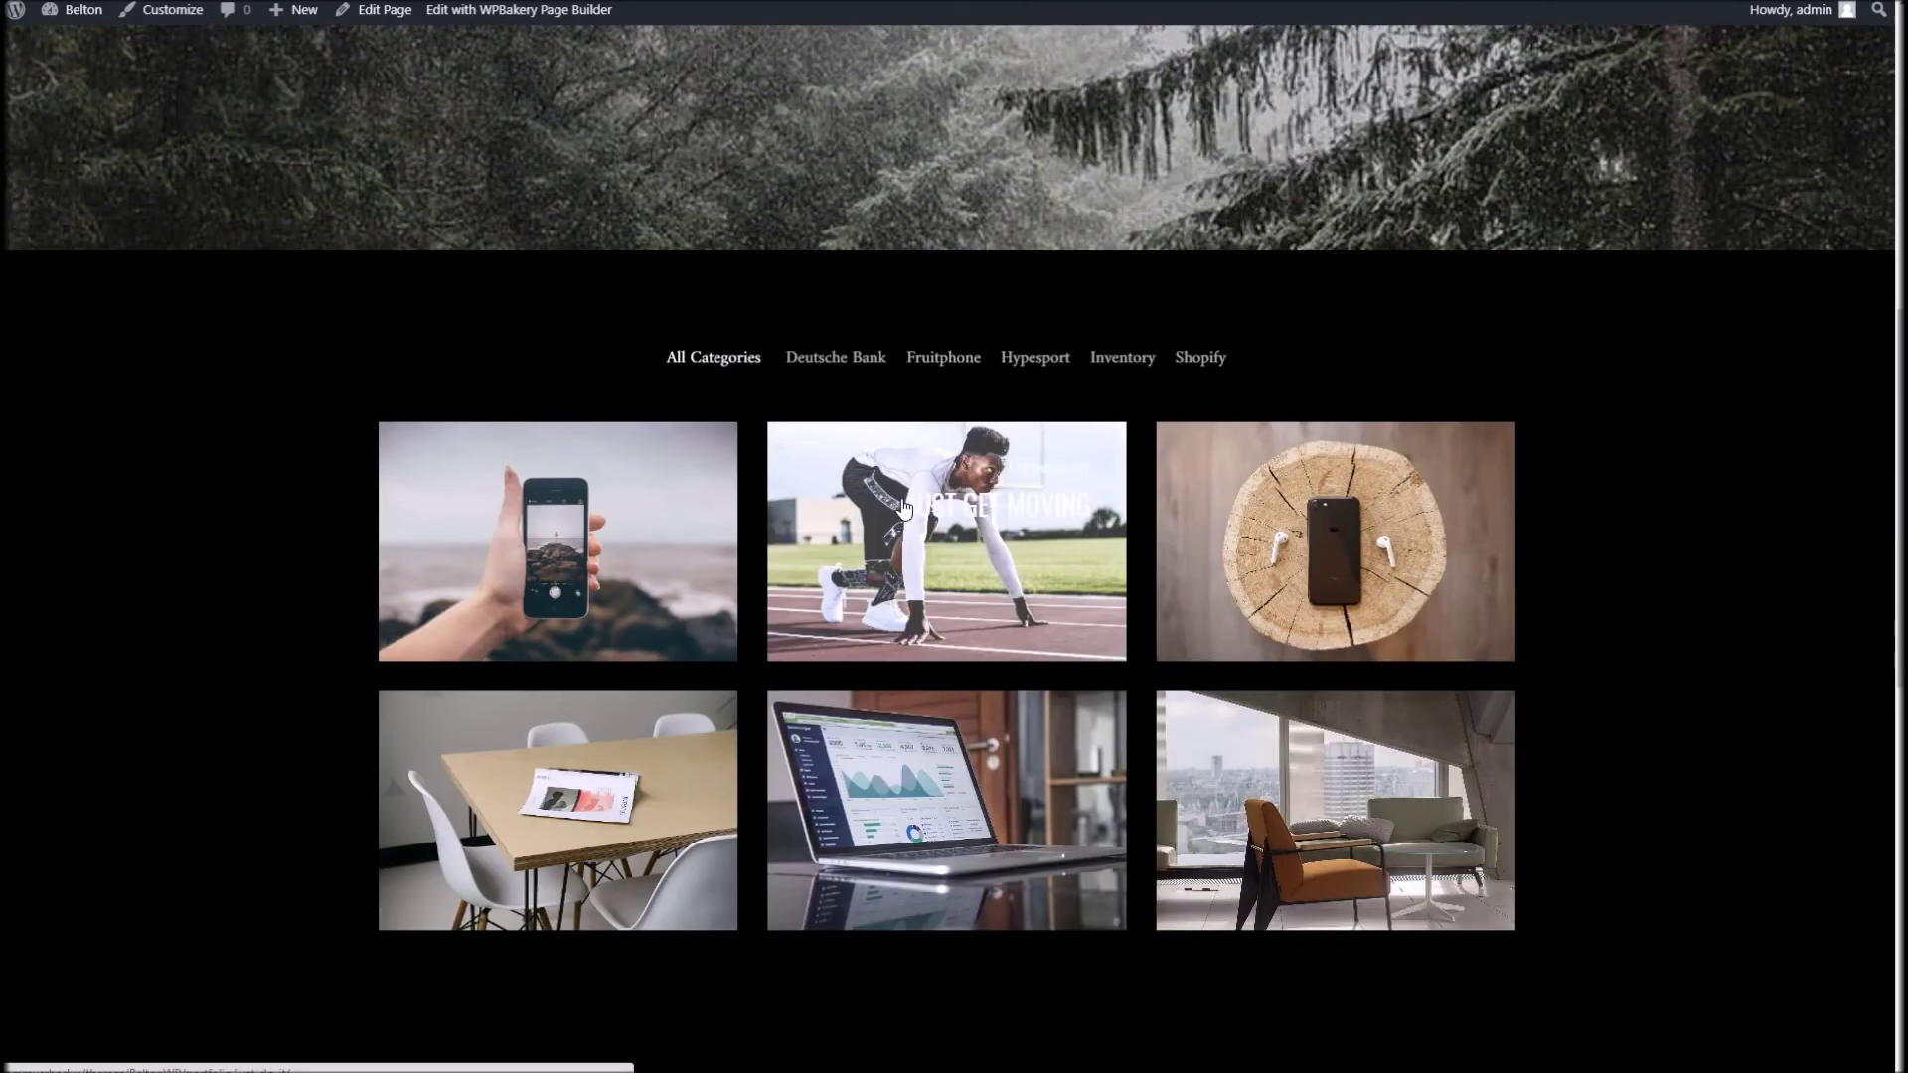
scroll(893, 487, "down", 5)
scroll(892, 486, "down", 4)
scroll(933, 533, "up", 13)
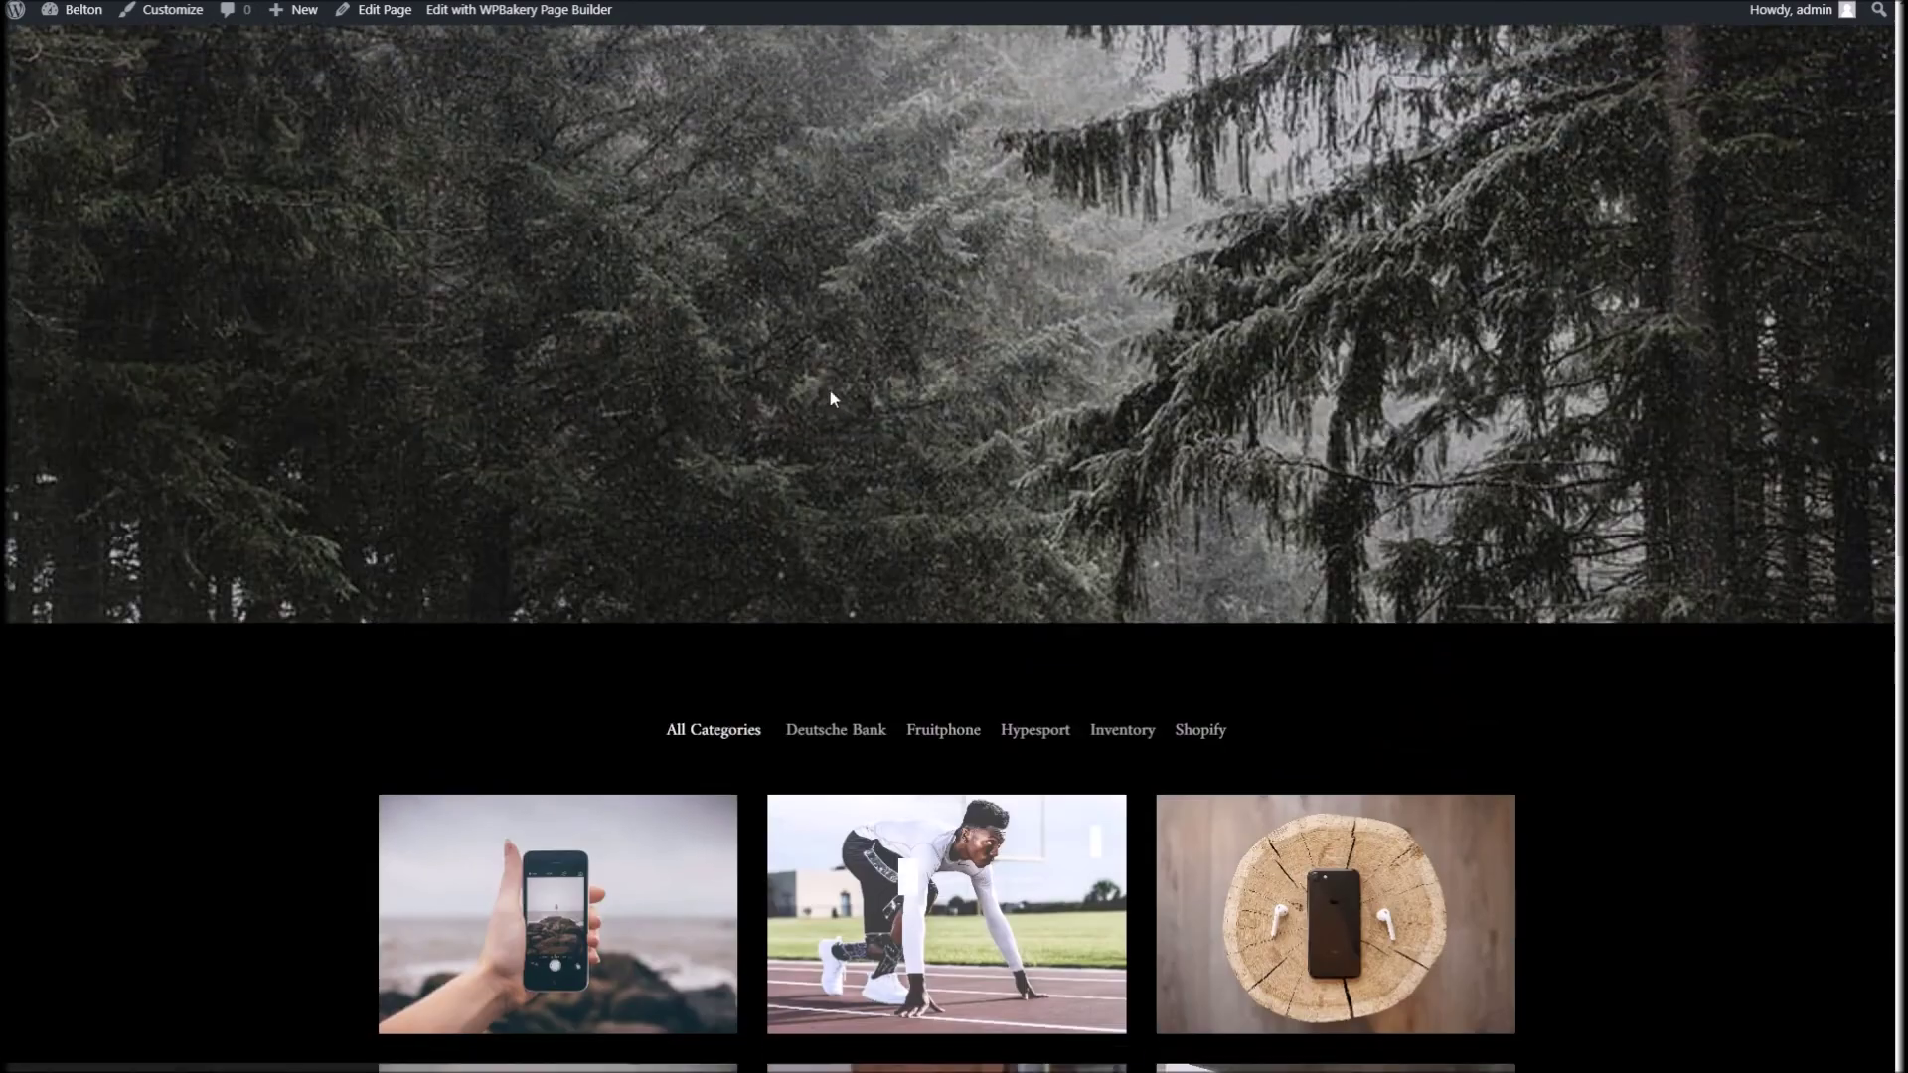
scroll(1051, 431, "down", 12)
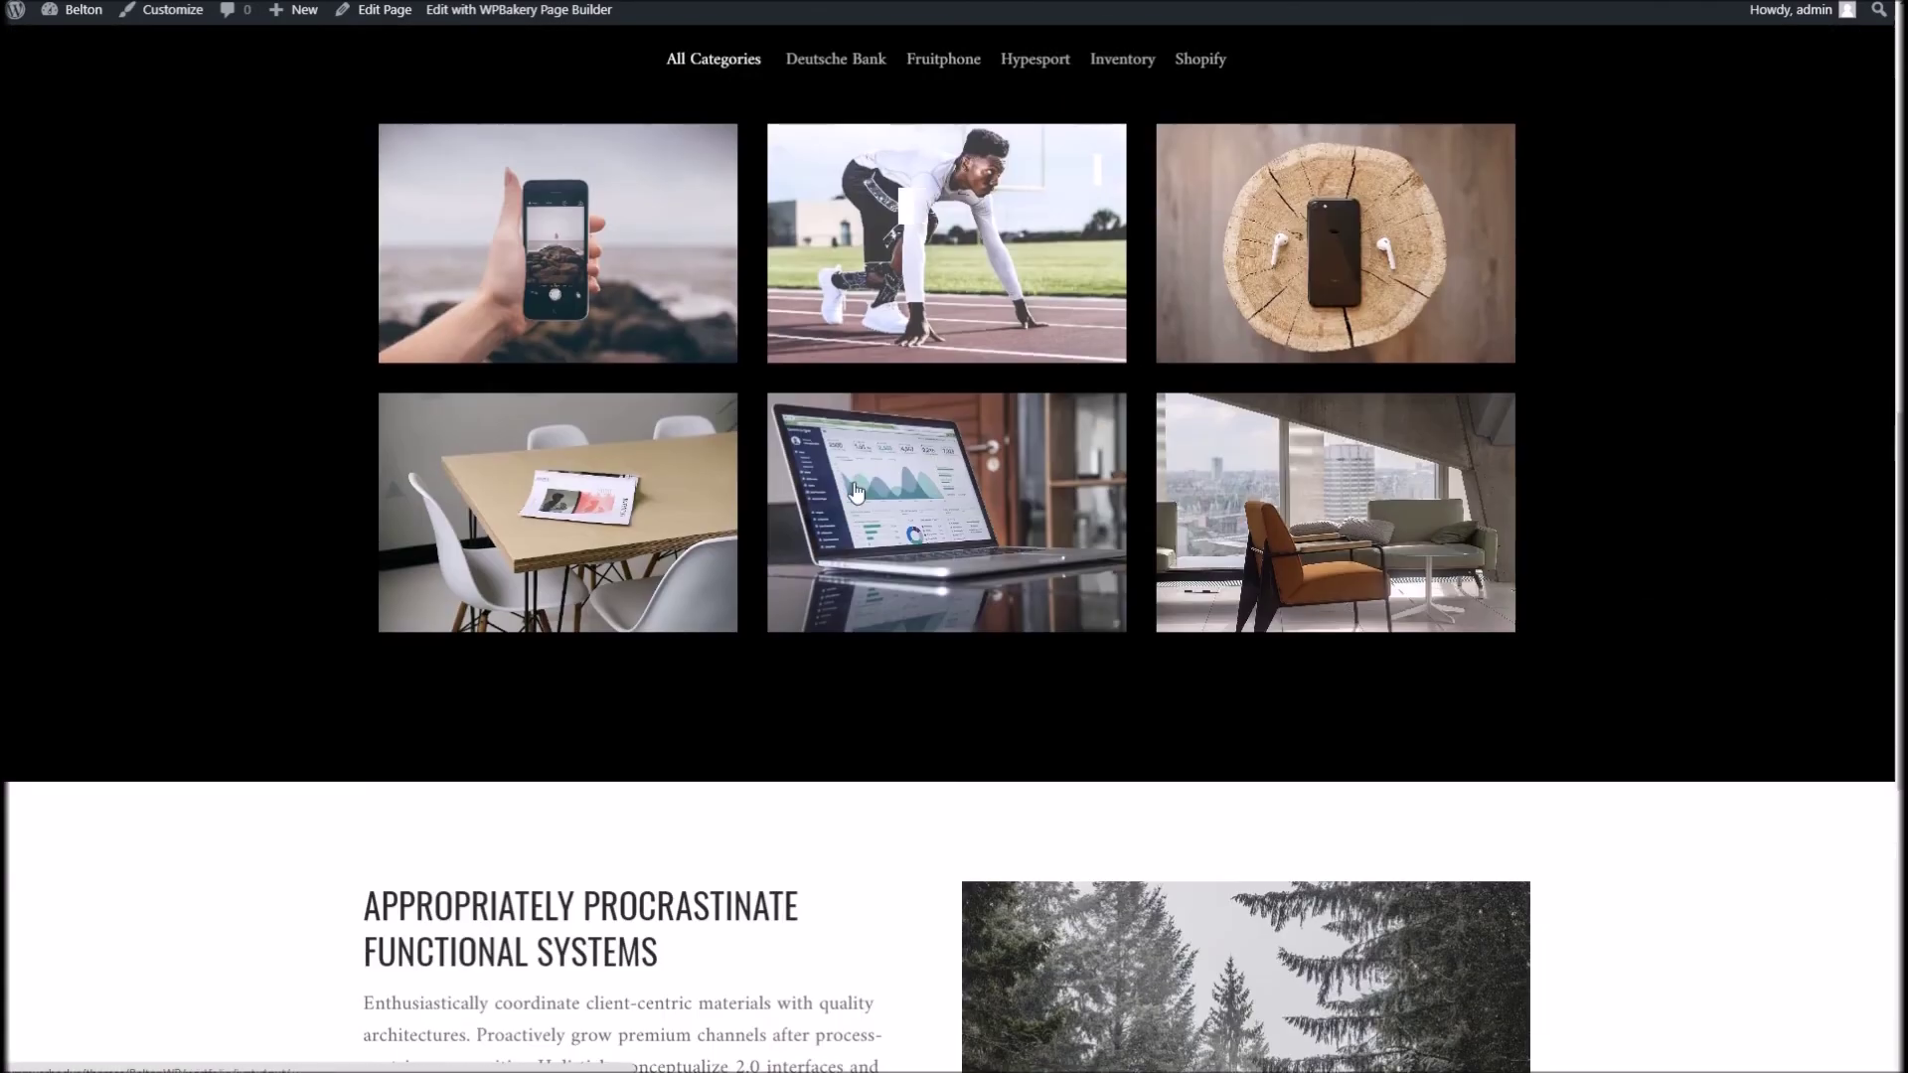
scroll(865, 452, "down", 3)
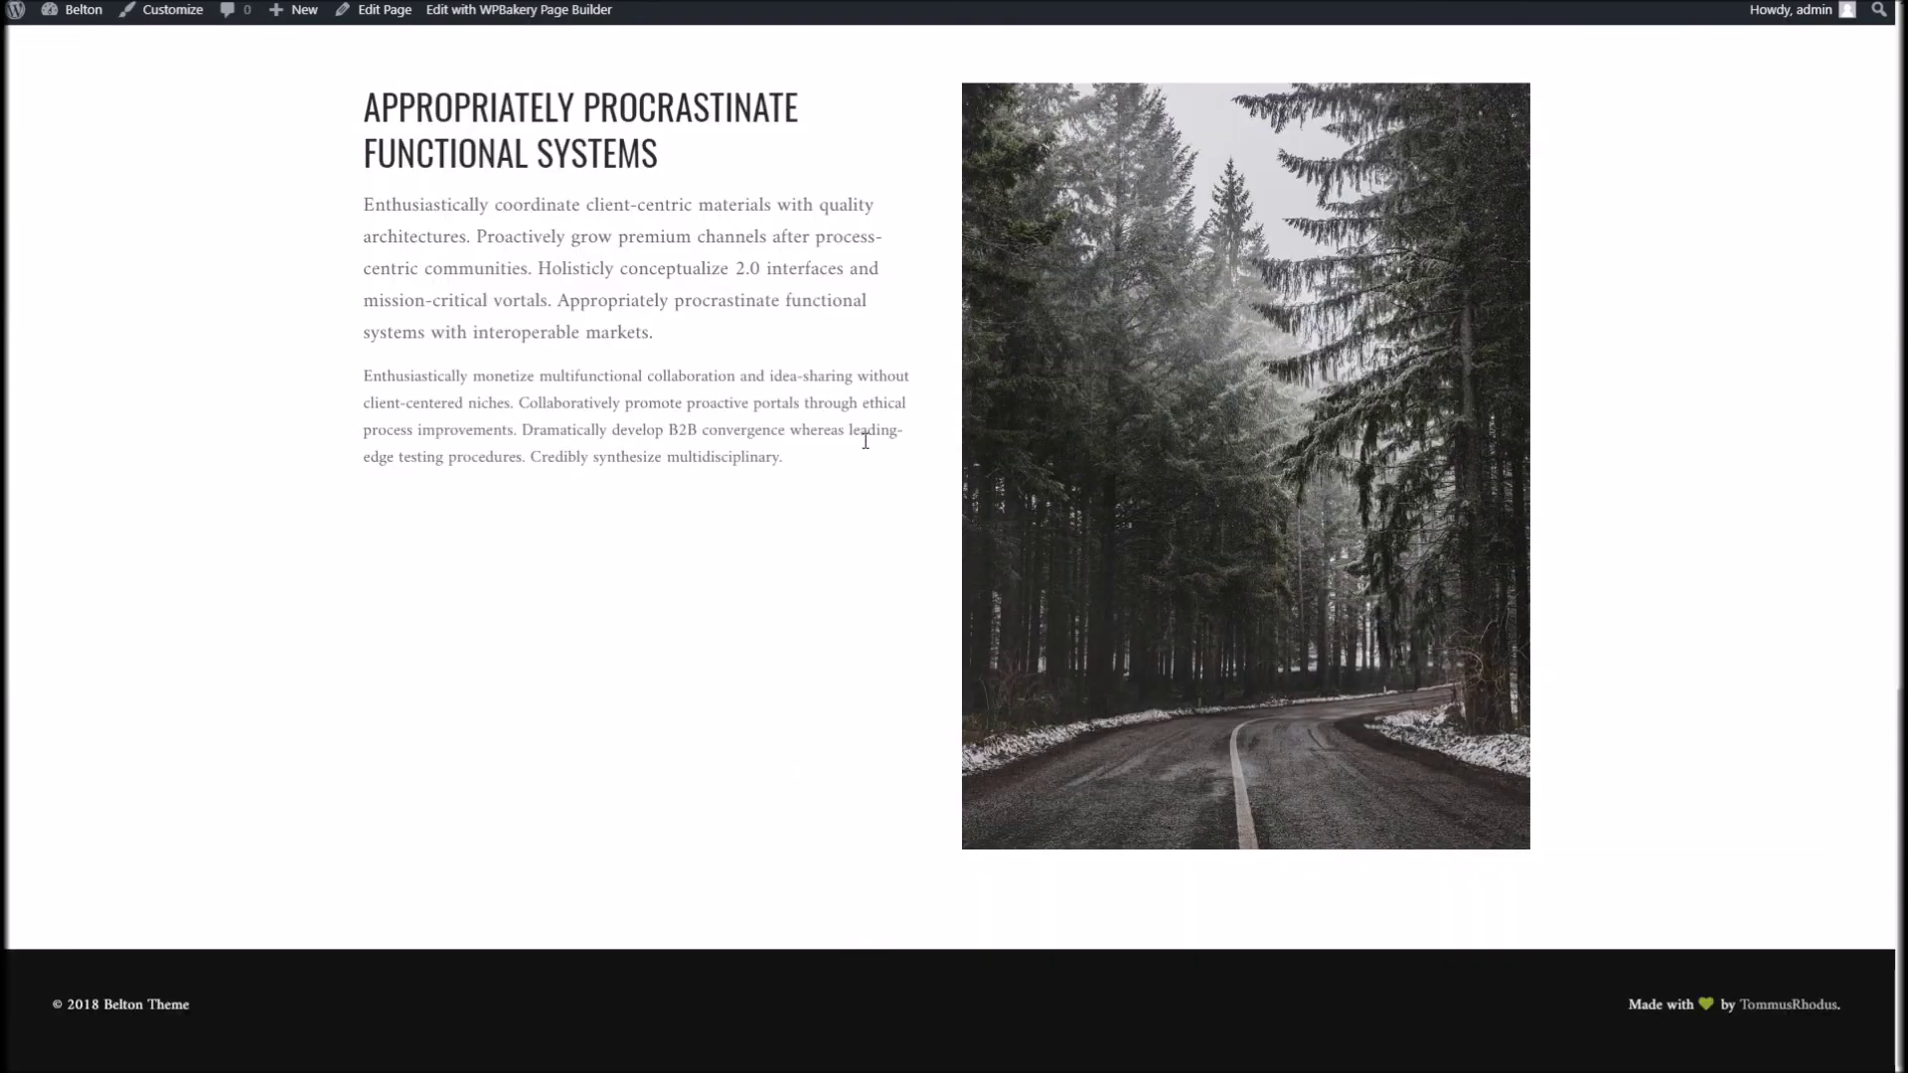